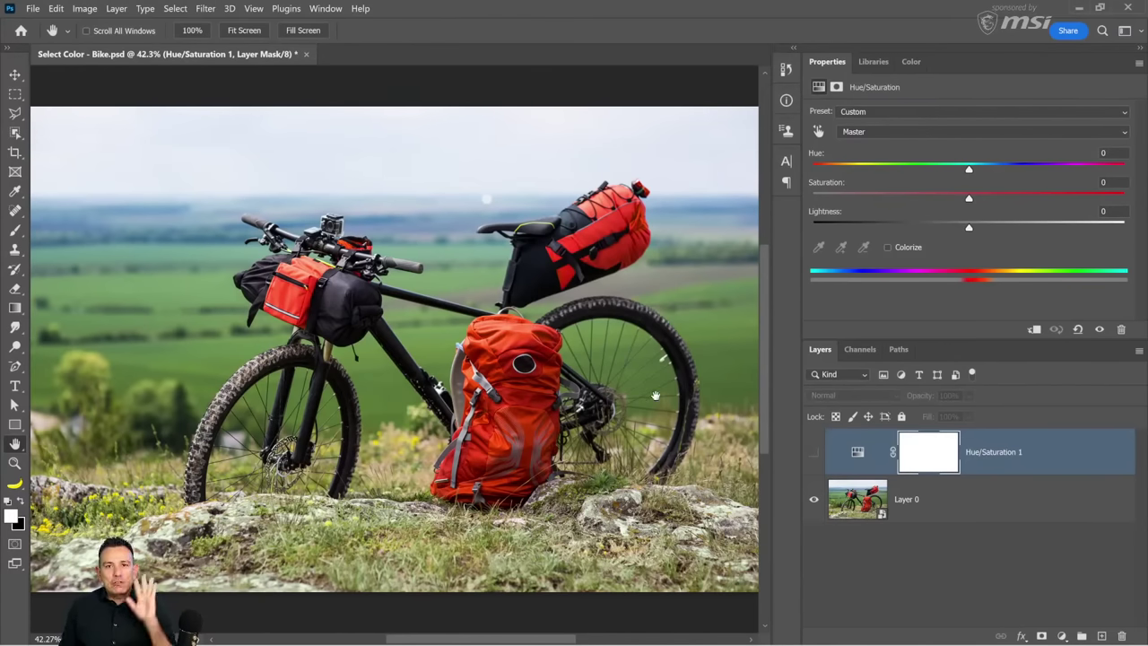
Preview the existing Hue/Saturation 1 effect, hide it again, and add a new Hue/Saturation adjustment layer
{"action": "left_click", "coordinate": [813, 452]}
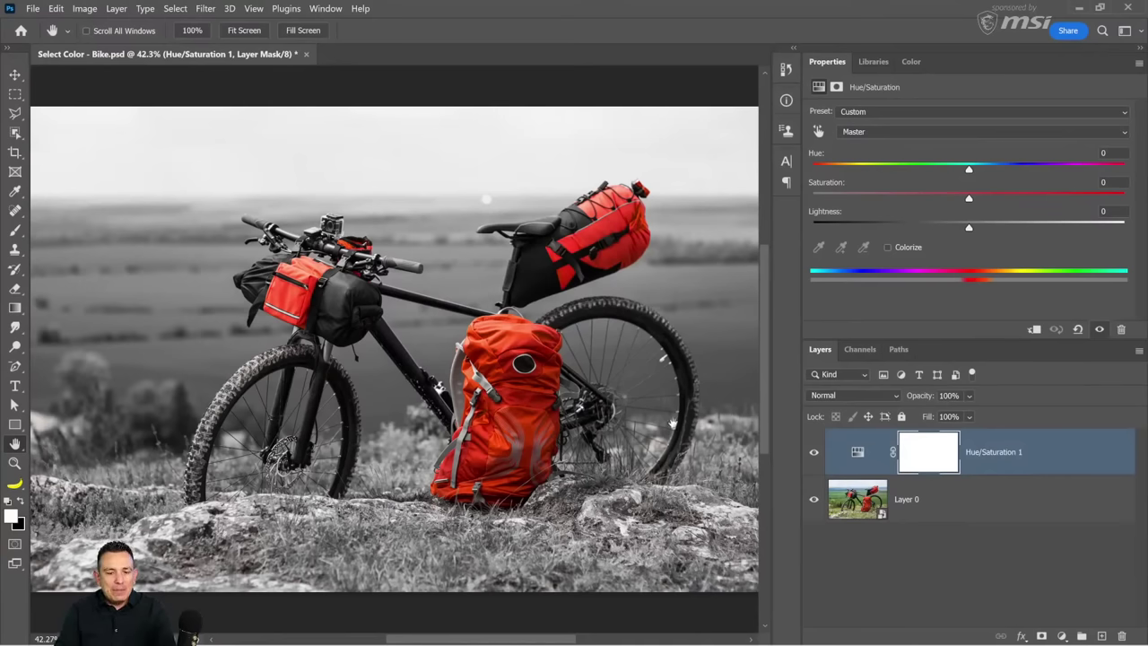
{"action": "left_click", "coordinate": [813, 452]}
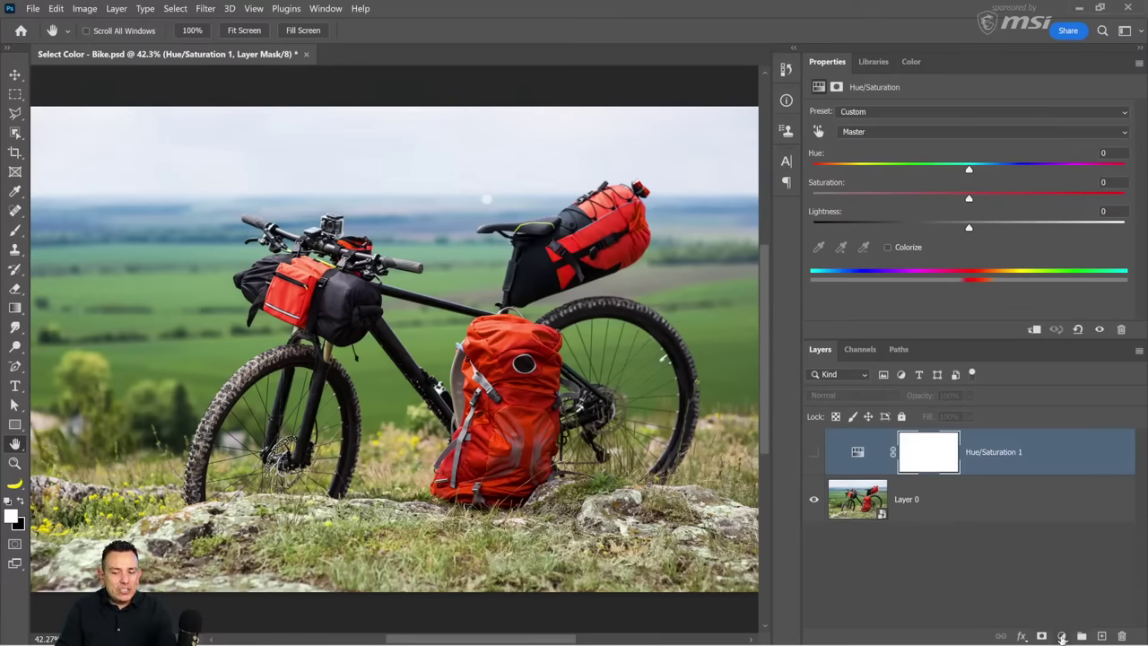
{"action": "left_click", "coordinate": [1061, 636]}
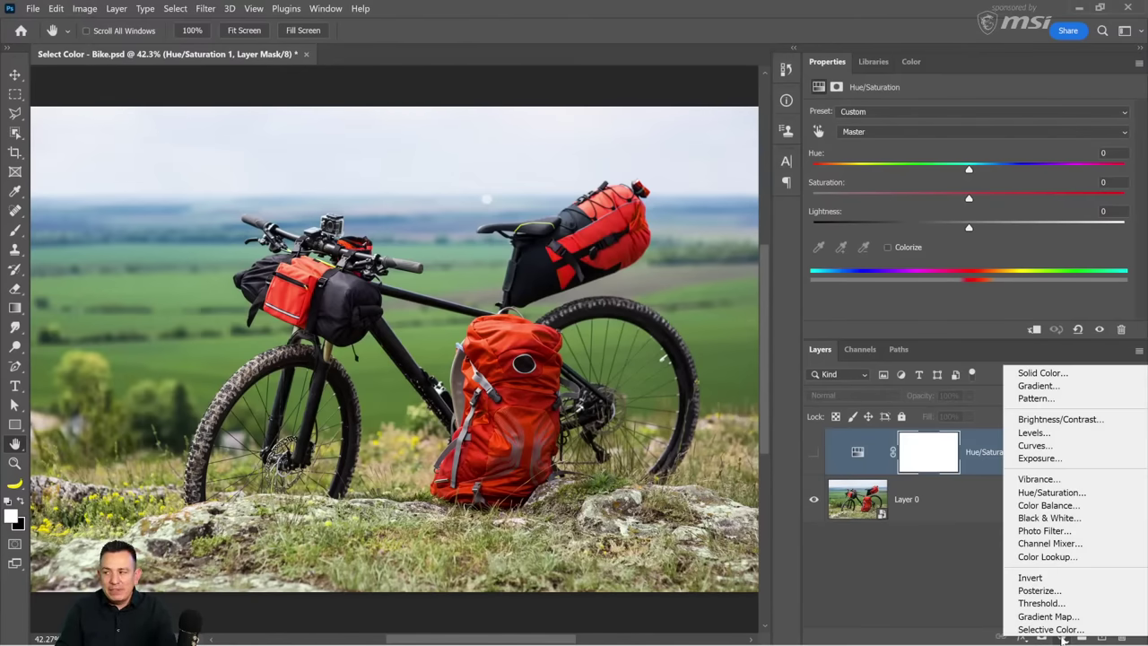
{"action": "left_click", "coordinate": [1051, 493]}
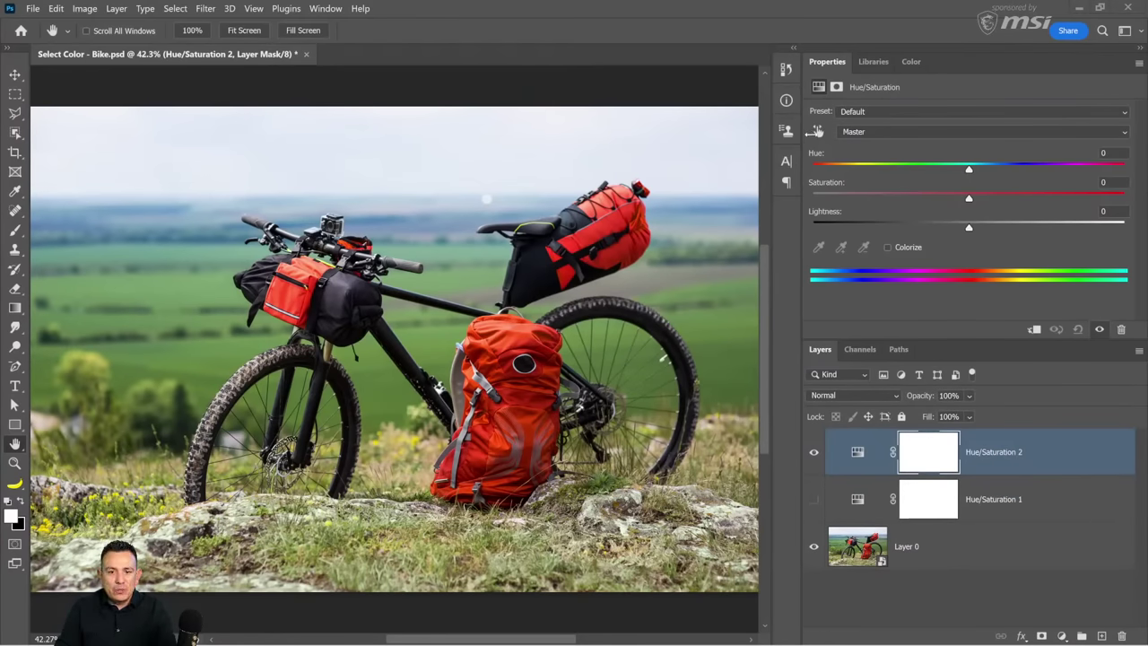
Target the reds by sampling the red saddle bag in the photo and set their saturation to -100
{"action": "left_click", "coordinate": [819, 132]}
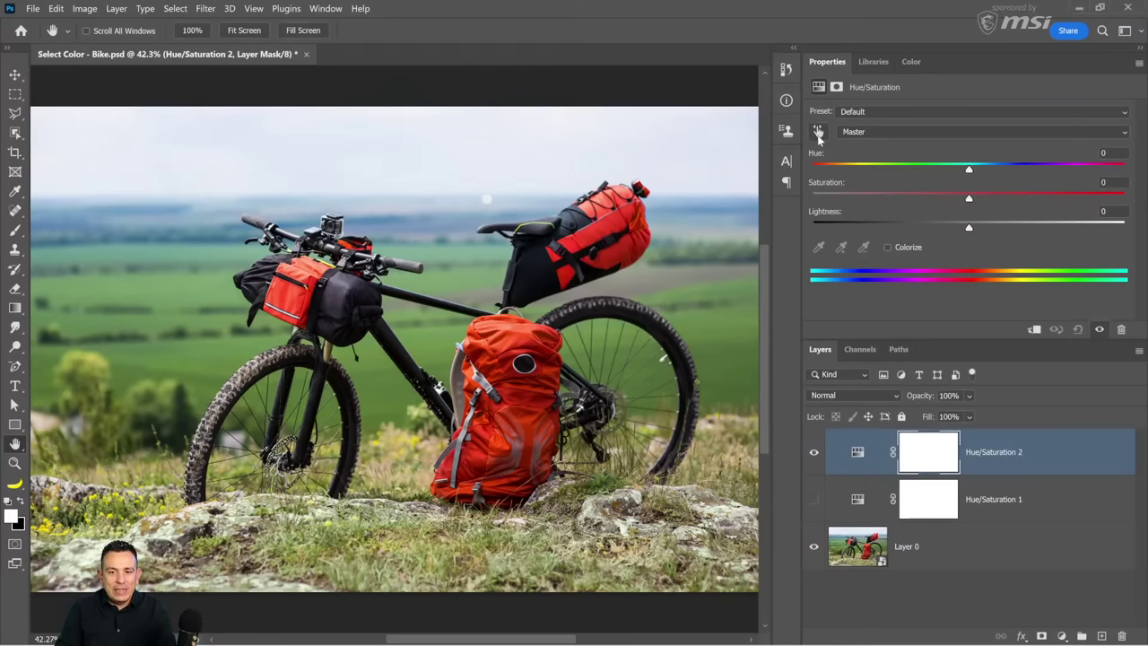
{"action": "left_click", "coordinate": [819, 133]}
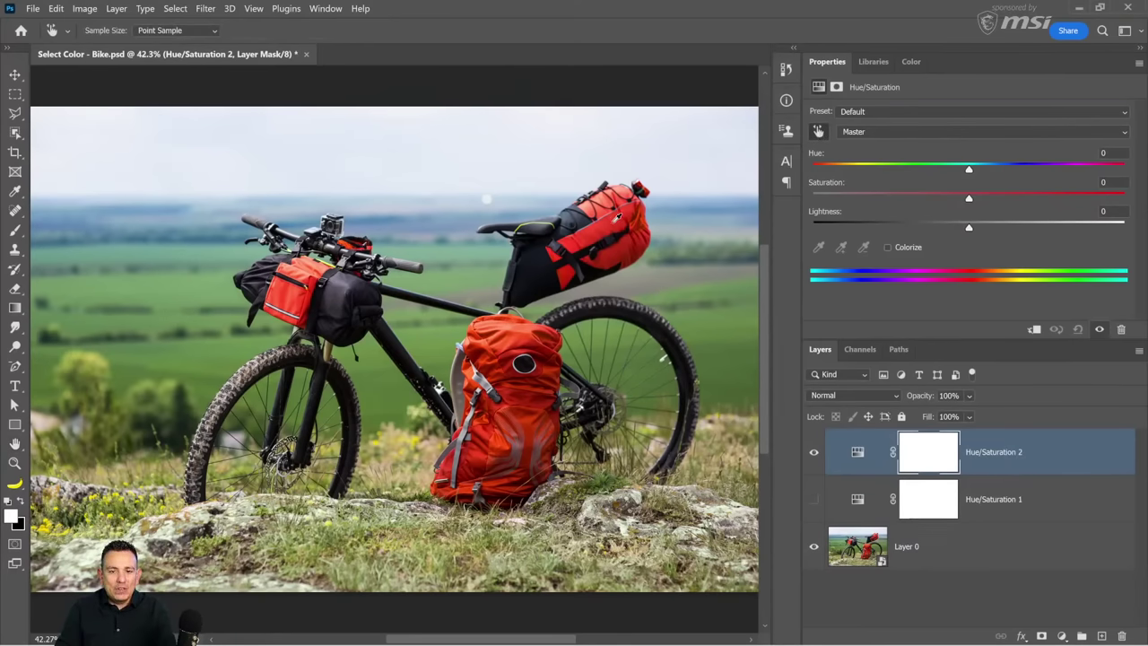
{"action": "left_click", "coordinate": [616, 217]}
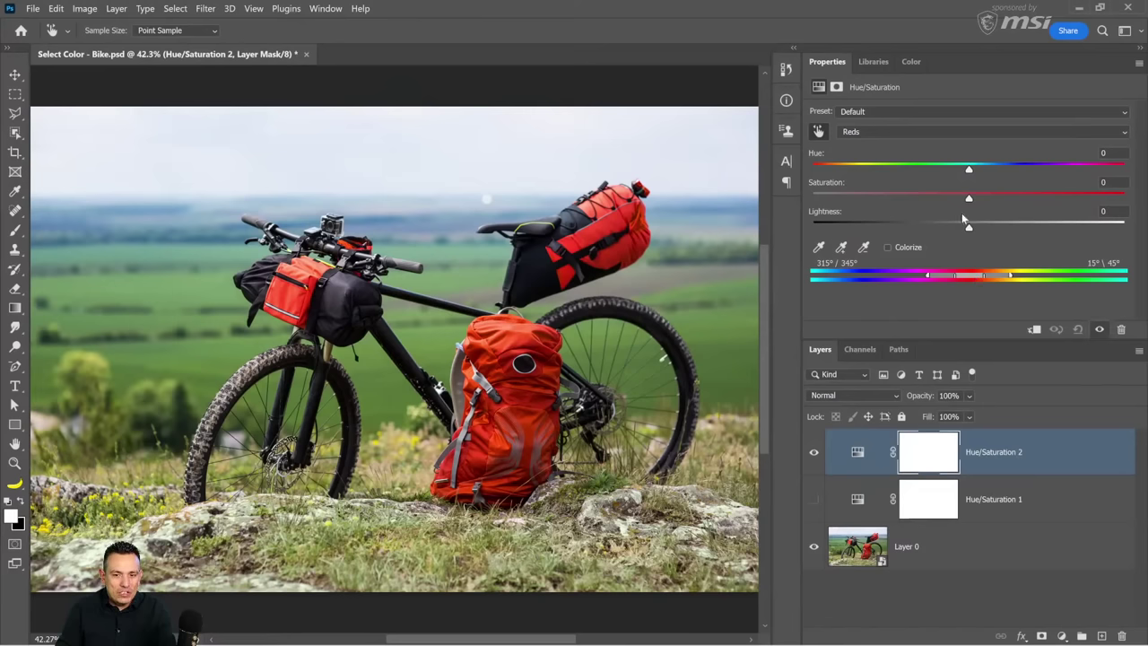
{"action": "left_click_drag", "start_coordinate": [969, 199], "coordinate": [742, 207]}
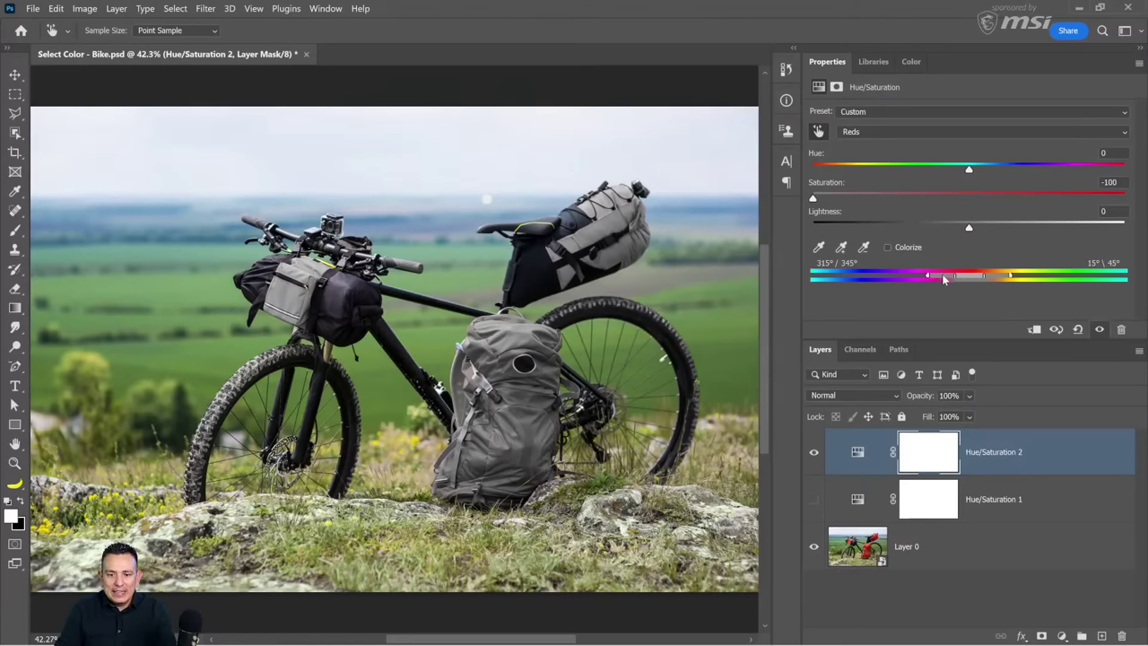
Shift the desaturated color range away from the reds and widen it to 5°/35° and 290°\320°
{"action": "left_click_drag", "start_coordinate": [942, 279], "coordinate": [925, 281]}
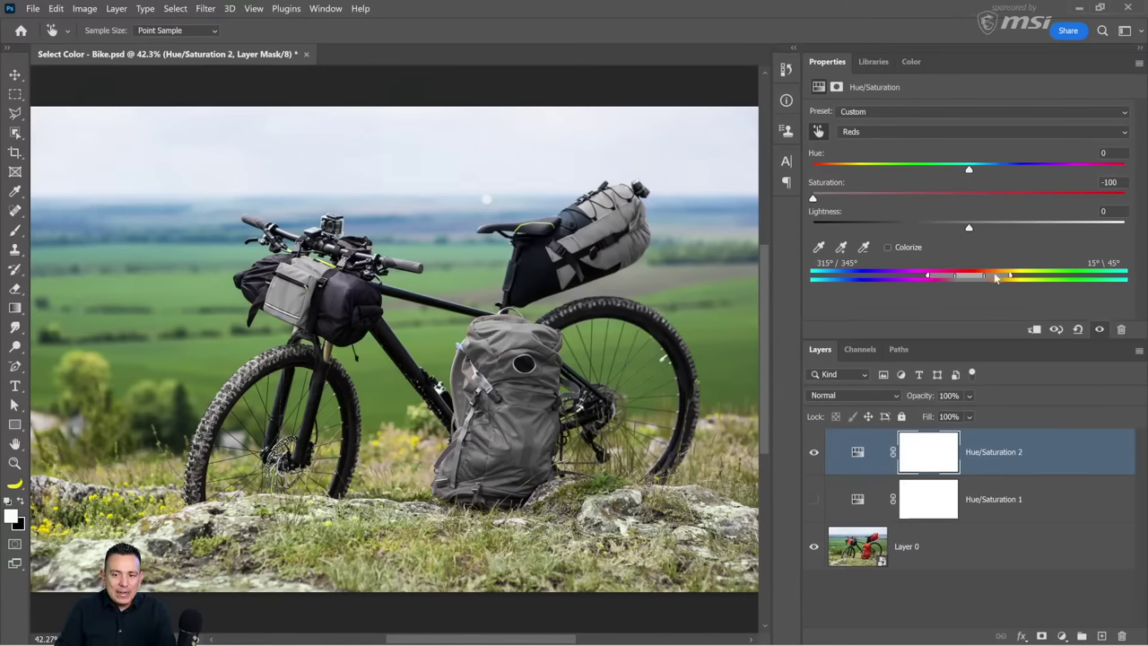
{"action": "left_click_drag", "start_coordinate": [990, 279], "coordinate": [919, 280]}
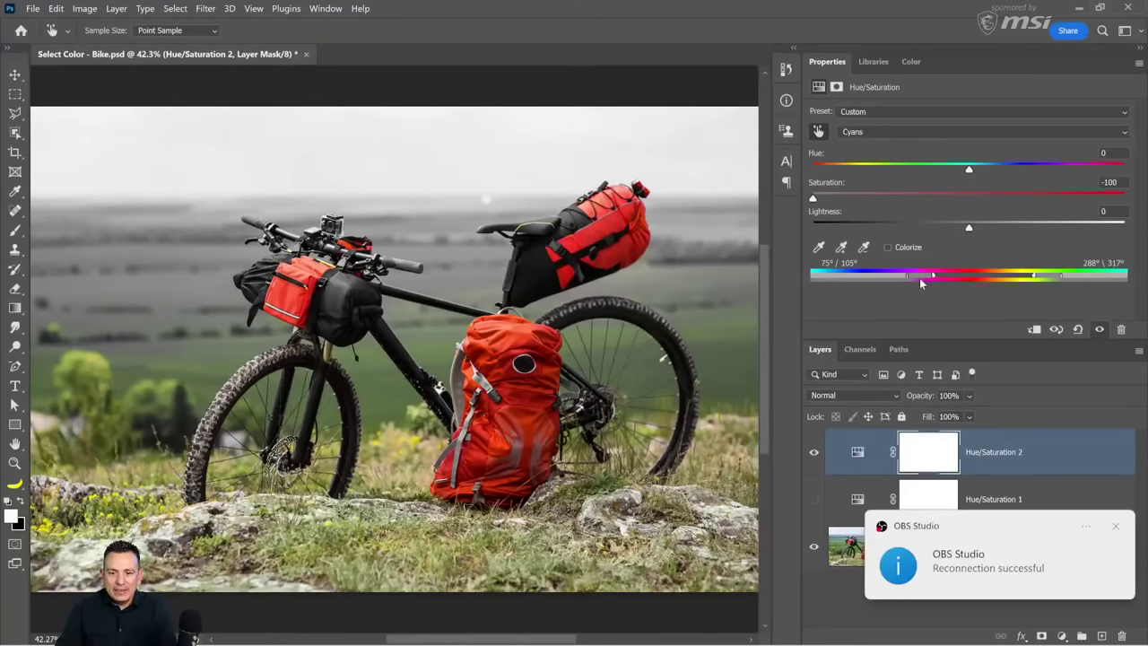
{"action": "left_click", "coordinate": [1115, 525]}
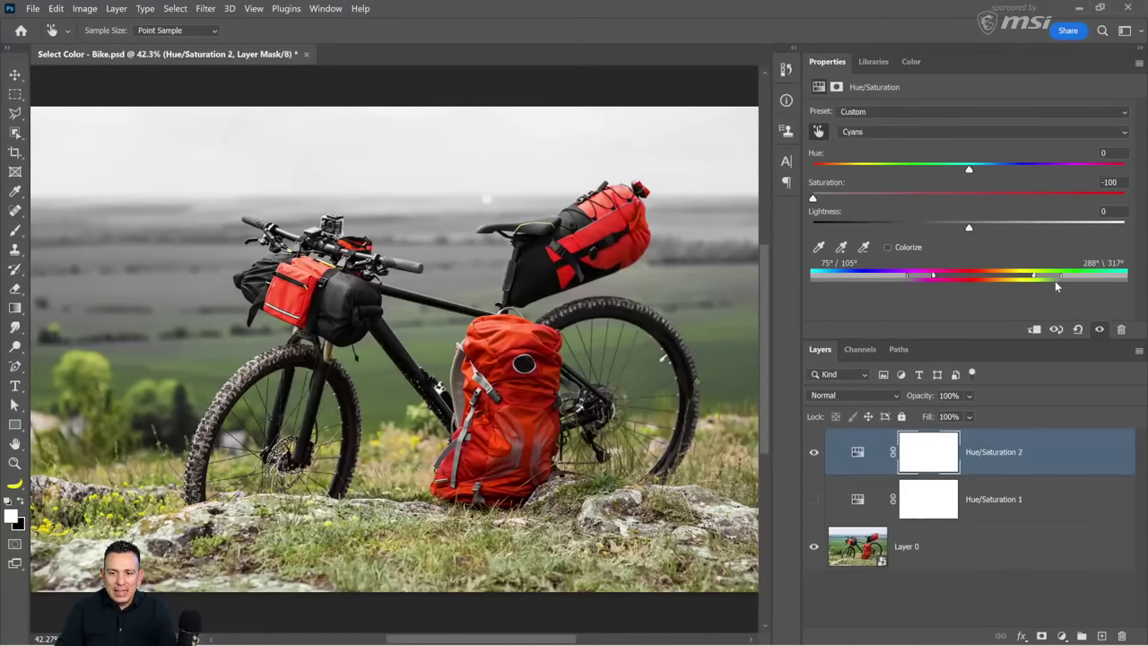
{"action": "left_click_drag", "start_coordinate": [1053, 281], "coordinate": [977, 278]}
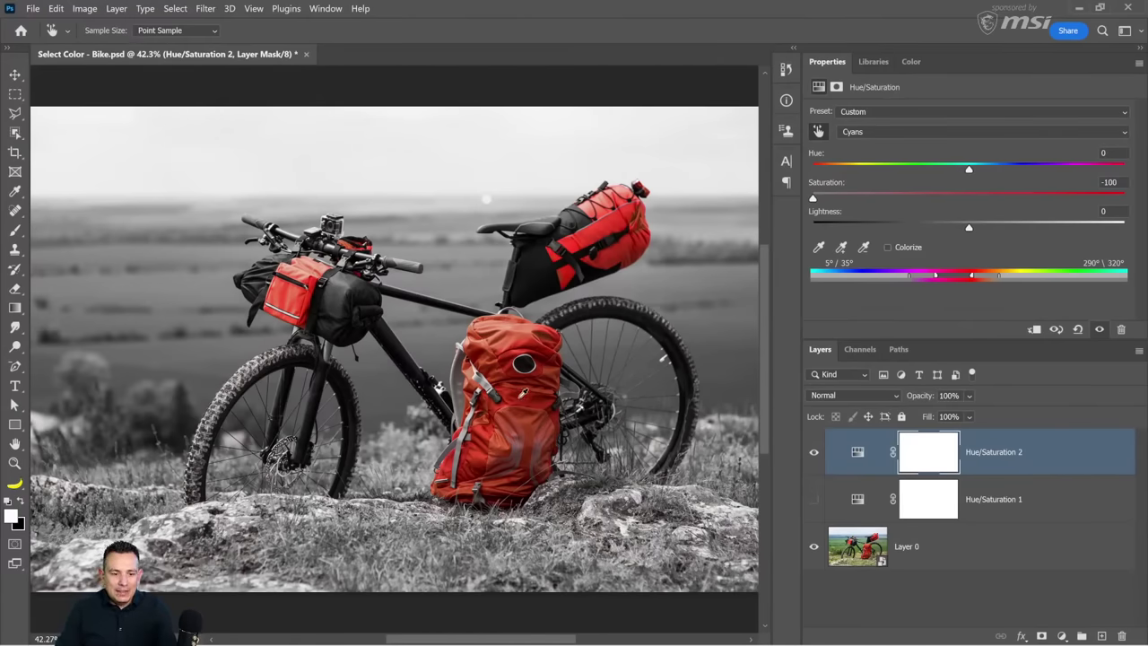
Fine-tune the color range falloff to 13°/25° and 298°\320°, comparing the image with and without the adjustment
{"action": "left_click_drag", "start_coordinate": [909, 276], "coordinate": [914, 276]}
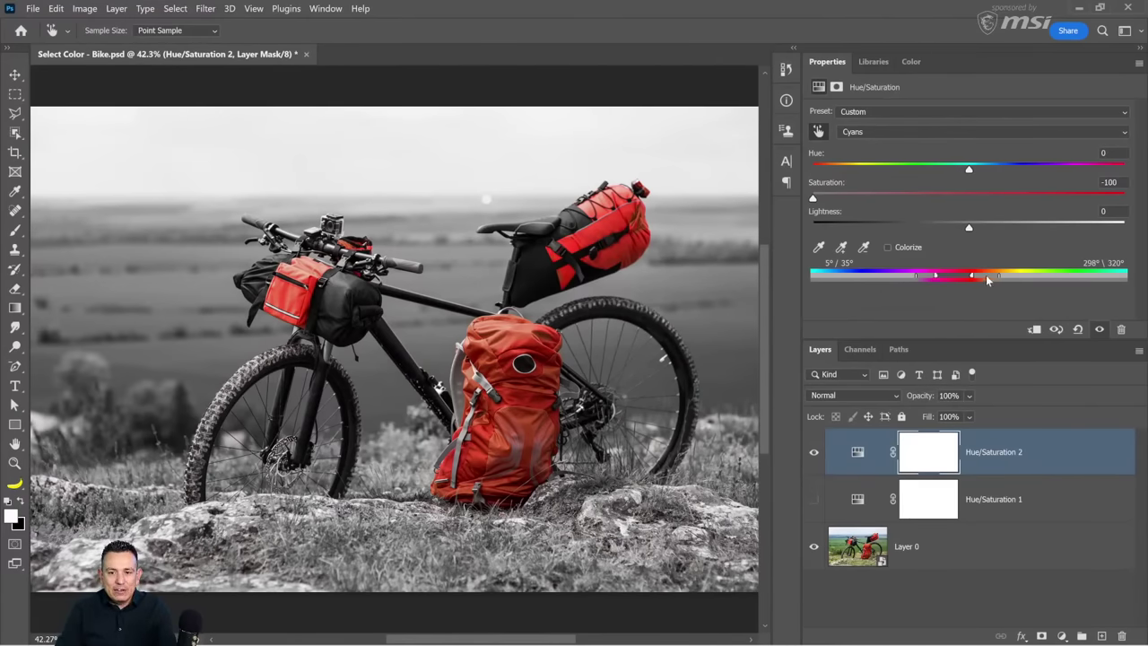
{"action": "mouse_move", "coordinate": [994, 279]}
{"action": "left_mouse_down"}
{"action": "mouse_move", "coordinate": [974, 277]}
{"action": "mouse_move", "coordinate": [1002, 279]}
{"action": "left_mouse_up"}
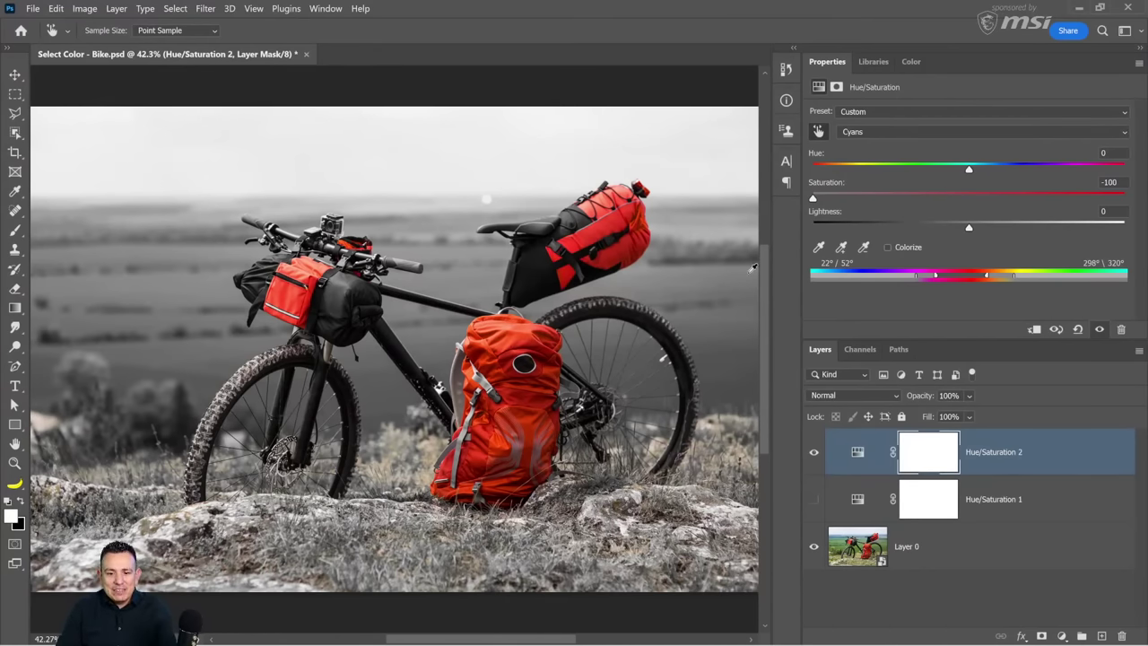
{"action": "left_click", "coordinate": [813, 452]}
{"action": "left_click", "coordinate": [814, 452]}
{"action": "left_click_drag", "start_coordinate": [1014, 279], "coordinate": [987, 279]}
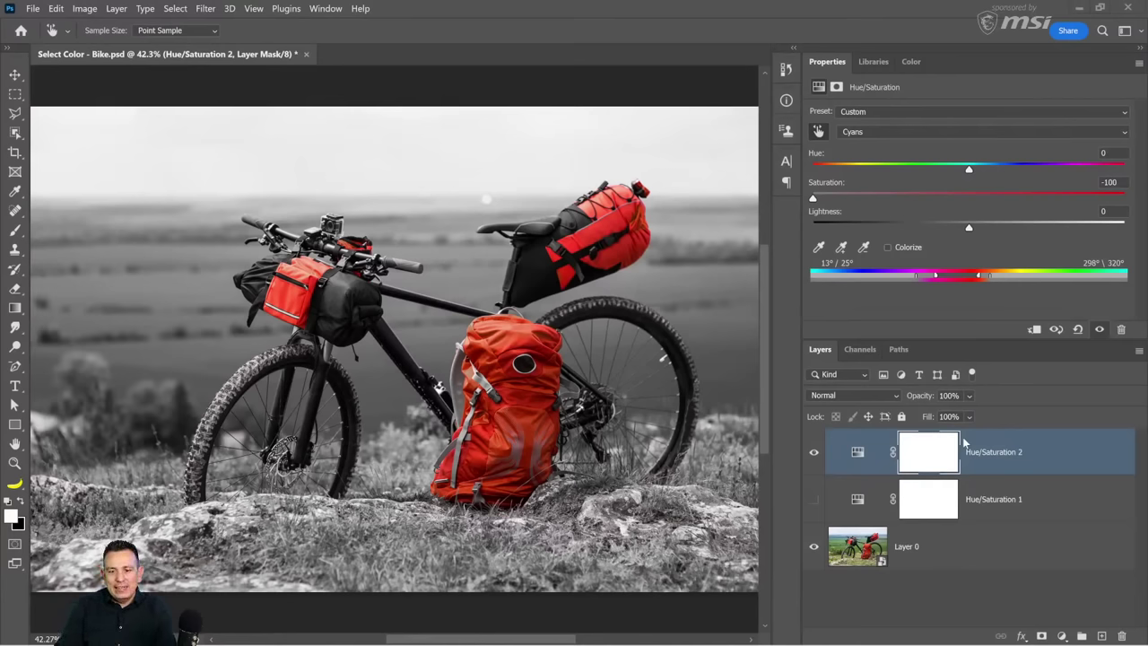
Hide the Hue/Saturation 2 layer and start a Color Range selection on Layer 0
{"action": "left_click", "coordinate": [814, 453]}
{"action": "left_click", "coordinate": [909, 565]}
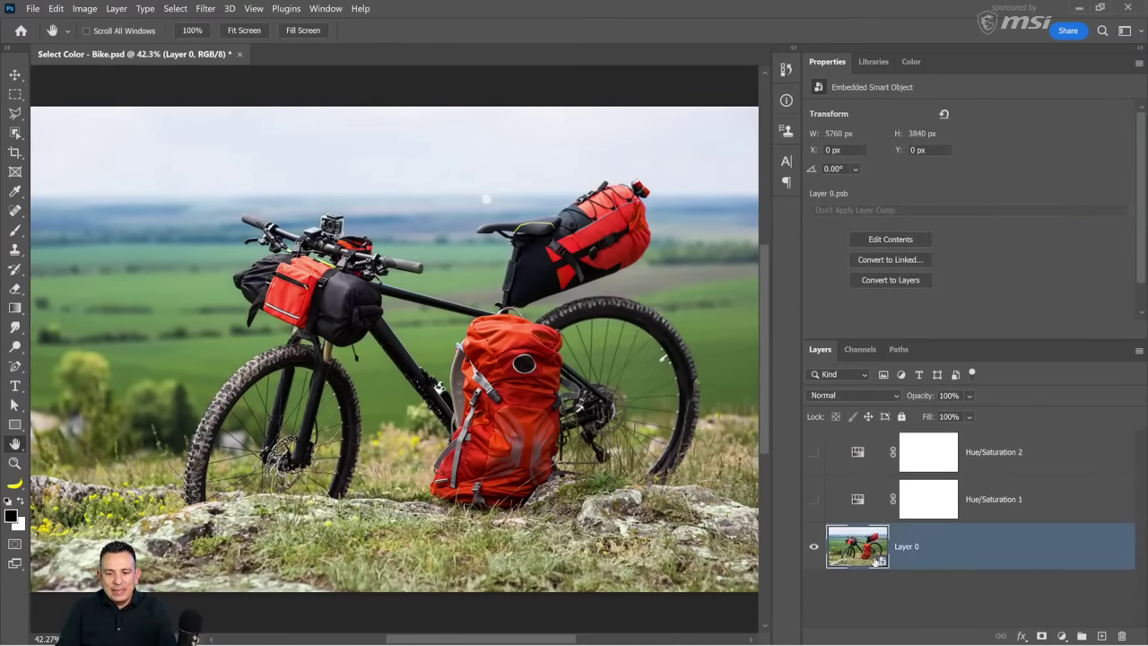
{"action": "left_click", "coordinate": [814, 546]}
{"action": "left_click", "coordinate": [814, 546]}
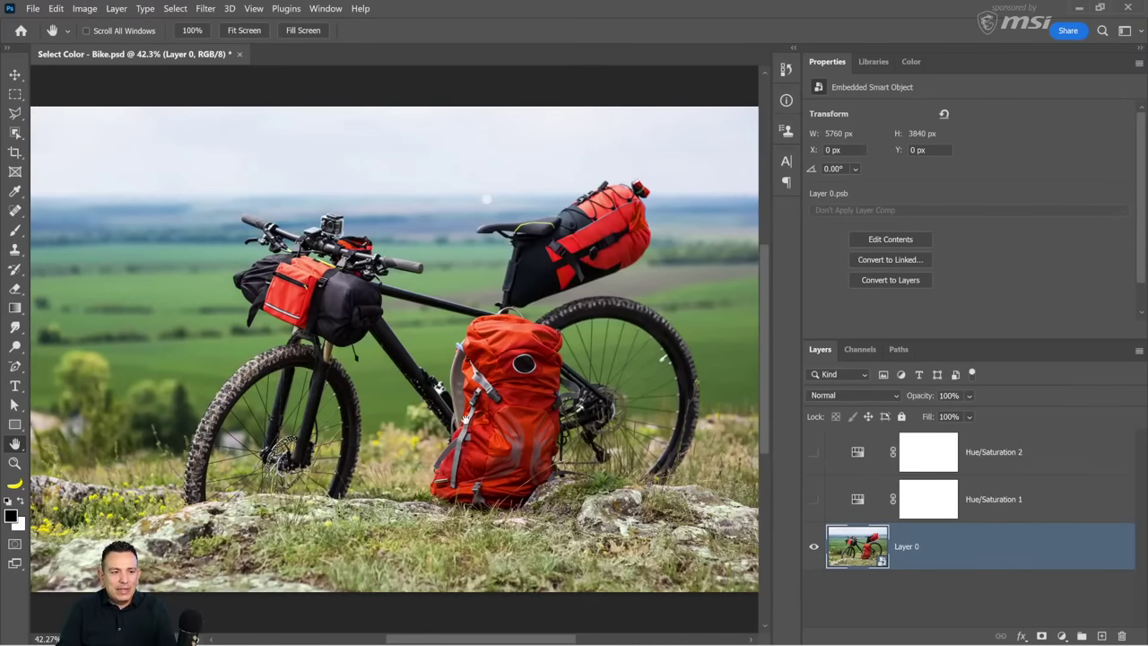
{"action": "left_click", "coordinate": [175, 9]}
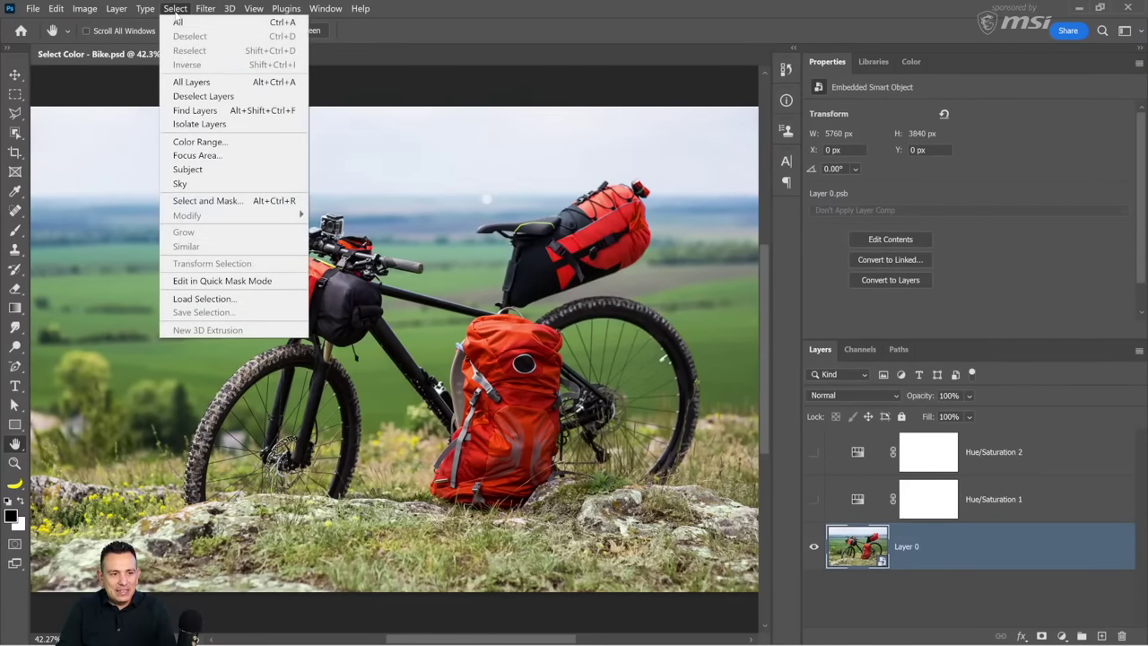
{"action": "left_click", "coordinate": [202, 141]}
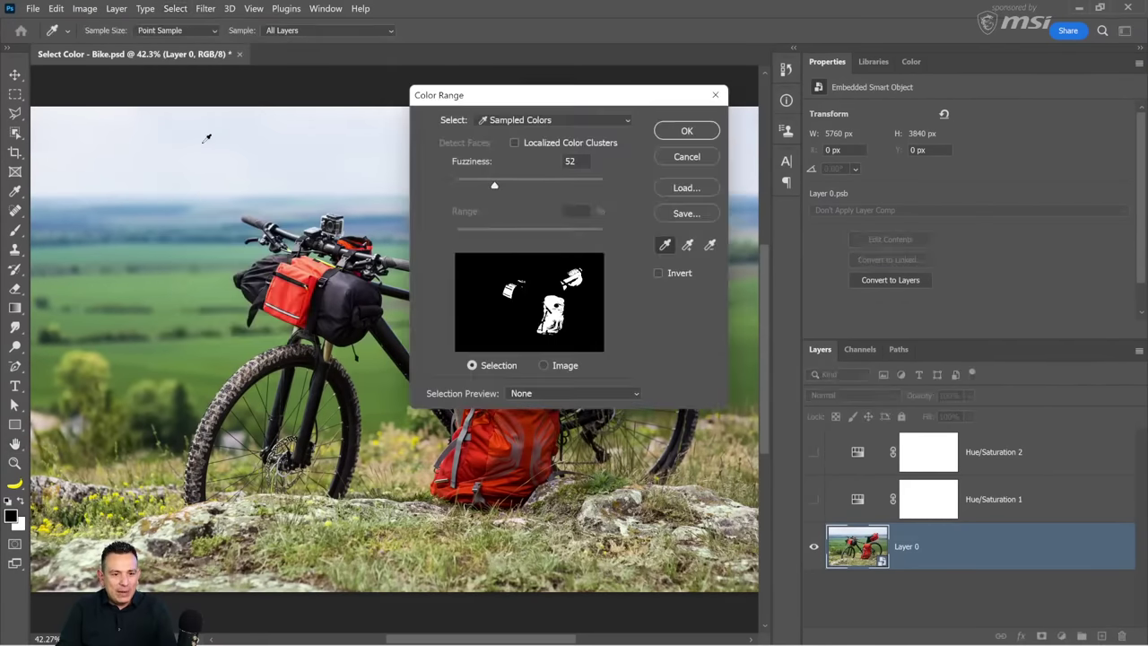
Try sampling the sky, horizon and green field colors, and add another sky tone to the selection
{"action": "left_click", "coordinate": [385, 207]}
{"action": "left_click", "coordinate": [357, 176]}
{"action": "left_click", "coordinate": [214, 296]}
{"action": "left_click", "coordinate": [192, 183]}
{"action": "left_click", "coordinate": [191, 239]}
{"action": "left_click", "coordinate": [687, 244]}
{"action": "left_click", "coordinate": [311, 196]}
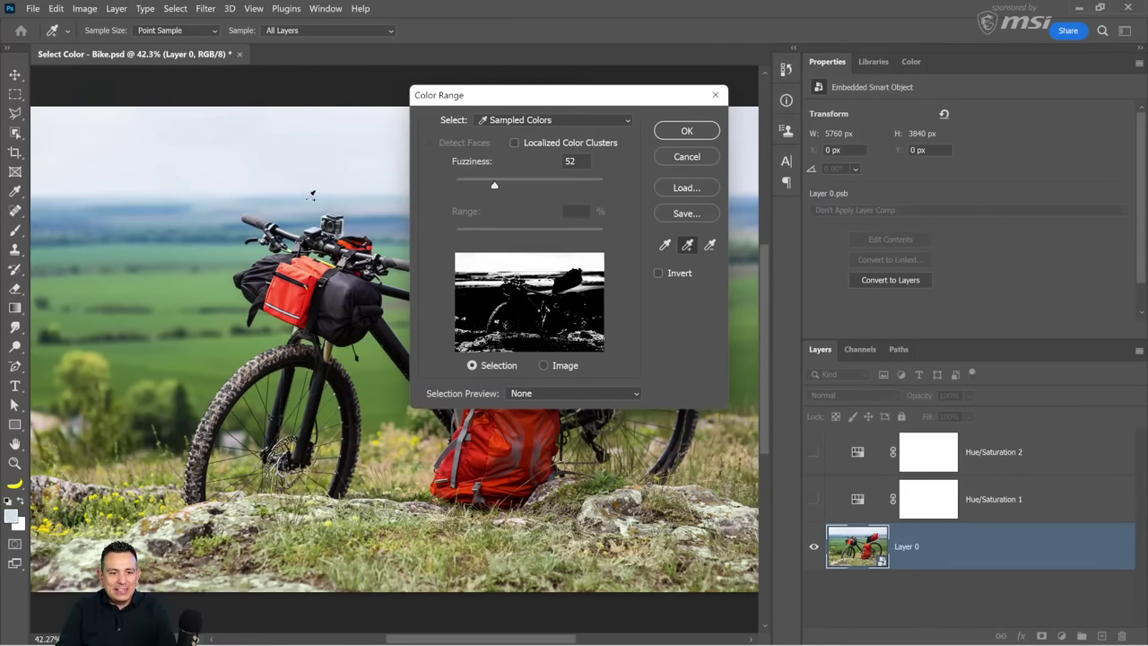
Sample the red backpack instead, add several more of its red tones, and set the fuzziness to 31
{"action": "left_click_drag", "start_coordinate": [589, 101], "coordinate": [790, 86]}
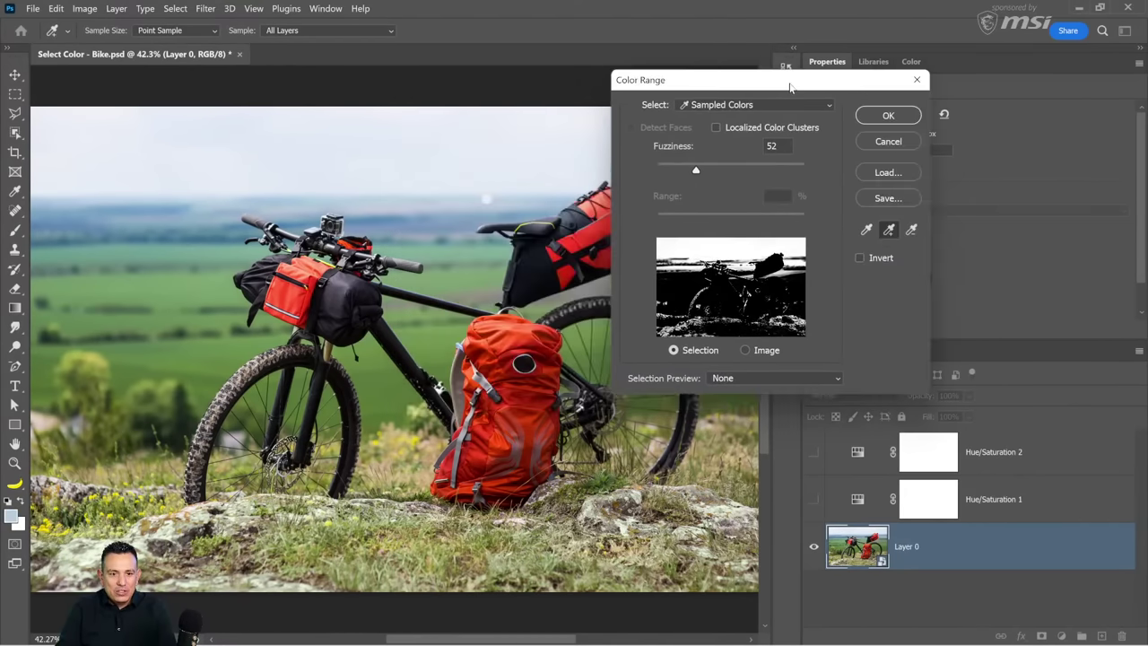
{"action": "left_click", "coordinate": [867, 231]}
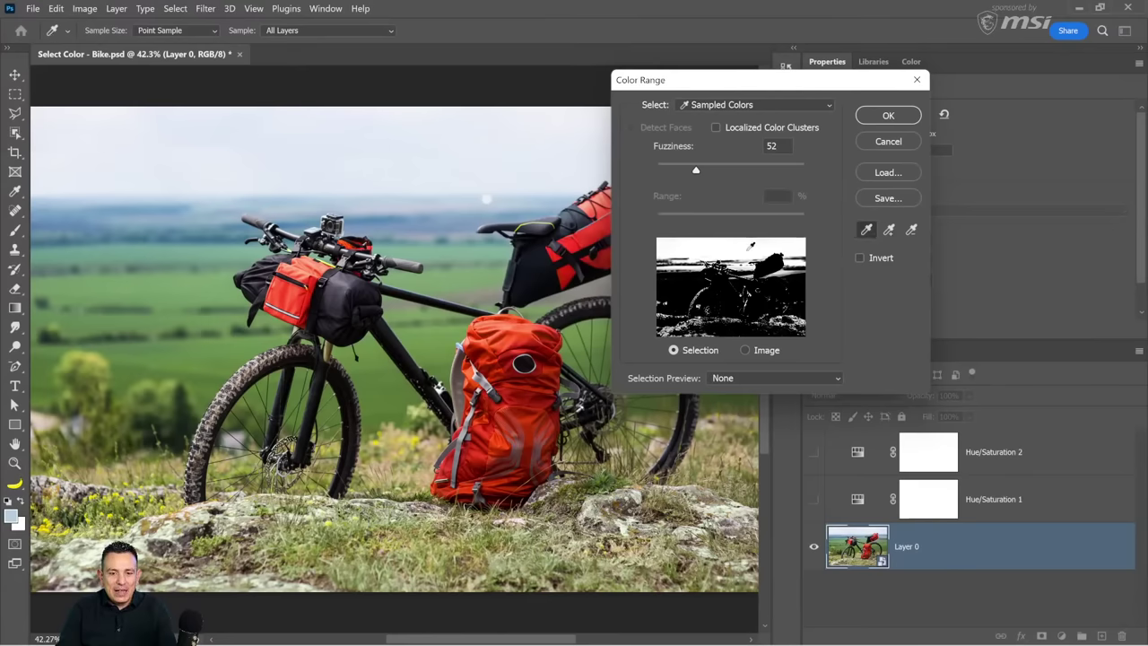
{"action": "left_click", "coordinate": [518, 339]}
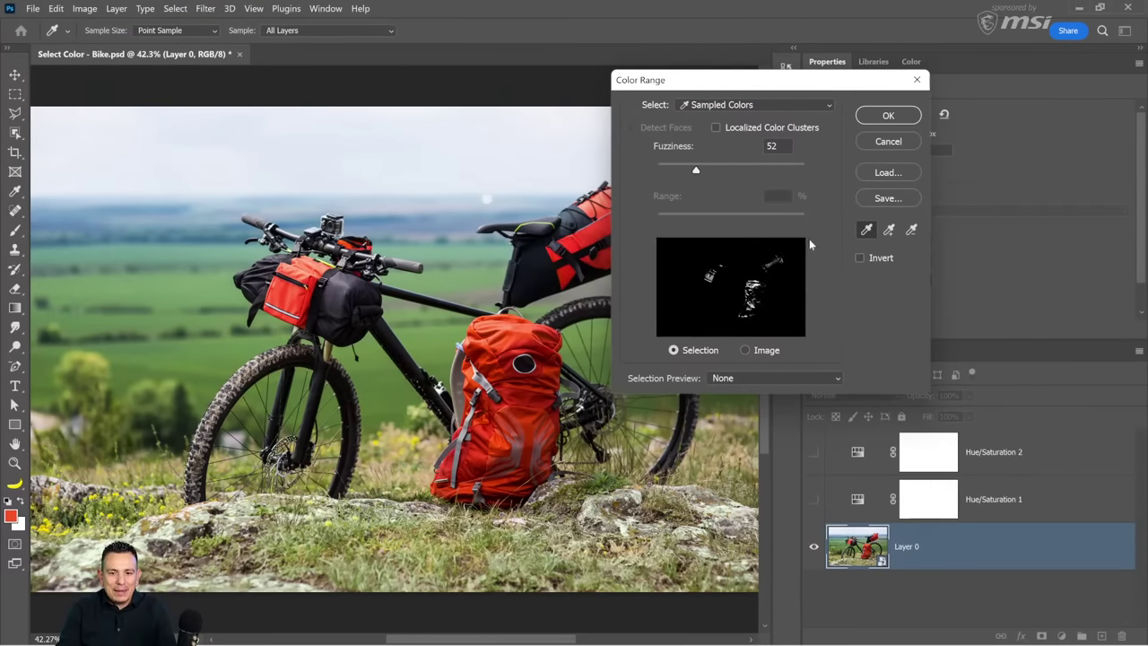
{"action": "left_click", "coordinate": [888, 230]}
{"action": "left_click", "coordinate": [511, 334]}
{"action": "left_click", "coordinate": [531, 329]}
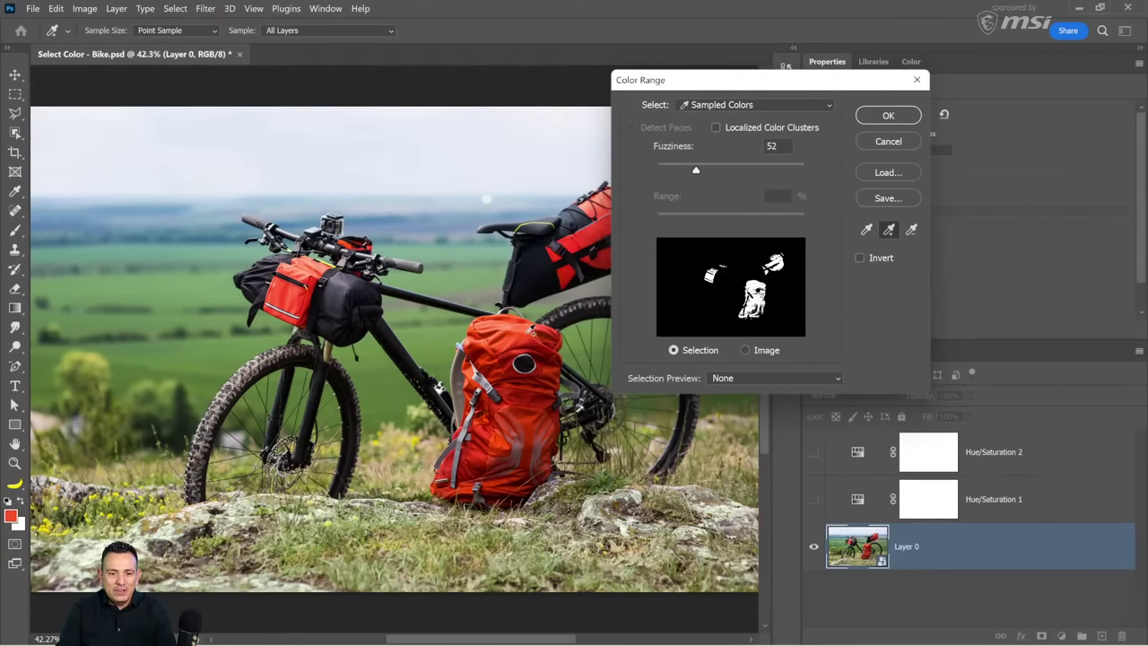
{"action": "left_click", "coordinate": [517, 344]}
{"action": "left_click", "coordinate": [510, 352]}
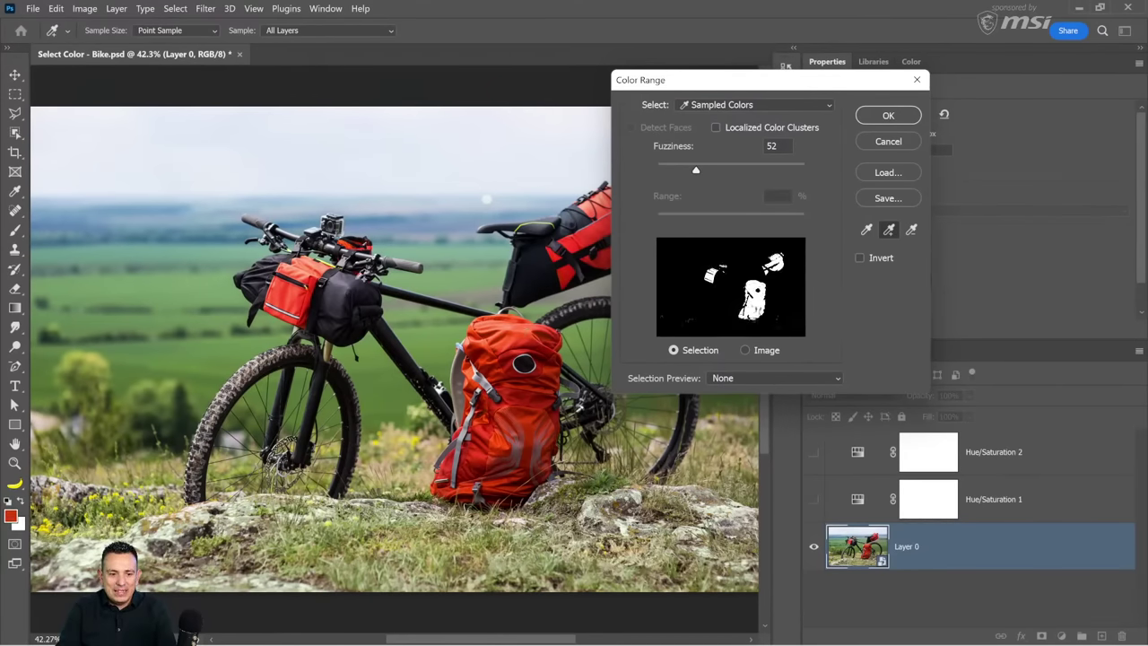
{"action": "mouse_move", "coordinate": [693, 172]}
{"action": "left_mouse_down"}
{"action": "mouse_move", "coordinate": [666, 172]}
{"action": "mouse_move", "coordinate": [680, 170]}
{"action": "left_mouse_up"}
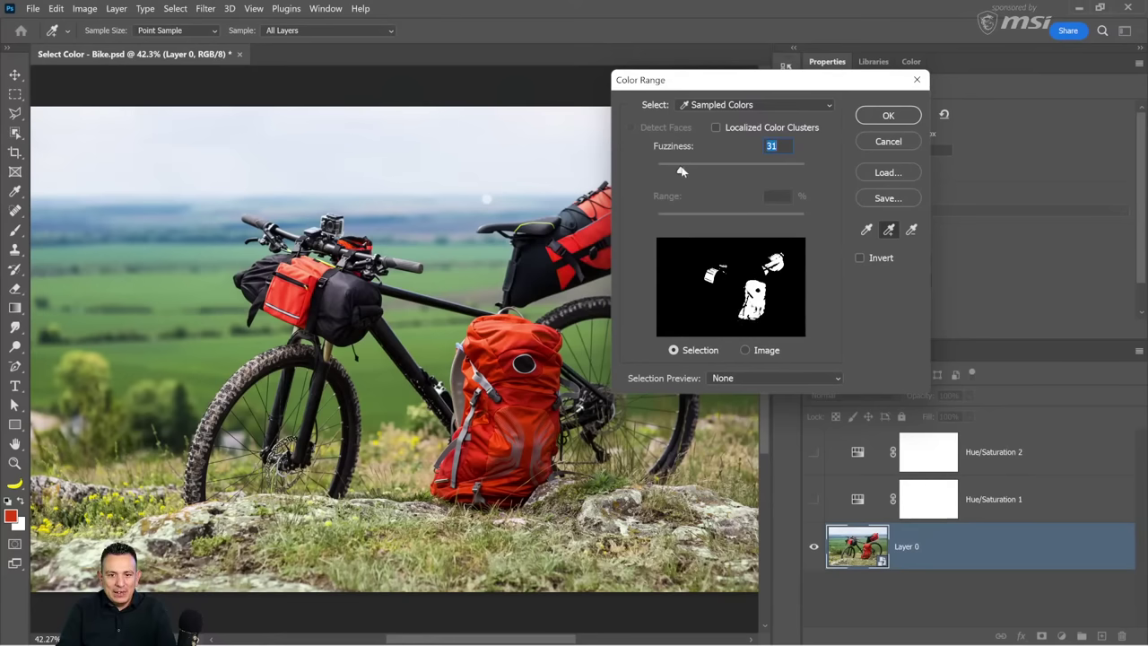
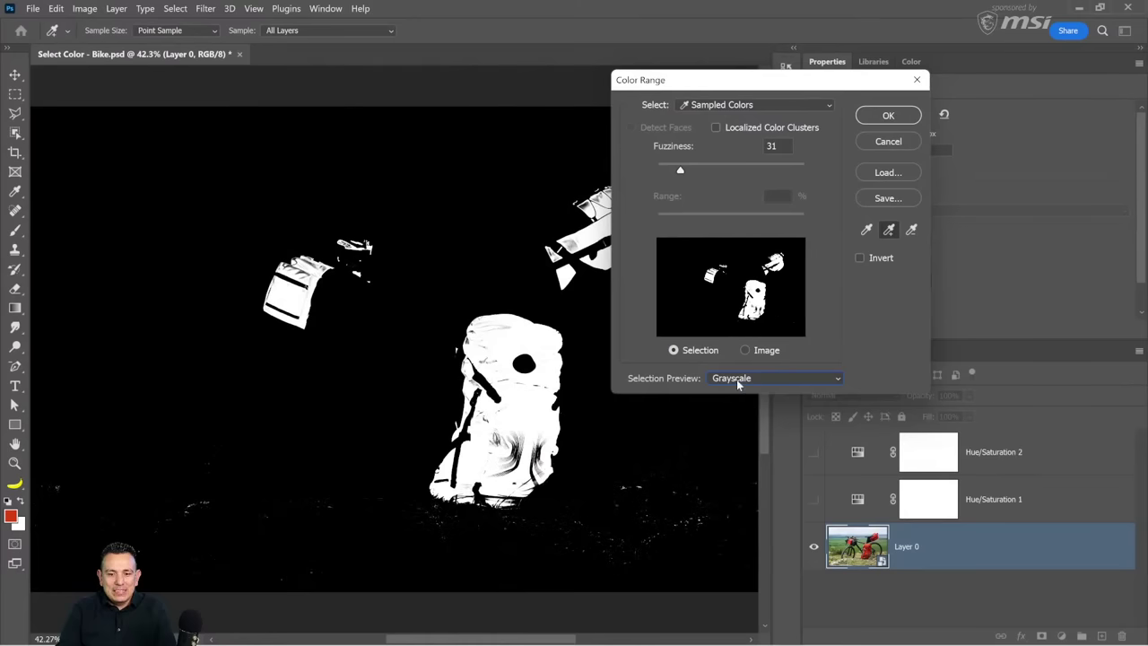
Compare the Black Matte, White Matte and Quick Mask selection previews and settle on Black Matte
{"action": "left_click", "coordinate": [739, 382]}
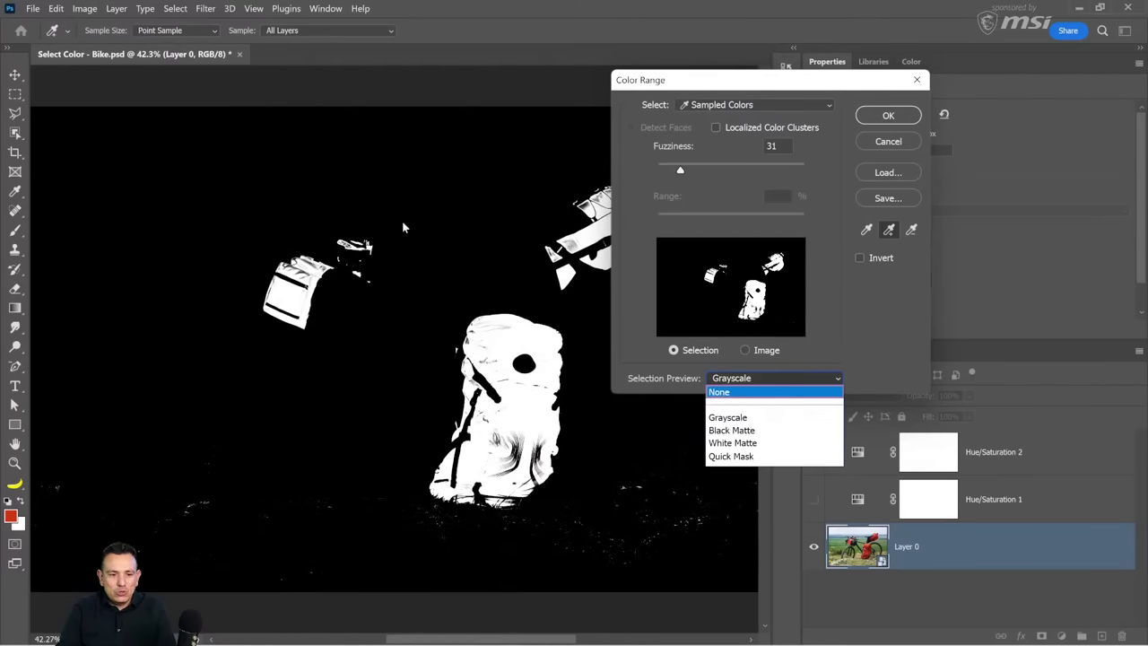
{"action": "left_click", "coordinate": [731, 430]}
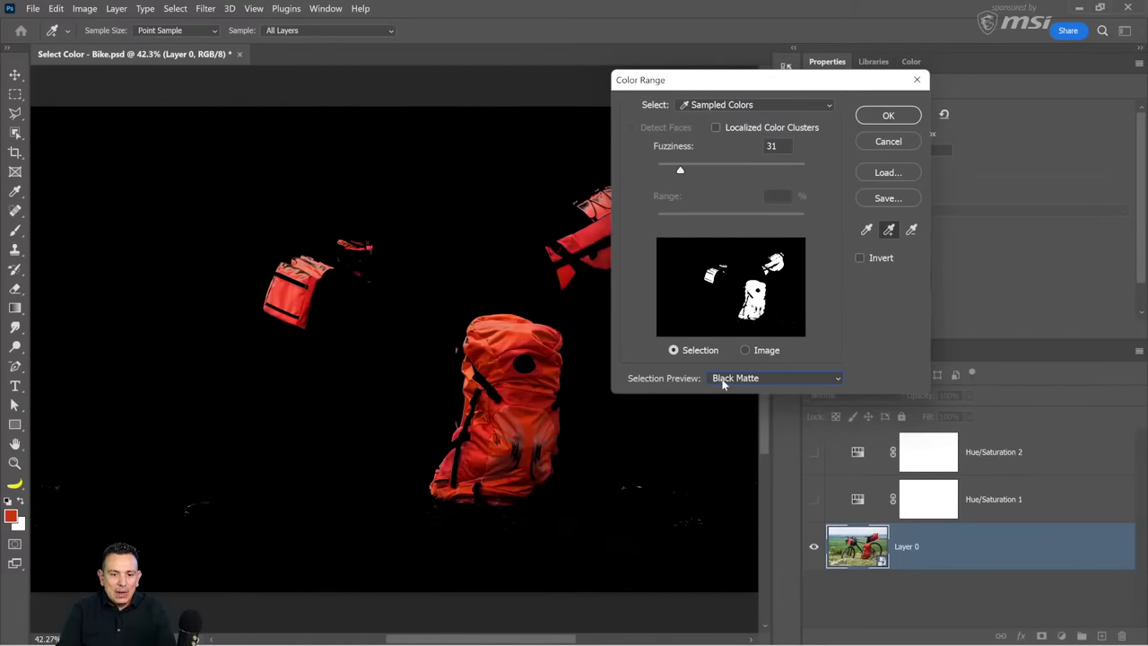
{"action": "left_click", "coordinate": [723, 382]}
{"action": "left_click", "coordinate": [732, 442]}
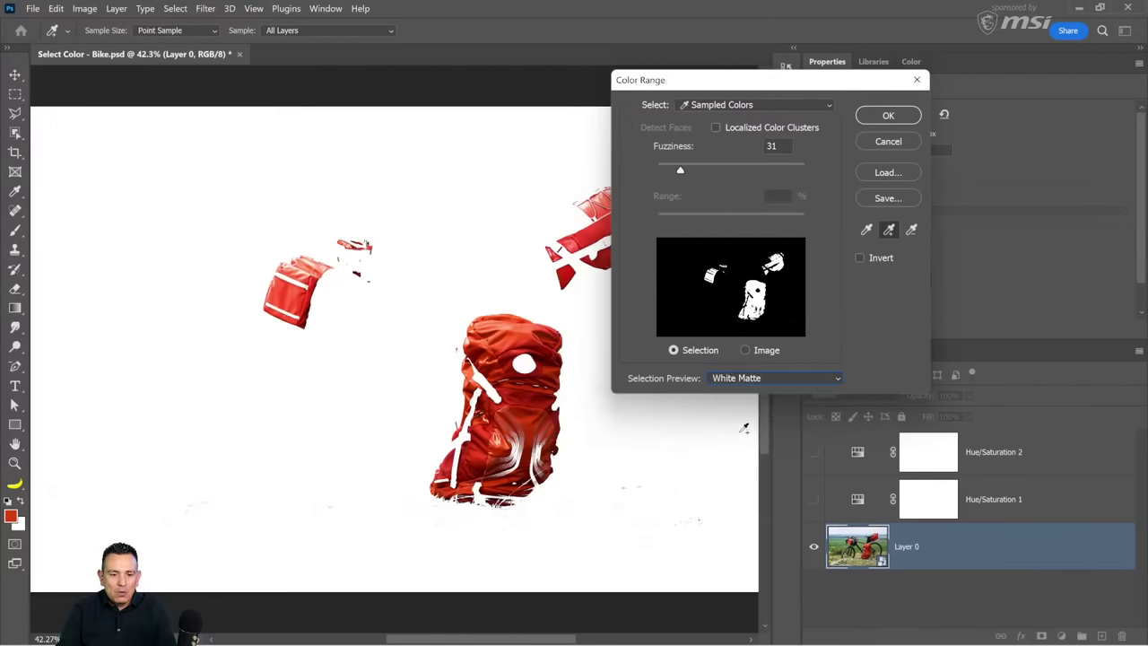
{"action": "left_click", "coordinate": [723, 382]}
{"action": "left_click", "coordinate": [744, 455]}
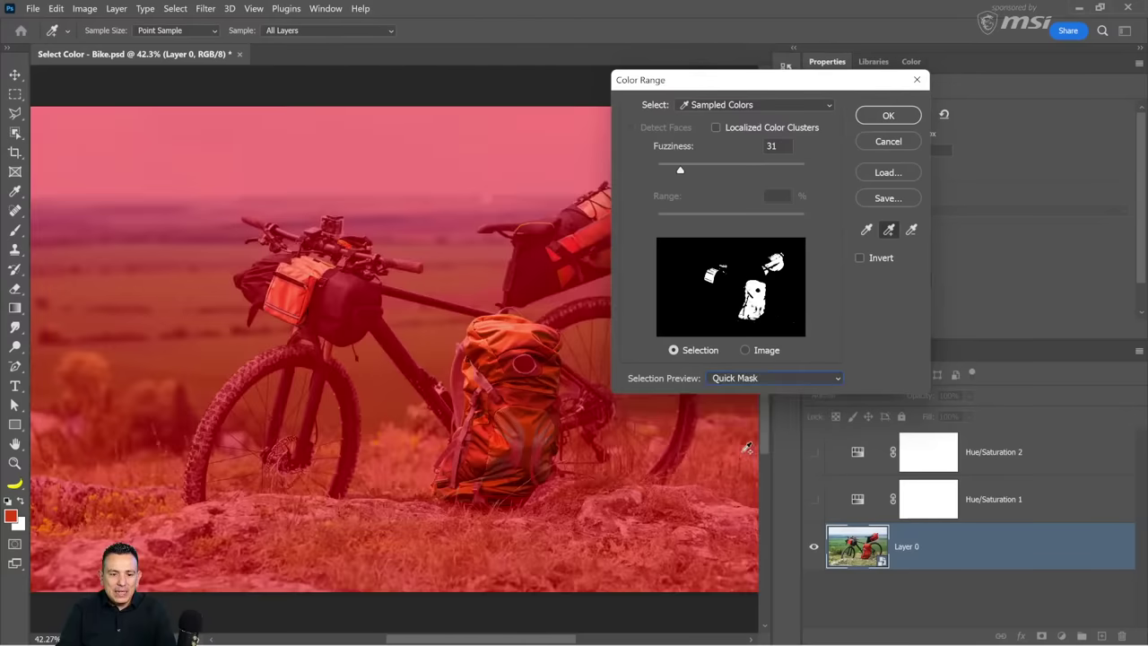
{"action": "left_click", "coordinate": [724, 383]}
{"action": "left_click", "coordinate": [742, 433]}
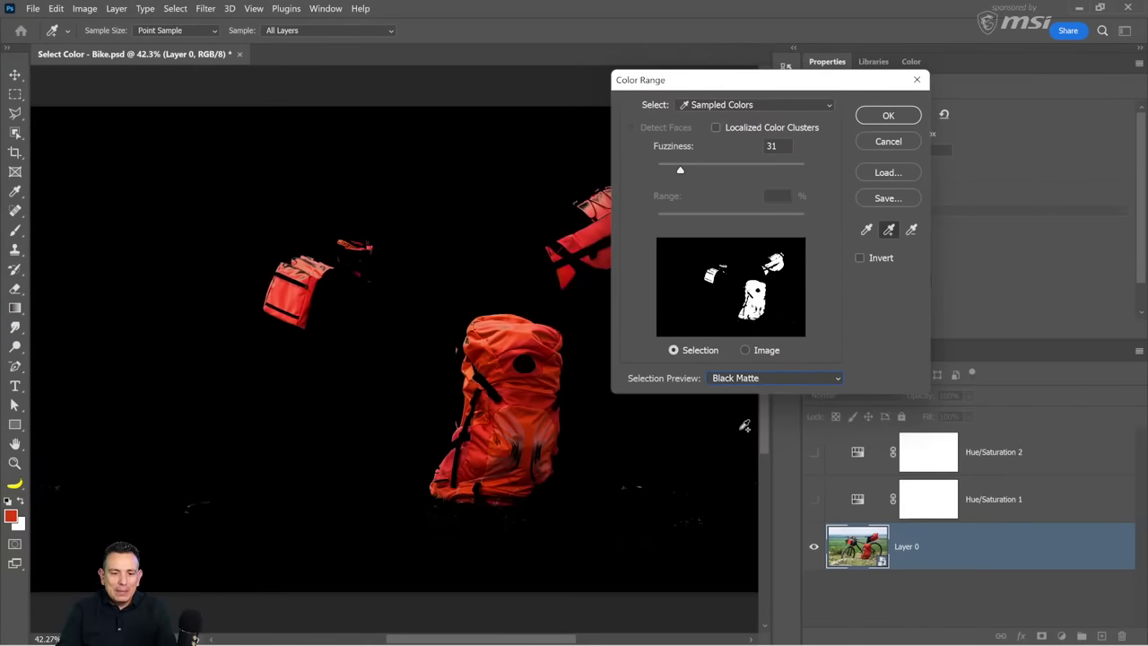
Add the pale red highlight of the saddle bag to the sampled colors, undoing the mistaken dark sample
{"action": "left_click_drag", "start_coordinate": [693, 91], "coordinate": [755, 96]}
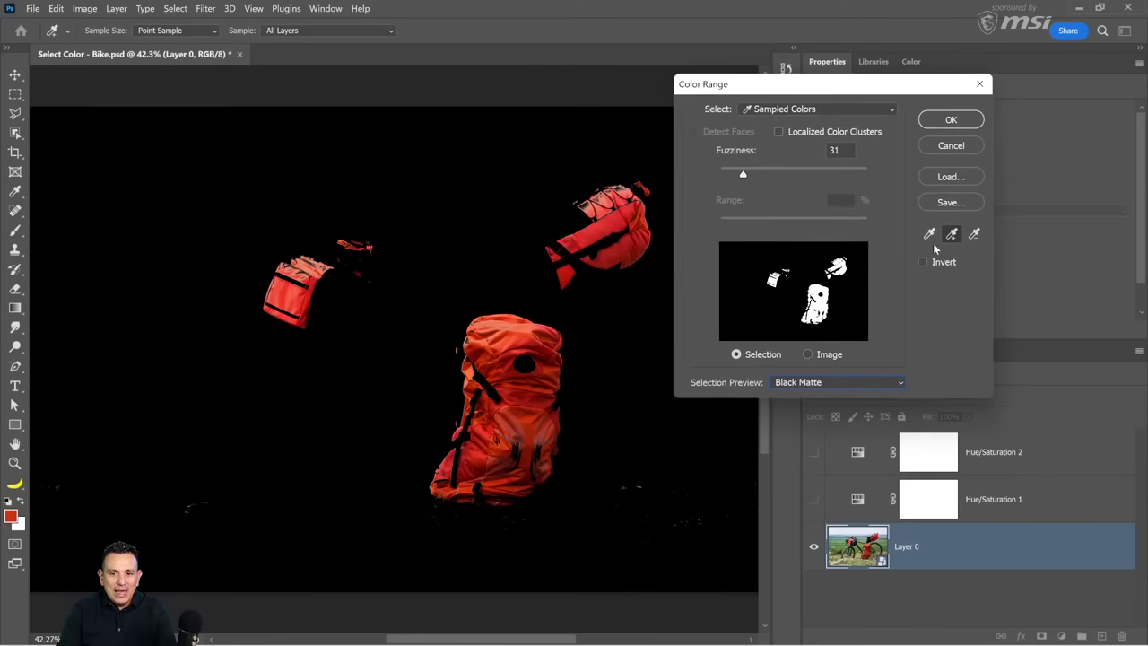
{"action": "left_click", "coordinate": [592, 205]}
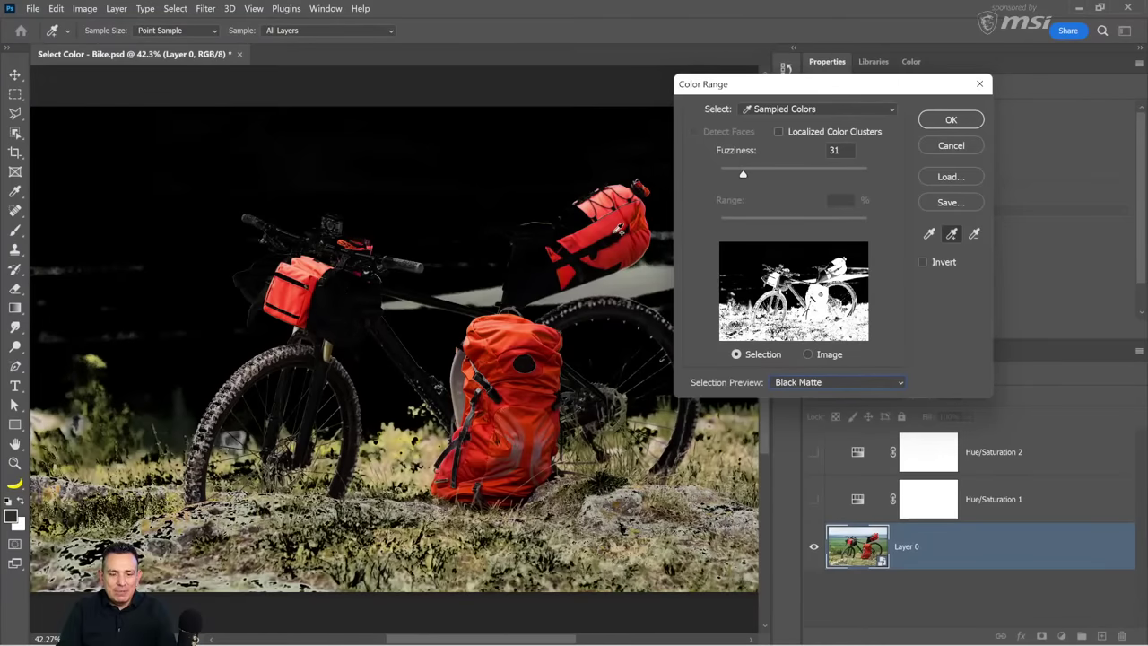
{"action": "key", "text": "ctrl+z"}
{"action": "left_click", "coordinate": [592, 205]}
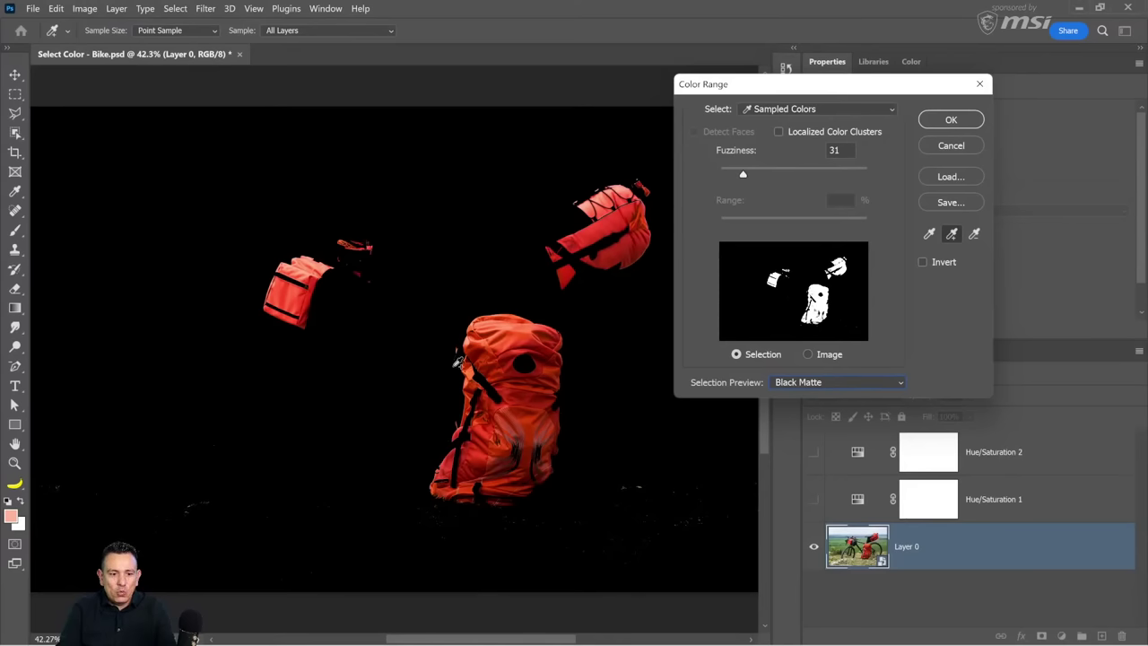
Accept the Color Range settings as a selection and deselect it
{"action": "left_click", "coordinate": [944, 126]}
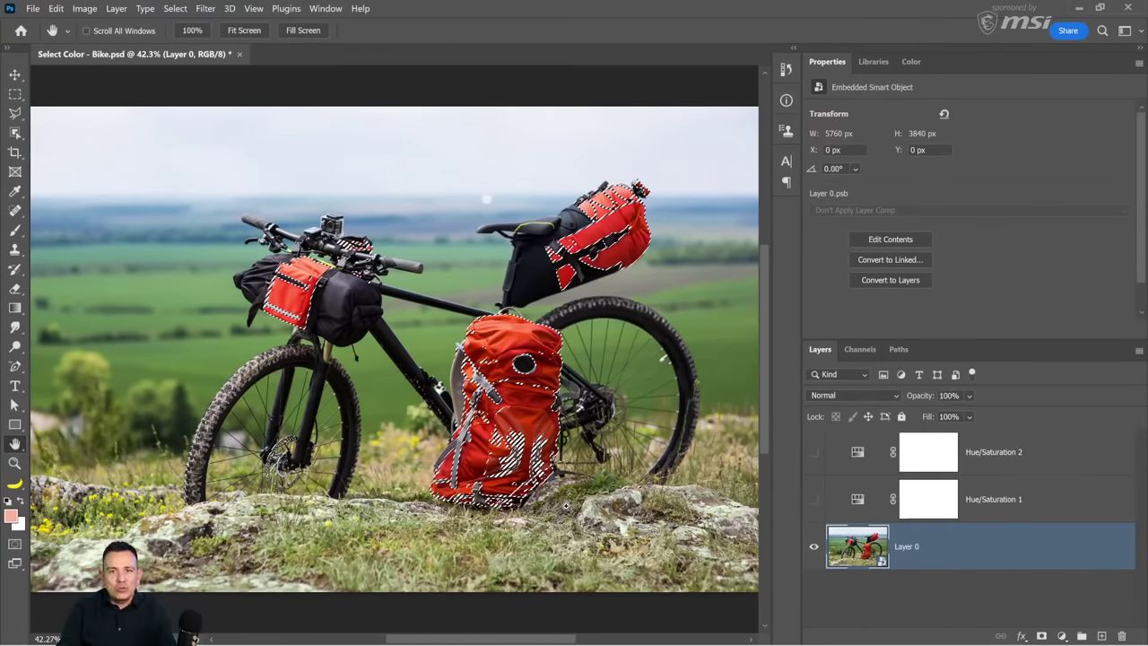
{"action": "key", "text": "ctrl+d"}
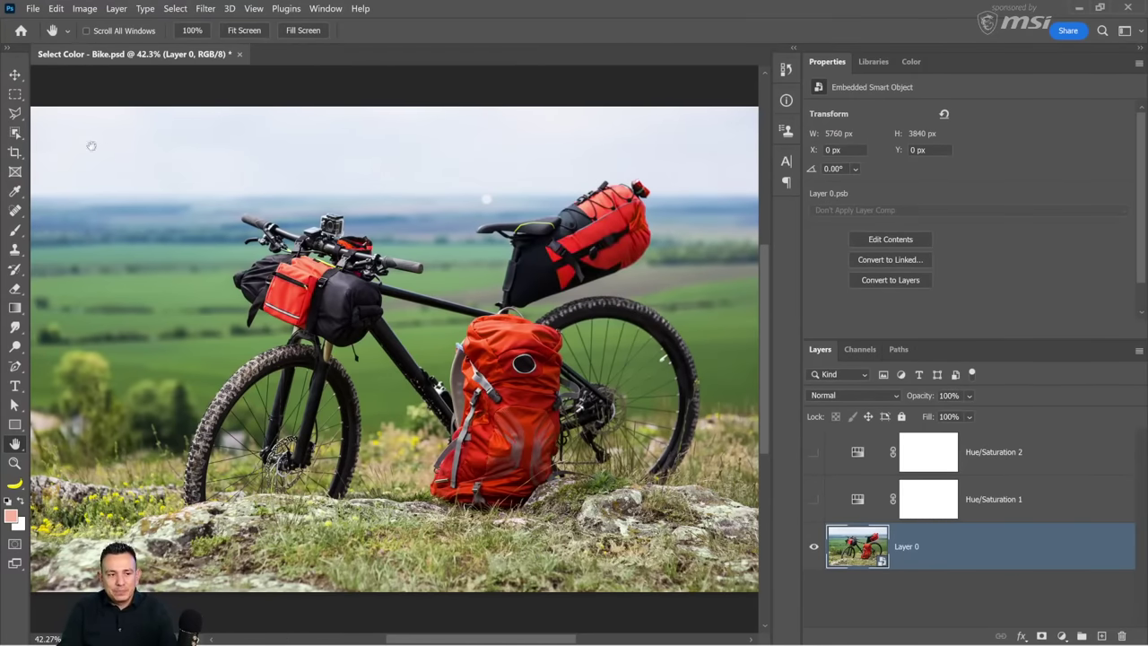
Draw loose Lasso selections around the handlebar bag, the backpack and the saddle bag, combining them into one selection
{"action": "left_click", "coordinate": [16, 115]}
{"action": "left_click", "coordinate": [70, 112]}
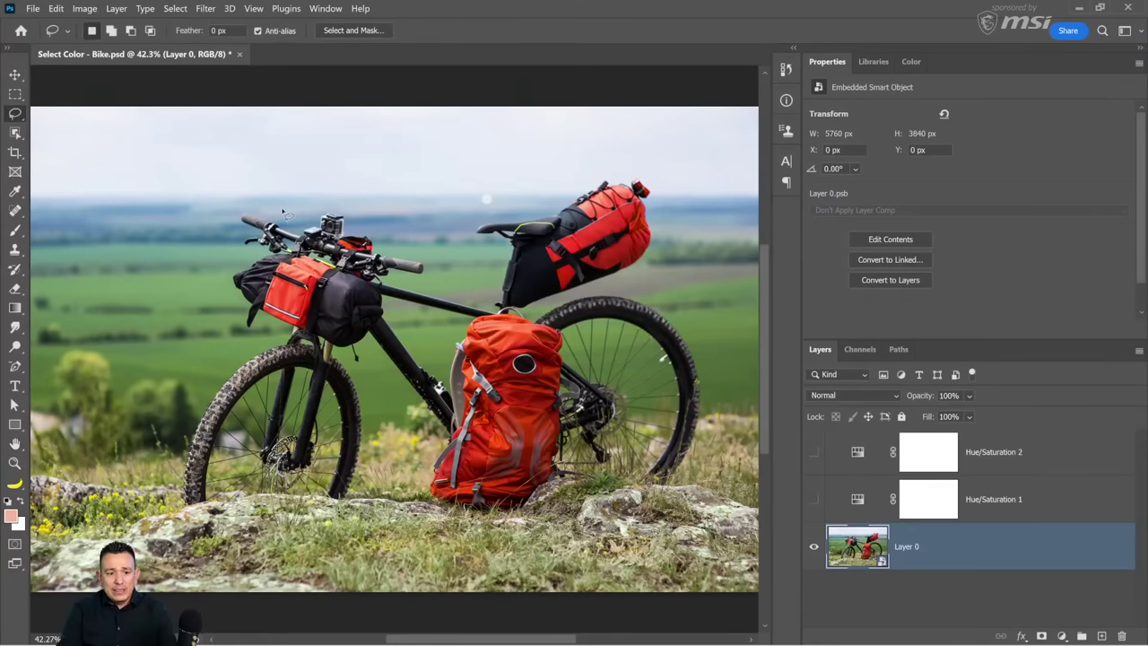
{"action": "mouse_move", "coordinate": [342, 221]}
{"action": "left_mouse_down"}
{"action": "mouse_move", "coordinate": [393, 289]}
{"action": "mouse_move", "coordinate": [283, 348]}
{"action": "mouse_move", "coordinate": [269, 274]}
{"action": "mouse_move", "coordinate": [312, 254]}
{"action": "left_mouse_up"}
{"action": "key", "text": "shift"}
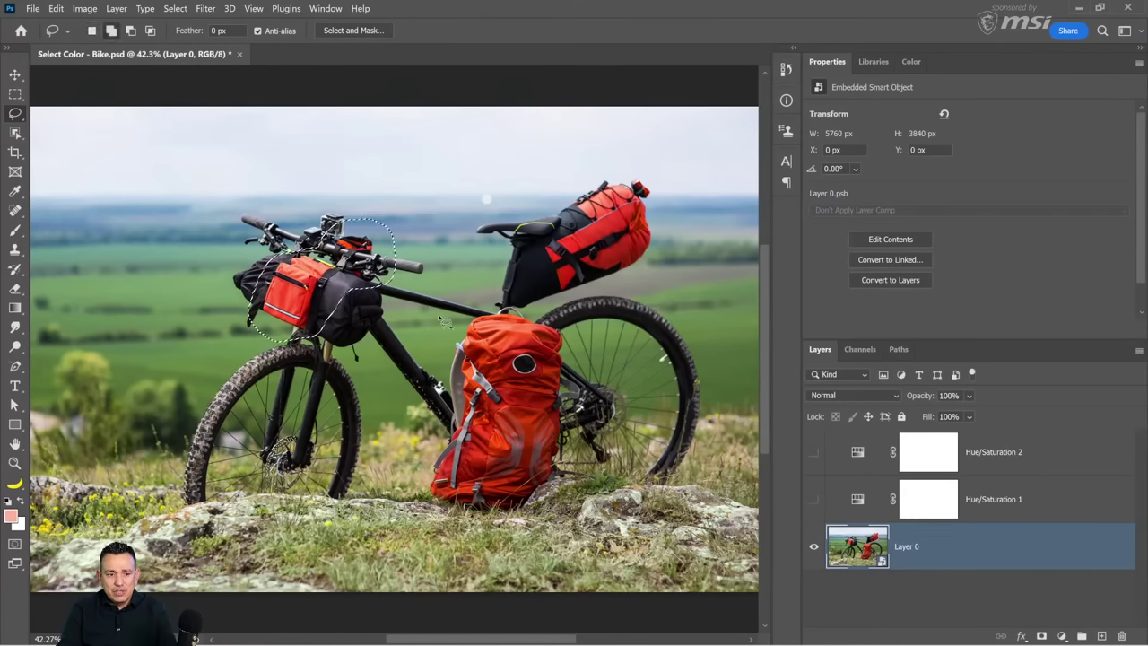
{"action": "mouse_move", "coordinate": [439, 329]}
{"action": "left_mouse_down"}
{"action": "mouse_move", "coordinate": [466, 314]}
{"action": "mouse_move", "coordinate": [563, 321]}
{"action": "mouse_move", "coordinate": [580, 456]}
{"action": "mouse_move", "coordinate": [545, 508]}
{"action": "mouse_move", "coordinate": [432, 510]}
{"action": "mouse_move", "coordinate": [434, 423]}
{"action": "mouse_move", "coordinate": [471, 315]}
{"action": "left_mouse_up"}
{"action": "mouse_move", "coordinate": [592, 296]}
{"action": "left_mouse_down"}
{"action": "mouse_move", "coordinate": [564, 296]}
{"action": "mouse_move", "coordinate": [538, 254]}
{"action": "mouse_move", "coordinate": [571, 218]}
{"action": "mouse_move", "coordinate": [560, 191]}
{"action": "mouse_move", "coordinate": [652, 164]}
{"action": "mouse_move", "coordinate": [661, 245]}
{"action": "mouse_move", "coordinate": [629, 287]}
{"action": "left_mouse_up"}
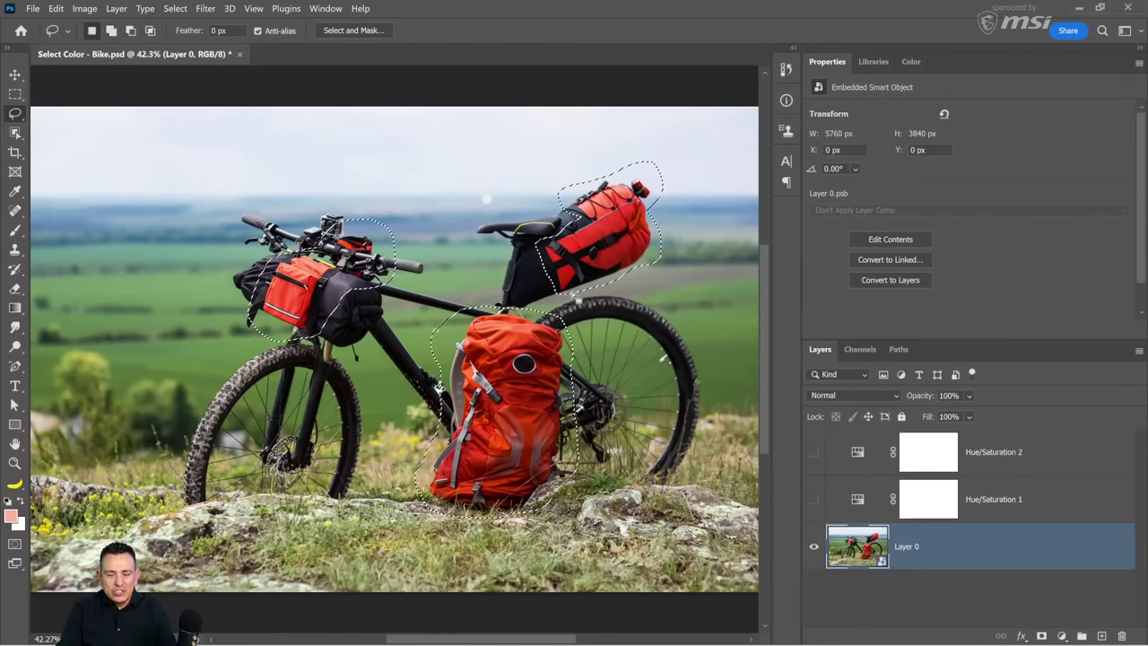
Use Color Range within the lassoed areas to select only the sampled reds of the bags
{"action": "left_click", "coordinate": [175, 8]}
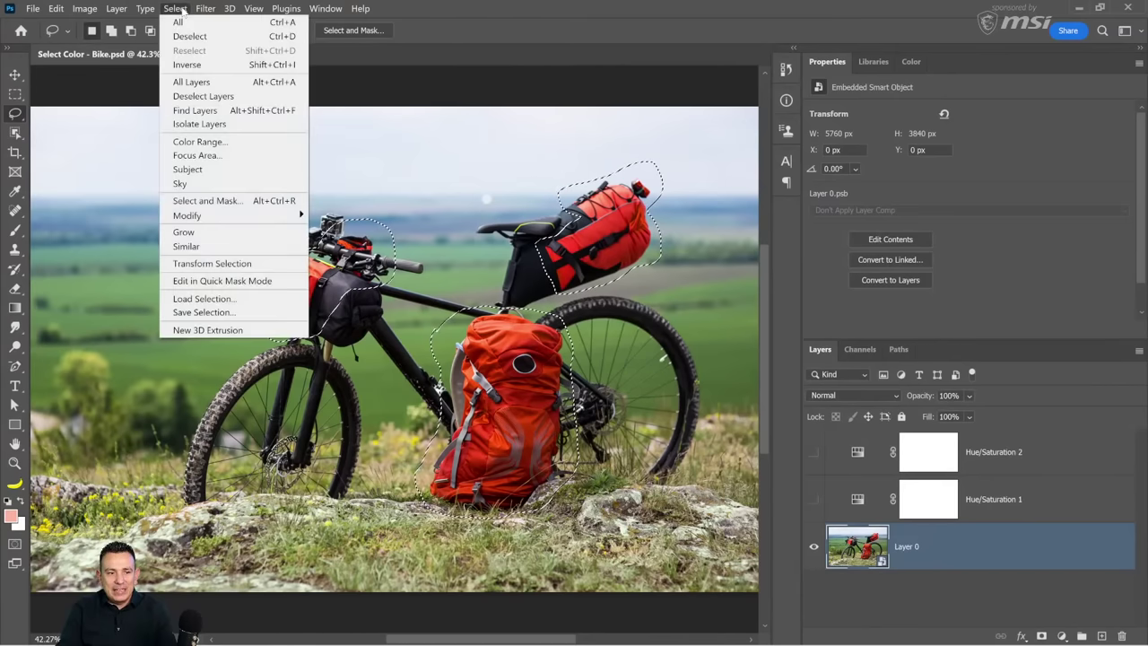
{"action": "left_click", "coordinate": [201, 141]}
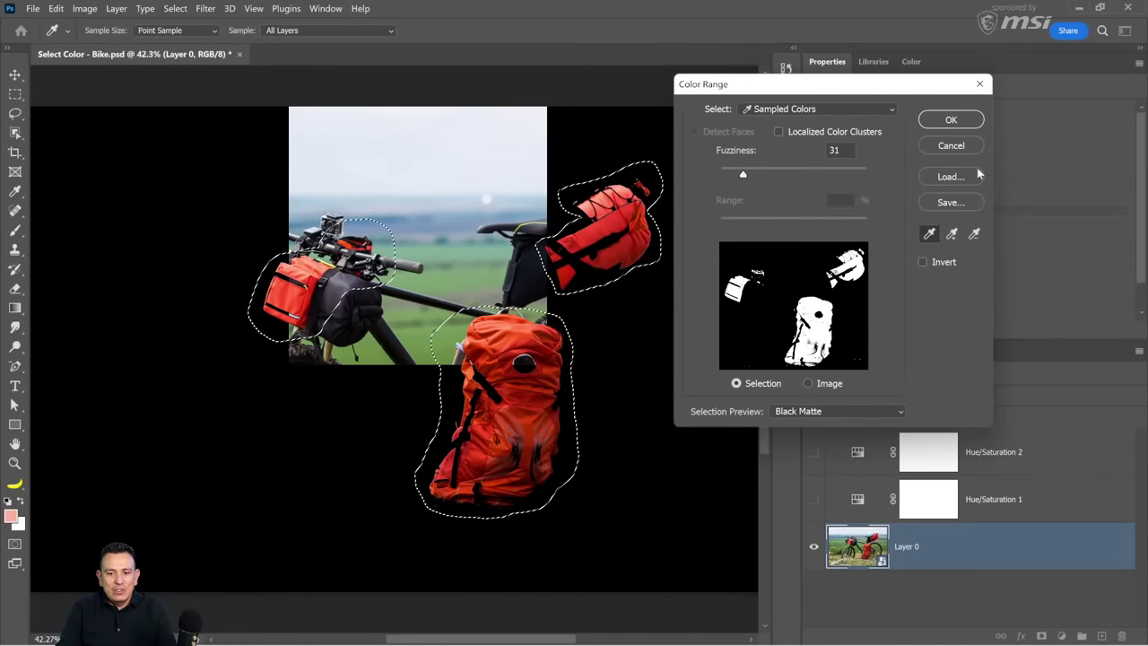
{"action": "left_click", "coordinate": [950, 119]}
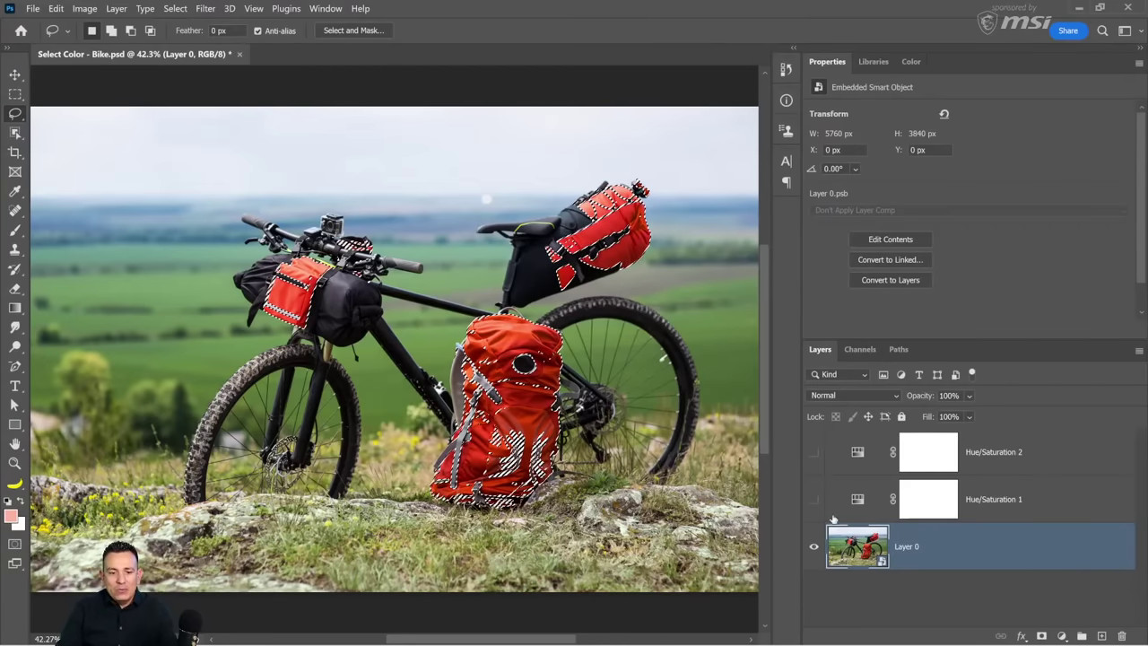
Add a Hue/Saturation adjustment masked by the bag selection and set its saturation to -100
{"action": "left_click", "coordinate": [1061, 635]}
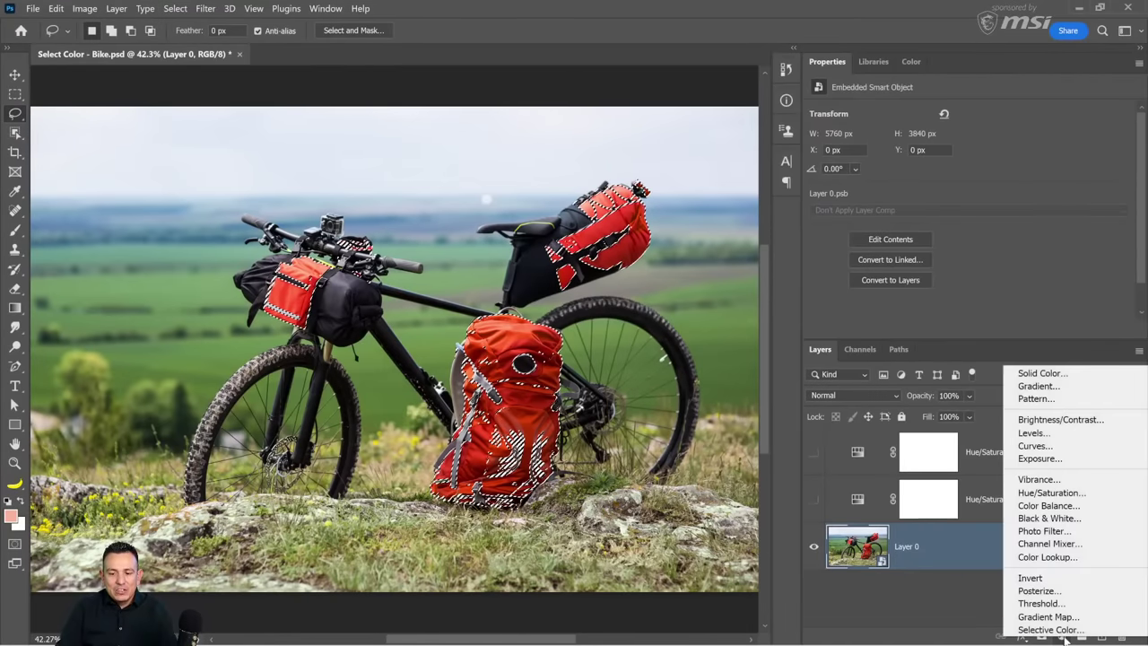
{"action": "left_click", "coordinate": [1049, 494]}
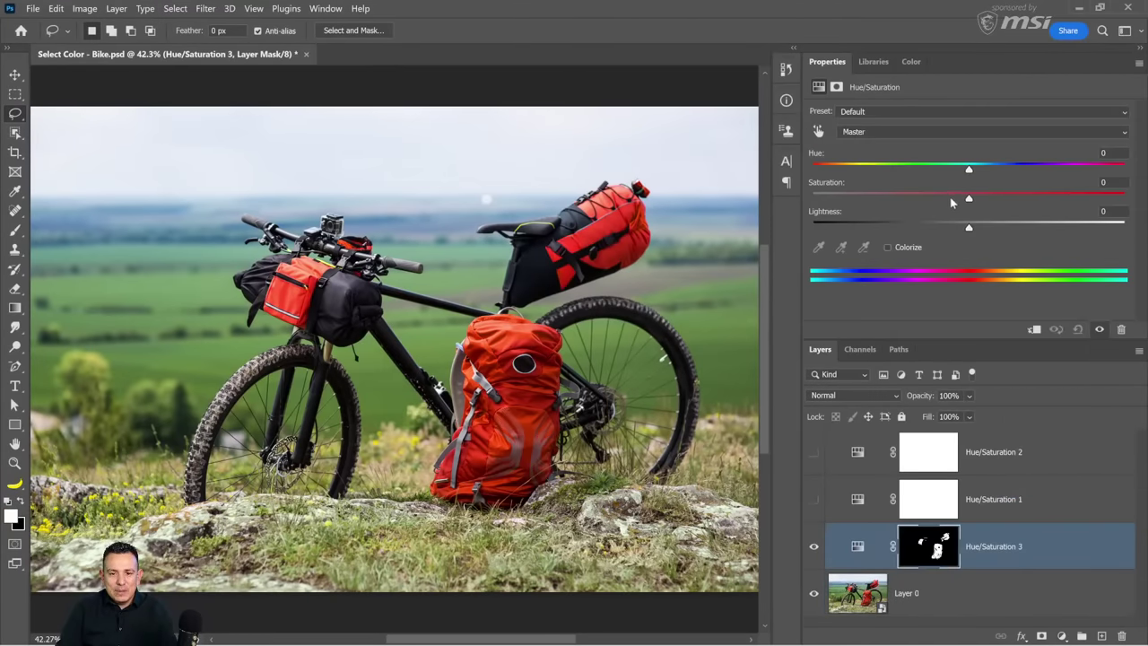
{"action": "left_click_drag", "start_coordinate": [969, 199], "coordinate": [724, 199]}
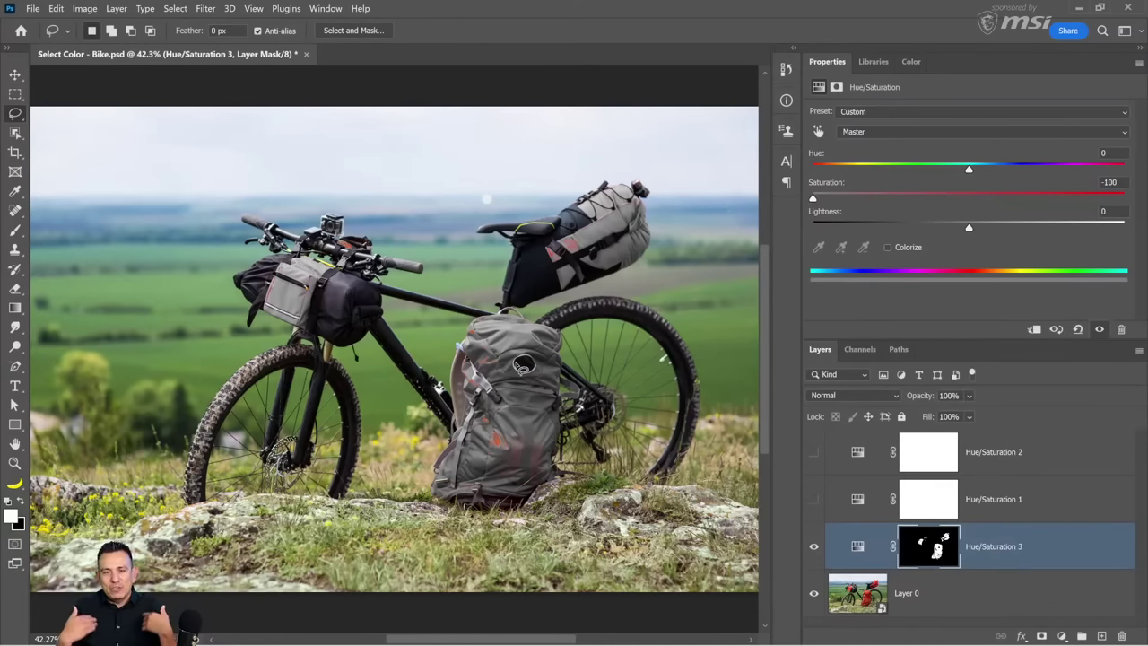
Invert the Hue/Saturation 3 layer mask to desaturate everything except the bags, flipping it several times to compare
{"action": "left_click", "coordinate": [936, 547]}
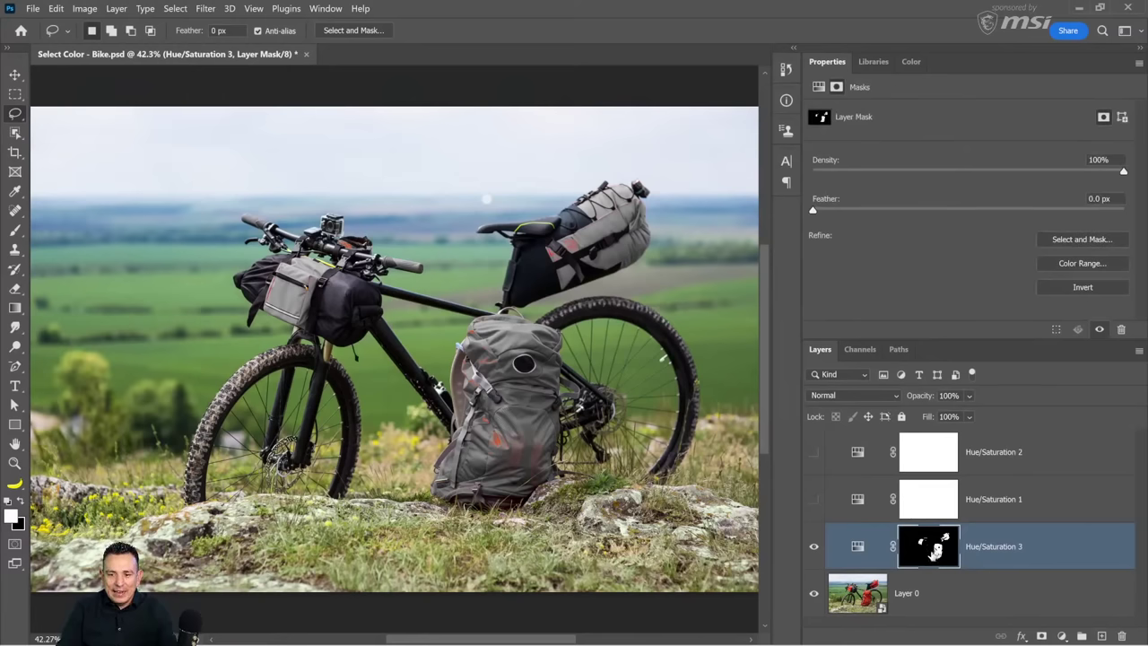
{"action": "left_click", "coordinate": [1079, 287]}
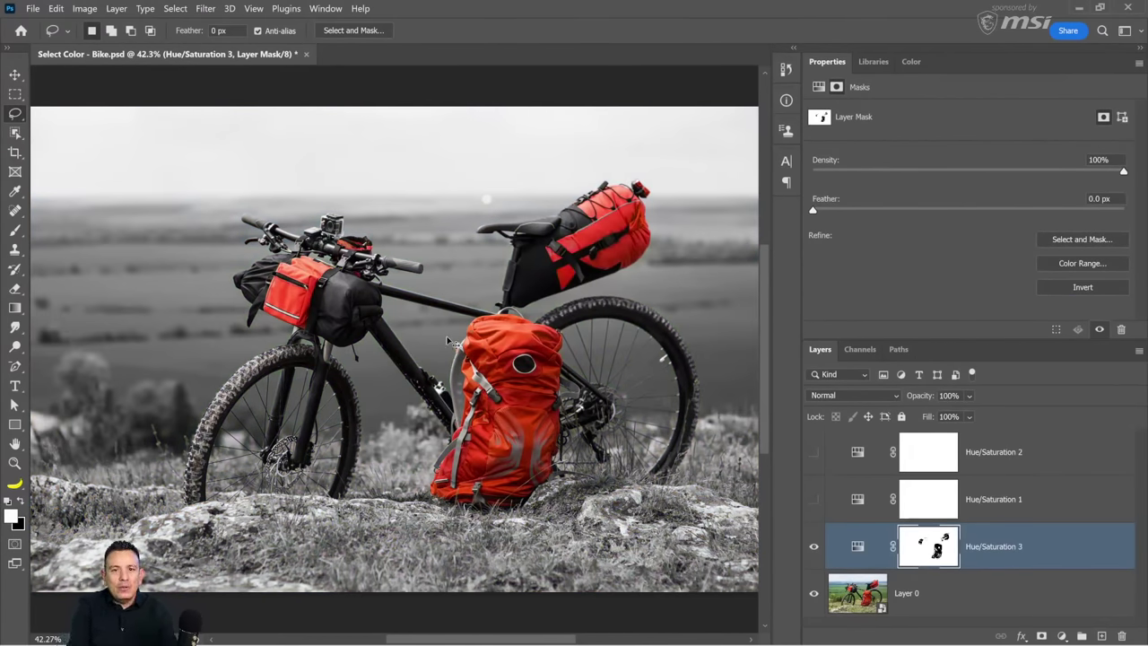
{"action": "key", "text": "ctrl+i"}
{"action": "key", "text": "ctrl+i"}
{"action": "key", "text": "ctrl+i"}
{"action": "key", "text": "ctrl+i"}
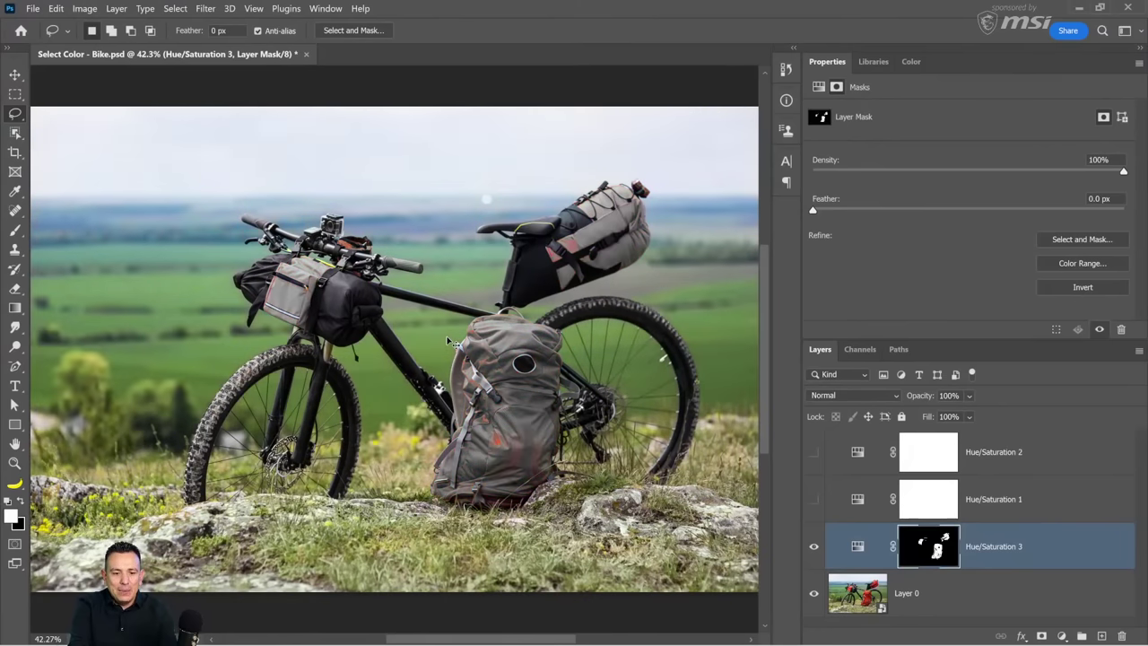
Paint white on the mask with a size 175 brush over the grey highlight patch near the backpack's striped panel
{"action": "left_click", "coordinate": [15, 463]}
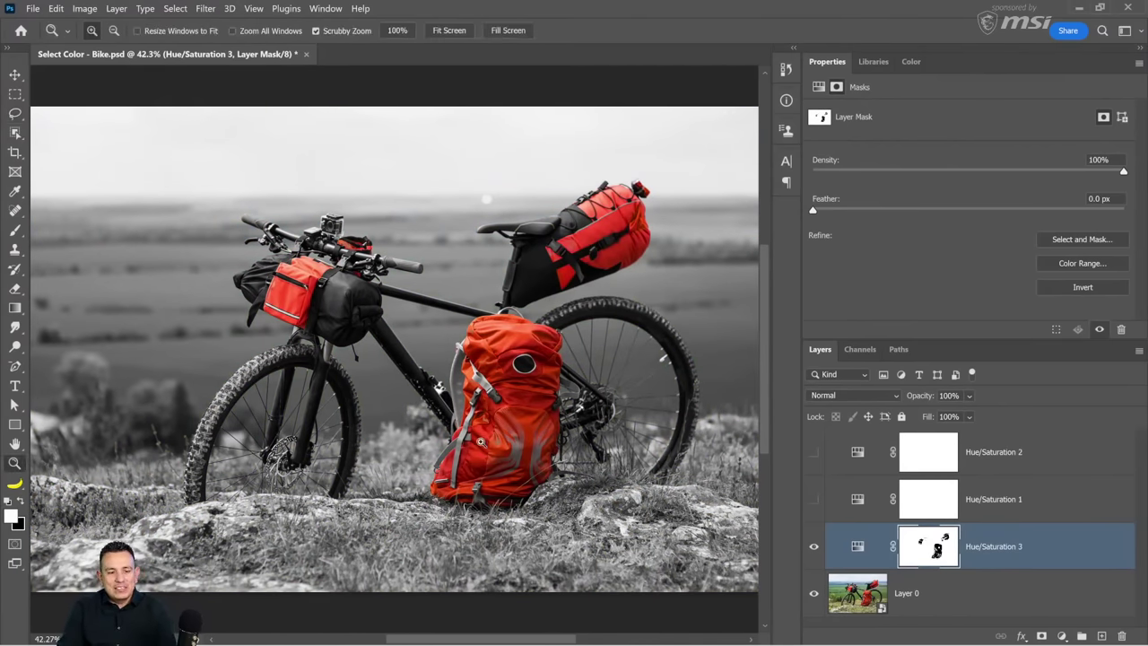
{"action": "left_click", "coordinate": [506, 441]}
{"action": "left_click", "coordinate": [506, 441]}
{"action": "left_click", "coordinate": [507, 442]}
{"action": "left_click", "coordinate": [507, 441]}
{"action": "left_click", "coordinate": [507, 441]}
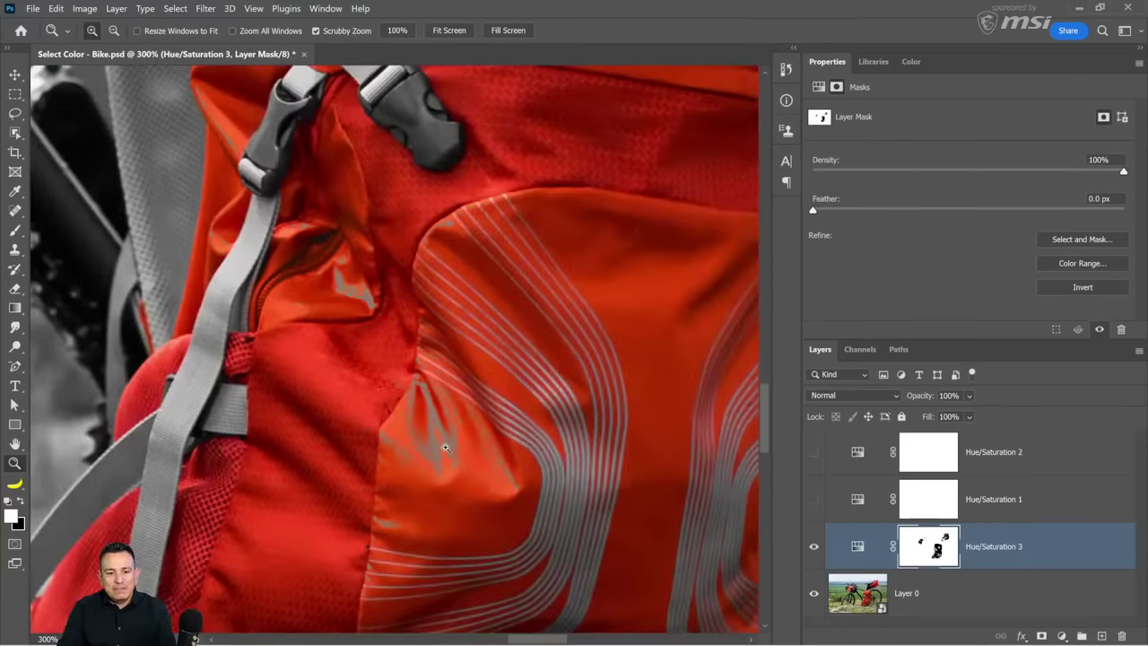
{"action": "left_click", "coordinate": [14, 229]}
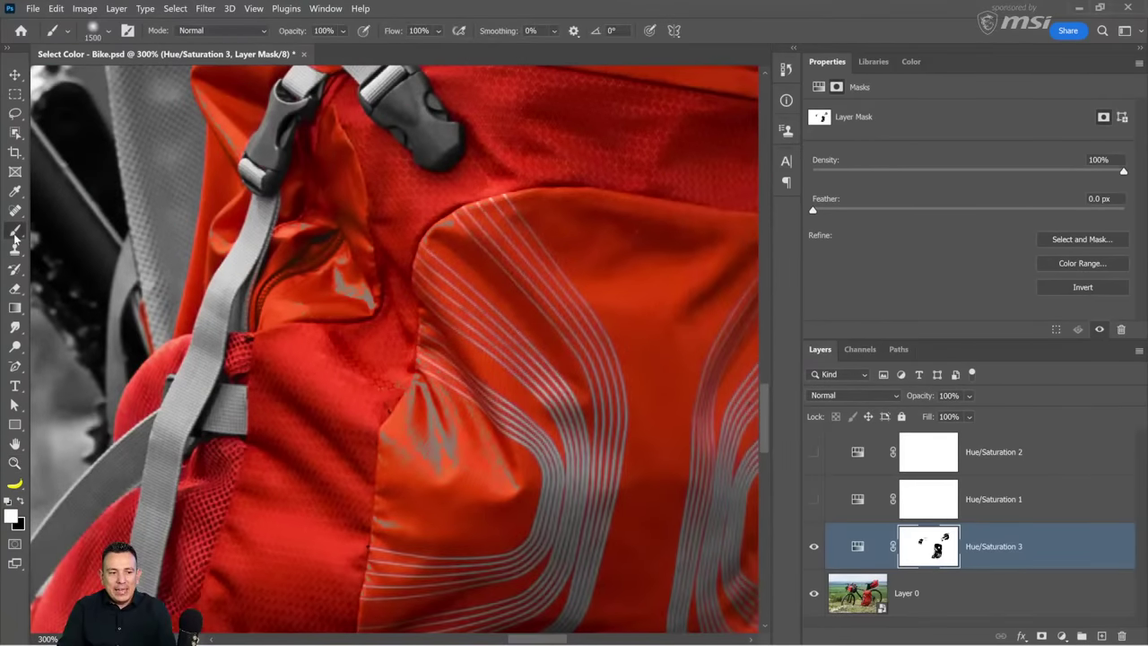
{"action": "right_click", "coordinate": [14, 229]}
{"action": "left_click", "coordinate": [87, 234]}
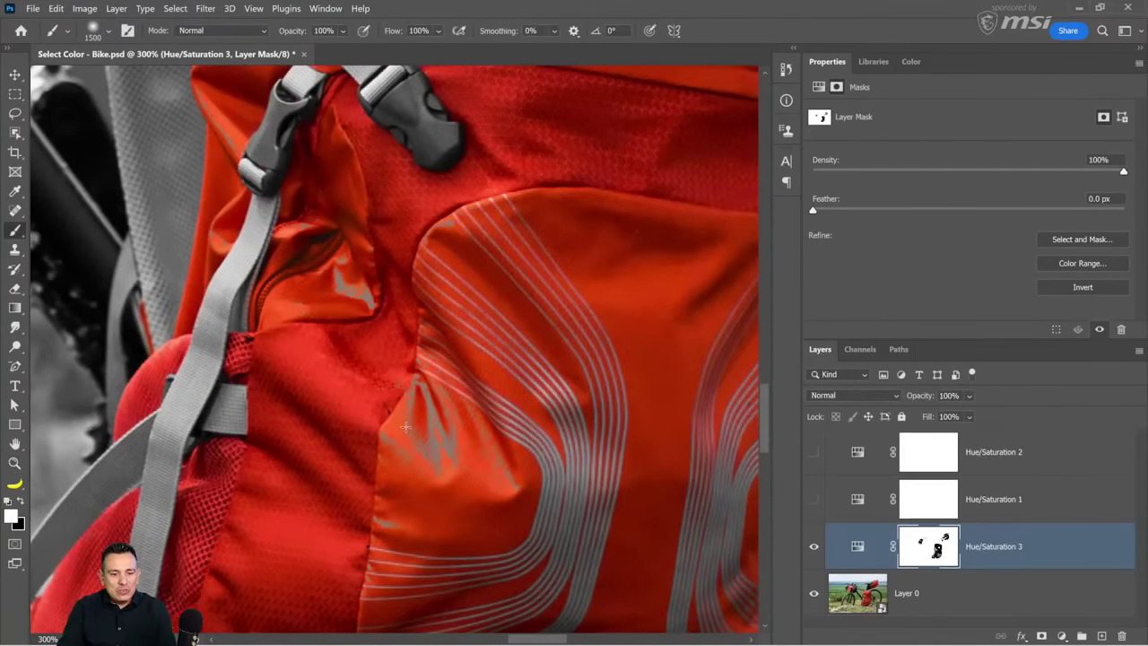
{"action": "key", "text": "bracketleft"}
{"action": "key", "text": "bracketleft"}
{"action": "key", "text": "bracketleft"}
{"action": "key", "text": "bracketleft"}
{"action": "key", "text": "bracketleft"}
{"action": "key", "text": "bracketleft"}
{"action": "key", "text": "bracketleft"}
{"action": "key", "text": "bracketleft"}
{"action": "key", "text": "bracketleft"}
{"action": "key", "text": "bracketleft"}
{"action": "key", "text": "bracketleft"}
{"action": "key", "text": "bracketleft"}
{"action": "key", "text": "bracketleft"}
{"action": "key", "text": "bracketleft"}
{"action": "key", "text": "bracketleft"}
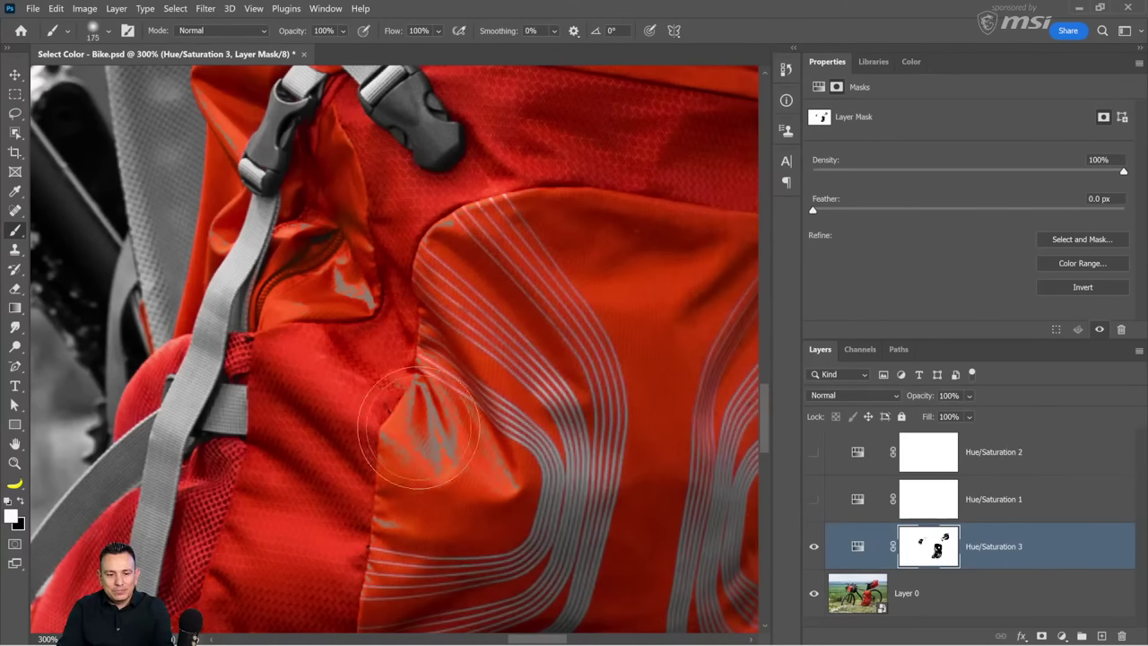
{"action": "mouse_move", "coordinate": [419, 411]}
{"action": "left_mouse_down"}
{"action": "mouse_move", "coordinate": [395, 426]}
{"action": "mouse_move", "coordinate": [417, 467]}
{"action": "mouse_move", "coordinate": [451, 455]}
{"action": "mouse_move", "coordinate": [436, 420]}
{"action": "mouse_move", "coordinate": [401, 424]}
{"action": "mouse_move", "coordinate": [473, 462]}
{"action": "mouse_move", "coordinate": [443, 451]}
{"action": "mouse_move", "coordinate": [452, 421]}
{"action": "mouse_move", "coordinate": [409, 387]}
{"action": "mouse_move", "coordinate": [429, 408]}
{"action": "left_mouse_up"}
Paint black on the mask with a size 100 brush to restore red in the grey patches of the backpack
{"action": "key", "text": "x"}
{"action": "key", "text": "x"}
{"action": "key", "text": "x"}
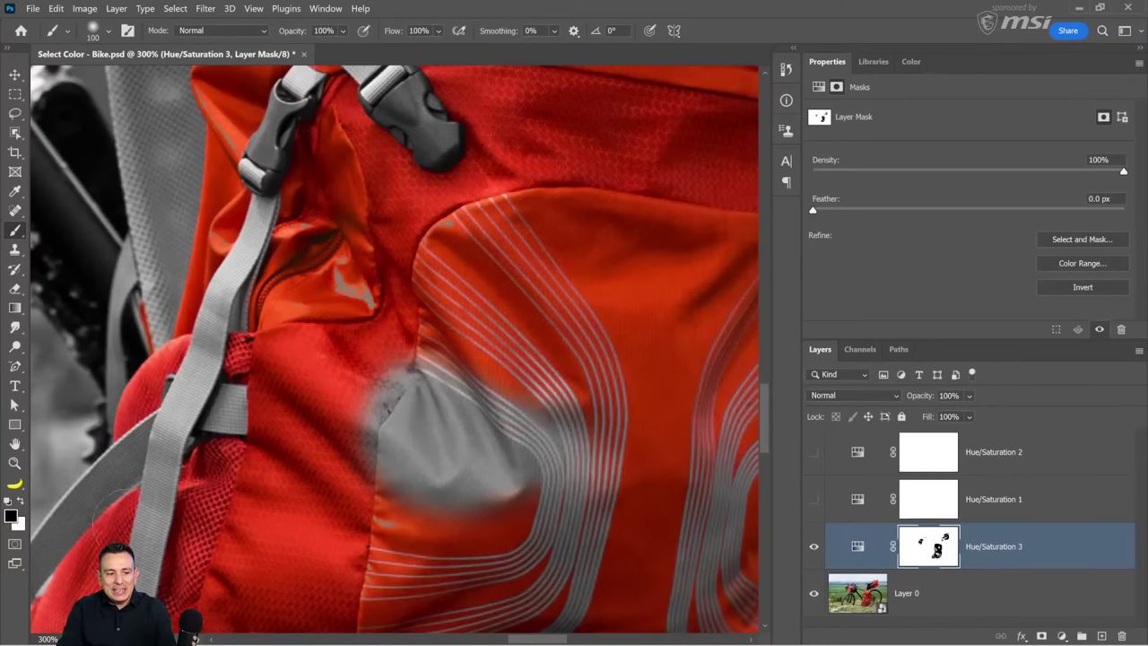
{"action": "mouse_move", "coordinate": [370, 475]}
{"action": "left_mouse_down"}
{"action": "mouse_move", "coordinate": [430, 421]}
{"action": "mouse_move", "coordinate": [421, 401]}
{"action": "mouse_move", "coordinate": [484, 449]}
{"action": "mouse_move", "coordinate": [538, 467]}
{"action": "mouse_move", "coordinate": [502, 529]}
{"action": "mouse_move", "coordinate": [349, 508]}
{"action": "left_mouse_up"}
{"action": "mouse_move", "coordinate": [332, 337]}
{"action": "left_mouse_down"}
{"action": "mouse_move", "coordinate": [359, 287]}
{"action": "mouse_move", "coordinate": [273, 258]}
{"action": "left_mouse_up"}
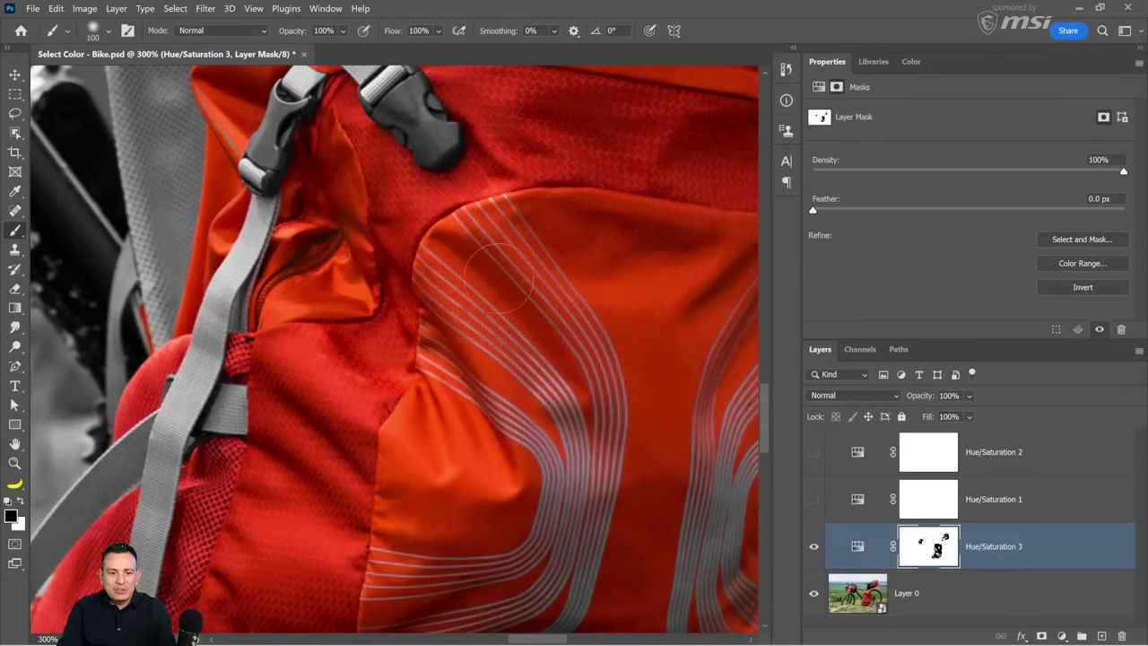
Inspect the rest of the backpack and compare the whole image with Hue/Saturation 3 hidden and shown
{"action": "left_click_drag", "start_coordinate": [602, 308], "coordinate": [459, 236]}
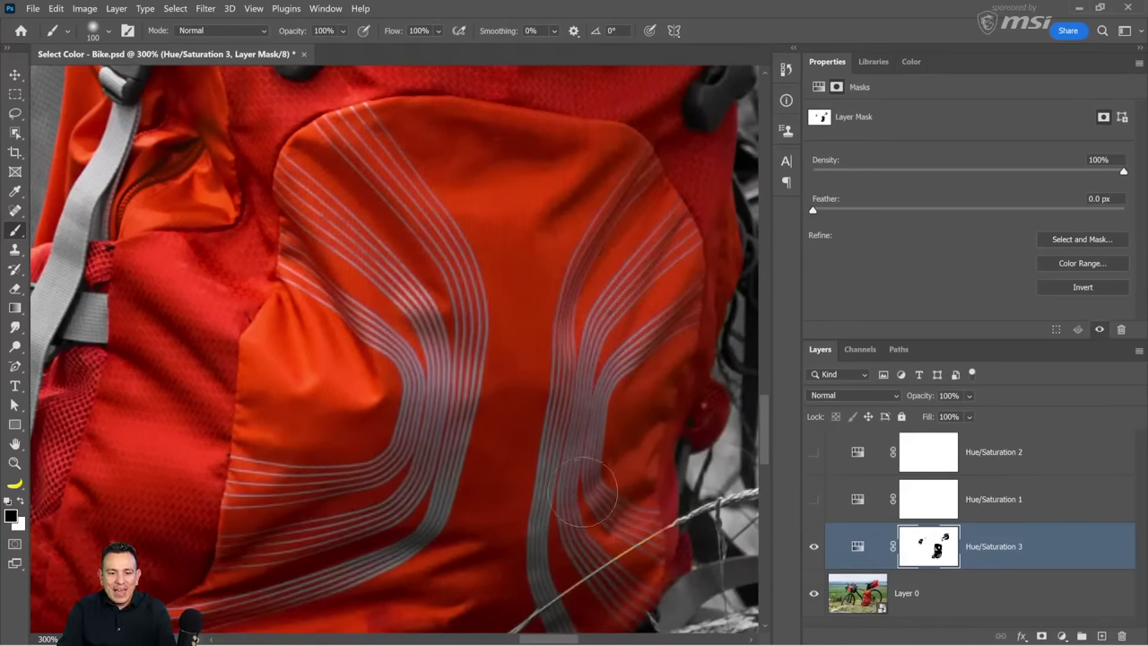
{"action": "left_click", "coordinate": [15, 444]}
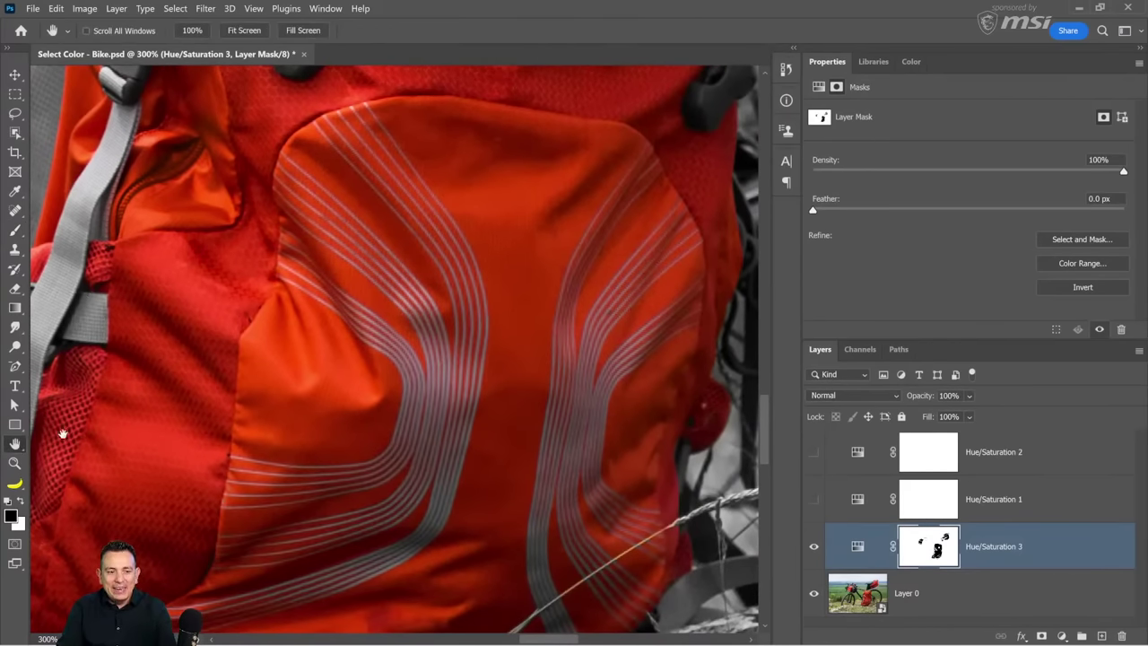
{"action": "double_click", "coordinate": [16, 445]}
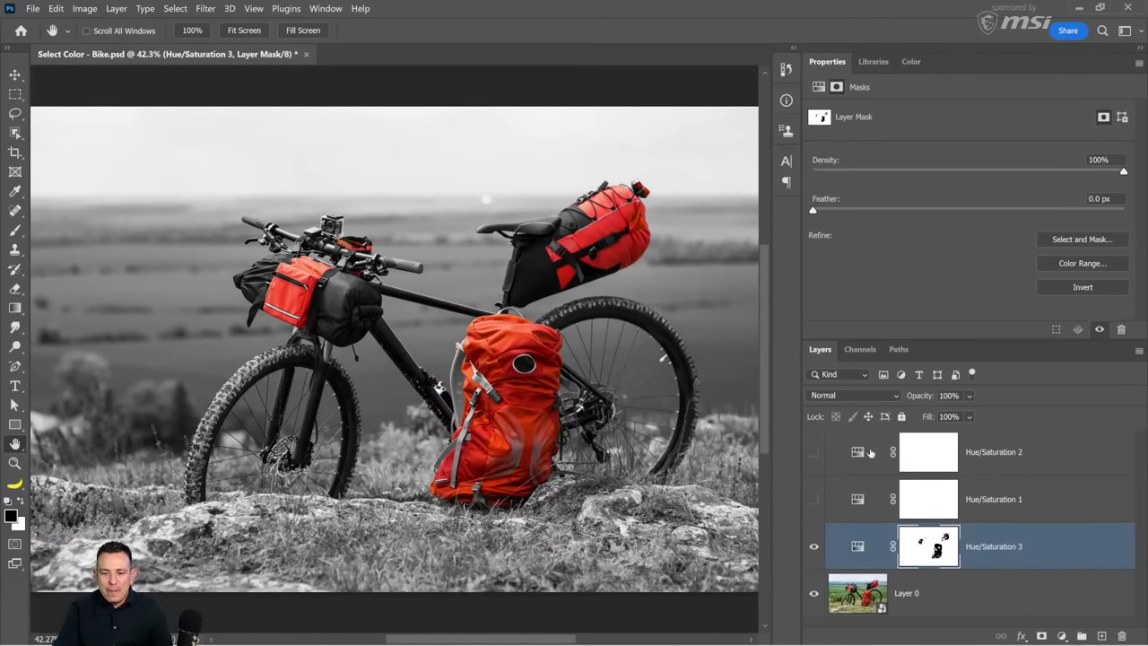
{"action": "left_click", "coordinate": [812, 552]}
{"action": "left_click", "coordinate": [812, 554]}
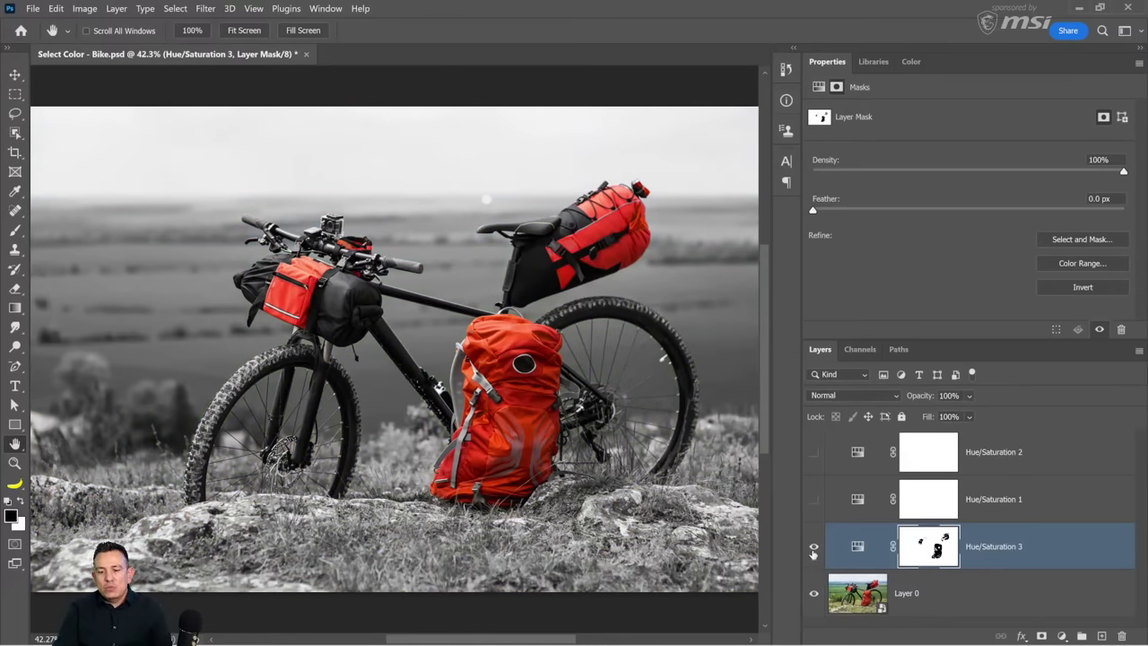
Add a Curves adjustment directly above Layer 0 and shape a steep S-curve for stronger contrast
{"action": "left_click", "coordinate": [977, 595]}
{"action": "left_click", "coordinate": [1062, 636]}
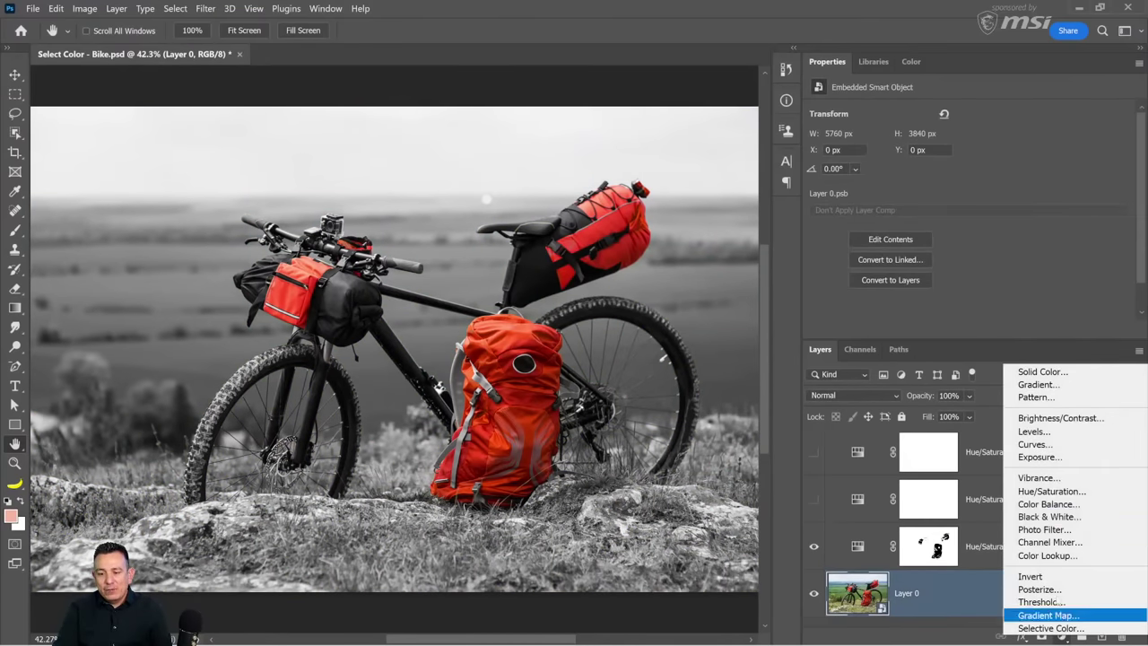
{"action": "left_click", "coordinate": [1057, 445]}
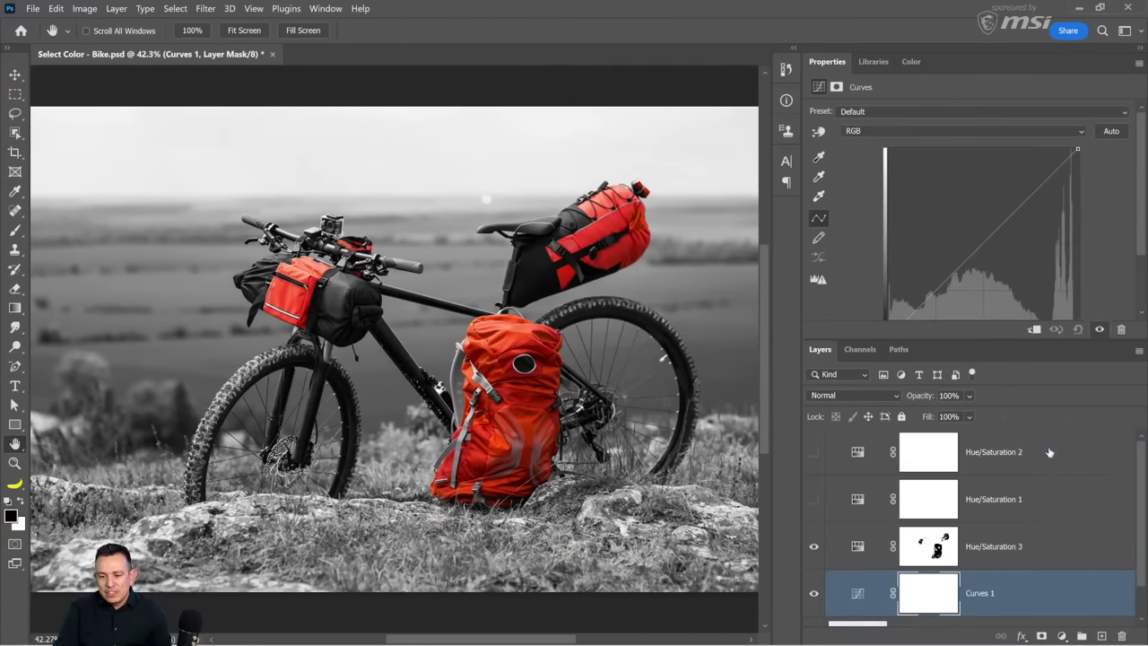
{"action": "left_click_drag", "start_coordinate": [950, 287], "coordinate": [994, 216]}
{"action": "scroll", "coordinate": [1005, 506], "scroll_direction": "down", "scroll_amount": 1}
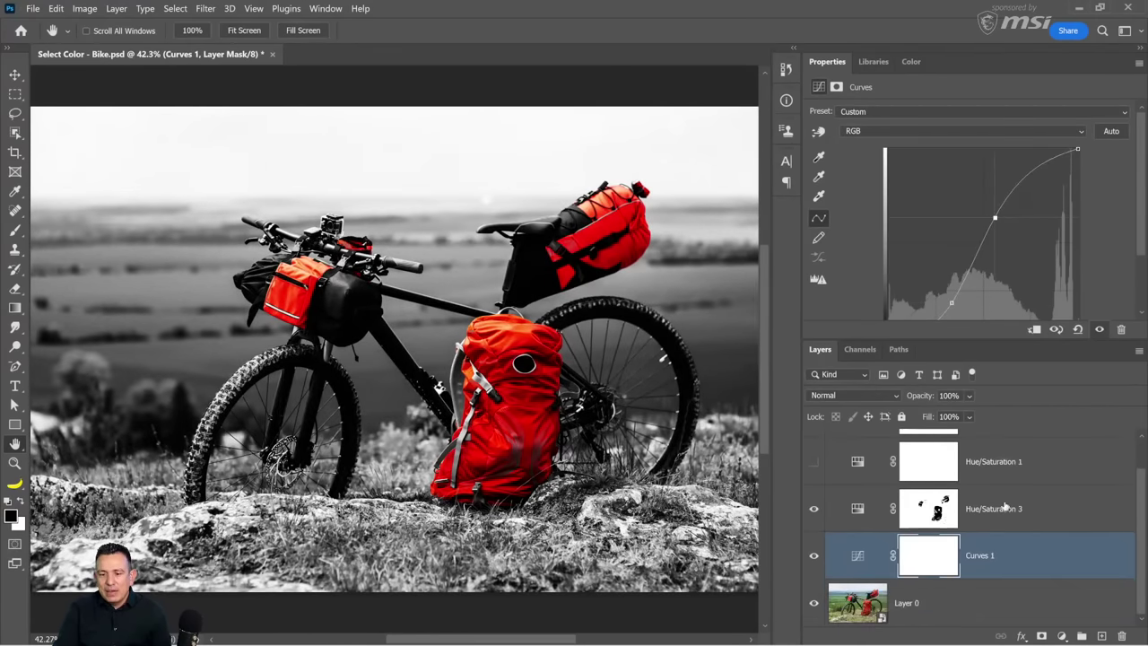
Copy the Hue/Saturation 3 layer mask onto Curves 1, replacing its blank mask
{"action": "right_click", "coordinate": [932, 555]}
{"action": "left_click", "coordinate": [923, 515]}
{"action": "left_click", "coordinate": [933, 511]}
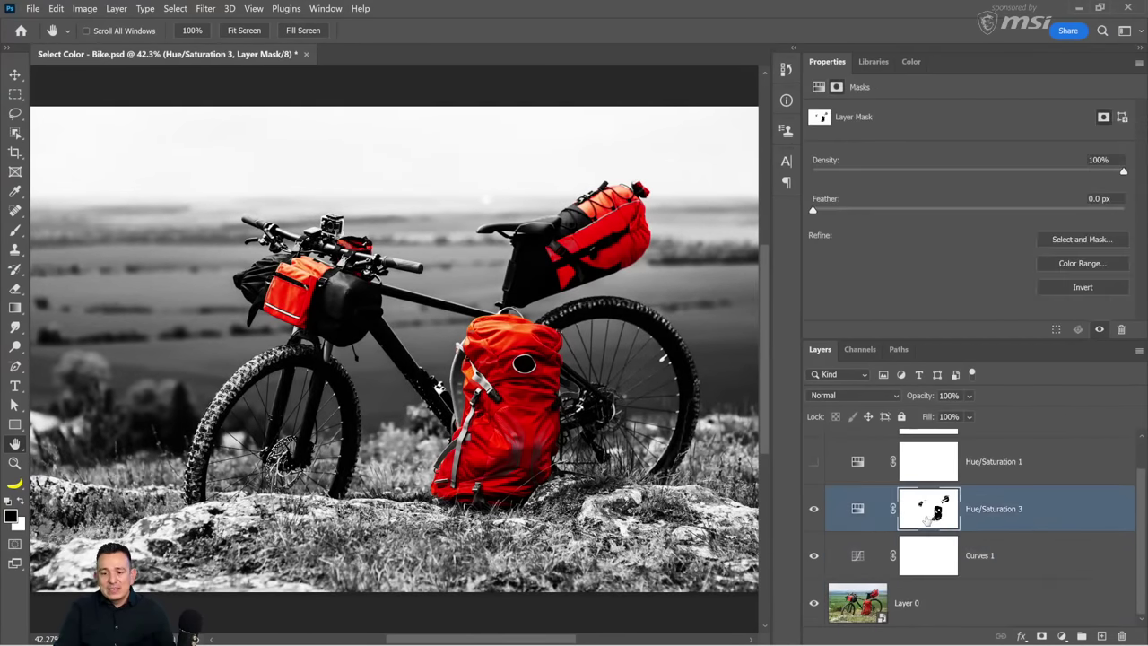
{"action": "left_click_drag", "start_coordinate": [935, 513], "coordinate": [939, 563]}
{"action": "left_click", "coordinate": [492, 255]}
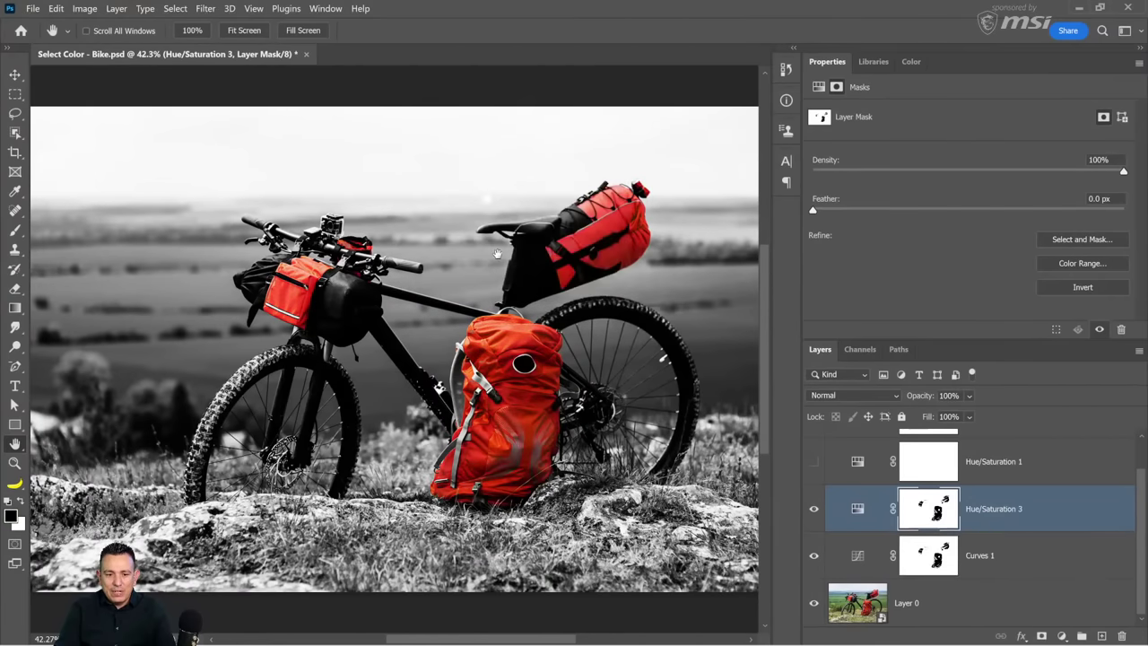
Toggle the visibility of Curves 1 repeatedly to compare the background contrast with and without it
{"action": "left_click", "coordinate": [813, 557]}
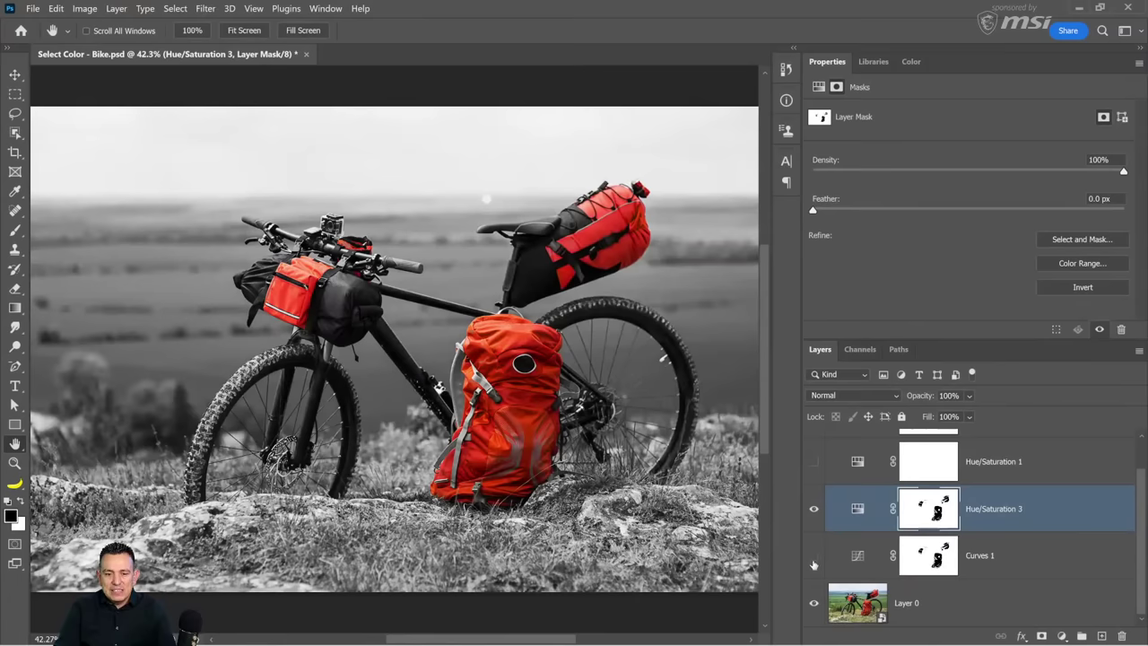
{"action": "left_click", "coordinate": [812, 557]}
{"action": "left_click", "coordinate": [813, 558]}
{"action": "left_click", "coordinate": [812, 557]}
{"action": "left_click", "coordinate": [813, 558]}
{"action": "left_click", "coordinate": [813, 558]}
{"action": "left_click", "coordinate": [813, 562]}
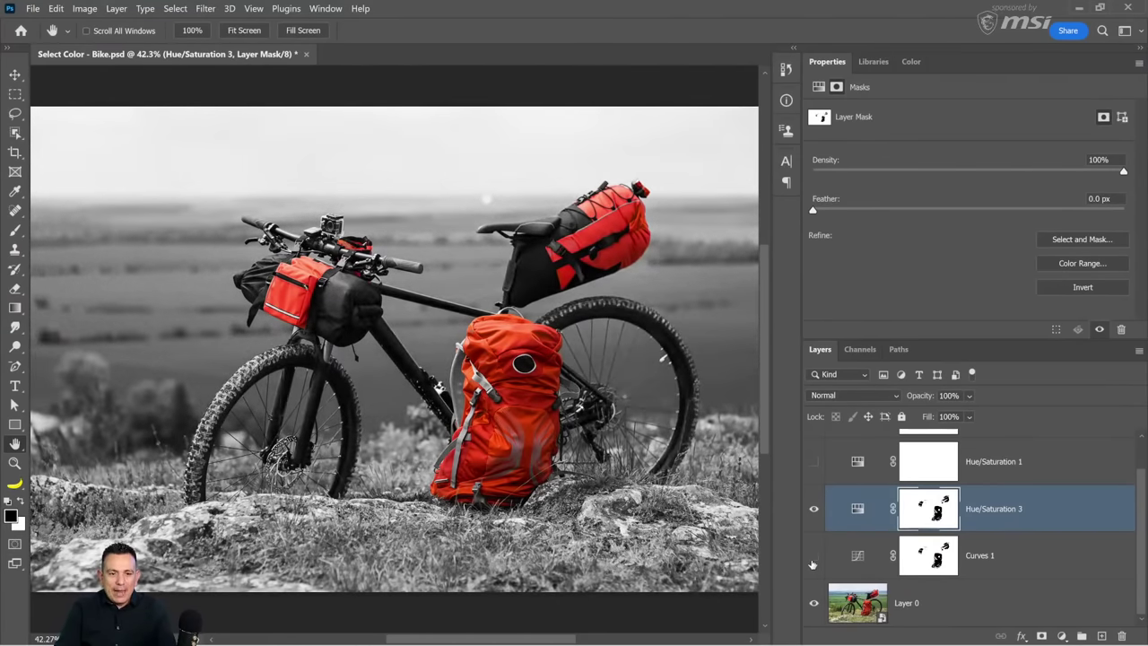
{"action": "left_click", "coordinate": [812, 560]}
{"action": "left_click", "coordinate": [812, 560]}
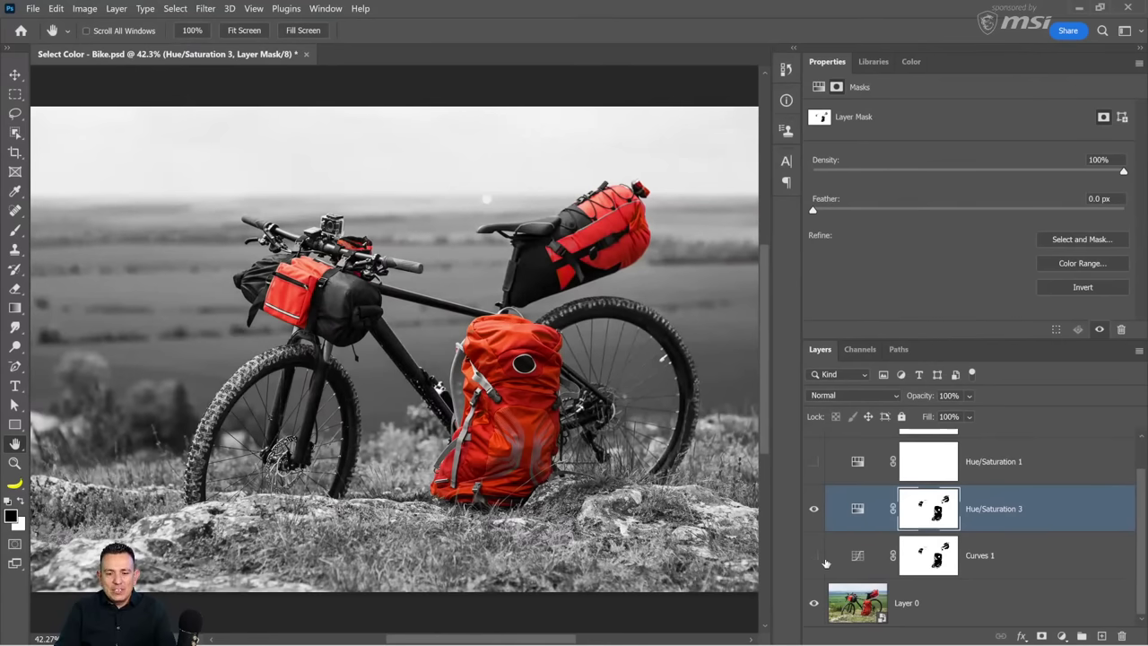
Delete the Curves 1 adjustment and hide Hue/Saturation 3, with Layer 0 as the active layer
{"action": "left_click_drag", "start_coordinate": [857, 556], "coordinate": [1118, 633]}
{"action": "left_click", "coordinate": [1029, 602]}
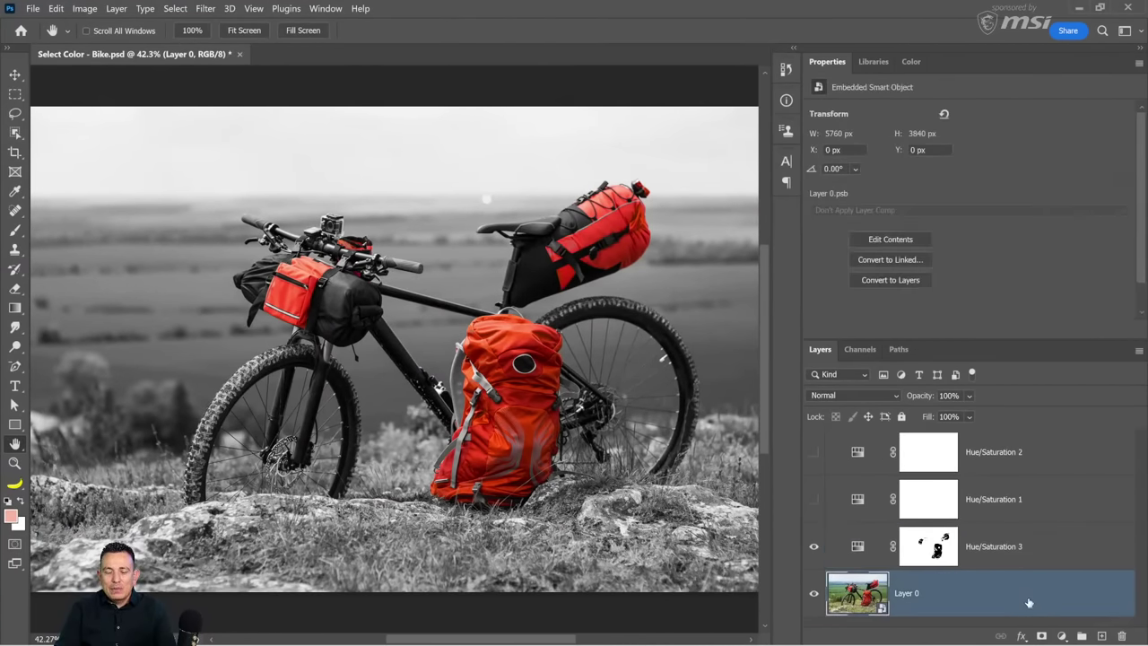
{"action": "left_click", "coordinate": [813, 547]}
{"action": "left_click", "coordinate": [816, 549]}
{"action": "left_click", "coordinate": [816, 548]}
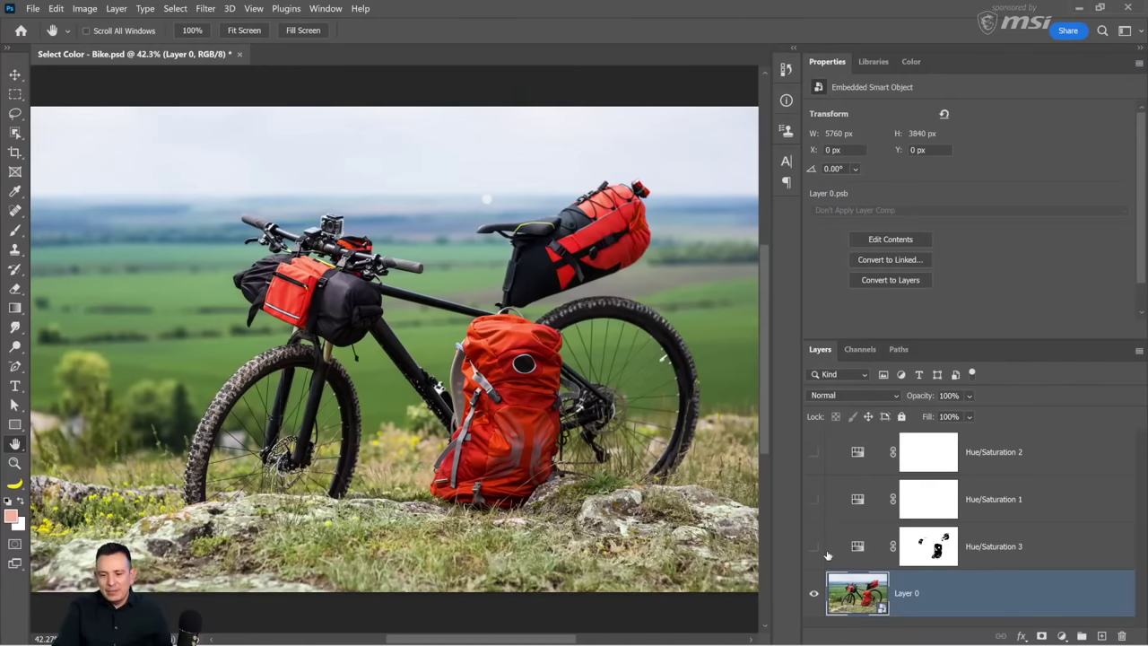
Add a Black & White adjustment above Layer 0 with Reds -11, Yellows -25, Greens 163, Cyans 232 and Blues 76
{"action": "left_click", "coordinate": [1060, 634]}
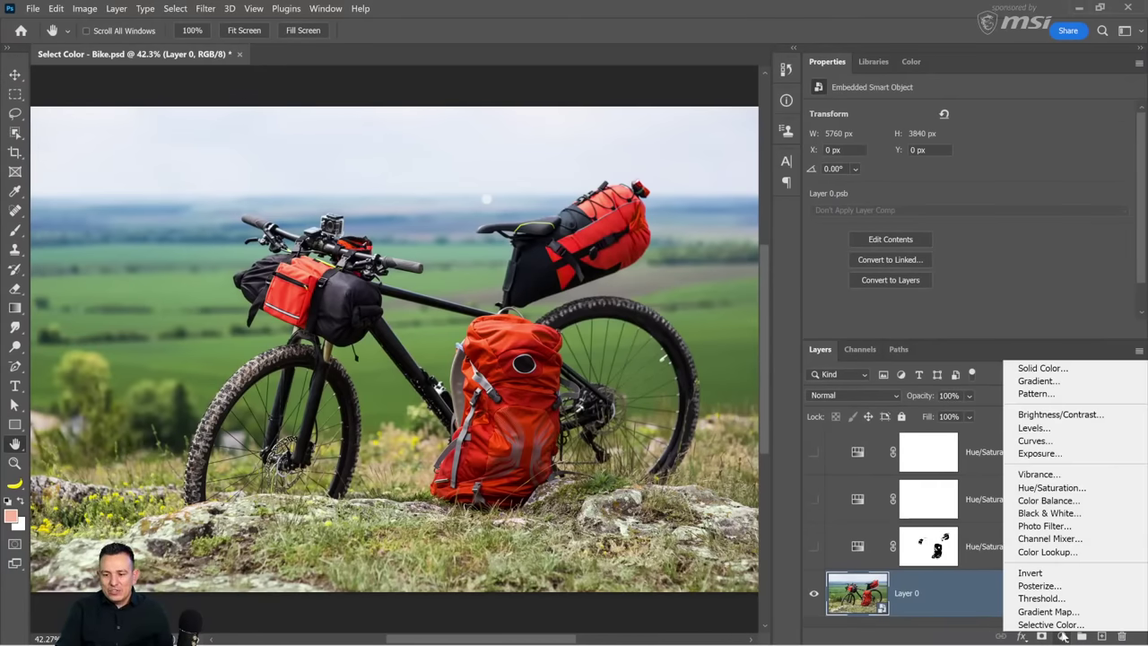
{"action": "left_click", "coordinate": [1049, 512]}
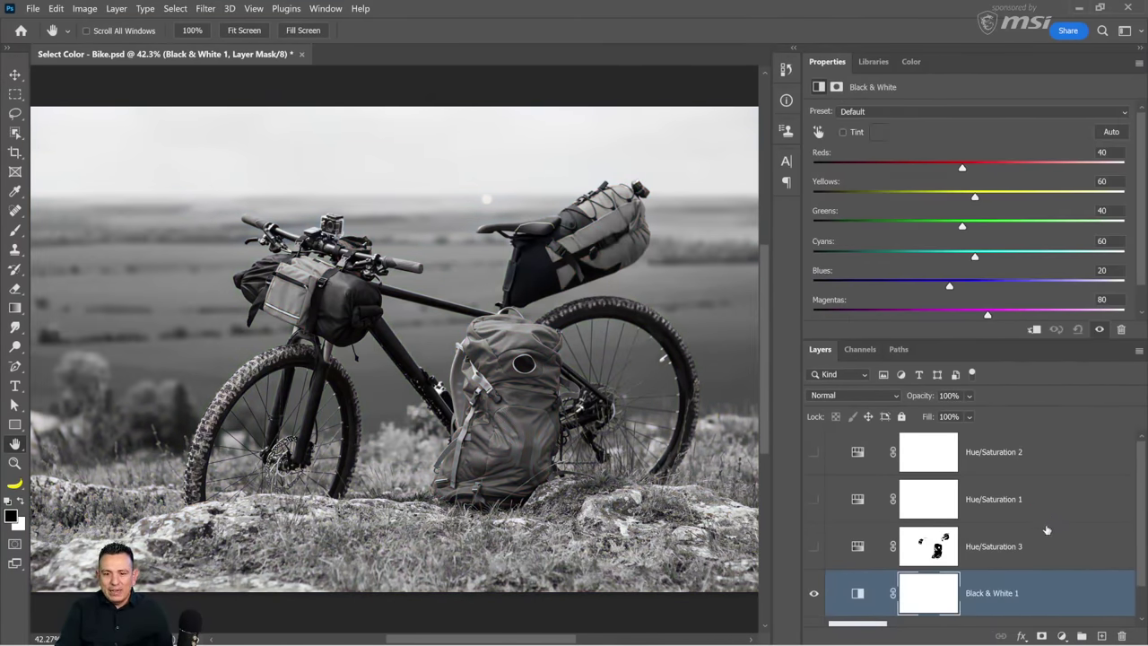
{"action": "left_click_drag", "start_coordinate": [962, 170], "coordinate": [1029, 227]}
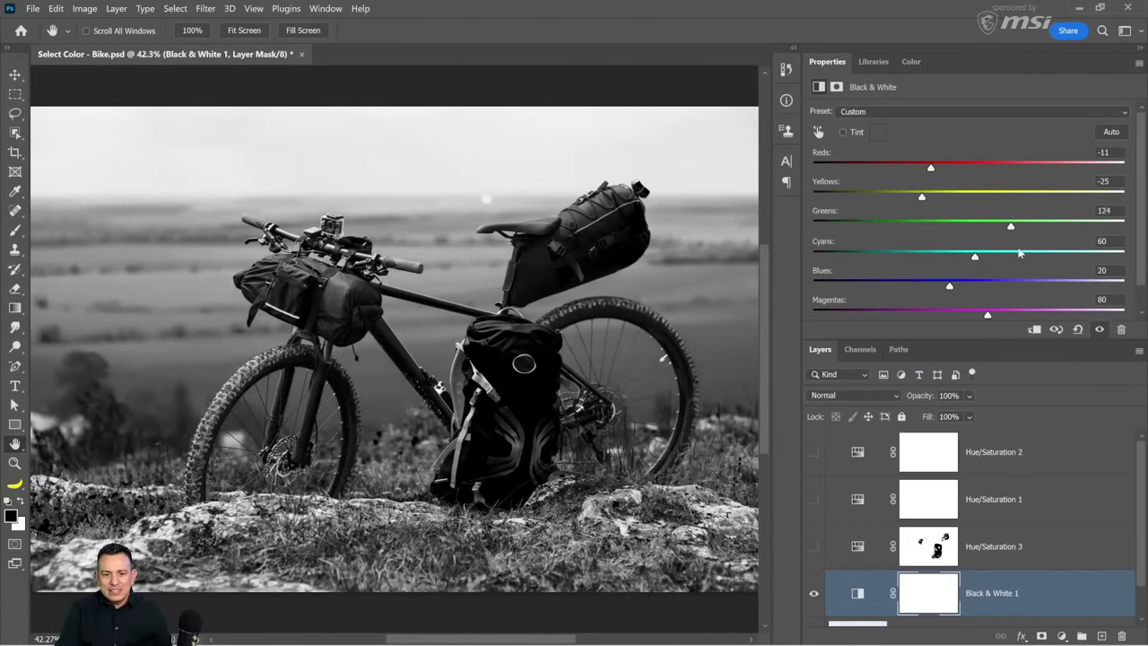
{"action": "left_click_drag", "start_coordinate": [974, 257], "coordinate": [1083, 259]}
{"action": "left_click_drag", "start_coordinate": [950, 288], "coordinate": [979, 279]}
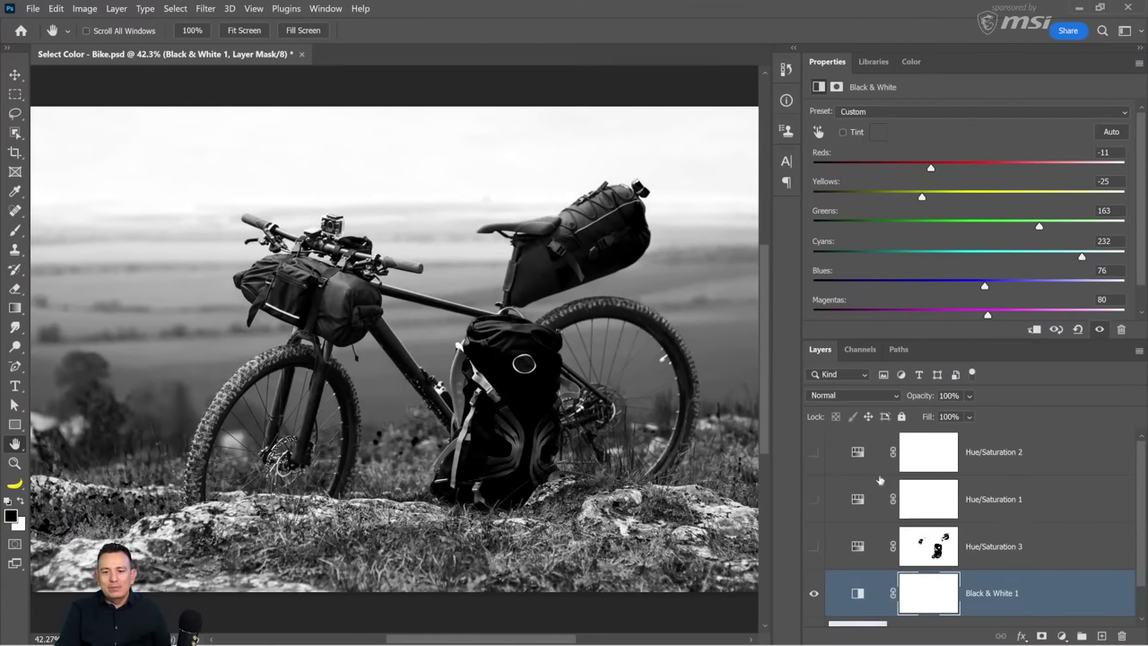
Toggle the visibility of Black & White 1 and of Hue/Saturation 3 to compare the two conversions with the original photo
{"action": "left_click", "coordinate": [813, 594]}
{"action": "left_click", "coordinate": [813, 593]}
{"action": "left_click", "coordinate": [813, 594]}
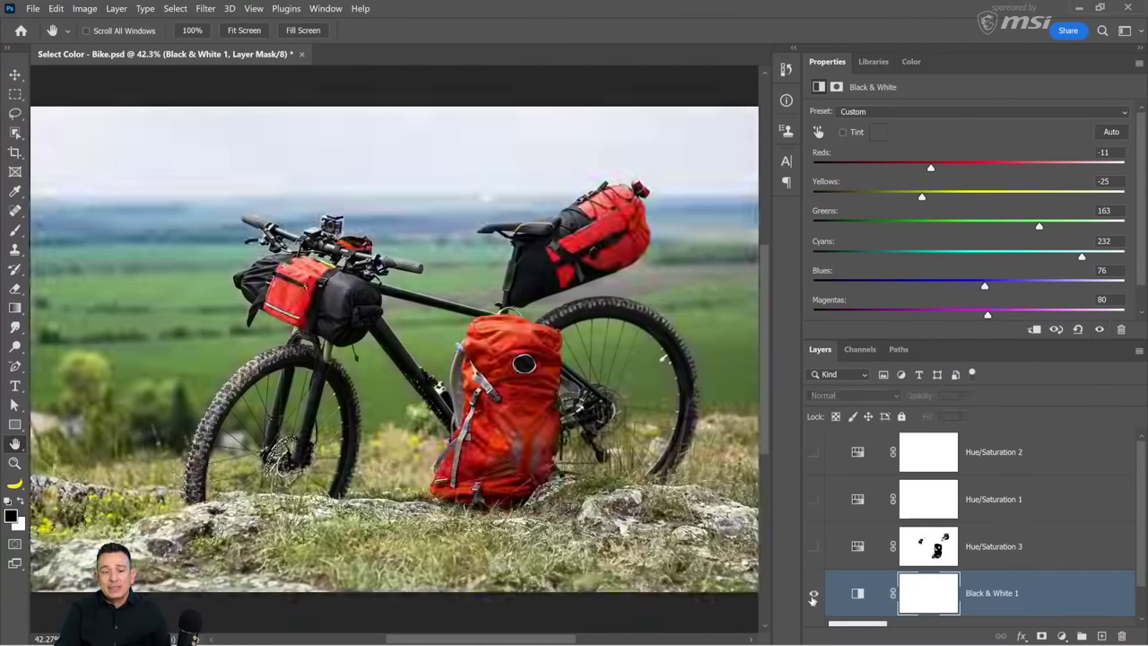
{"action": "left_click", "coordinate": [814, 594]}
{"action": "left_click", "coordinate": [813, 593]}
{"action": "left_click", "coordinate": [813, 593]}
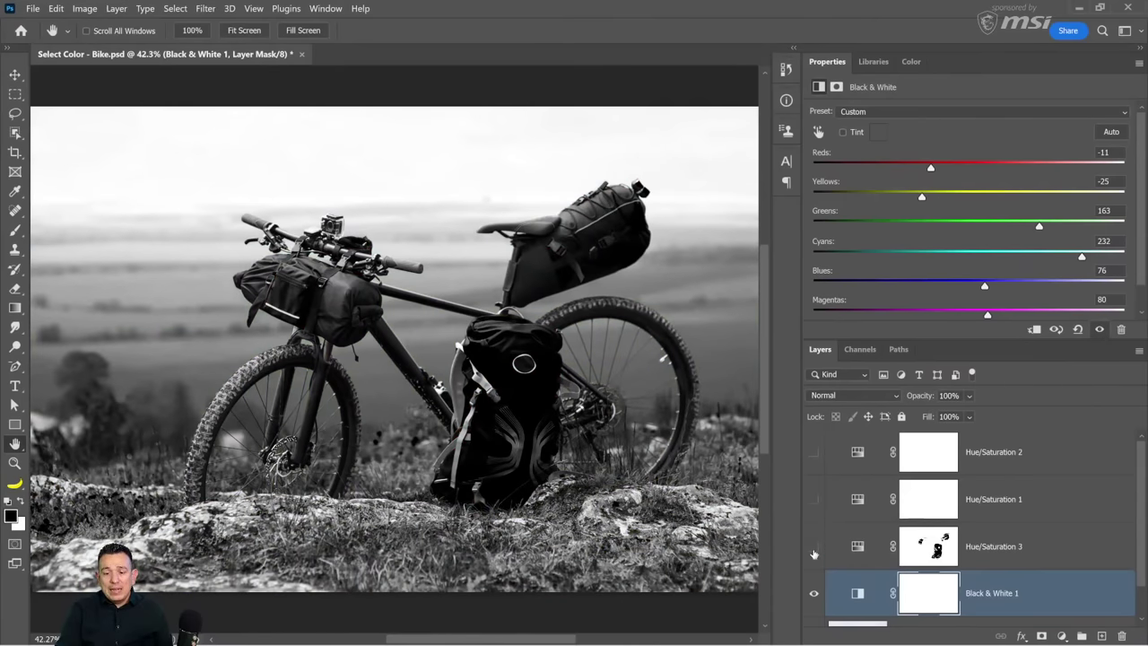
{"action": "left_click", "coordinate": [813, 546]}
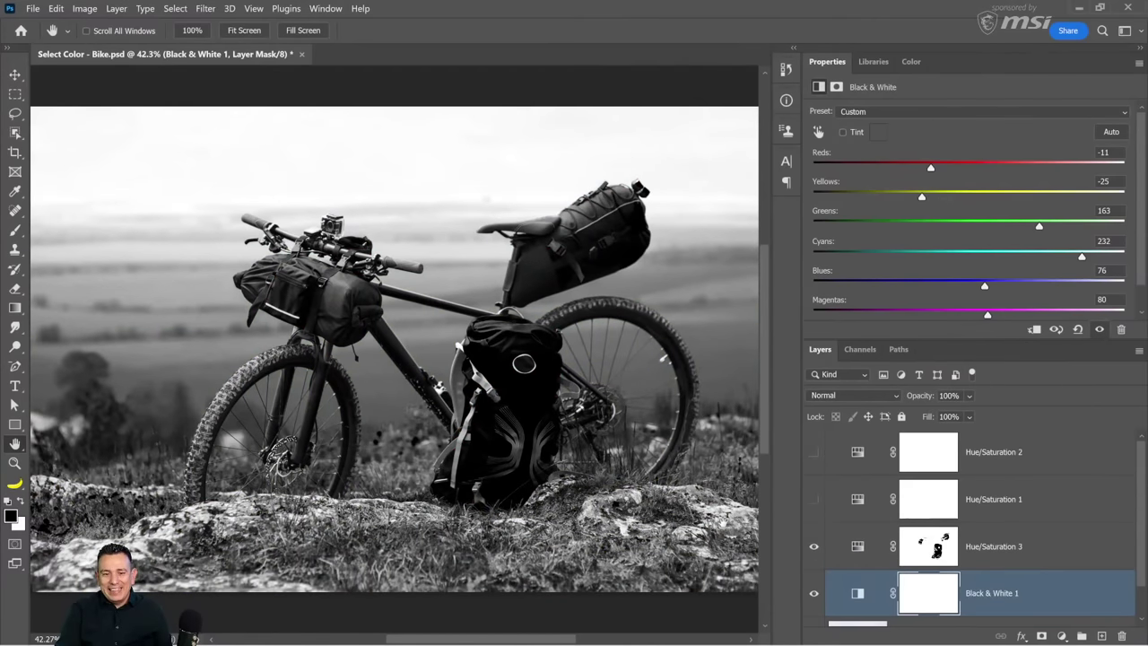
{"action": "left_click", "coordinate": [813, 547]}
{"action": "left_click", "coordinate": [813, 596]}
{"action": "left_click", "coordinate": [813, 595]}
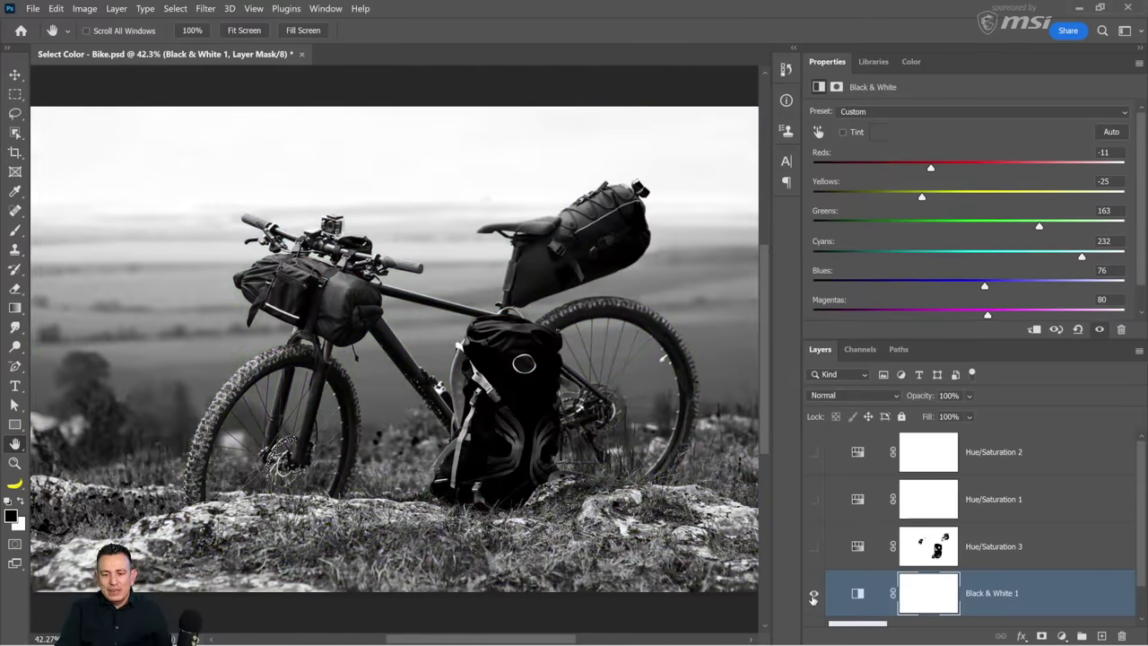
Show Hue/Saturation 3 and move a copy of its layer mask onto Black & White 1, replacing the blank mask
{"action": "left_click", "coordinate": [814, 546]}
{"action": "left_click", "coordinate": [931, 554]}
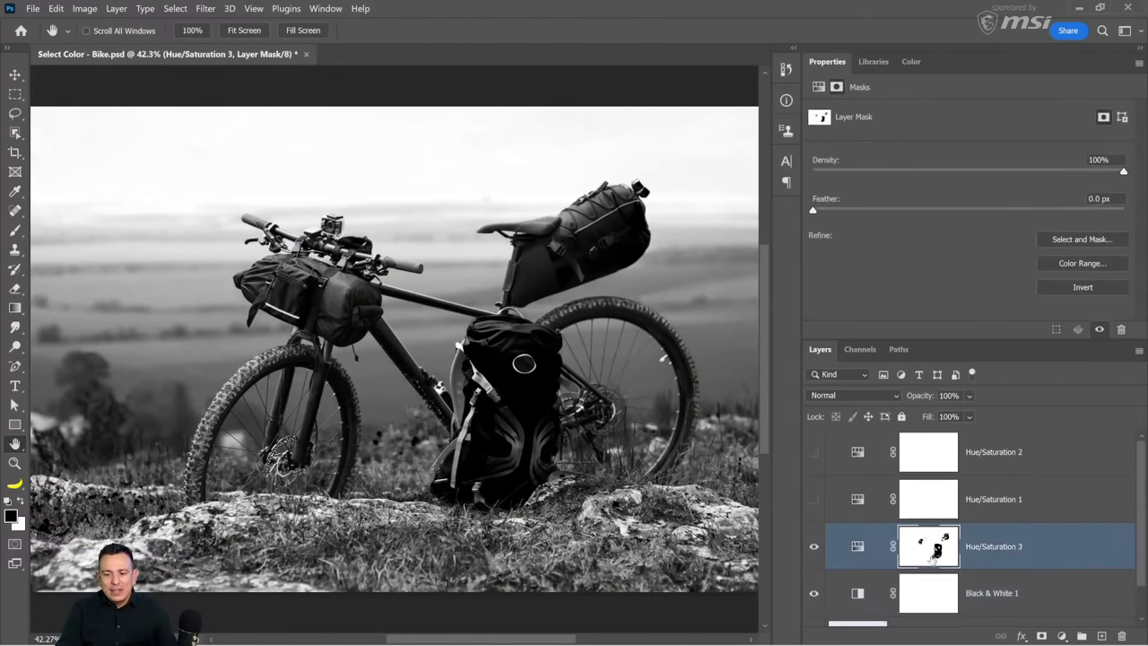
{"action": "left_click_drag", "start_coordinate": [928, 554], "coordinate": [928, 592]}
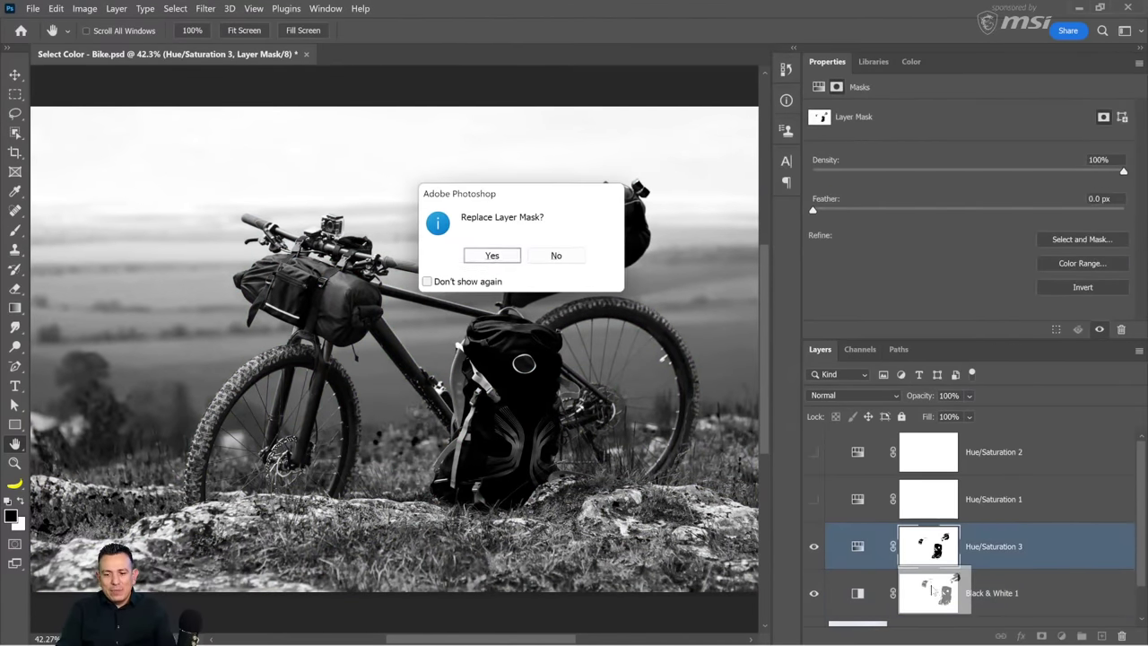
{"action": "left_click", "coordinate": [506, 254]}
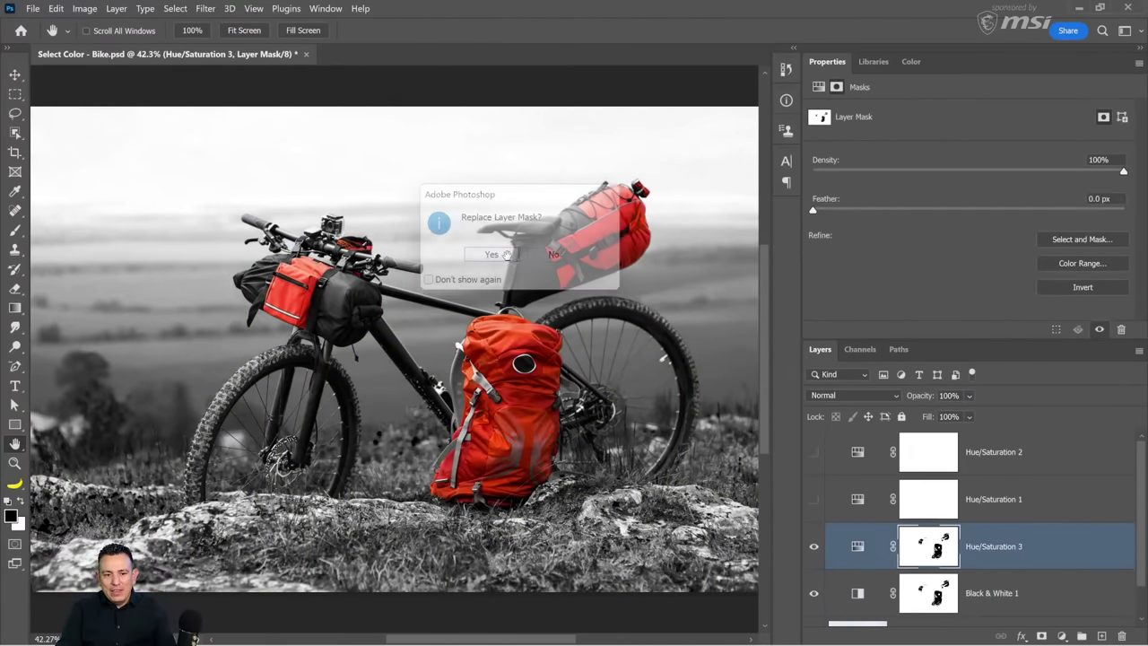
Hide Hue/Saturation 3 and toggle Black & White 1 on and off to compare the masked effect with the original
{"action": "left_click", "coordinate": [812, 555]}
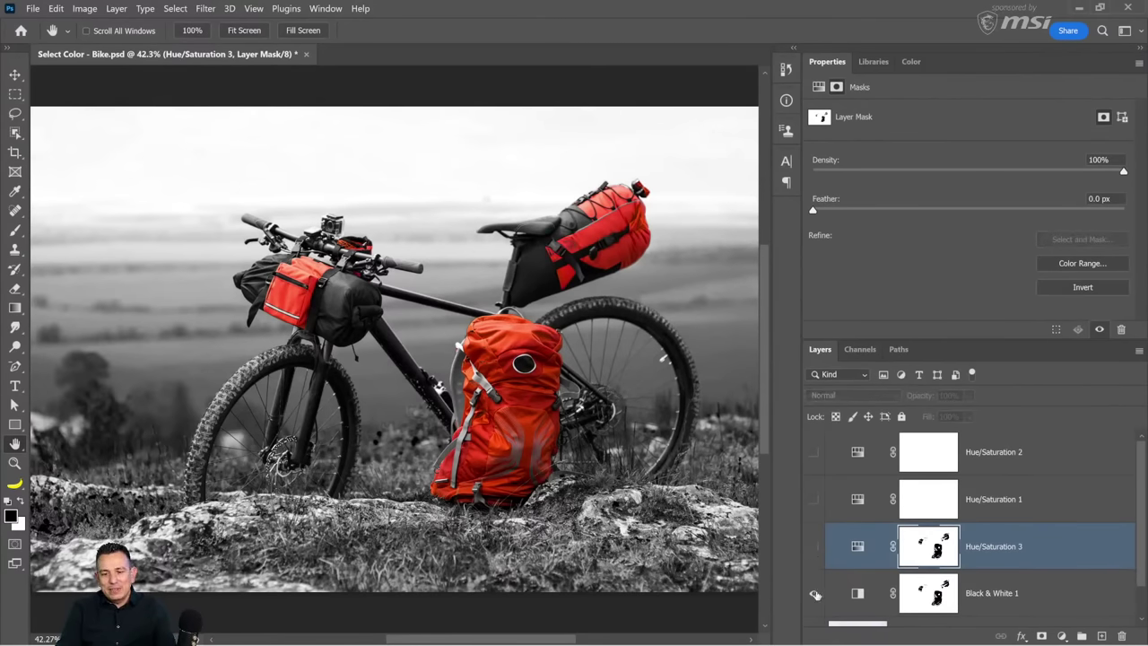
{"action": "left_click", "coordinate": [814, 593]}
{"action": "left_click", "coordinate": [815, 593]}
{"action": "left_click", "coordinate": [814, 594]}
{"action": "left_click", "coordinate": [814, 593]}
{"action": "left_click", "coordinate": [814, 594]}
{"action": "left_click", "coordinate": [815, 594]}
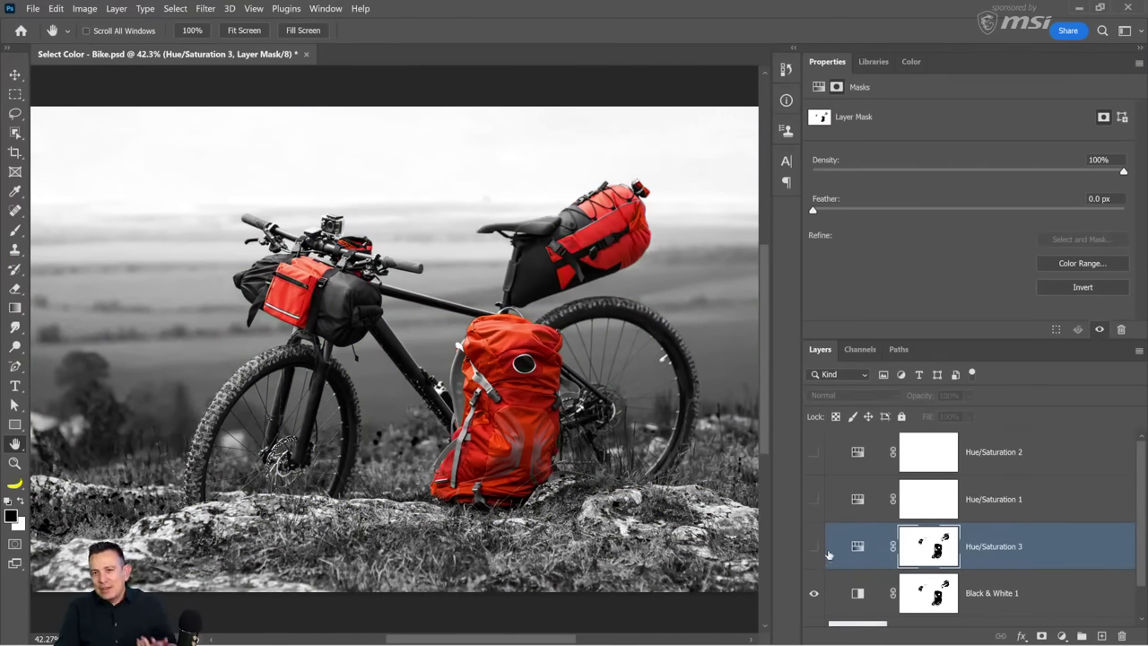
{"action": "left_click", "coordinate": [924, 599]}
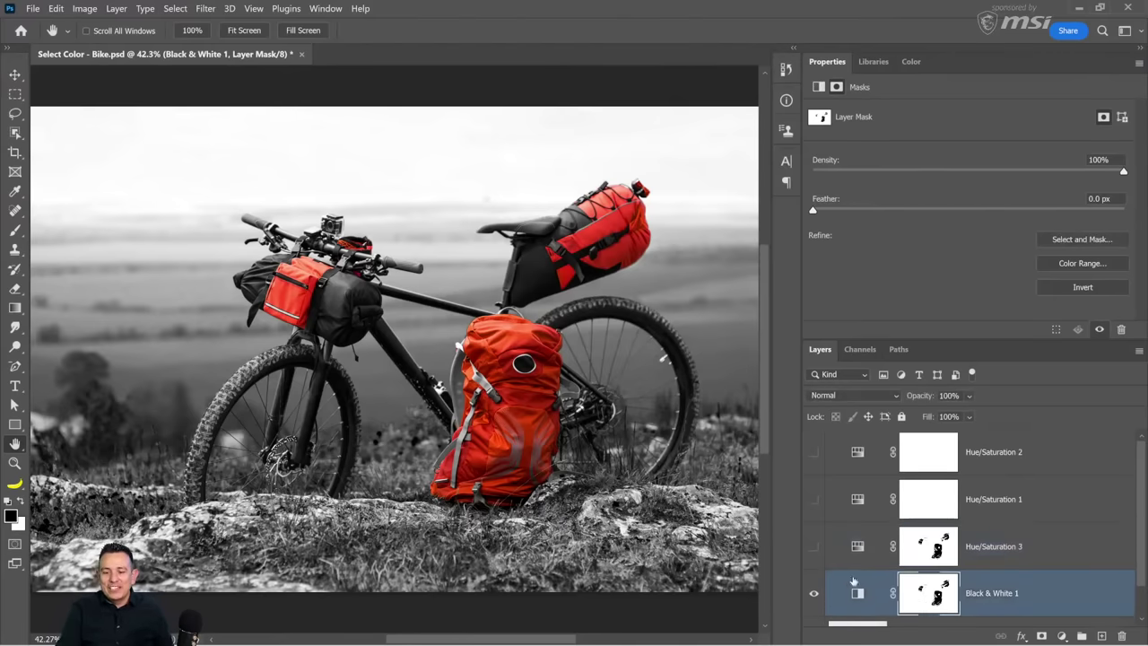
{"action": "scroll", "coordinate": [856, 573], "scroll_direction": "down", "scroll_amount": 1}
{"action": "left_click", "coordinate": [813, 557]}
{"action": "left_click", "coordinate": [813, 559]}
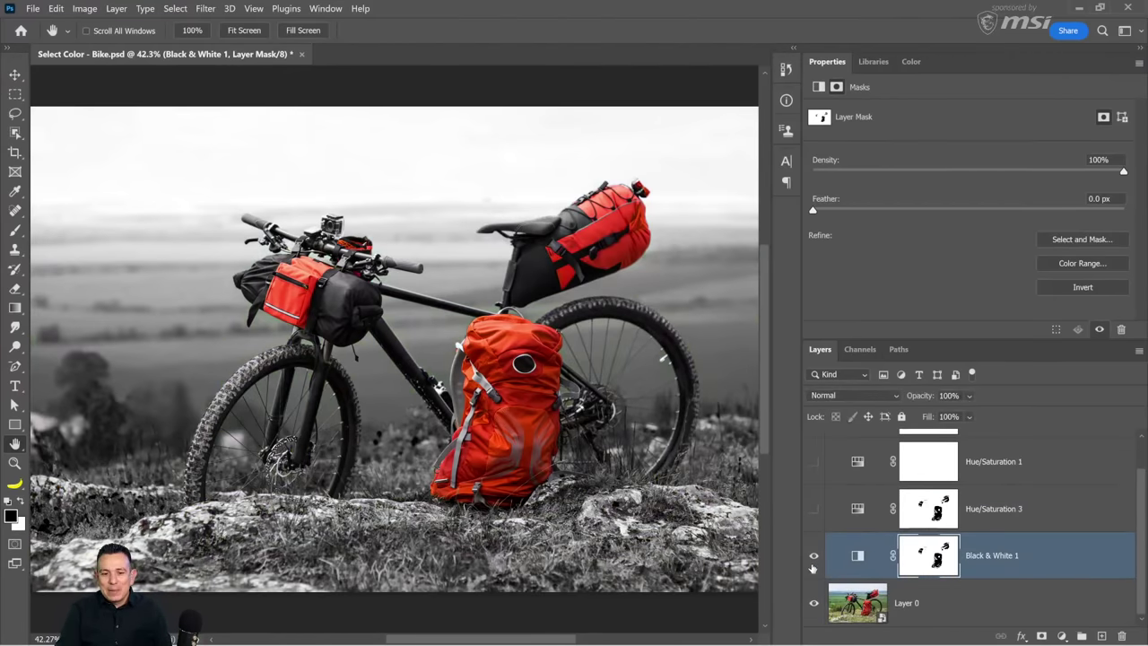
Delete the layer mask from Black & White 1 and set its blend mode to Luminosity
{"action": "right_click", "coordinate": [936, 563]}
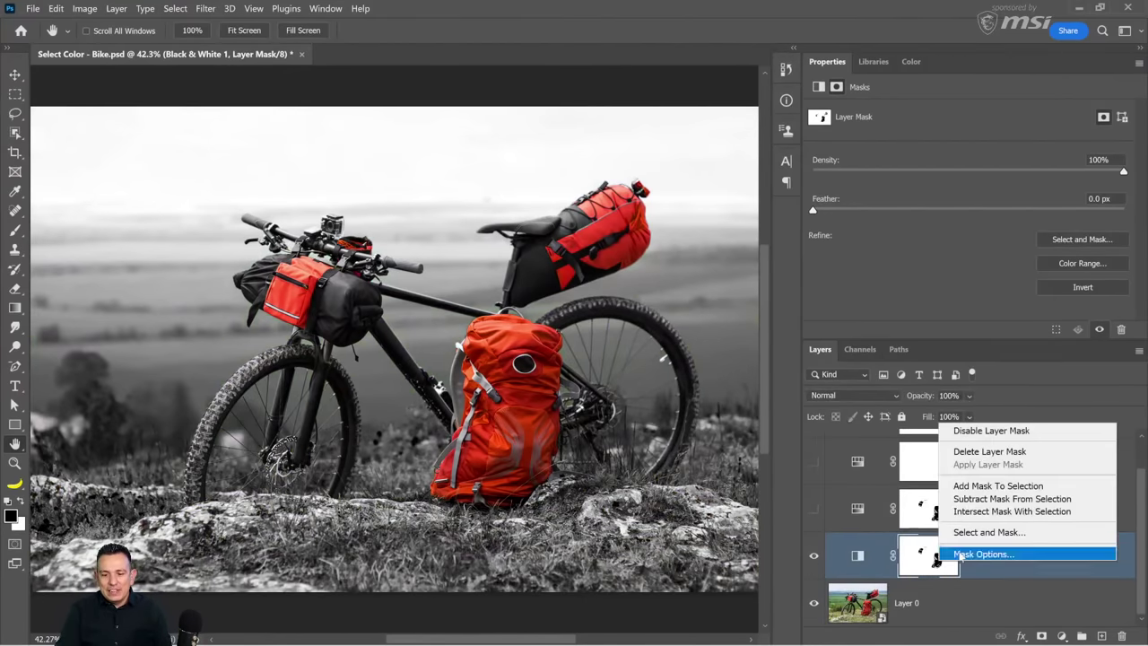
{"action": "left_click", "coordinate": [986, 451]}
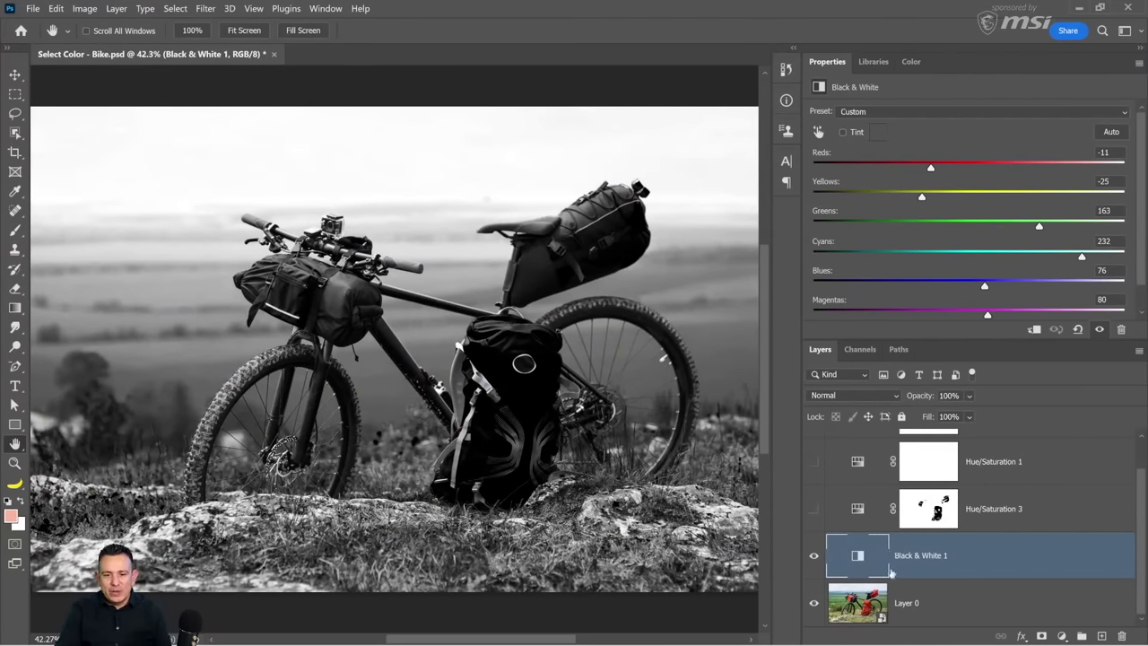
{"action": "left_click", "coordinate": [831, 395]}
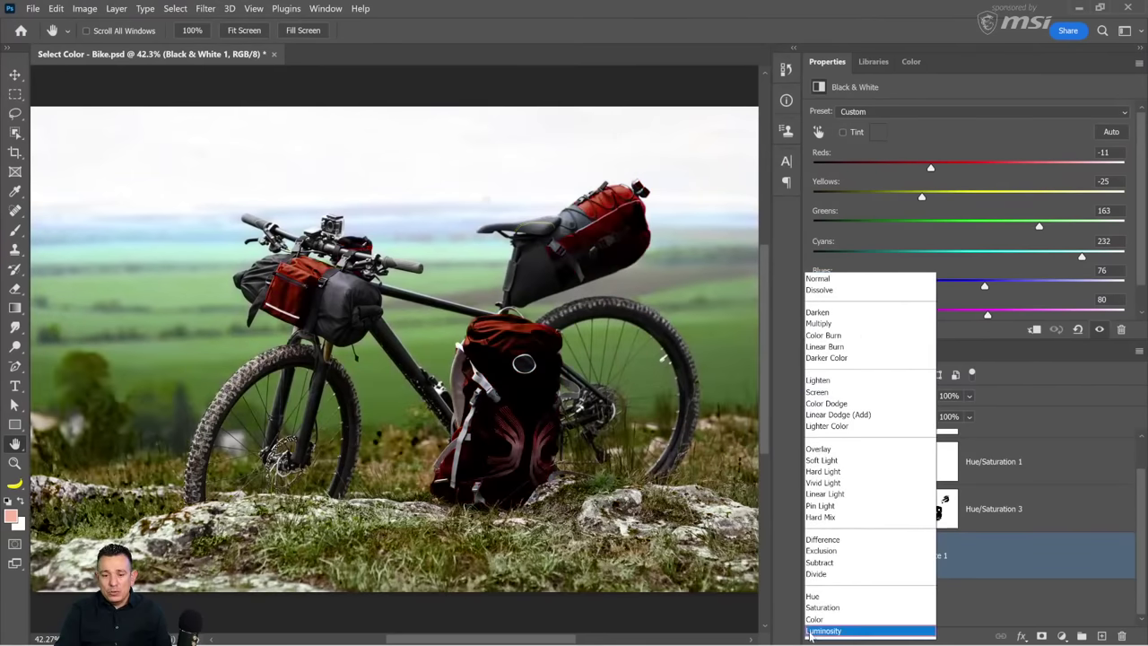
{"action": "left_click", "coordinate": [813, 630]}
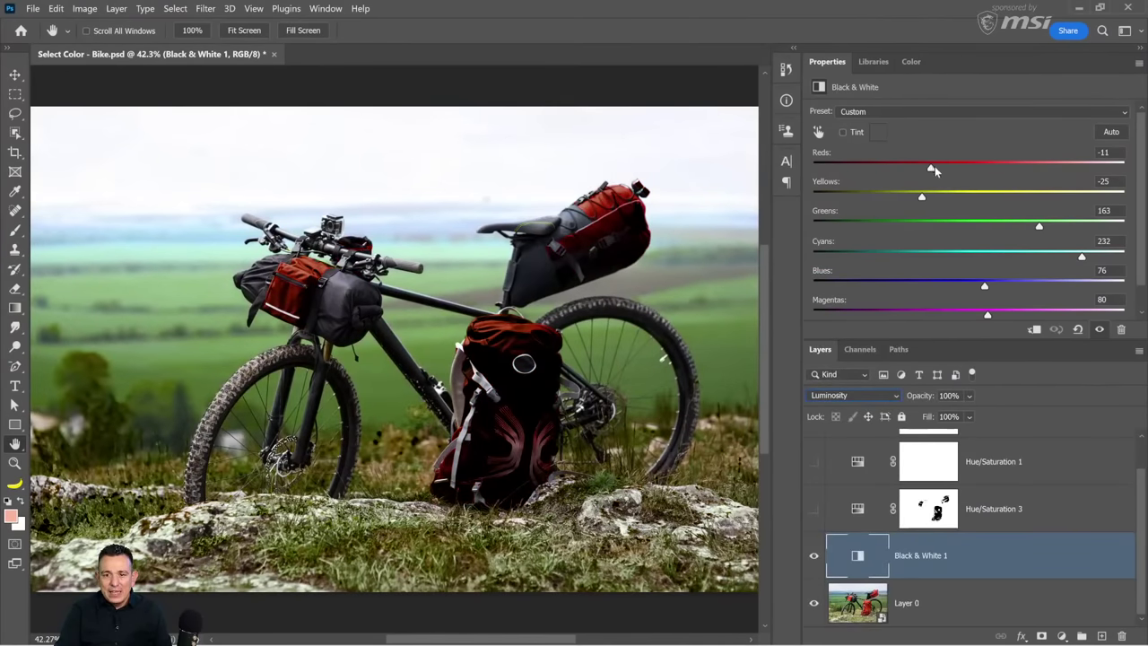
Set Black & White 1 to Reds 109, Yellows -33, Greens 16 and Cyans 60, and finish by deleting that adjustment layer
{"action": "left_click_drag", "start_coordinate": [934, 166], "coordinate": [1005, 168]}
{"action": "mouse_move", "coordinate": [920, 197]}
{"action": "left_mouse_down"}
{"action": "mouse_move", "coordinate": [948, 196]}
{"action": "mouse_move", "coordinate": [934, 202]}
{"action": "left_mouse_up"}
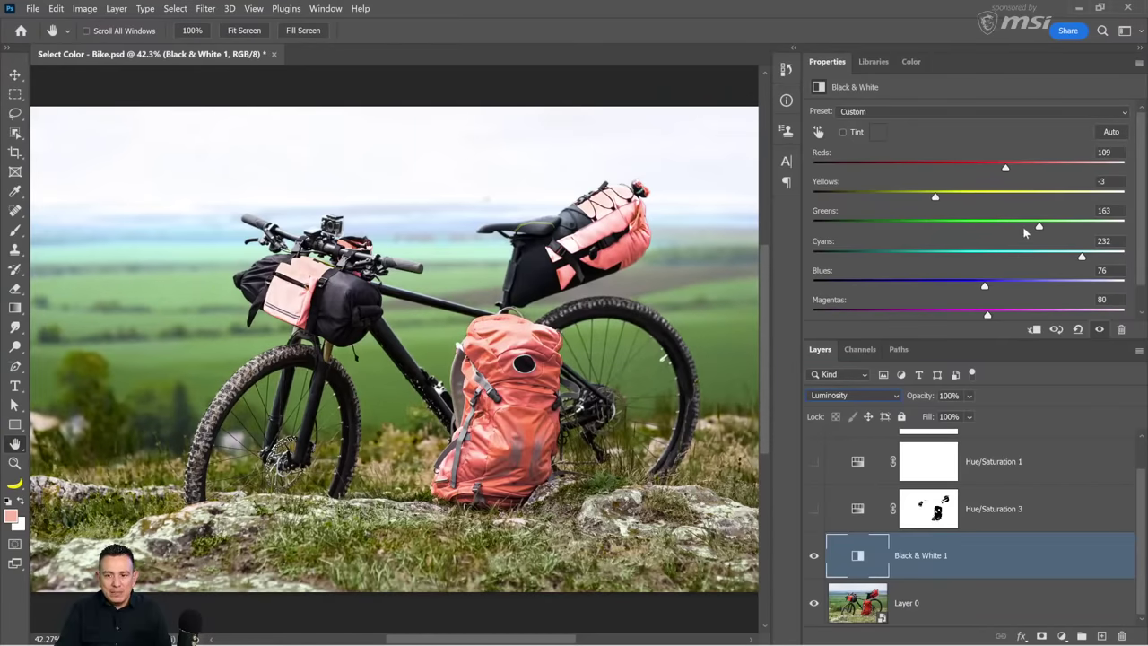
{"action": "left_click_drag", "start_coordinate": [1035, 227], "coordinate": [916, 199]}
{"action": "left_click_drag", "start_coordinate": [1081, 256], "coordinate": [974, 259]}
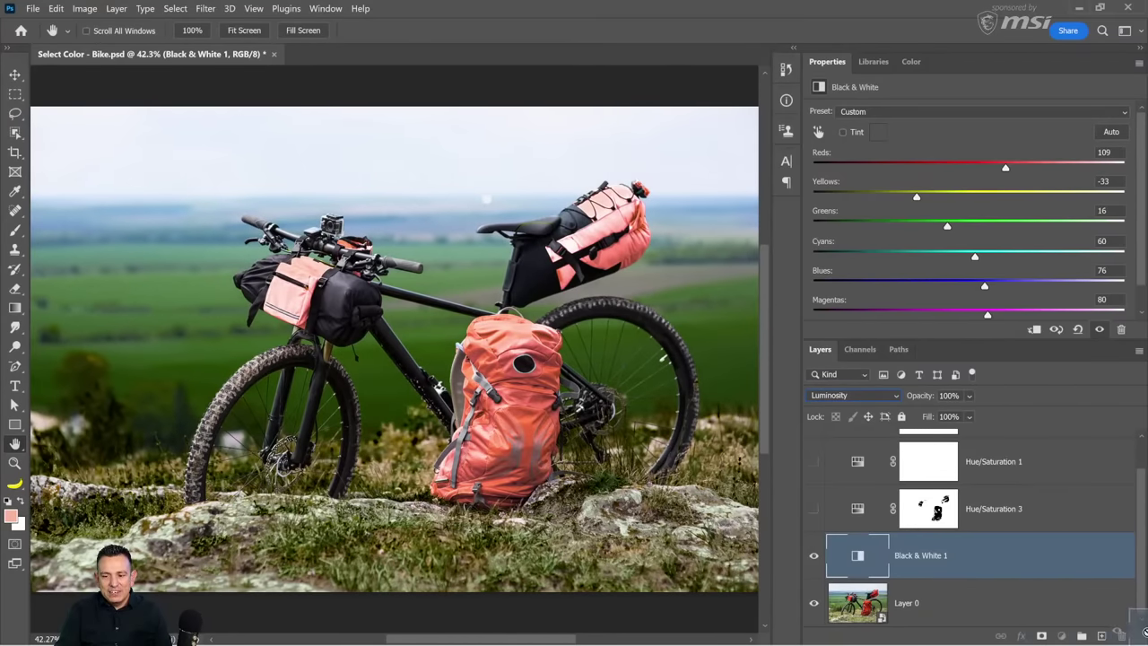
{"action": "left_click", "coordinate": [1121, 635]}
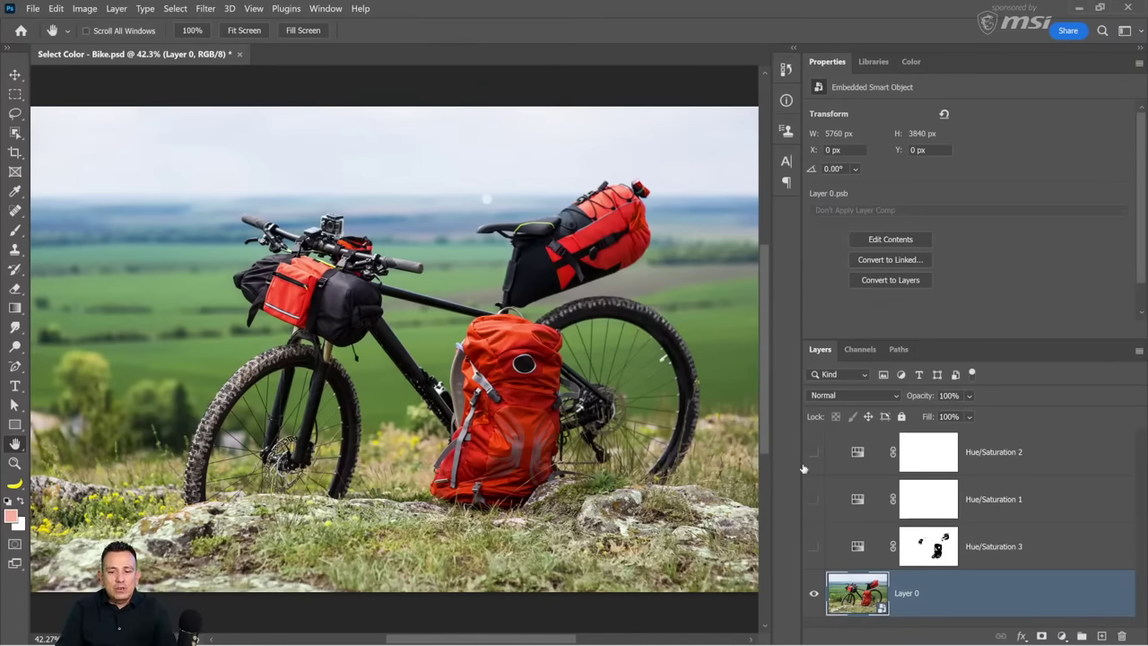
{"action": "right_click", "coordinate": [921, 593]}
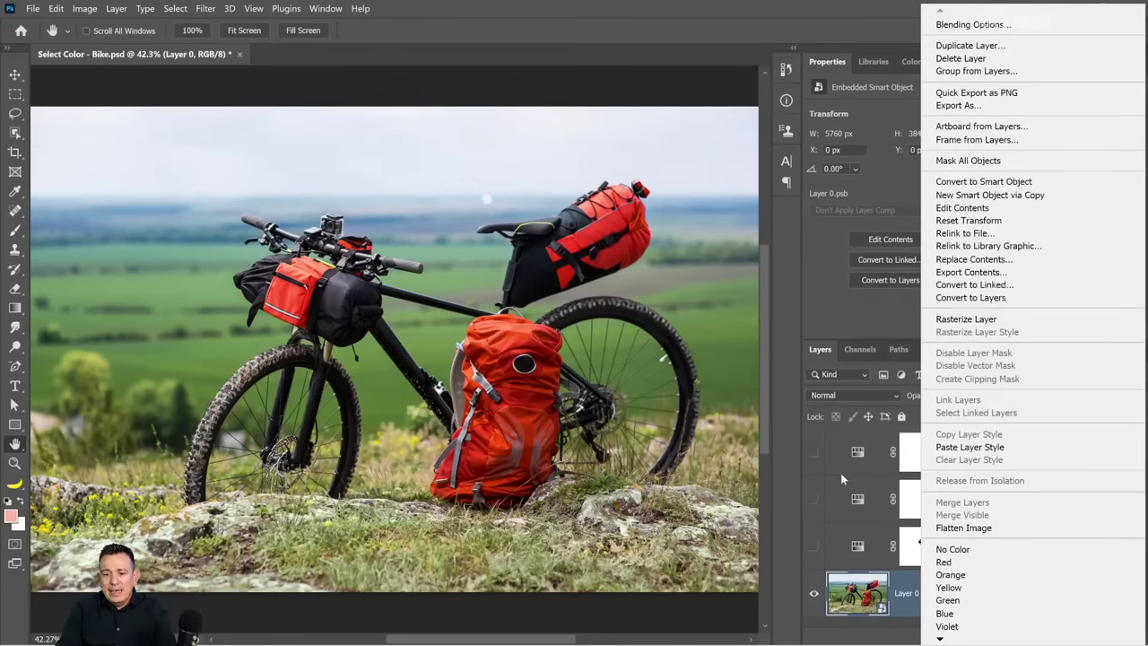
{"action": "left_click", "coordinate": [790, 506]}
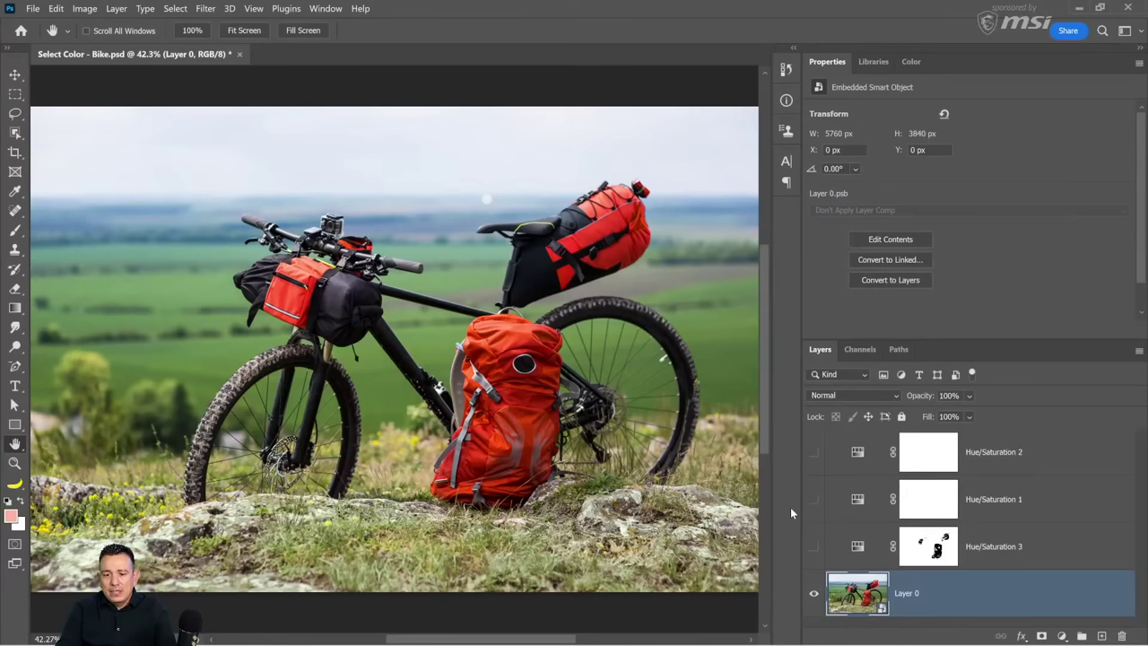
{"action": "left_click", "coordinate": [1102, 636]}
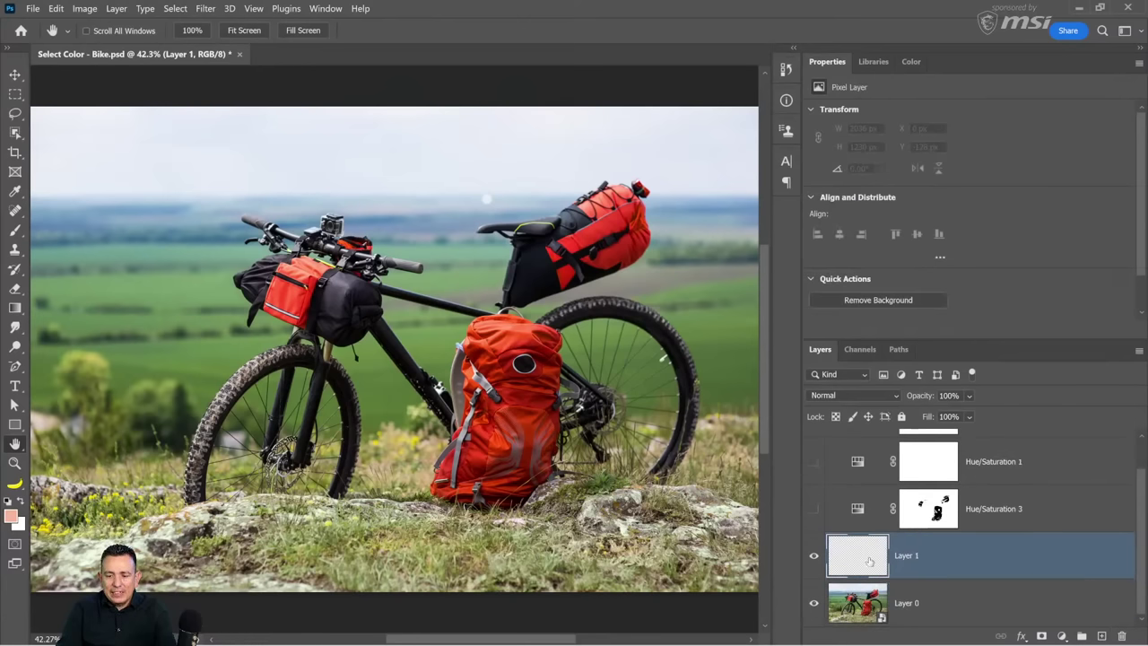
{"action": "left_click_drag", "start_coordinate": [869, 561], "coordinate": [1121, 636]}
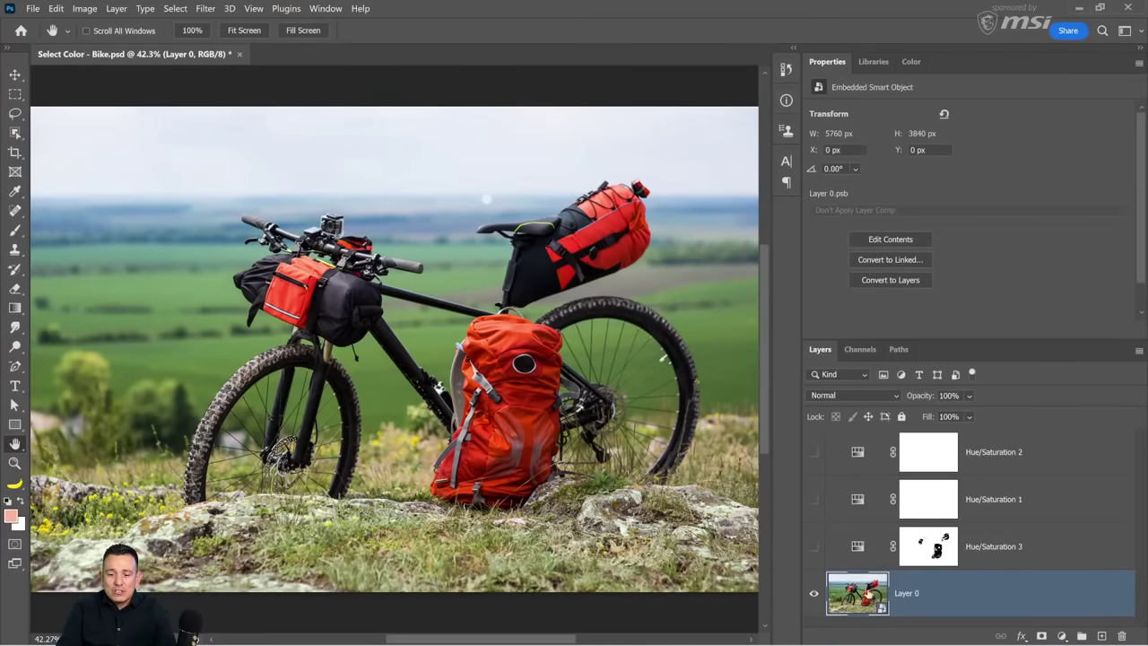
Open Layer 0 in the Camera Raw Filter and create a Select Subject mask of the bike
{"action": "left_click", "coordinate": [205, 9]}
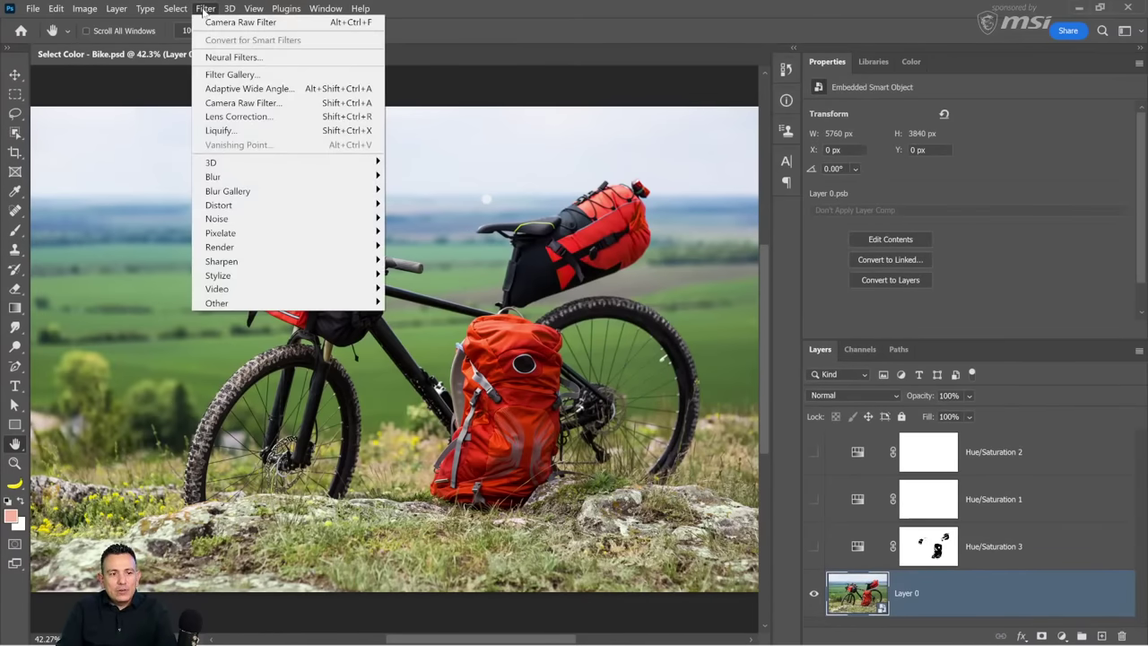
{"action": "key", "text": "Escape"}
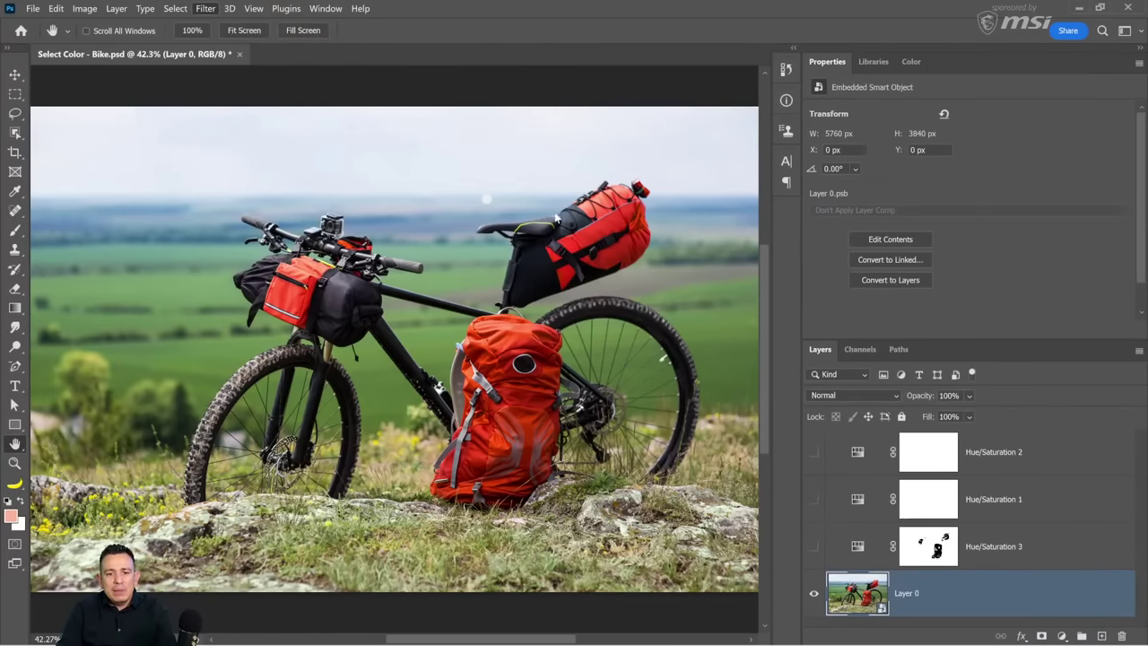
{"action": "key", "text": "ctrl+shift+a"}
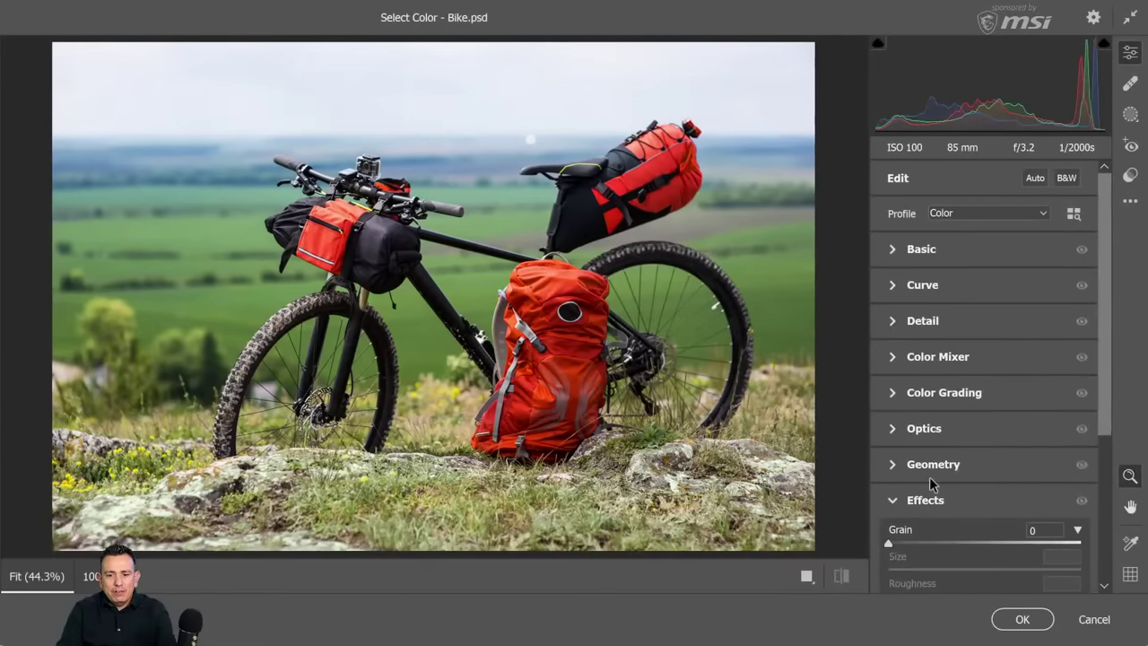
{"action": "left_click", "coordinate": [892, 502]}
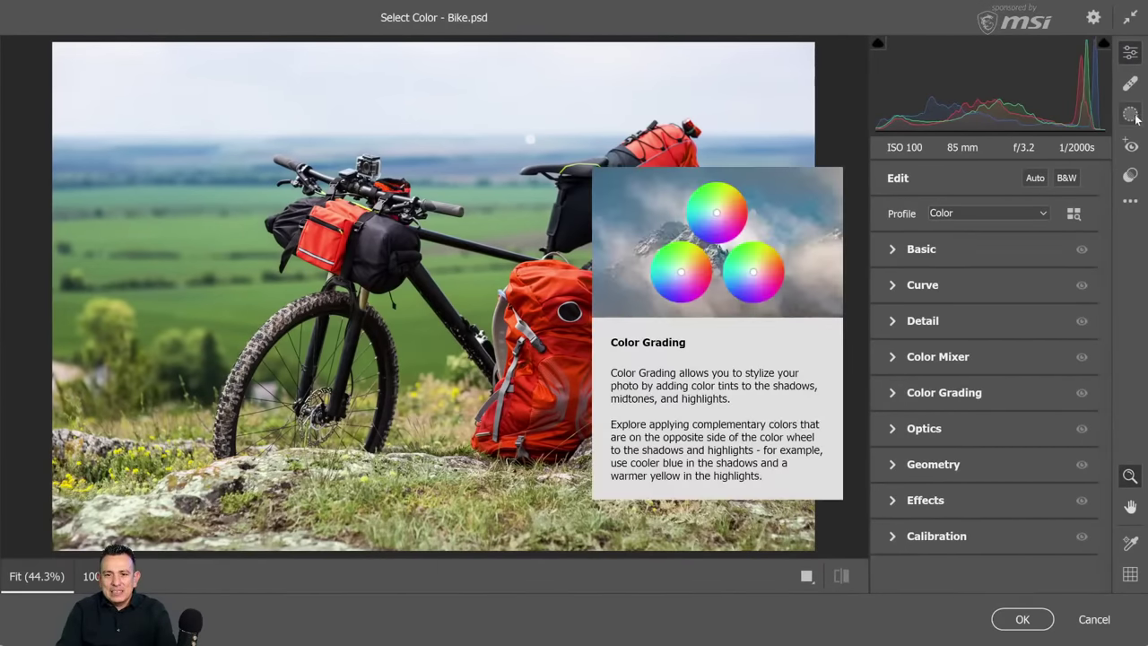
{"action": "left_click", "coordinate": [1130, 114]}
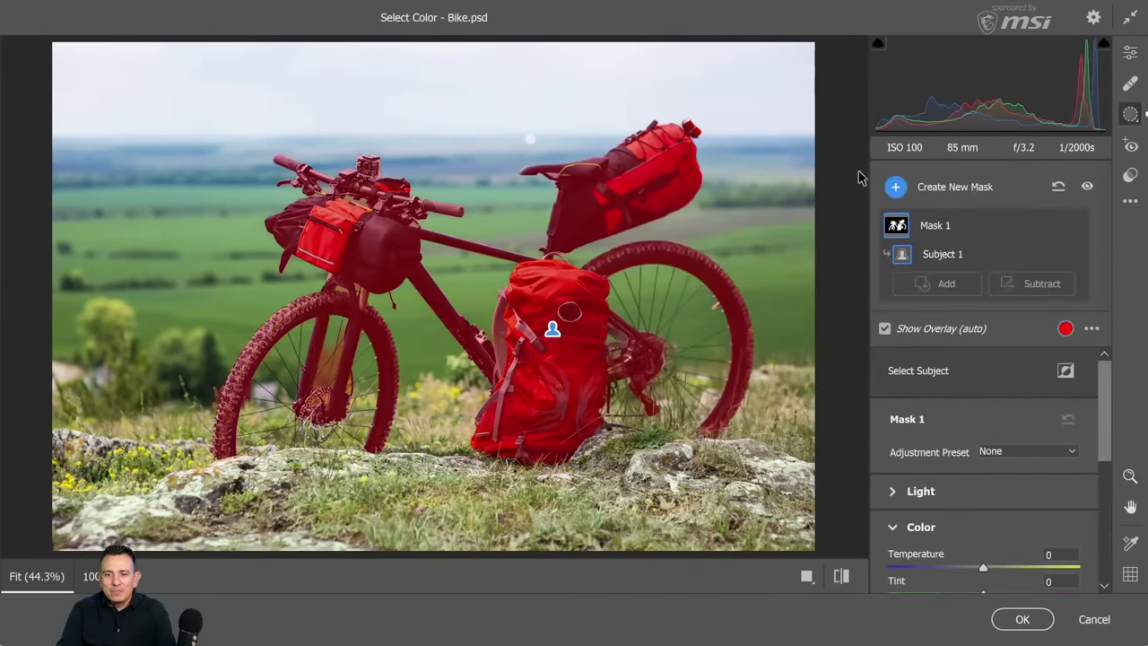
Discard the Select Subject mask and create a Color Range mask sampled from the large backpack's red, with the mask overlay turned off
{"action": "left_click", "coordinate": [974, 283]}
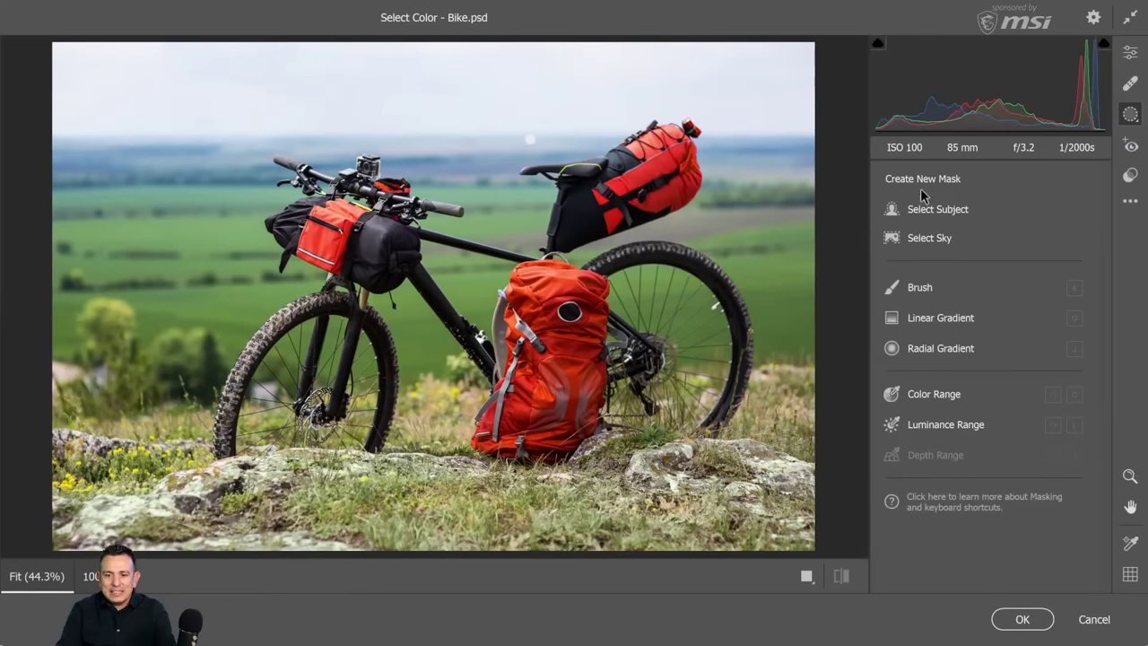
{"action": "left_click", "coordinate": [950, 396]}
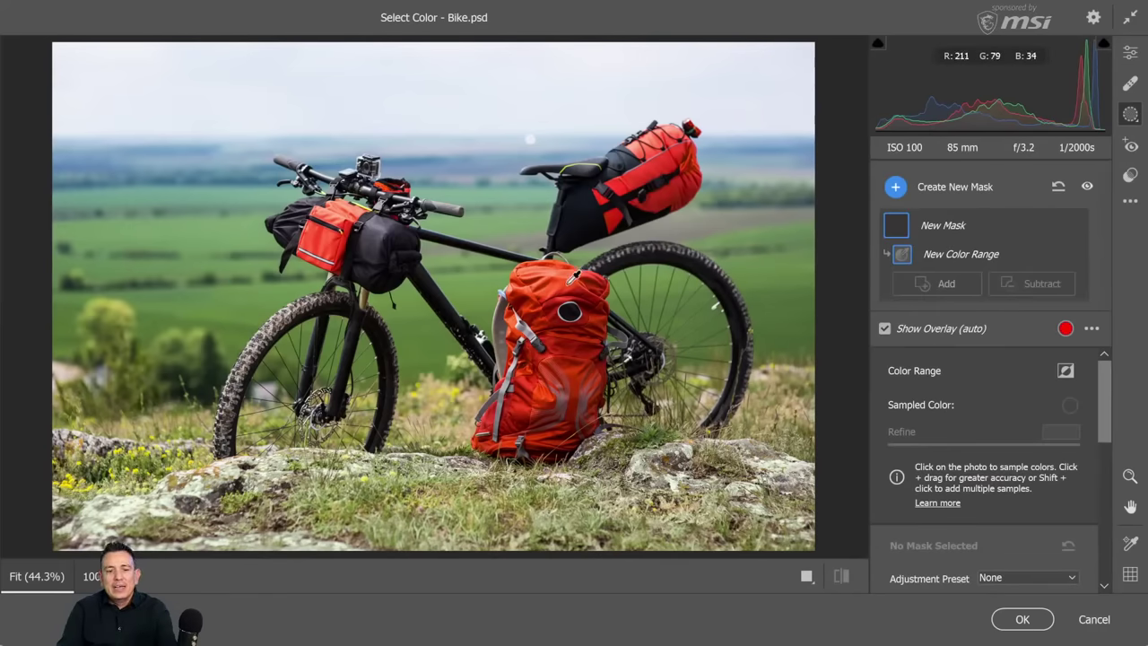
{"action": "left_click", "coordinate": [563, 280]}
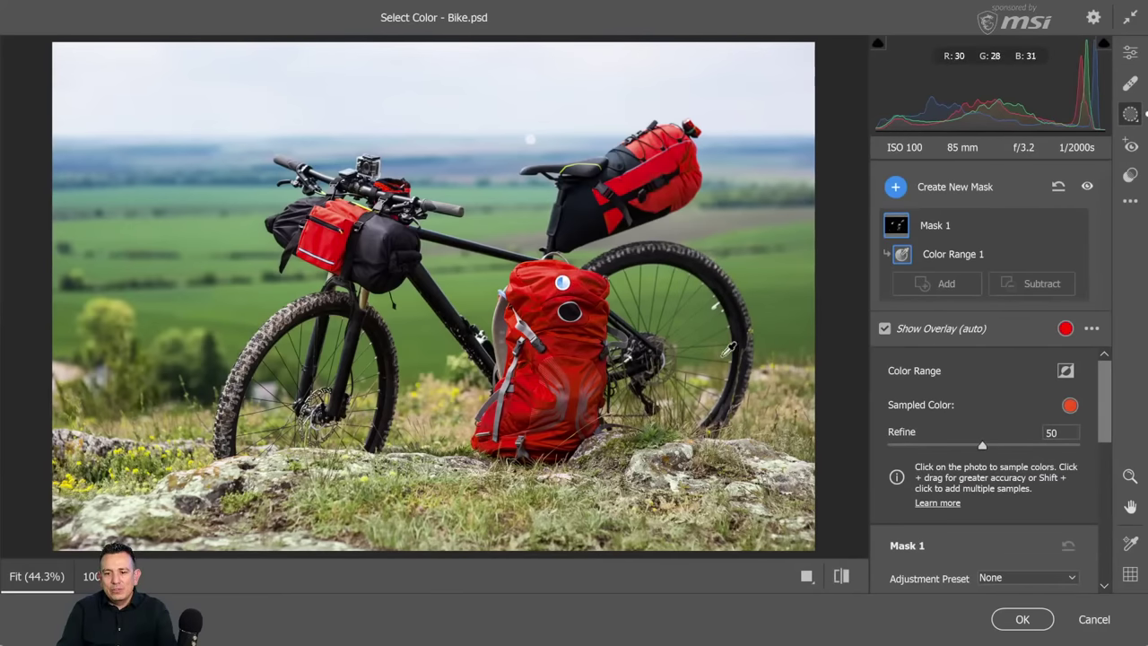
{"action": "left_click", "coordinate": [885, 329]}
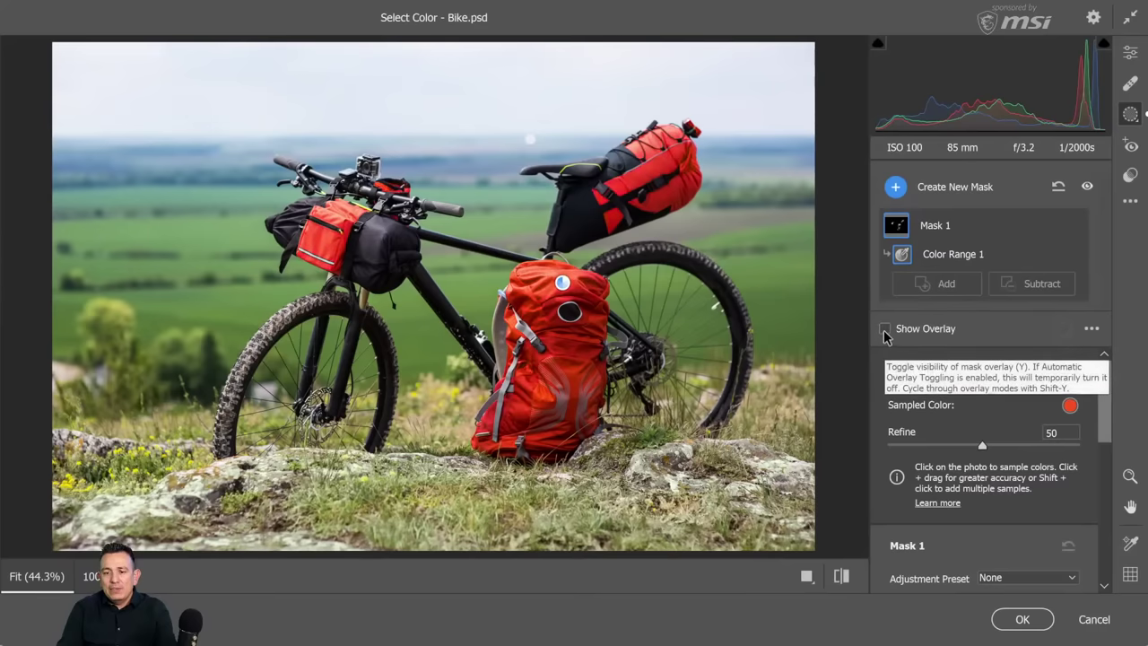
Switch the mask overlay on and off to check the masked red areas, and look at its overlay colour options
{"action": "left_click", "coordinate": [886, 329]}
{"action": "left_click", "coordinate": [885, 329]}
{"action": "left_click", "coordinate": [886, 329]}
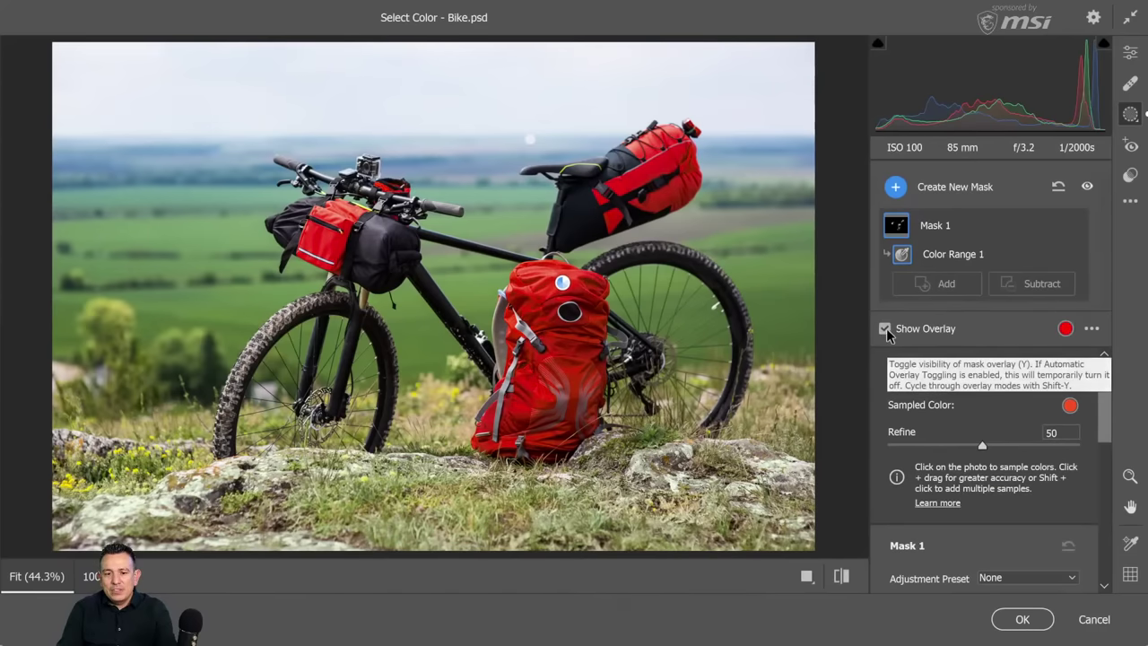
{"action": "left_click", "coordinate": [1069, 329]}
{"action": "left_click_drag", "start_coordinate": [557, 231], "coordinate": [528, 192]}
{"action": "left_click", "coordinate": [744, 219]}
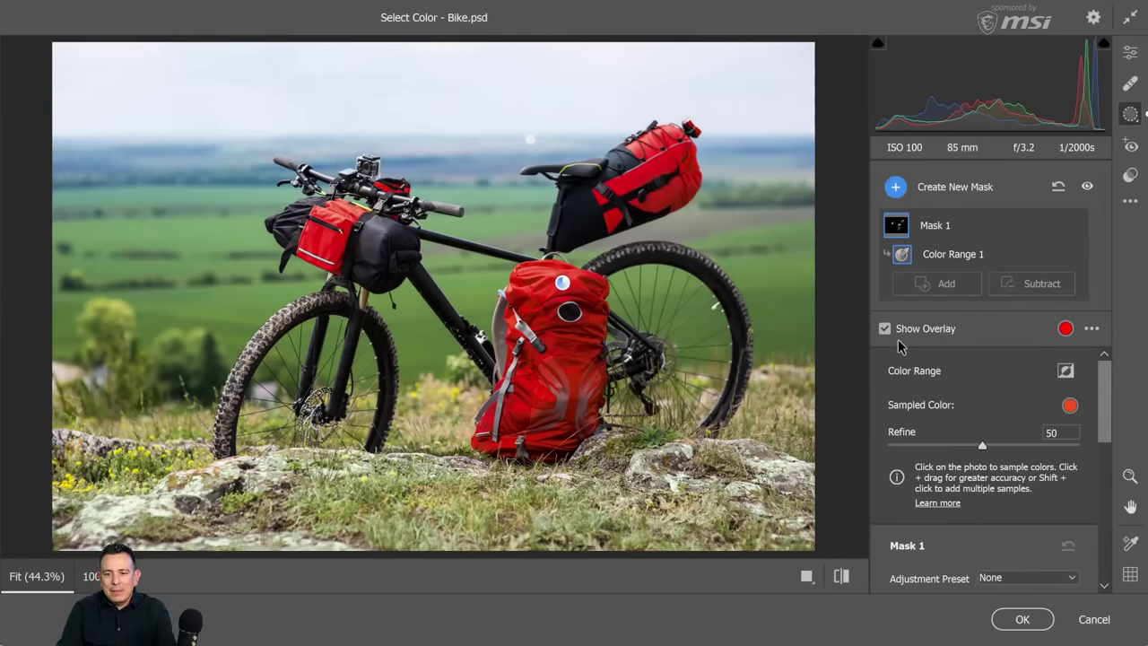
{"action": "left_click", "coordinate": [885, 330]}
{"action": "left_click", "coordinate": [885, 330]}
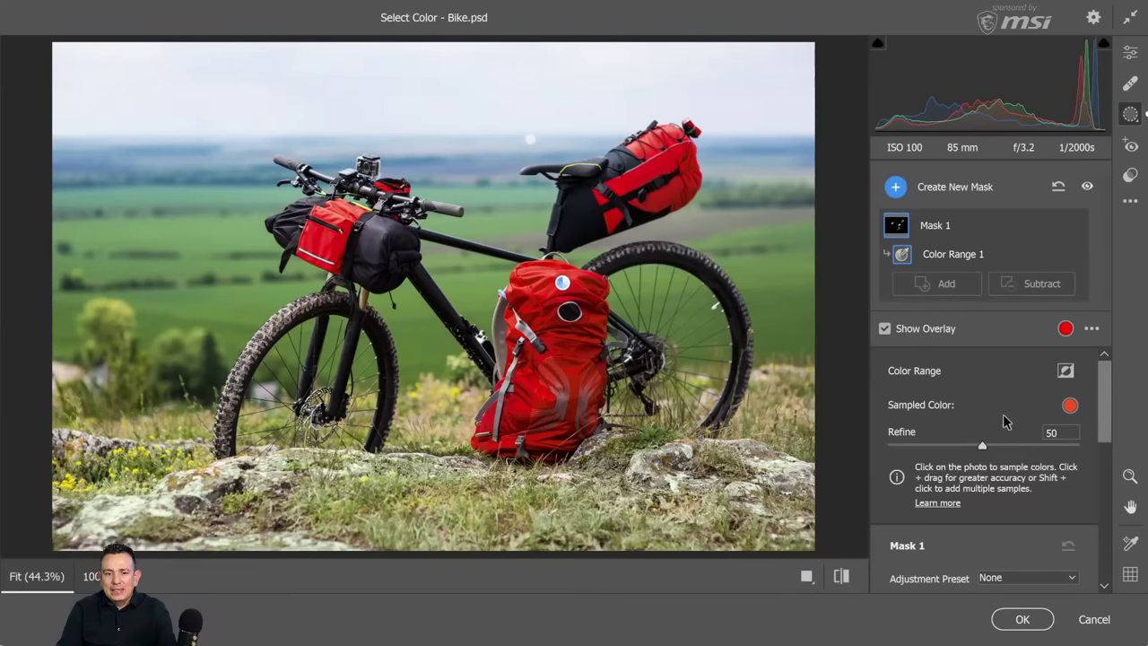
Set the Saturation of Mask 1 to -100
{"action": "scroll", "coordinate": [998, 435], "scroll_direction": "down", "scroll_amount": 6}
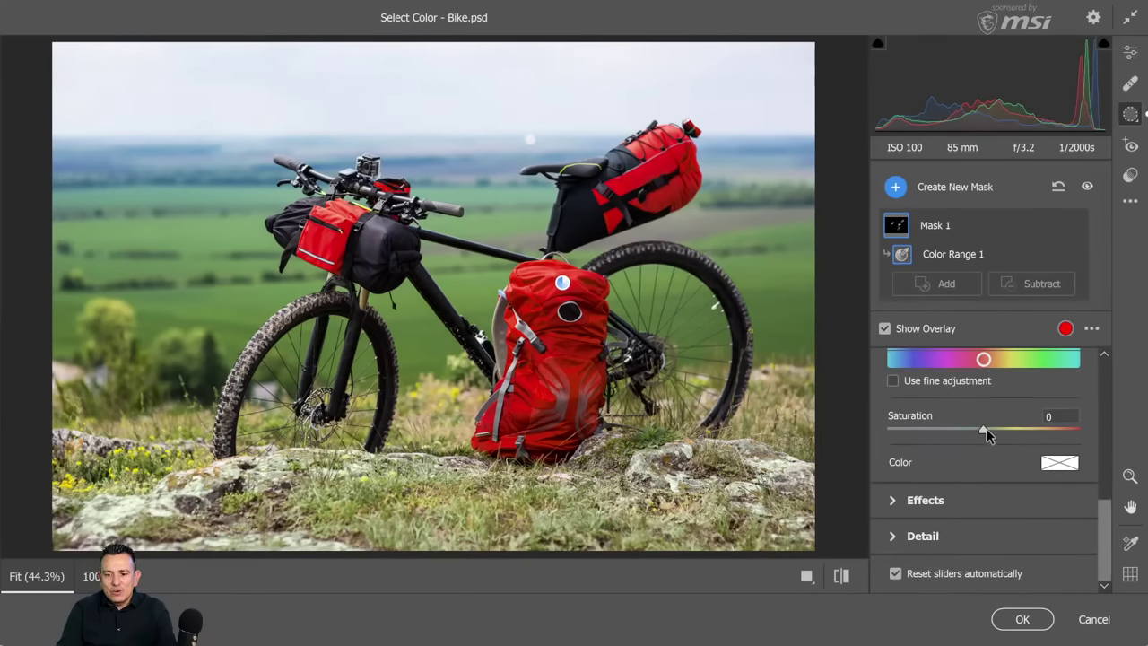
{"action": "scroll", "coordinate": [948, 446], "scroll_direction": "up", "scroll_amount": 5}
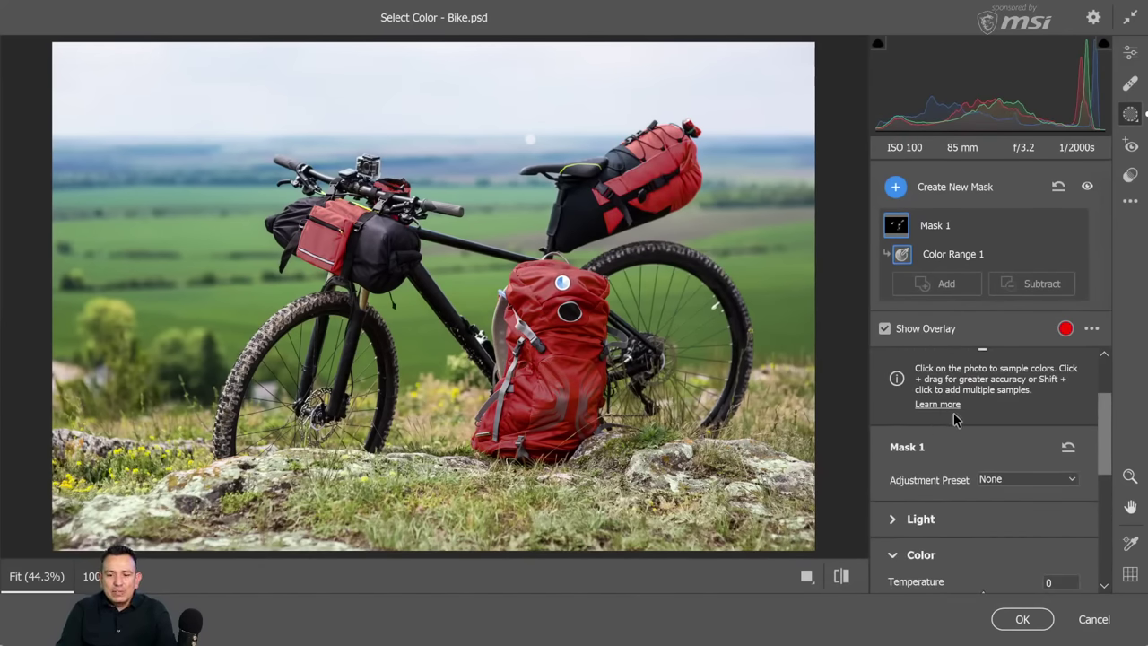
{"action": "scroll", "coordinate": [954, 414], "scroll_direction": "down", "scroll_amount": 2}
{"action": "scroll", "coordinate": [955, 417], "scroll_direction": "up", "scroll_amount": 2}
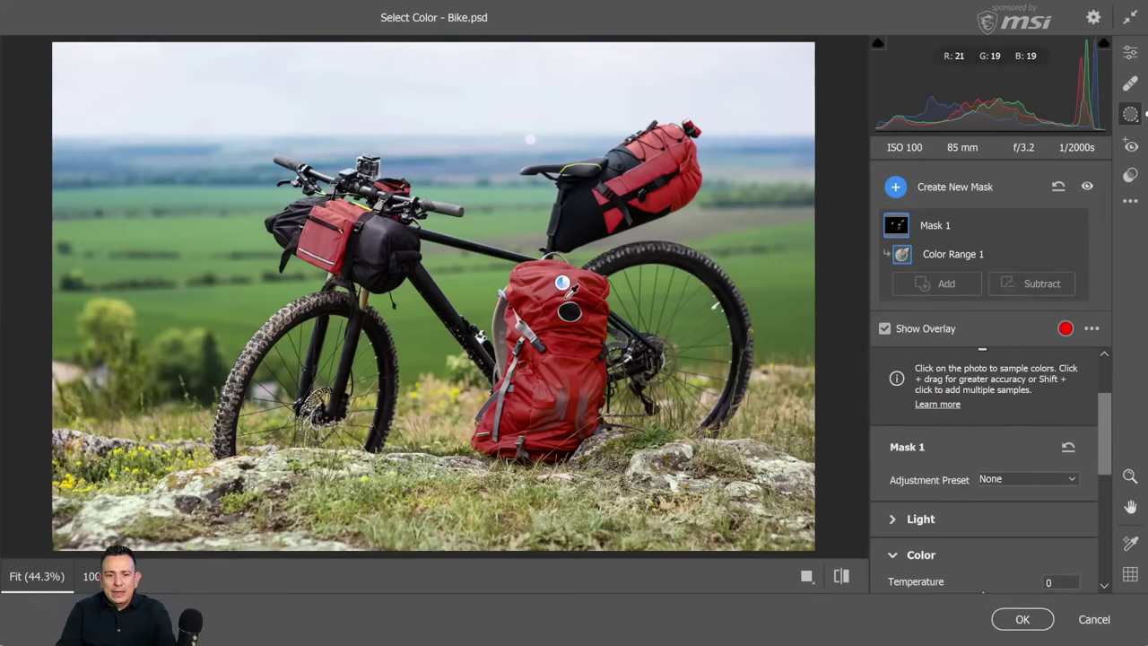
Try resampling the mask's colour range at different spots on the large backpack, adding an extra sample at its middle
{"action": "left_click", "coordinate": [547, 301]}
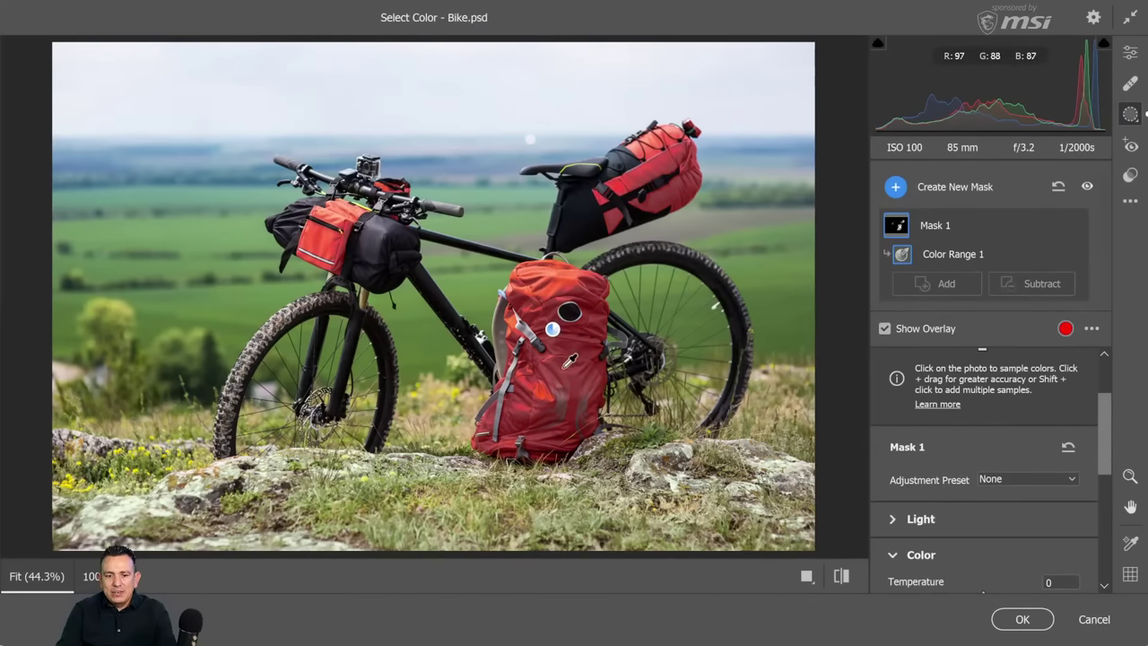
{"action": "left_click", "coordinate": [533, 300]}
{"action": "left_click", "coordinate": [544, 303]}
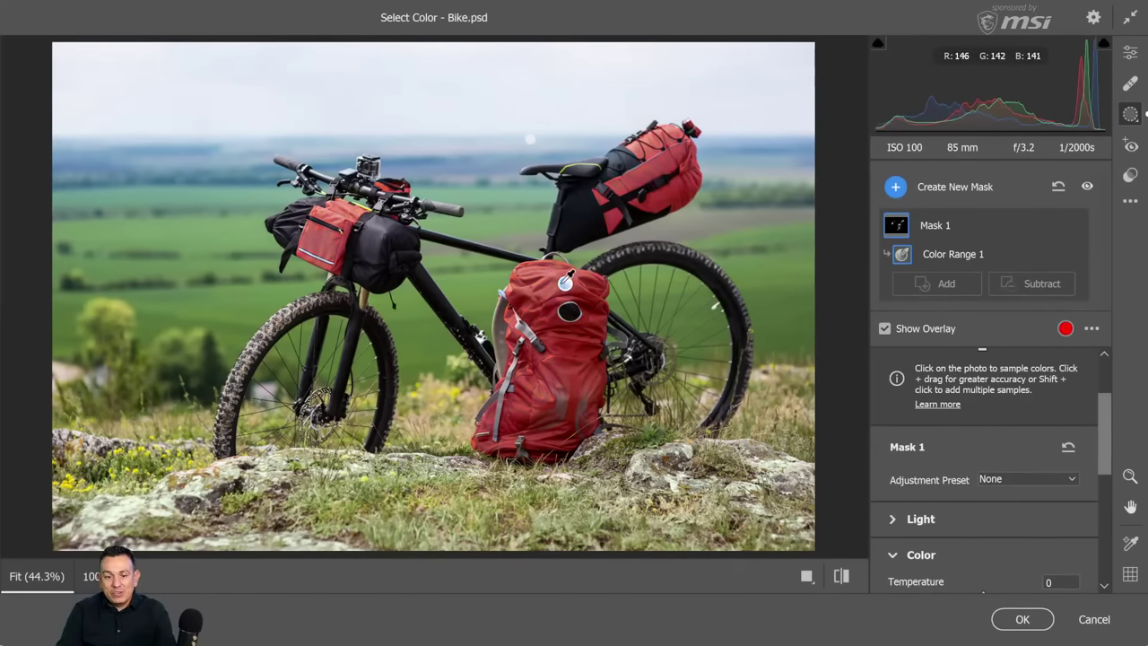
{"action": "left_click", "coordinate": [561, 293]}
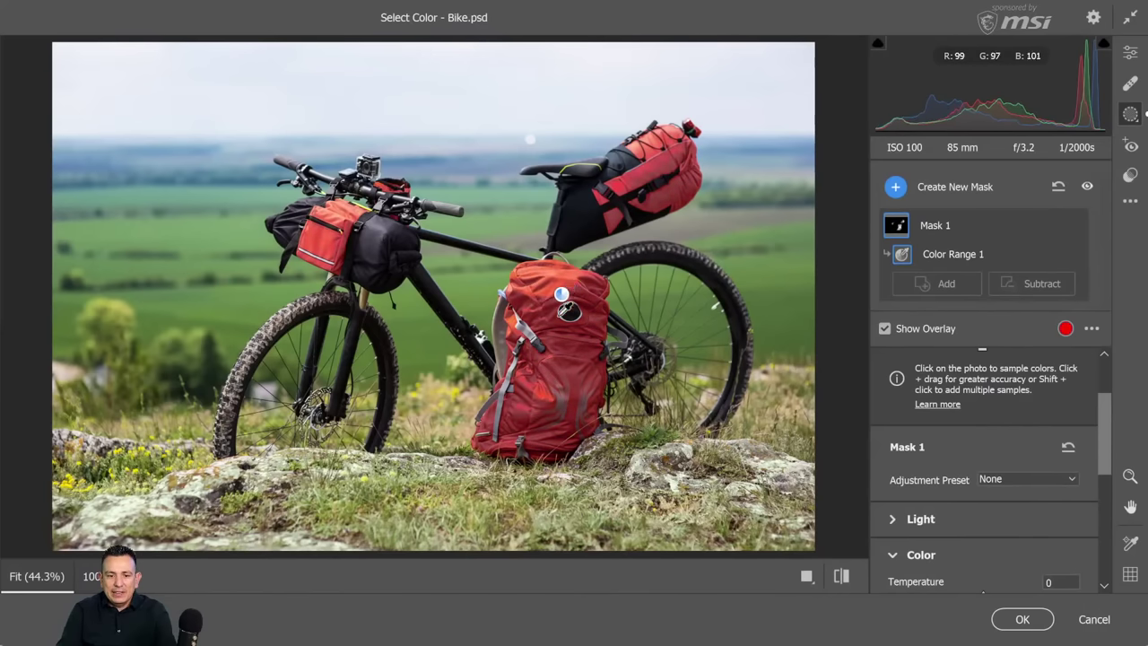
{"action": "key", "text": "alt"}
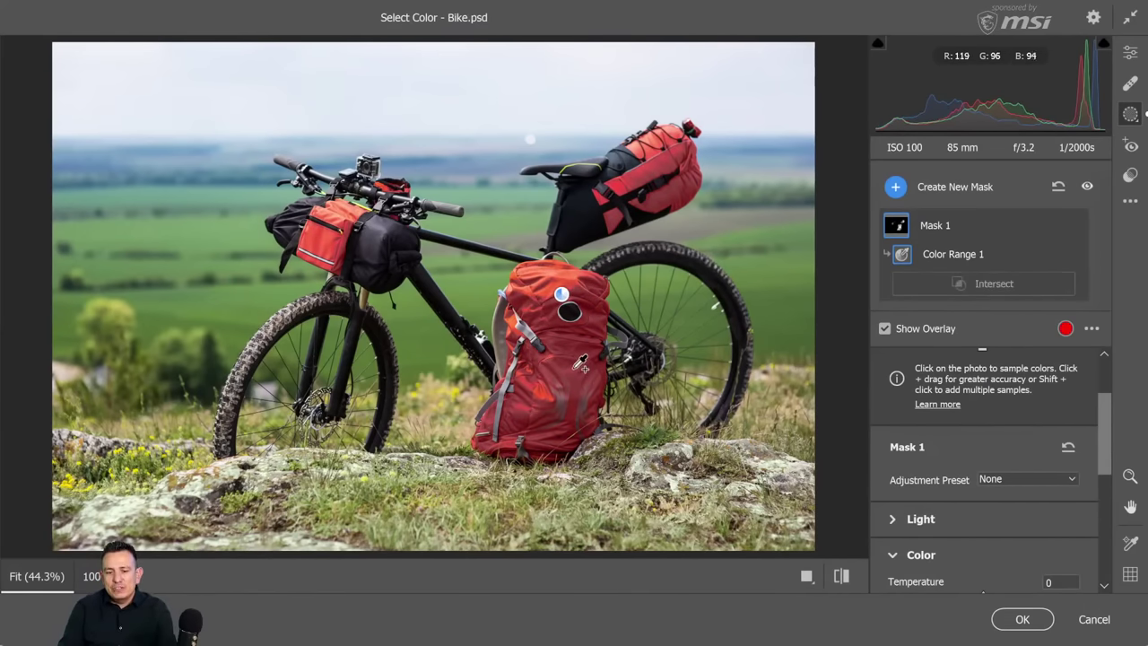
{"action": "left_click", "coordinate": [571, 346], "text": "alt"}
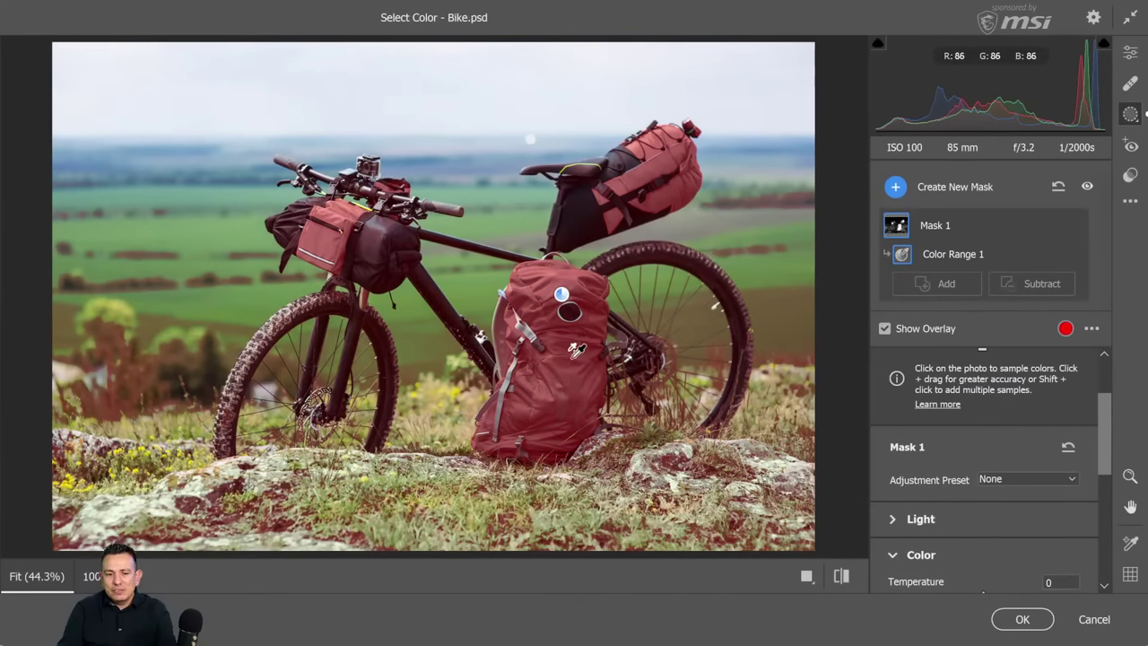
Hide the mask overlay and resample the colour range near the backpack's top, adding two more samples on its middle and lower parts
{"action": "scroll", "coordinate": [990, 475], "scroll_direction": "down", "scroll_amount": 5}
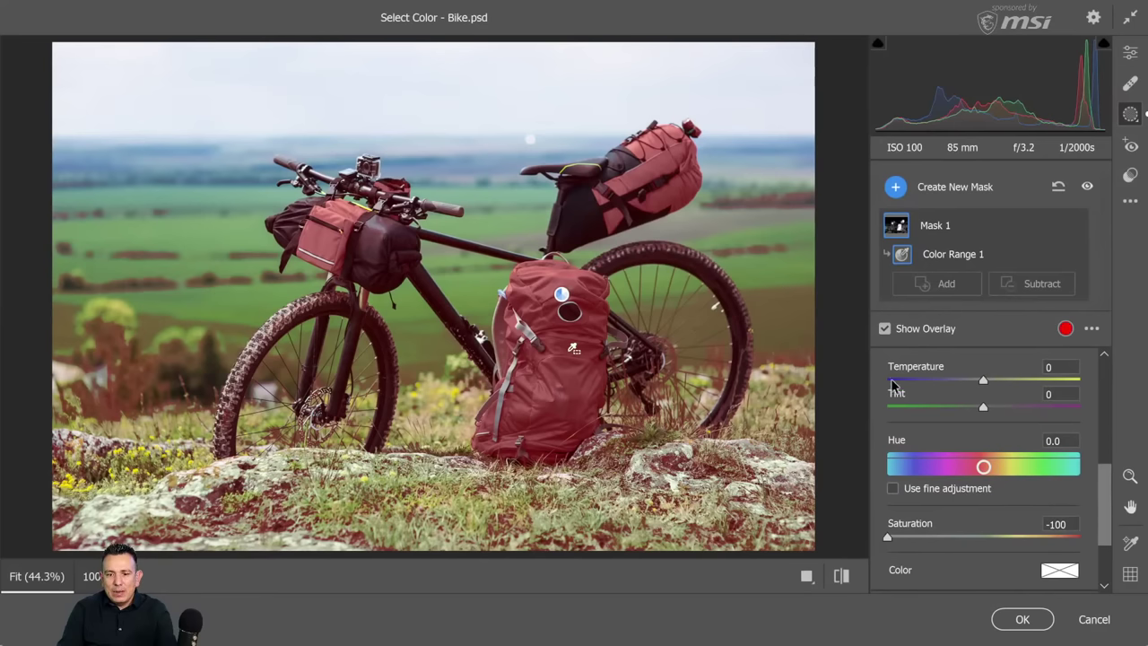
{"action": "left_click", "coordinate": [884, 329]}
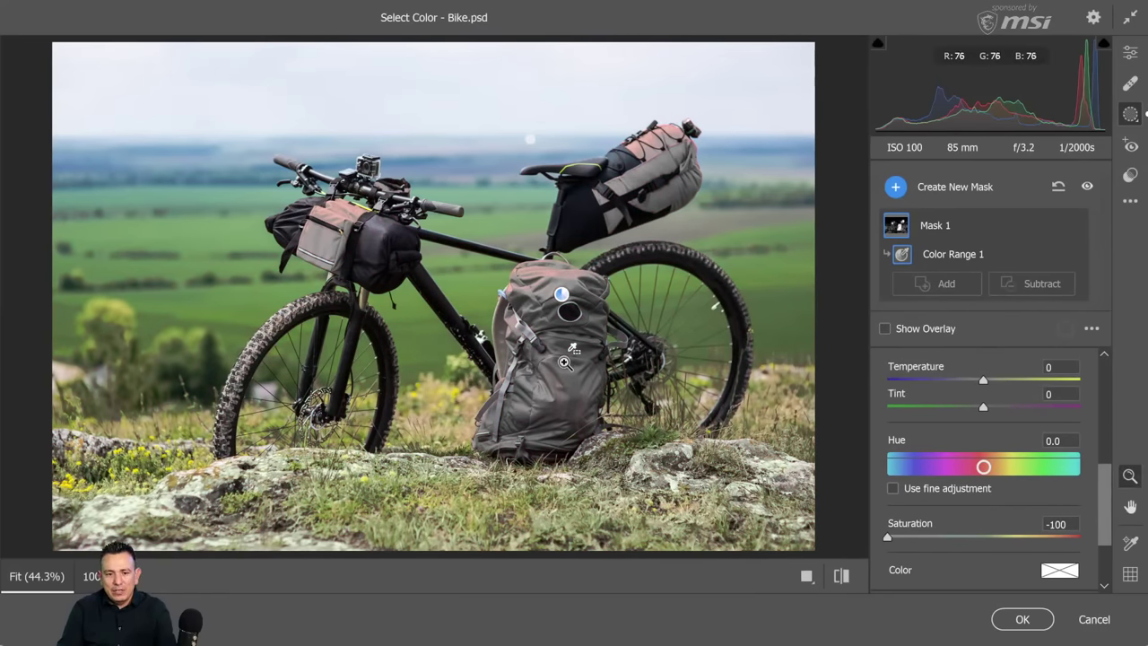
{"action": "left_click", "coordinate": [556, 278]}
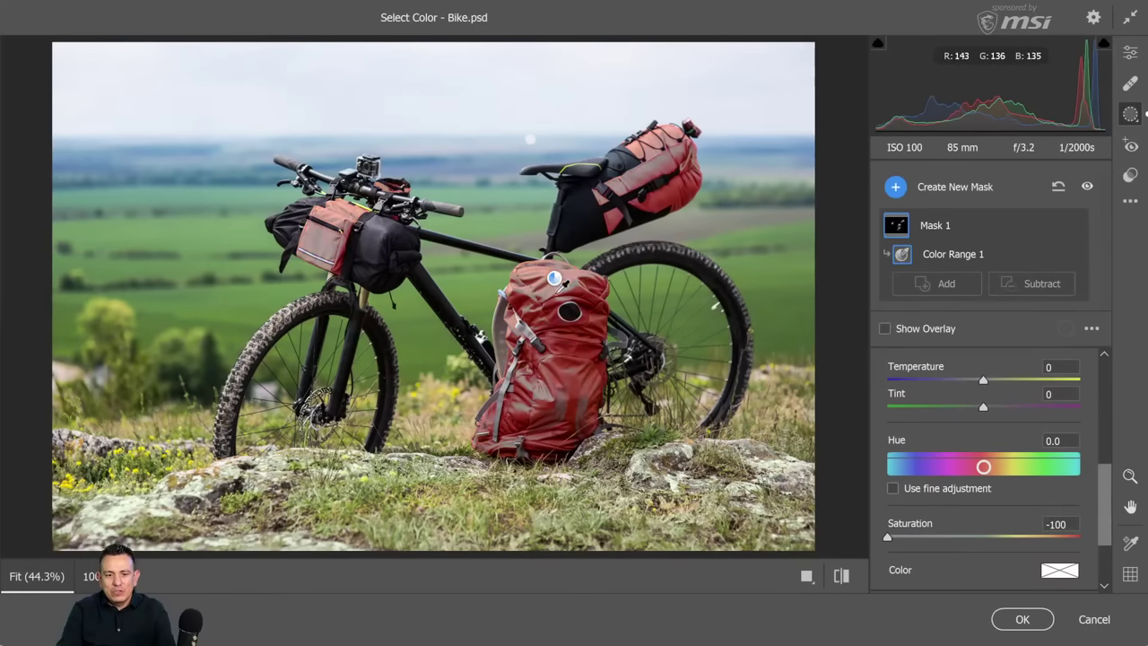
{"action": "left_click", "coordinate": [576, 346]}
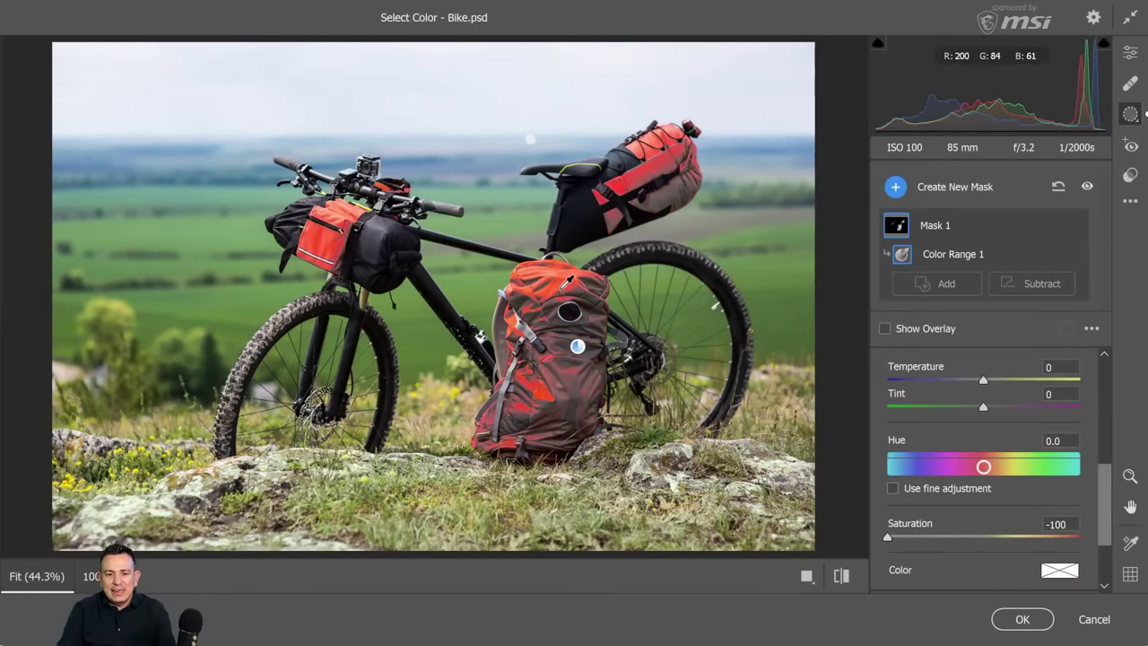
{"action": "left_click", "coordinate": [559, 283]}
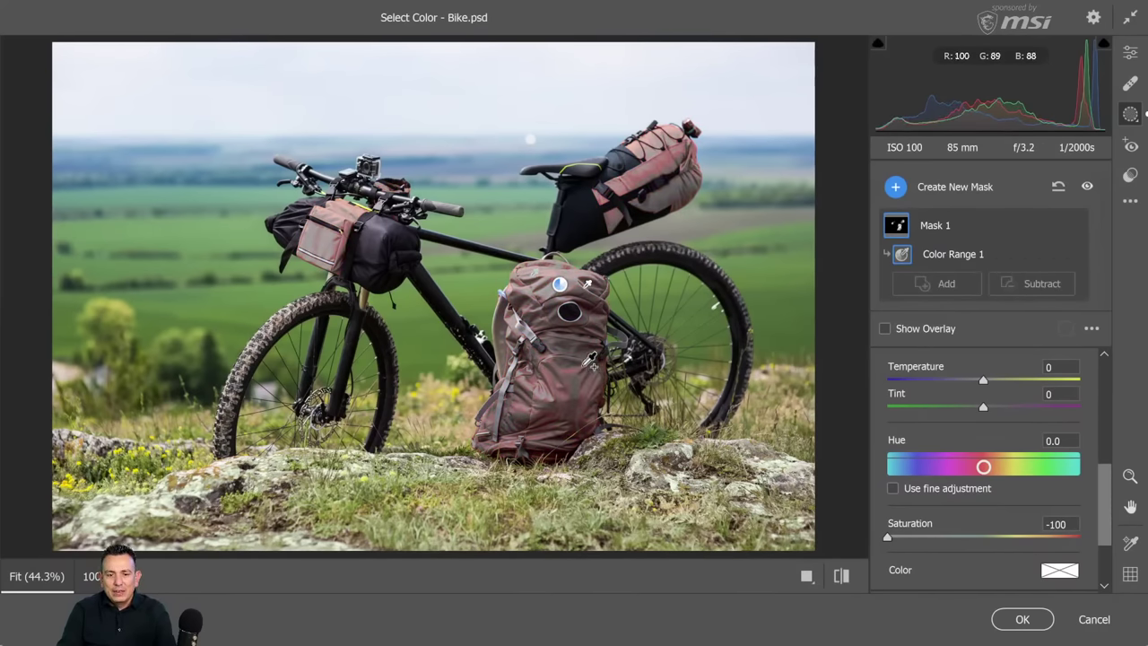
{"action": "left_click", "coordinate": [572, 363], "text": "shift"}
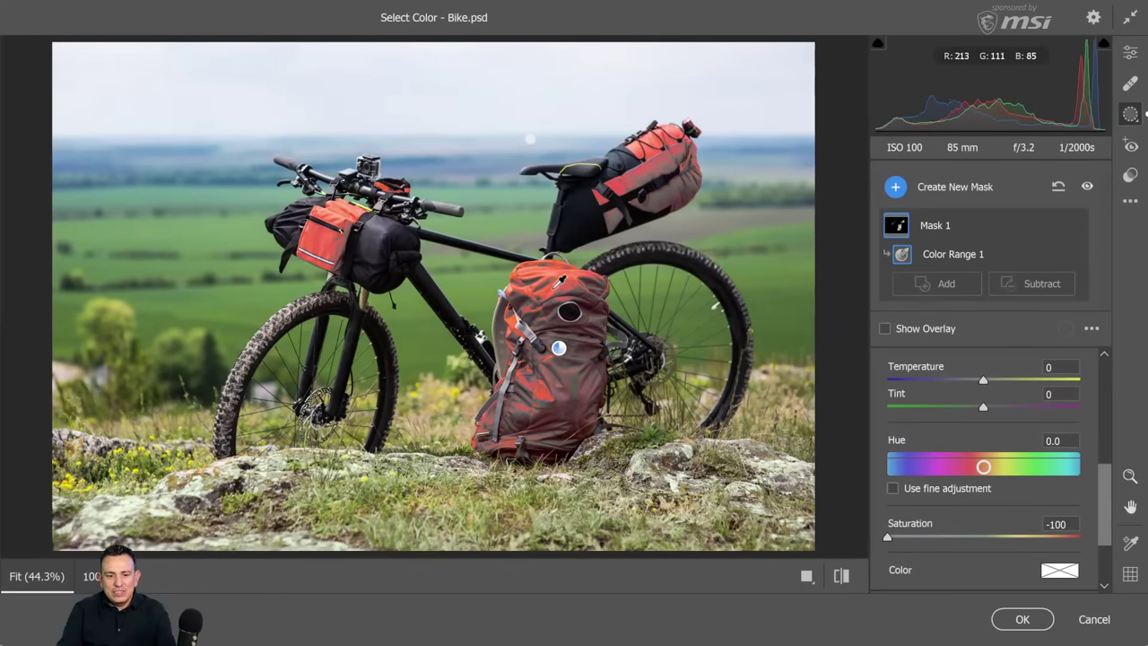
{"action": "left_click", "coordinate": [552, 283]}
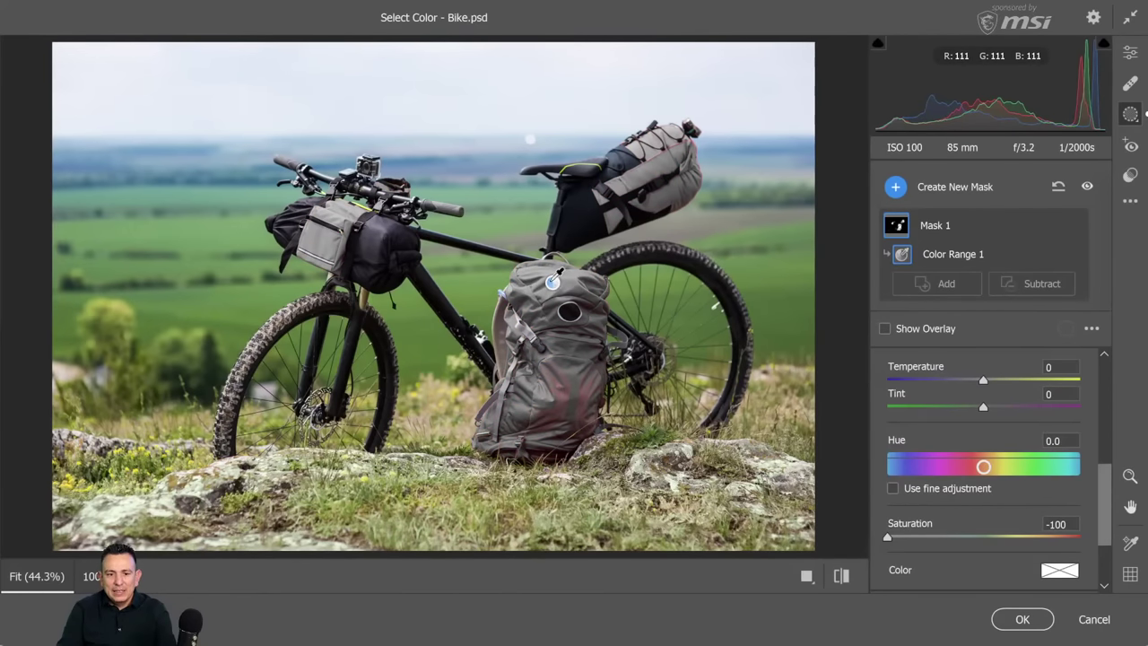
{"action": "left_click", "coordinate": [568, 370], "text": "shift"}
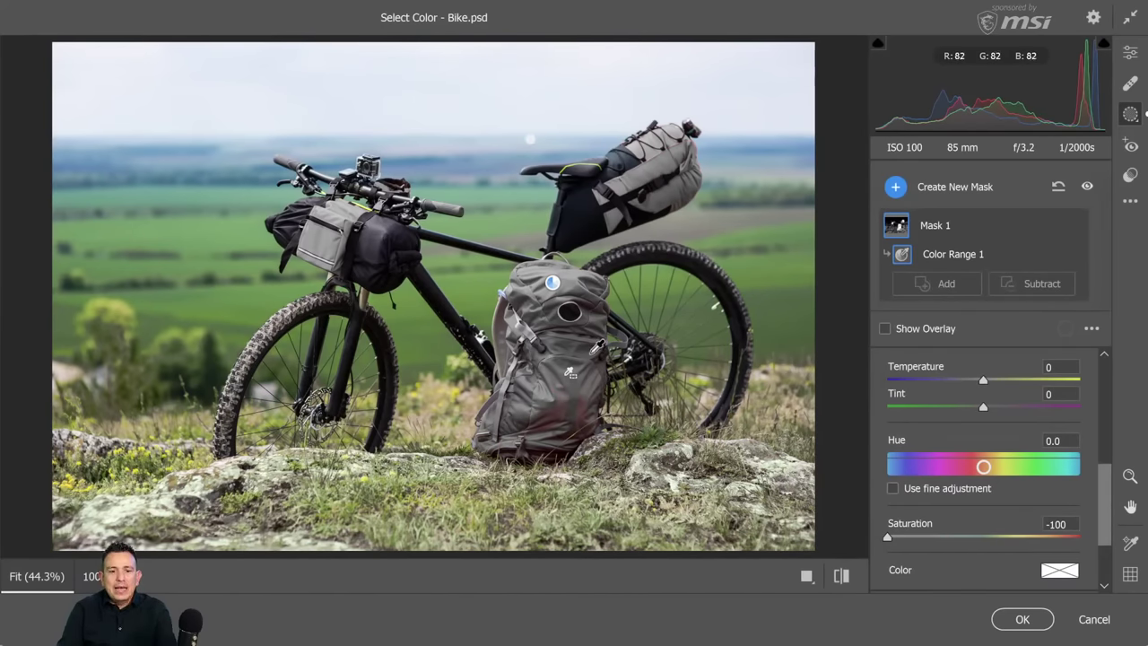
{"action": "left_click", "coordinate": [567, 404], "text": "shift"}
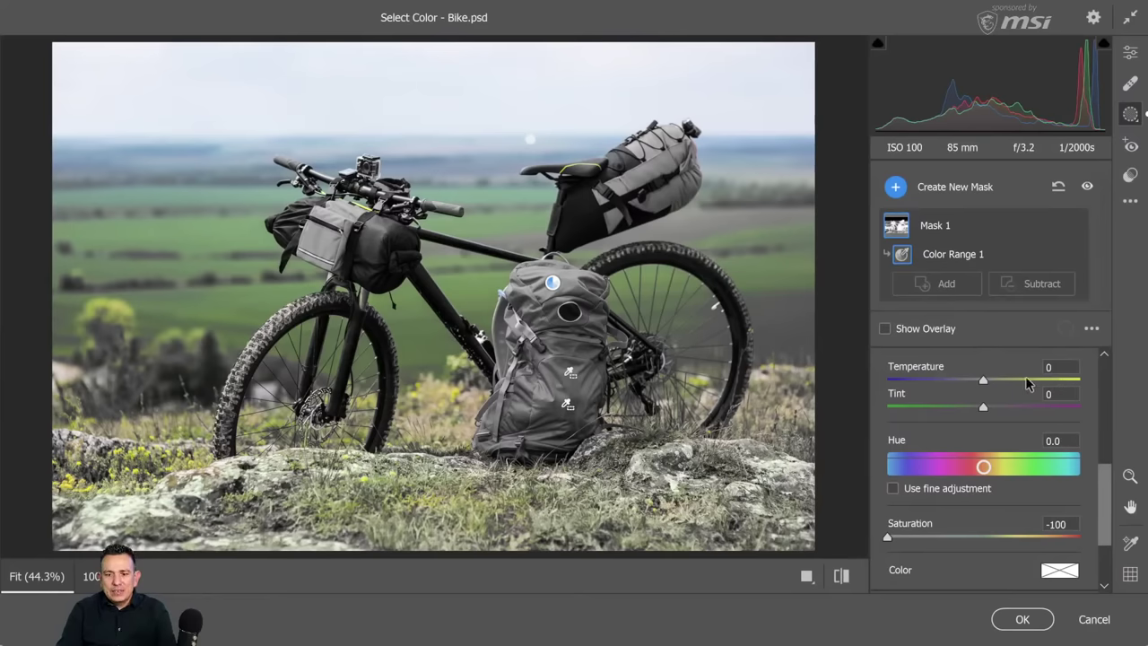
Invert Color Range 1 in Mask 1 and collapse the mask's Color settings
{"action": "right_click", "coordinate": [975, 254]}
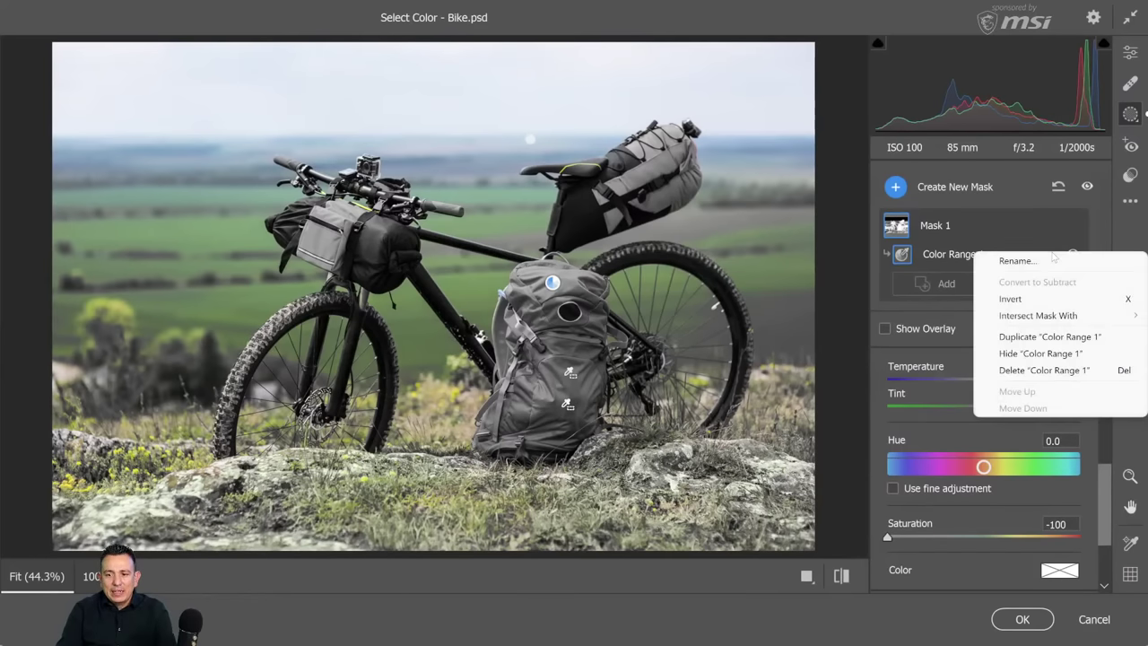
{"action": "left_click", "coordinate": [1035, 304]}
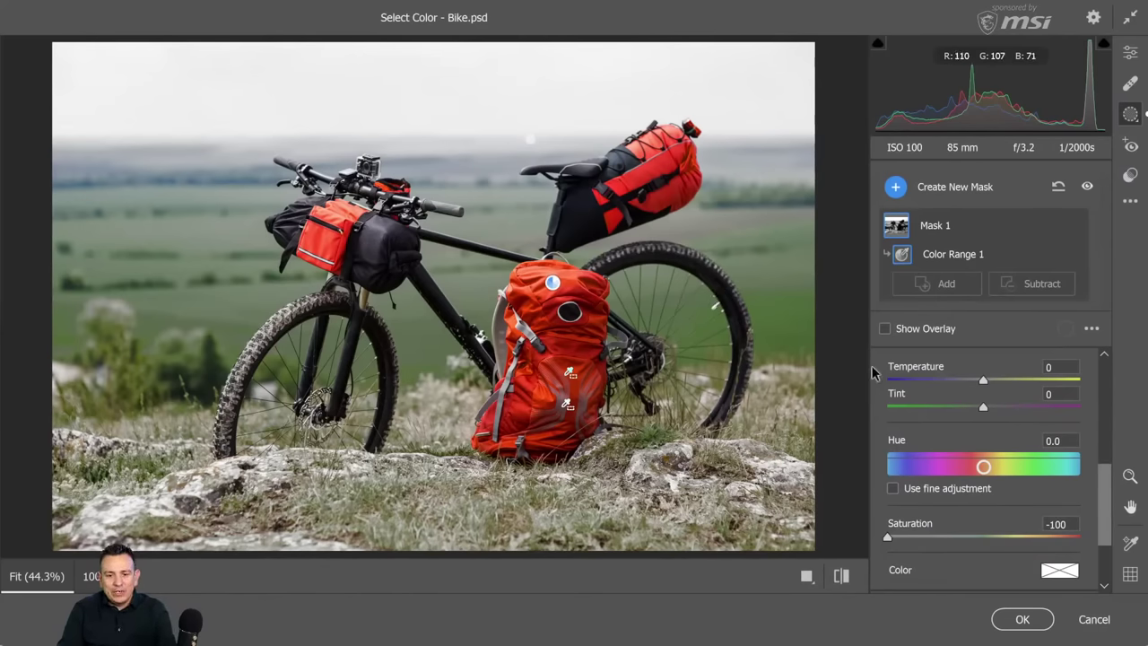
{"action": "scroll", "coordinate": [1054, 413], "scroll_direction": "down", "scroll_amount": 2}
{"action": "scroll", "coordinate": [985, 516], "scroll_direction": "up", "scroll_amount": 6}
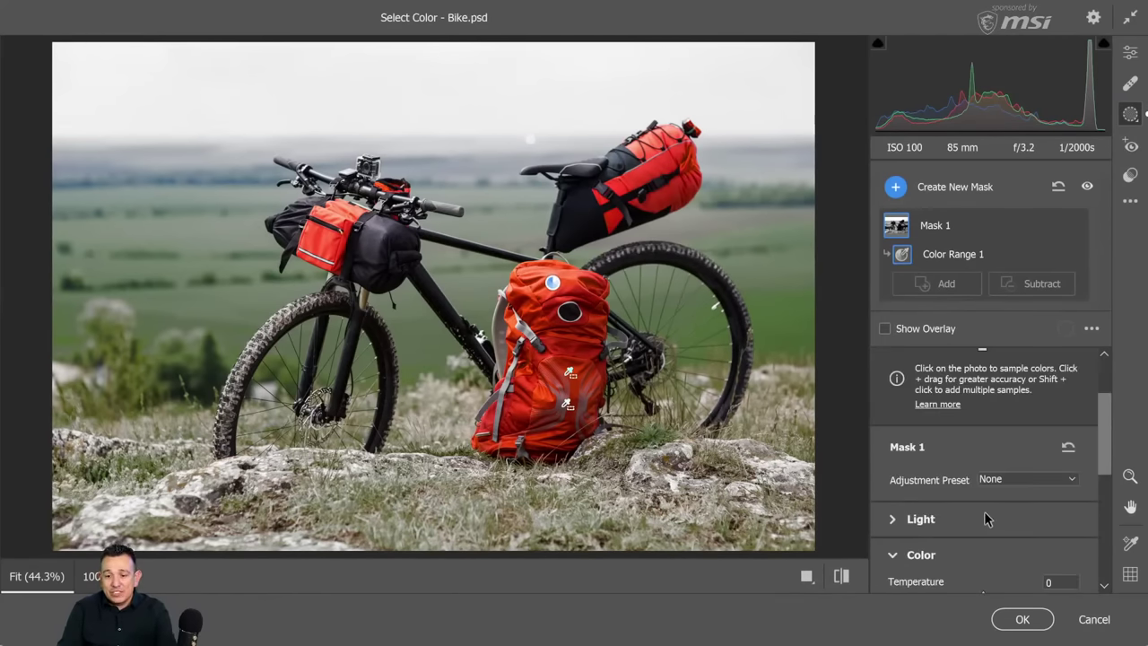
{"action": "scroll", "coordinate": [984, 513], "scroll_direction": "down", "scroll_amount": 4}
{"action": "scroll", "coordinate": [942, 512], "scroll_direction": "up", "scroll_amount": 2}
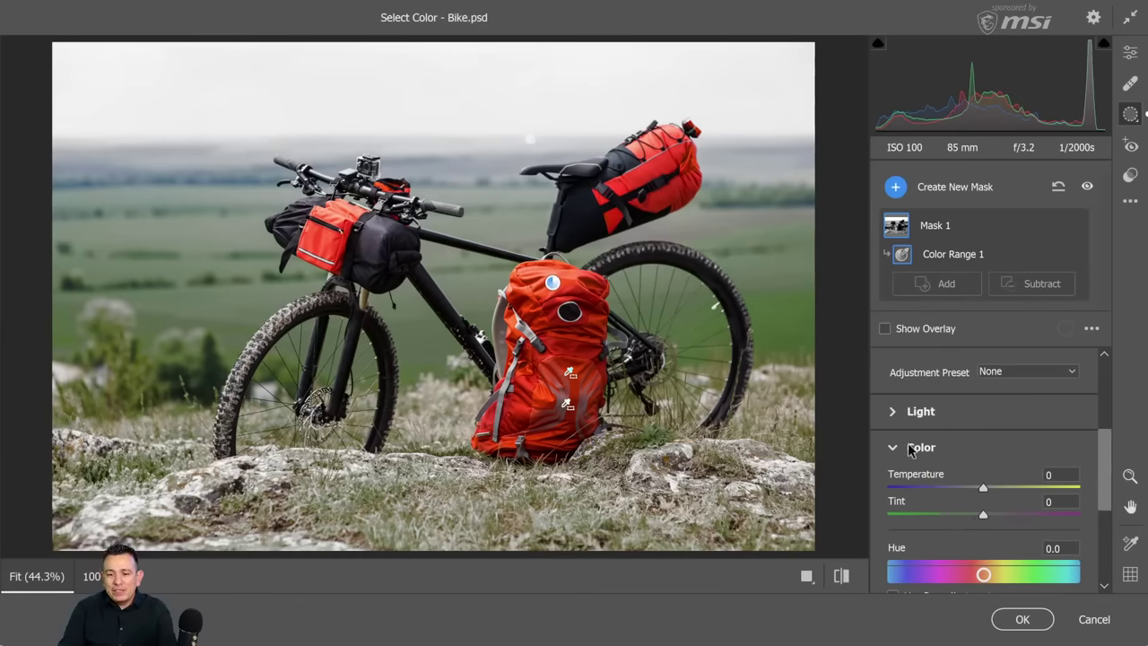
{"action": "left_click", "coordinate": [907, 446]}
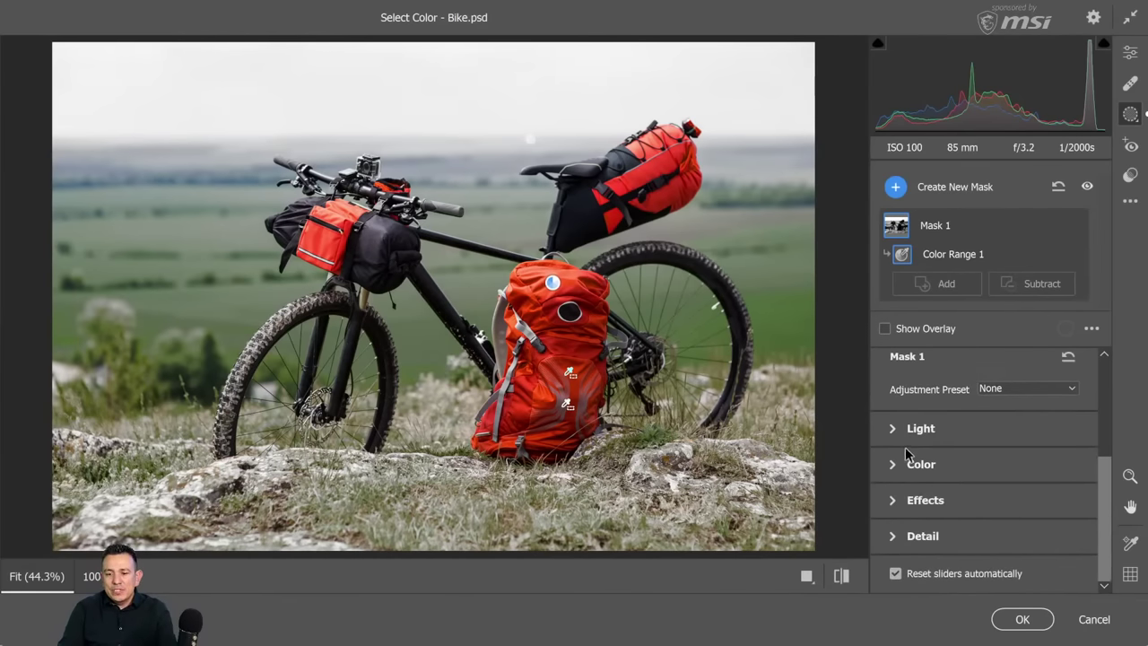
In the Color Mixer of the global edits, set the Saturation of Greens, Aquas and Yellows to -100
{"action": "left_click", "coordinate": [1128, 59]}
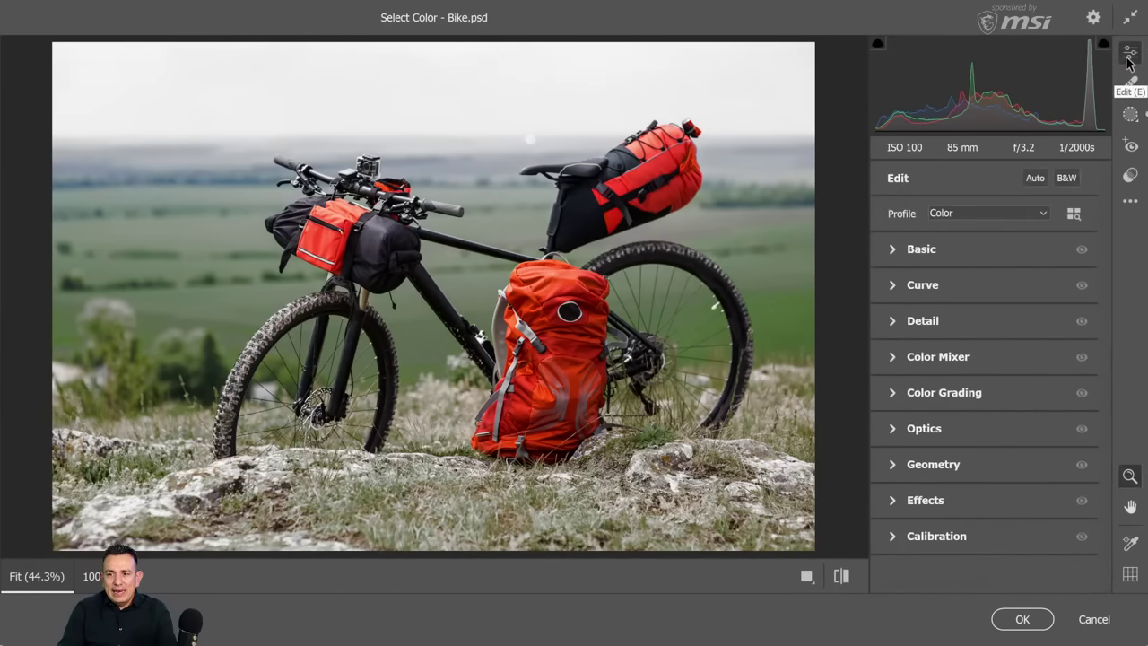
{"action": "left_click", "coordinate": [928, 358]}
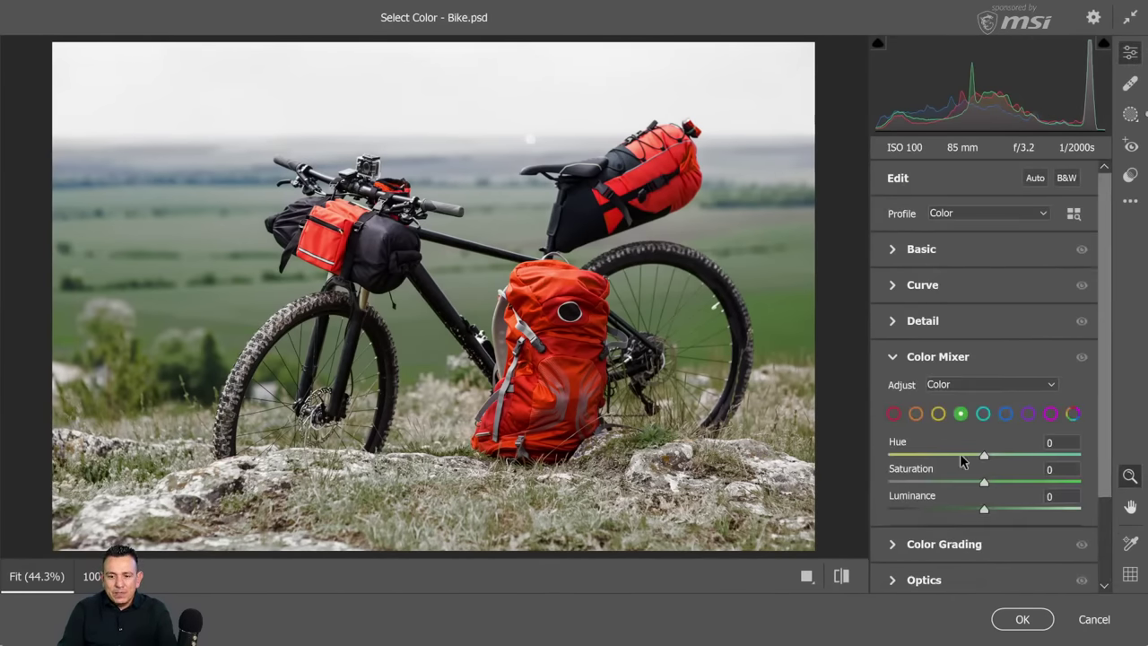
{"action": "left_click_drag", "start_coordinate": [984, 482], "coordinate": [851, 487]}
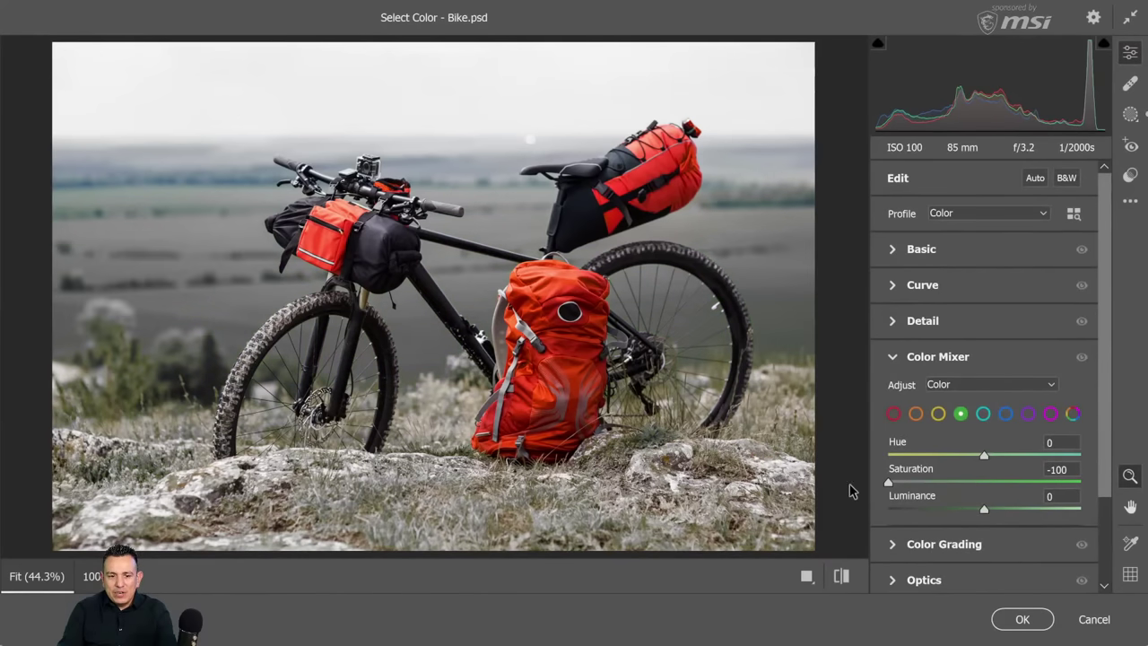
{"action": "left_click", "coordinate": [985, 414]}
{"action": "left_click_drag", "start_coordinate": [984, 481], "coordinate": [873, 485]}
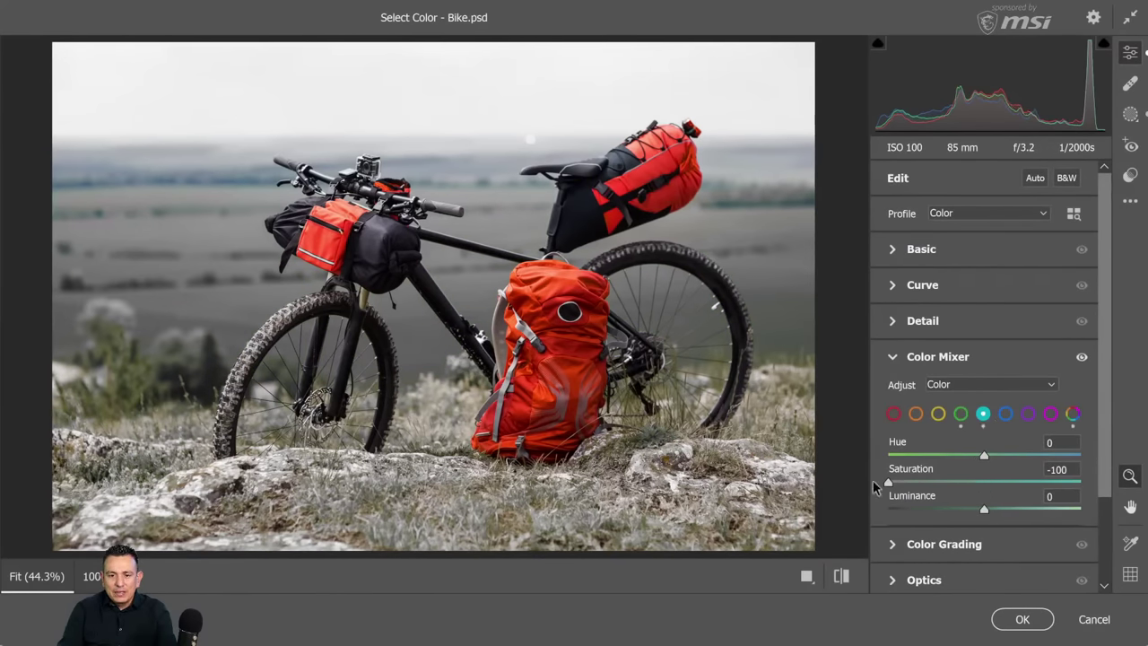
{"action": "left_click", "coordinate": [938, 414]}
{"action": "left_click_drag", "start_coordinate": [983, 481], "coordinate": [831, 492]}
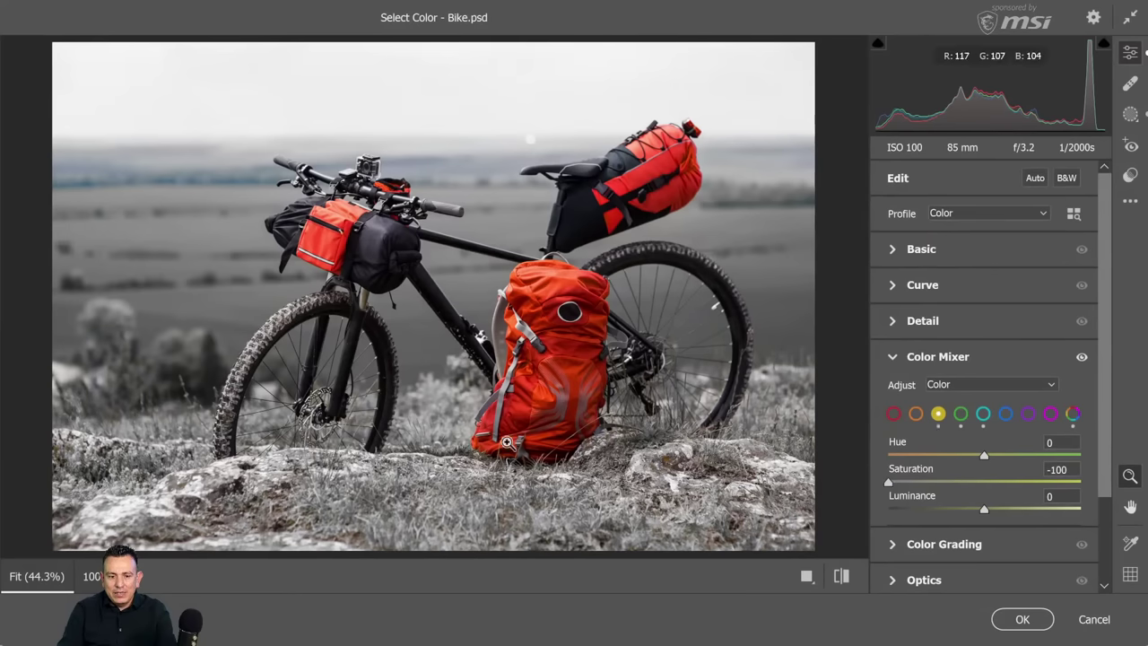
Try slightly raising the Saturation of Oranges and Reds in the Color Mixer
{"action": "left_click", "coordinate": [914, 414]}
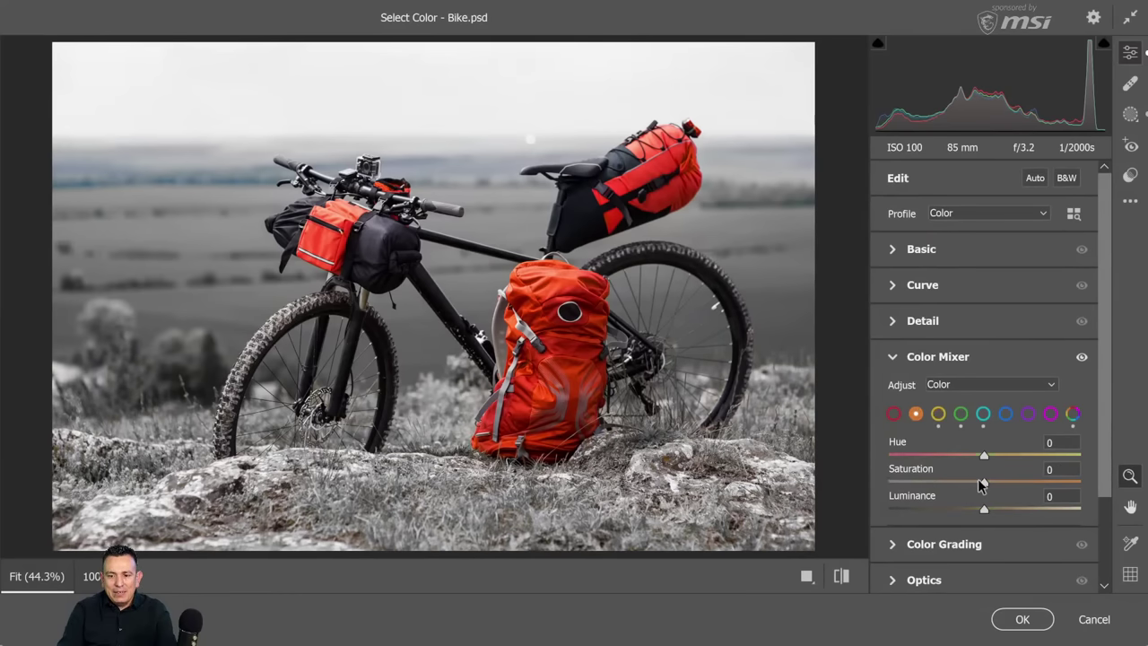
{"action": "mouse_move", "coordinate": [984, 485]}
{"action": "left_mouse_down"}
{"action": "mouse_move", "coordinate": [948, 487]}
{"action": "mouse_move", "coordinate": [989, 490]}
{"action": "left_mouse_up"}
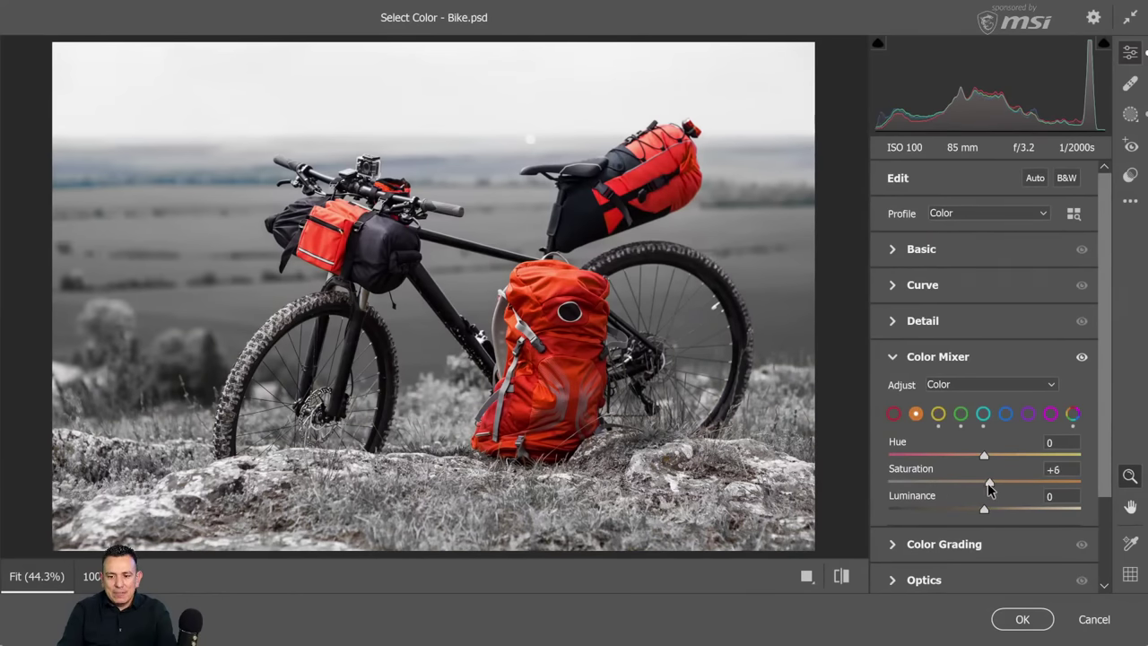
{"action": "left_click", "coordinate": [893, 415]}
{"action": "left_click_drag", "start_coordinate": [984, 481], "coordinate": [990, 488]}
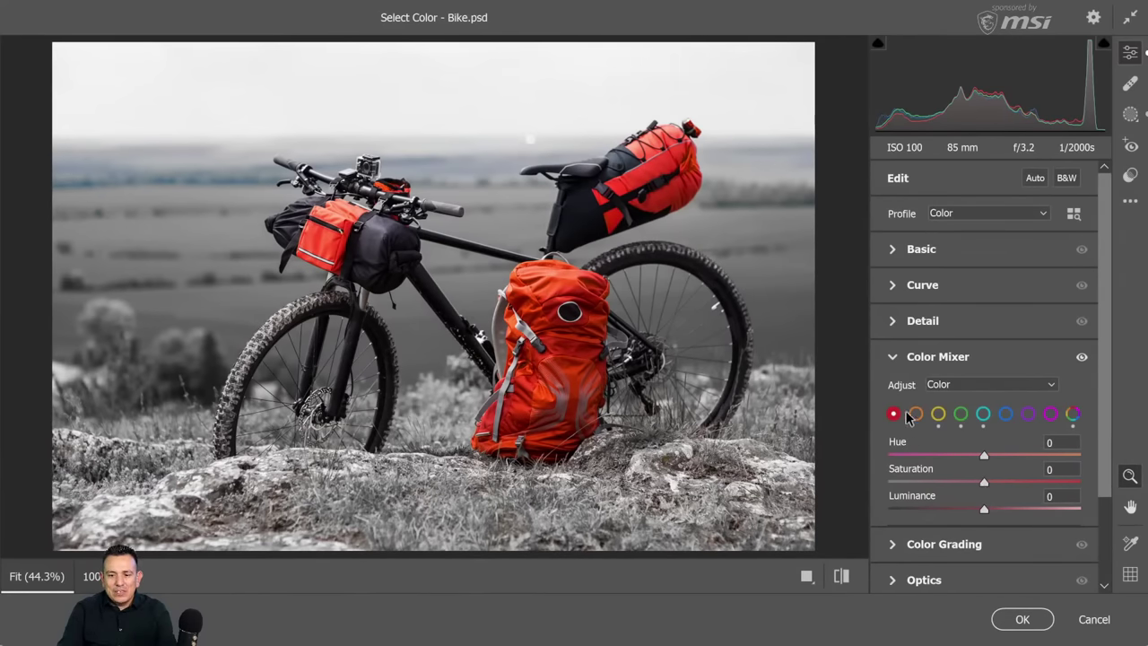
Fully desaturate Blues and Purples to -100 in the Color Mixer, and set the Luminance of Magentas to -88
{"action": "left_click", "coordinate": [1005, 413]}
{"action": "left_click_drag", "start_coordinate": [983, 482], "coordinate": [836, 486]}
{"action": "left_click", "coordinate": [1028, 414]}
{"action": "left_click_drag", "start_coordinate": [984, 482], "coordinate": [879, 484]}
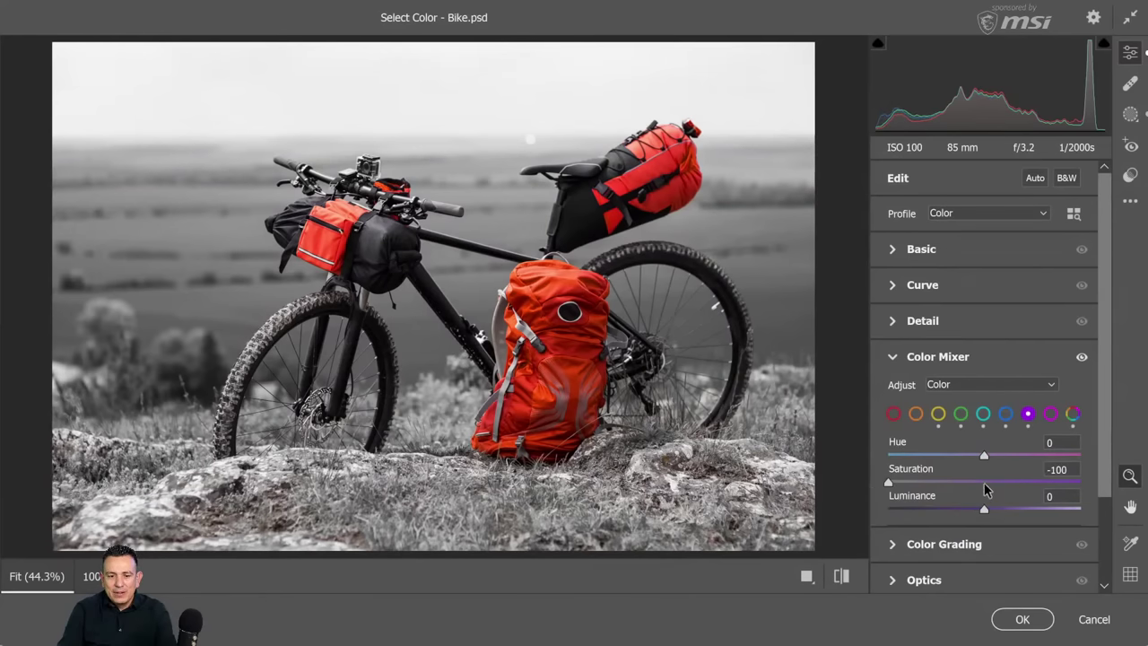
{"action": "left_click", "coordinate": [1049, 414]}
{"action": "left_click_drag", "start_coordinate": [983, 508], "coordinate": [898, 509]}
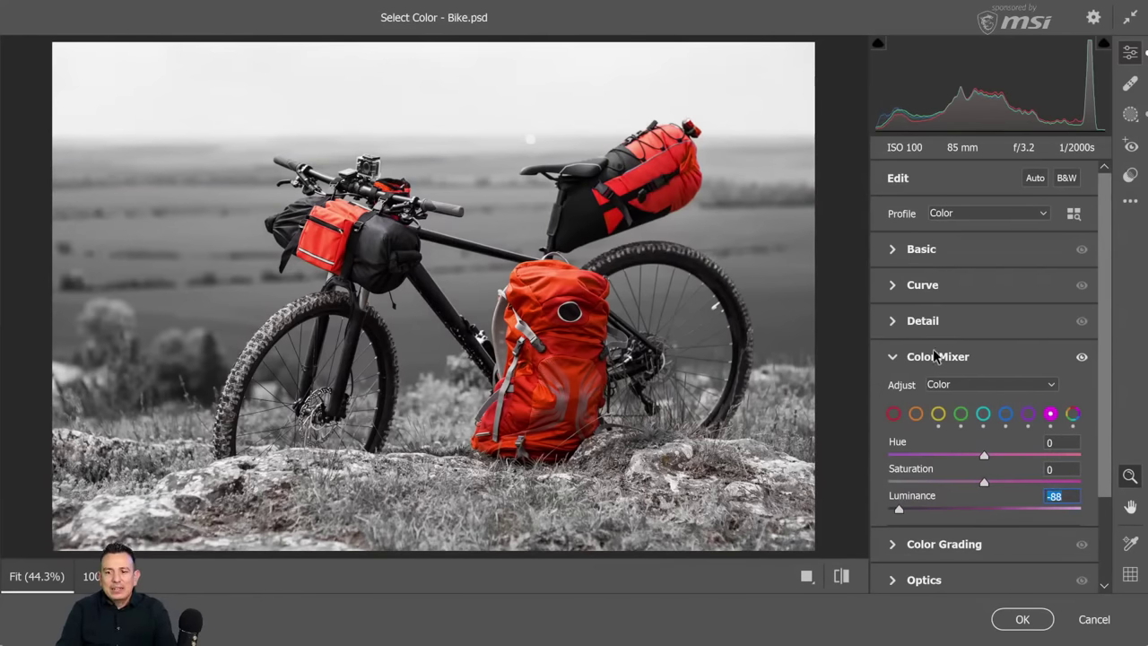
Review Mask 1 and its Color Range component, and reset all Camera Raw edits to their state on opening
{"action": "left_click", "coordinate": [890, 358]}
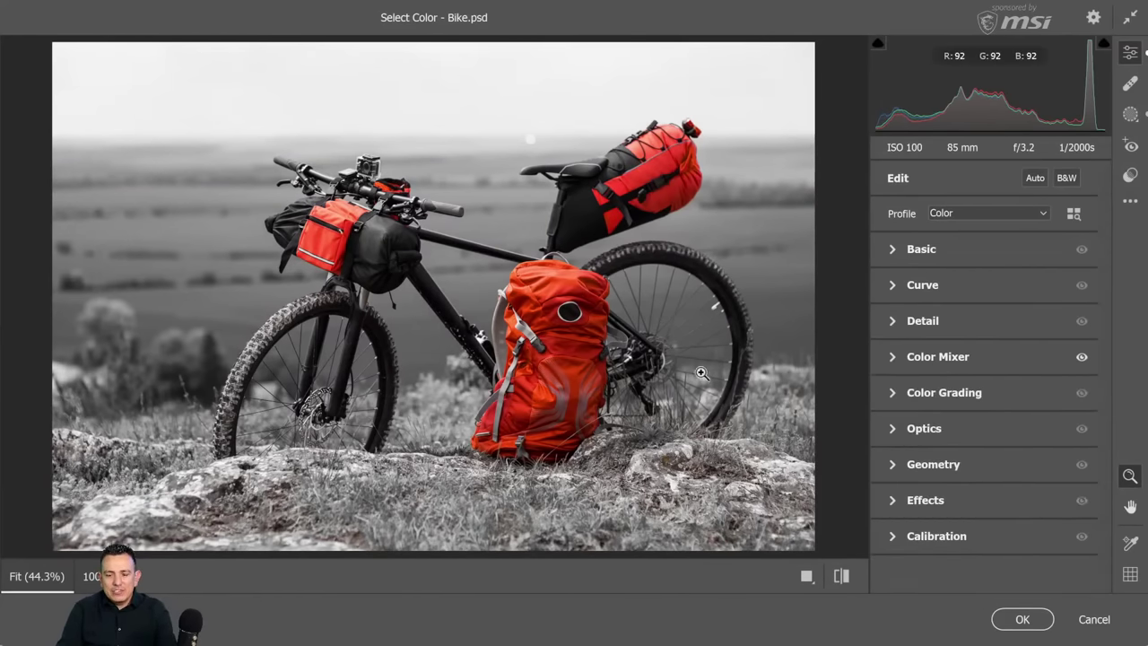
{"action": "left_click", "coordinate": [1129, 114]}
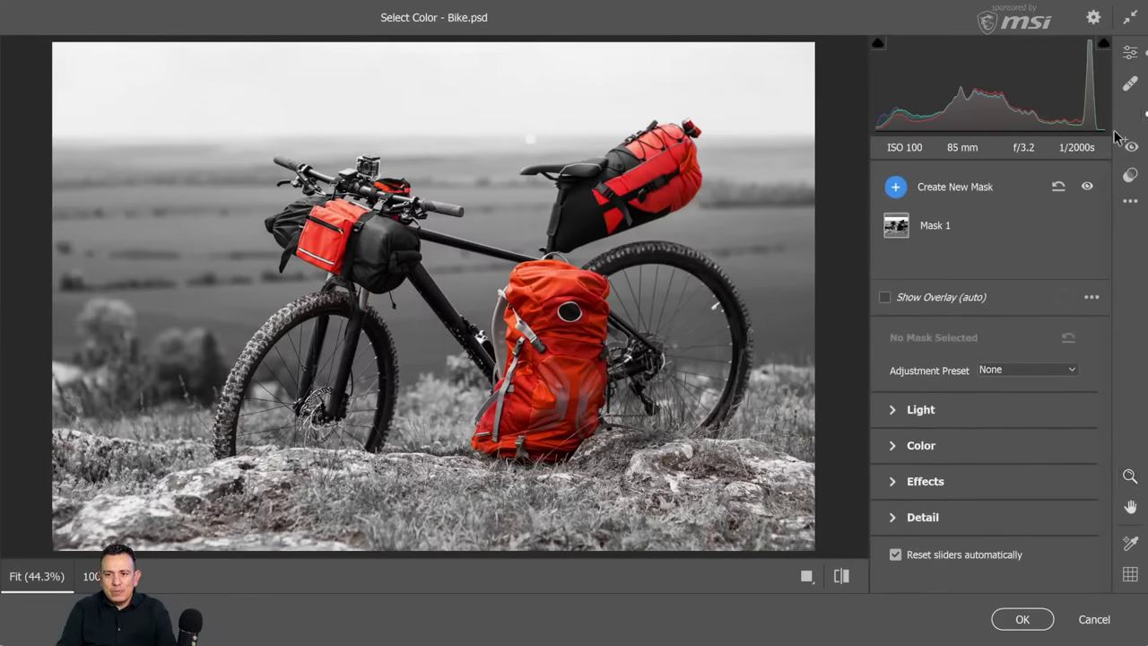
{"action": "left_click", "coordinate": [941, 225]}
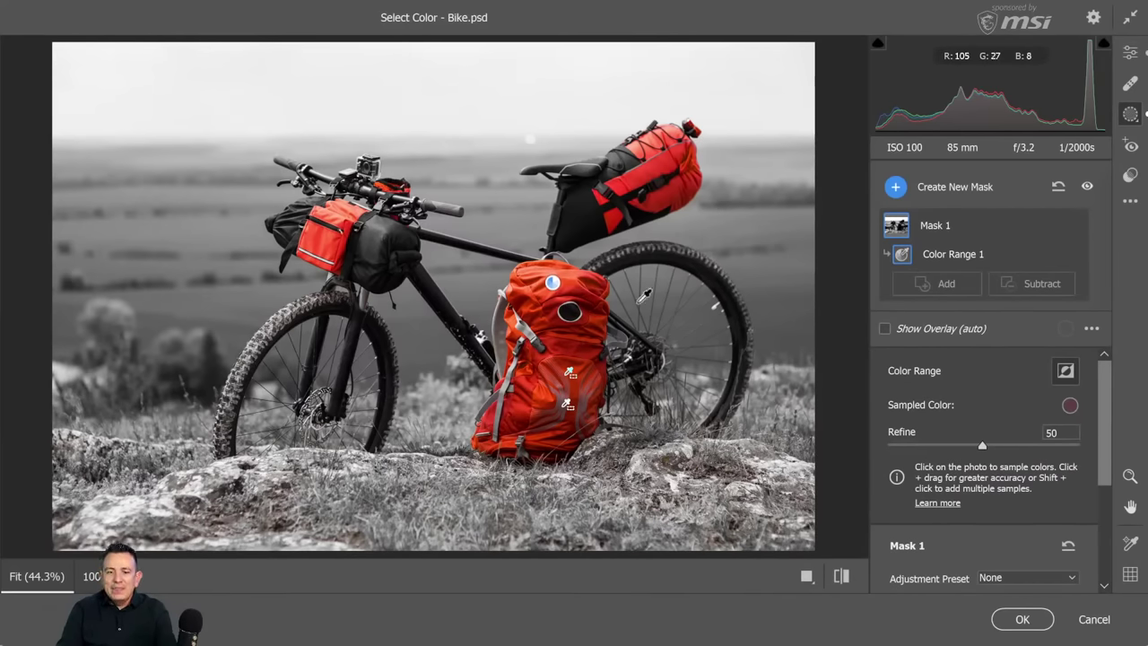
{"action": "left_click", "coordinate": [1127, 55]}
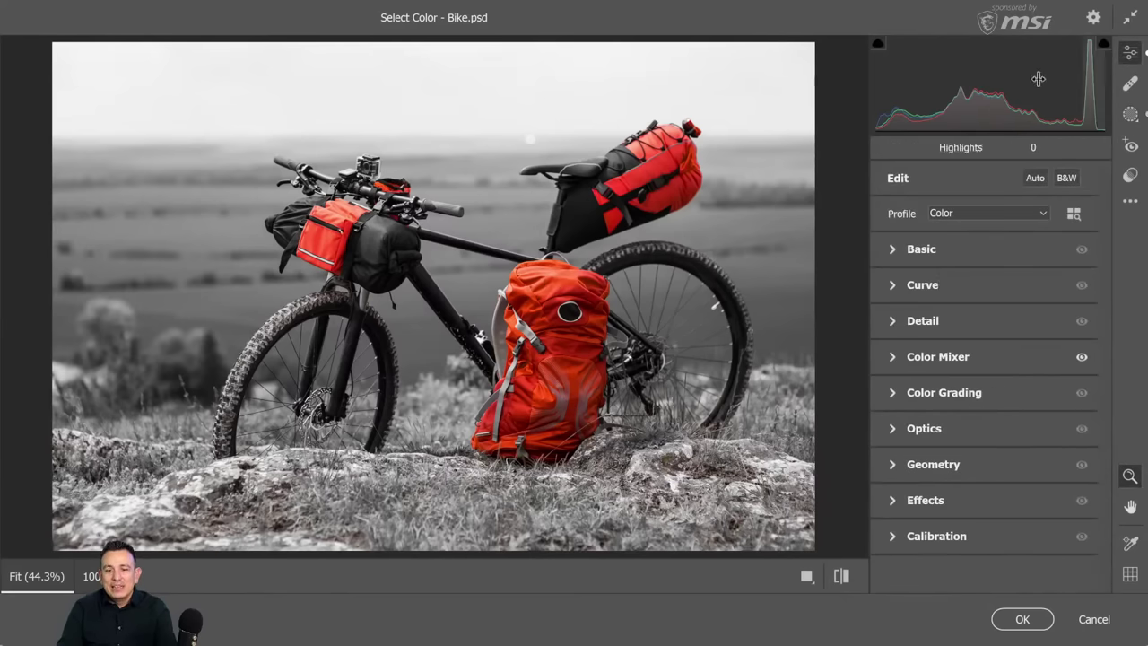
{"action": "left_click", "coordinate": [1131, 202]}
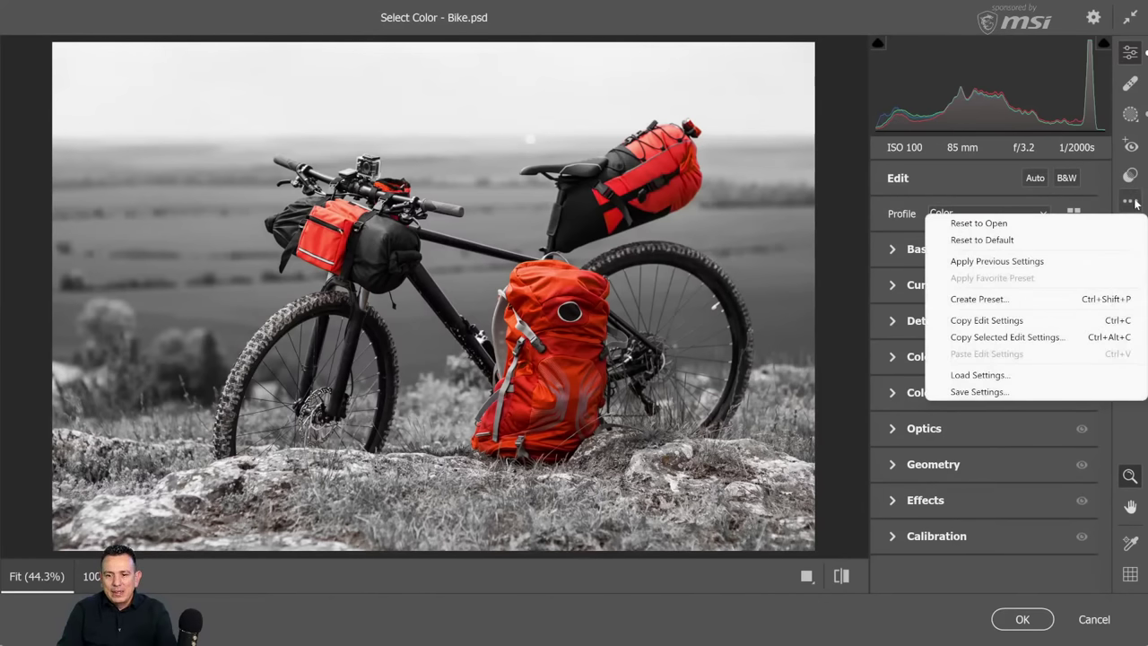
{"action": "left_click", "coordinate": [1019, 227]}
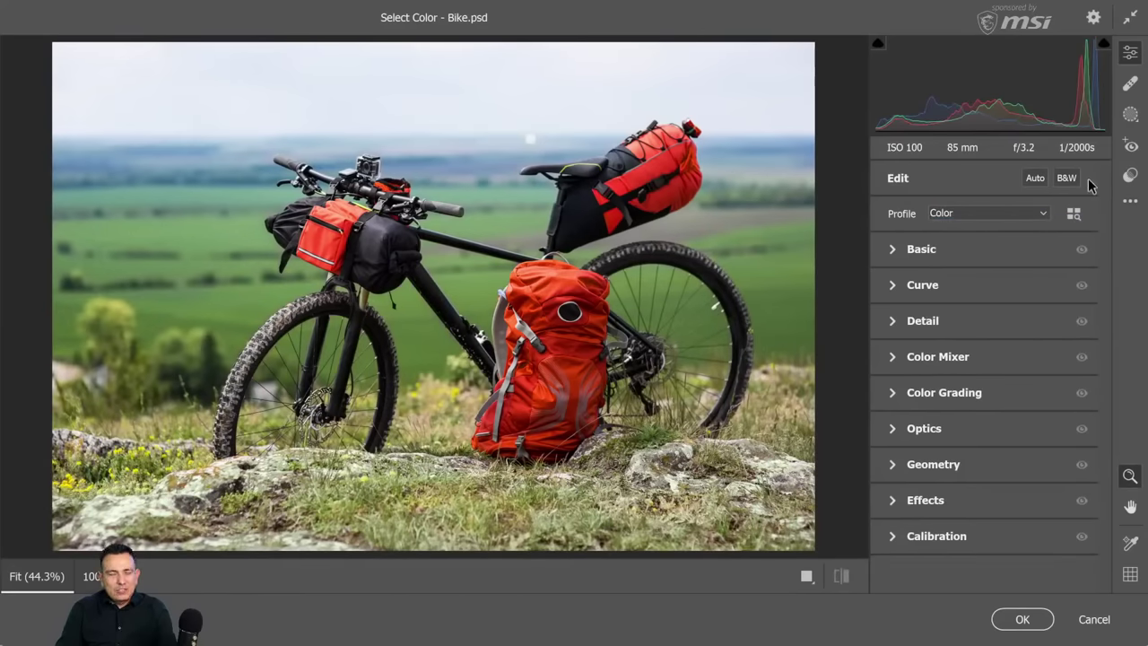
Create a Brush mask, paint over the large red backpack with brush size 6, and hide the mask overlay
{"action": "left_click", "coordinate": [1130, 115]}
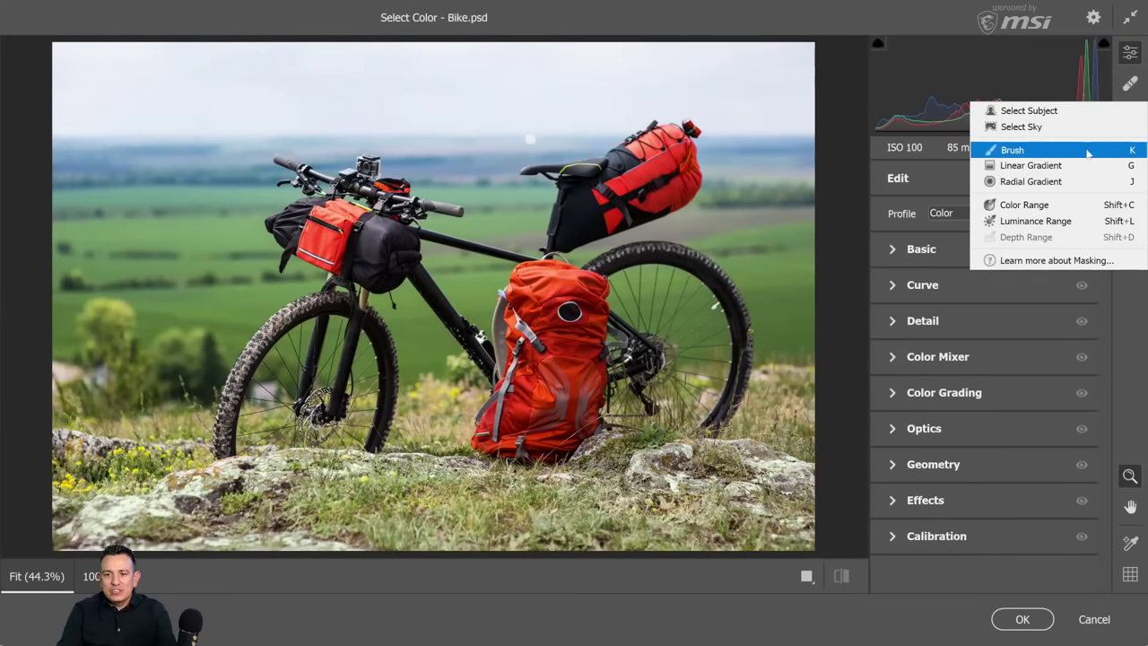
{"action": "left_click", "coordinate": [1083, 153]}
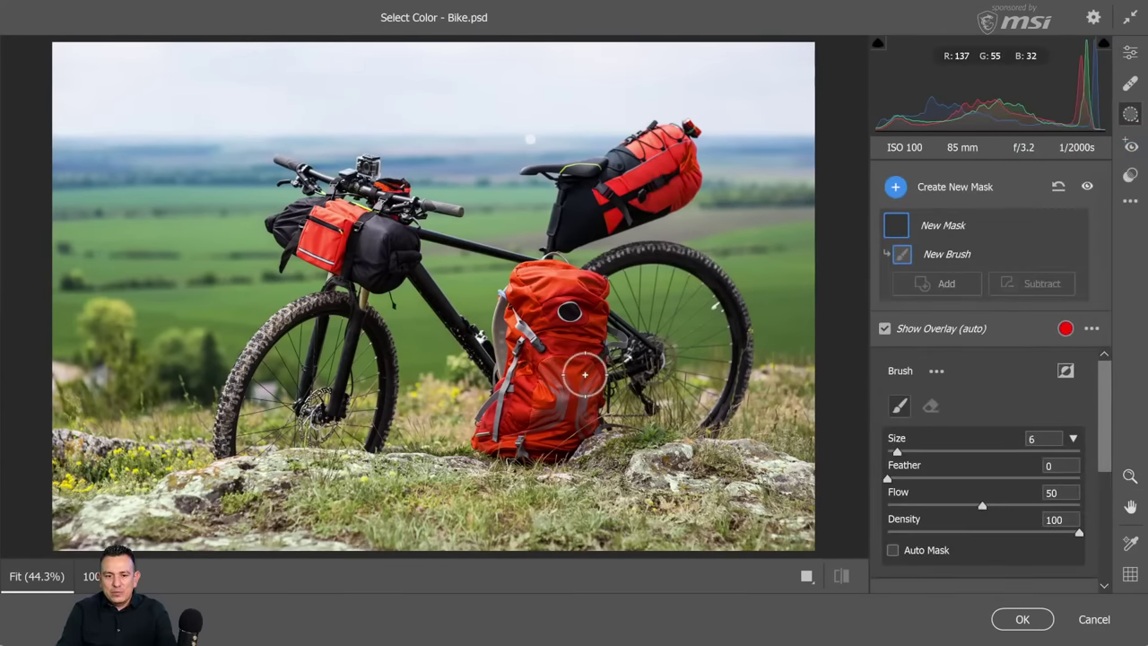
{"action": "mouse_move", "coordinate": [579, 375]}
{"action": "left_mouse_down"}
{"action": "mouse_move", "coordinate": [504, 406]}
{"action": "mouse_move", "coordinate": [509, 331]}
{"action": "mouse_move", "coordinate": [497, 326]}
{"action": "mouse_move", "coordinate": [541, 286]}
{"action": "mouse_move", "coordinate": [571, 316]}
{"action": "left_mouse_up"}
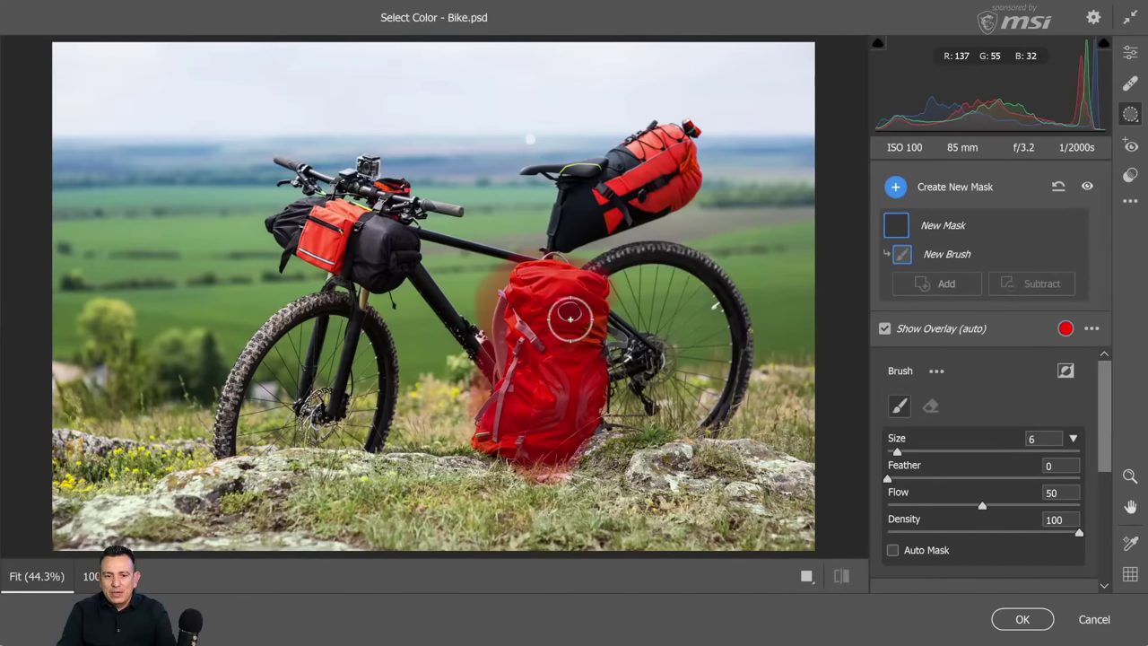
{"action": "left_click", "coordinate": [884, 329]}
Set the Saturation of Mask 1 to -100 in its color adjustments
{"action": "scroll", "coordinate": [953, 485], "scroll_direction": "down", "scroll_amount": 5}
{"action": "left_click", "coordinate": [921, 493]}
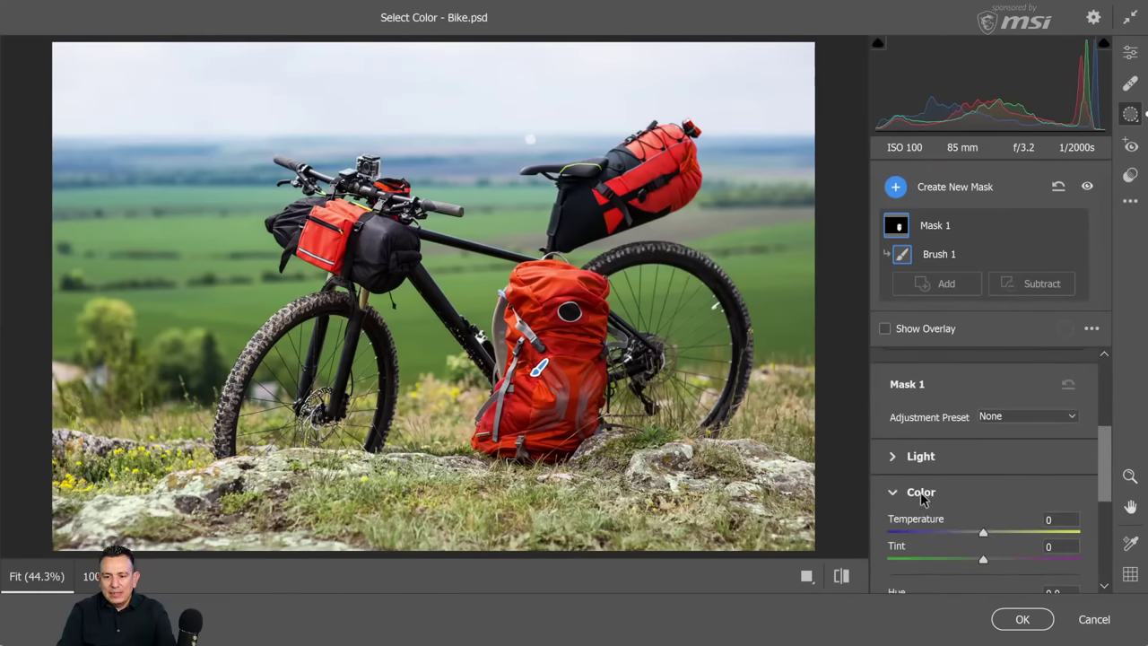
{"action": "scroll", "coordinate": [977, 529], "scroll_direction": "down", "scroll_amount": 4}
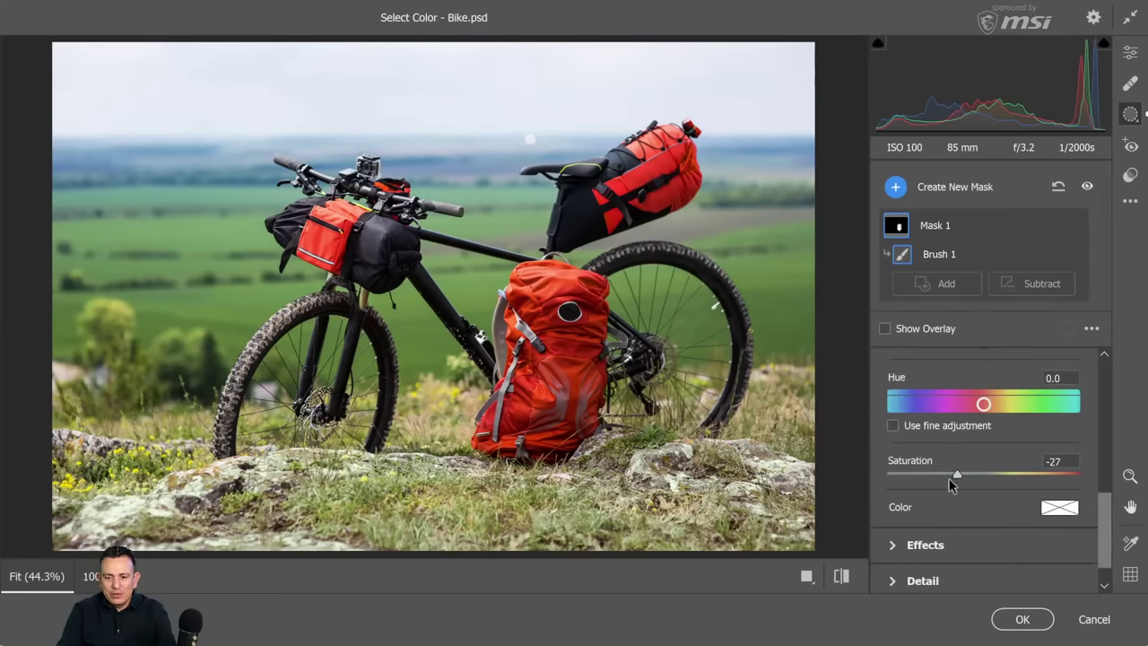
{"action": "left_click_drag", "start_coordinate": [956, 474], "coordinate": [887, 475]}
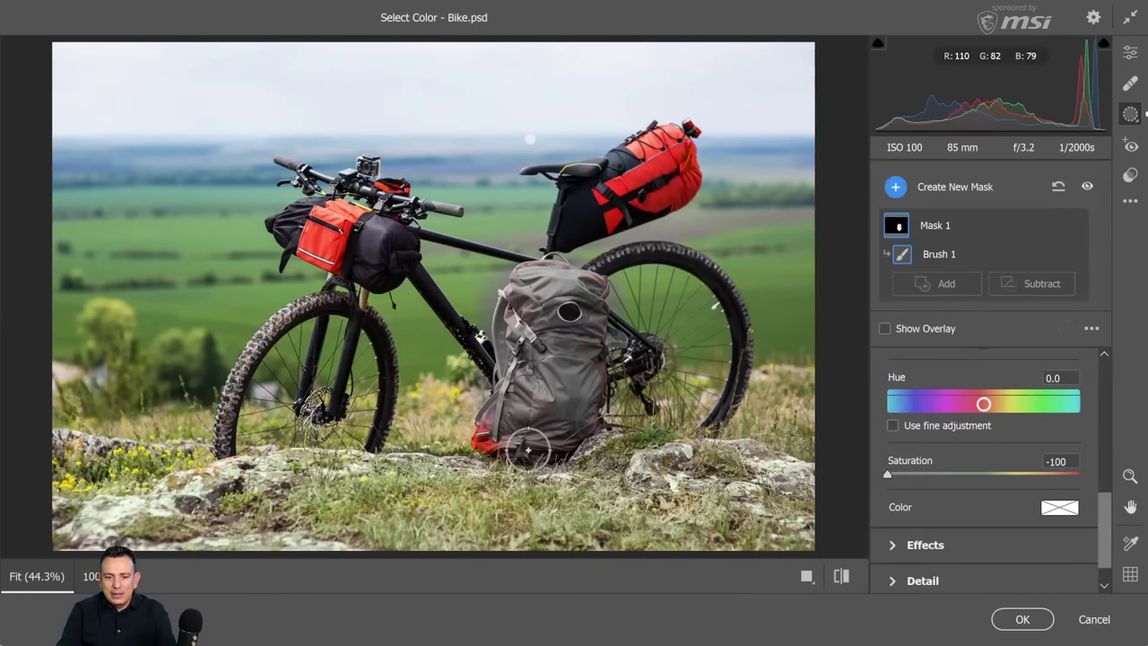
Paint Brush 1 over the rest of the backpack, the saddle bag and the handlebar bags, and invert the brush component
{"action": "mouse_move", "coordinate": [527, 450]}
{"action": "left_mouse_down"}
{"action": "mouse_move", "coordinate": [478, 431]}
{"action": "mouse_move", "coordinate": [535, 434]}
{"action": "left_mouse_up"}
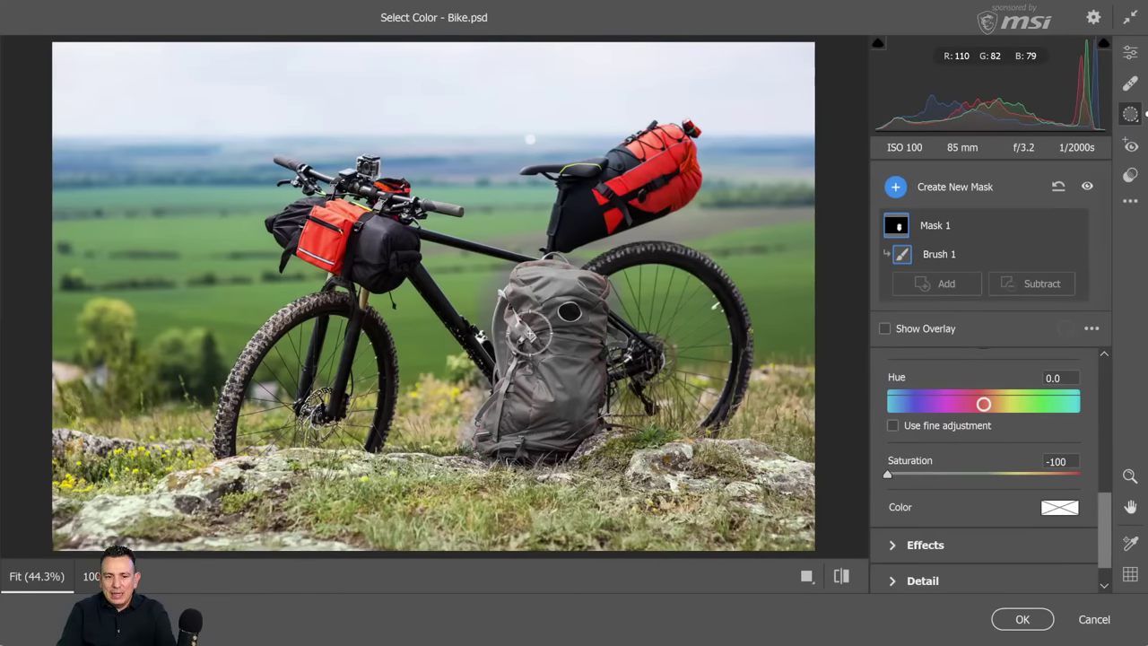
{"action": "mouse_move", "coordinate": [610, 187]}
{"action": "left_mouse_down"}
{"action": "mouse_move", "coordinate": [602, 161]}
{"action": "mouse_move", "coordinate": [678, 128]}
{"action": "mouse_move", "coordinate": [661, 192]}
{"action": "mouse_move", "coordinate": [688, 135]}
{"action": "mouse_move", "coordinate": [684, 190]}
{"action": "mouse_move", "coordinate": [644, 196]}
{"action": "mouse_move", "coordinate": [654, 199]}
{"action": "mouse_move", "coordinate": [670, 179]}
{"action": "mouse_move", "coordinate": [619, 181]}
{"action": "mouse_move", "coordinate": [679, 167]}
{"action": "left_mouse_up"}
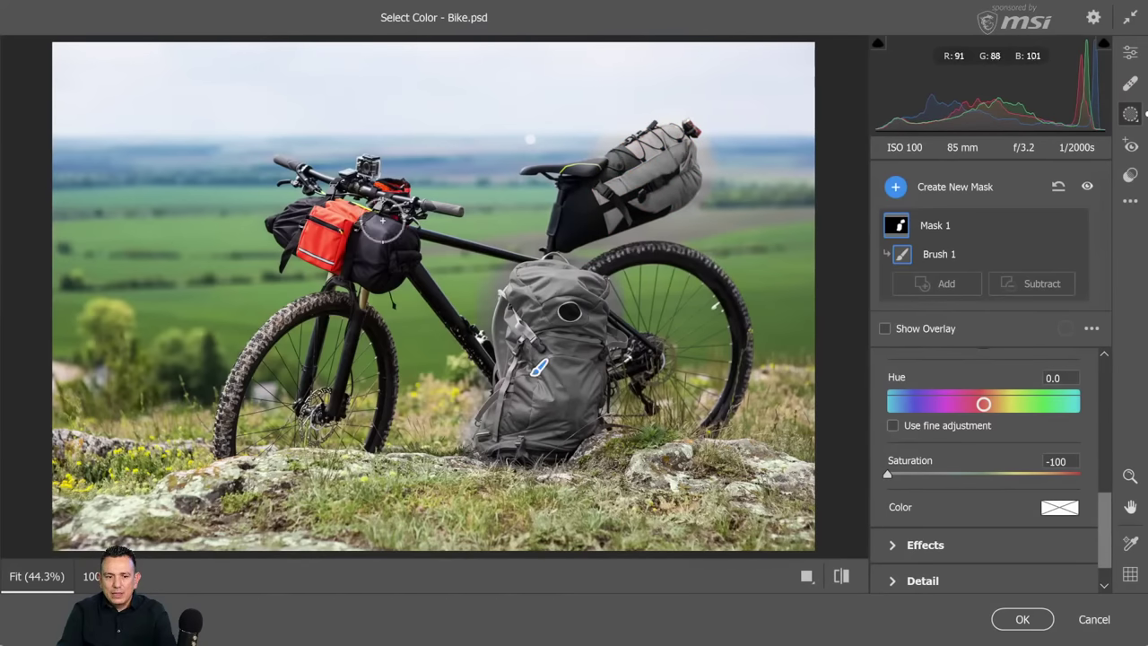
{"action": "mouse_move", "coordinate": [383, 220]}
{"action": "left_mouse_down"}
{"action": "mouse_move", "coordinate": [387, 192]}
{"action": "mouse_move", "coordinate": [390, 214]}
{"action": "mouse_move", "coordinate": [354, 243]}
{"action": "mouse_move", "coordinate": [316, 215]}
{"action": "mouse_move", "coordinate": [325, 255]}
{"action": "mouse_move", "coordinate": [340, 237]}
{"action": "left_mouse_up"}
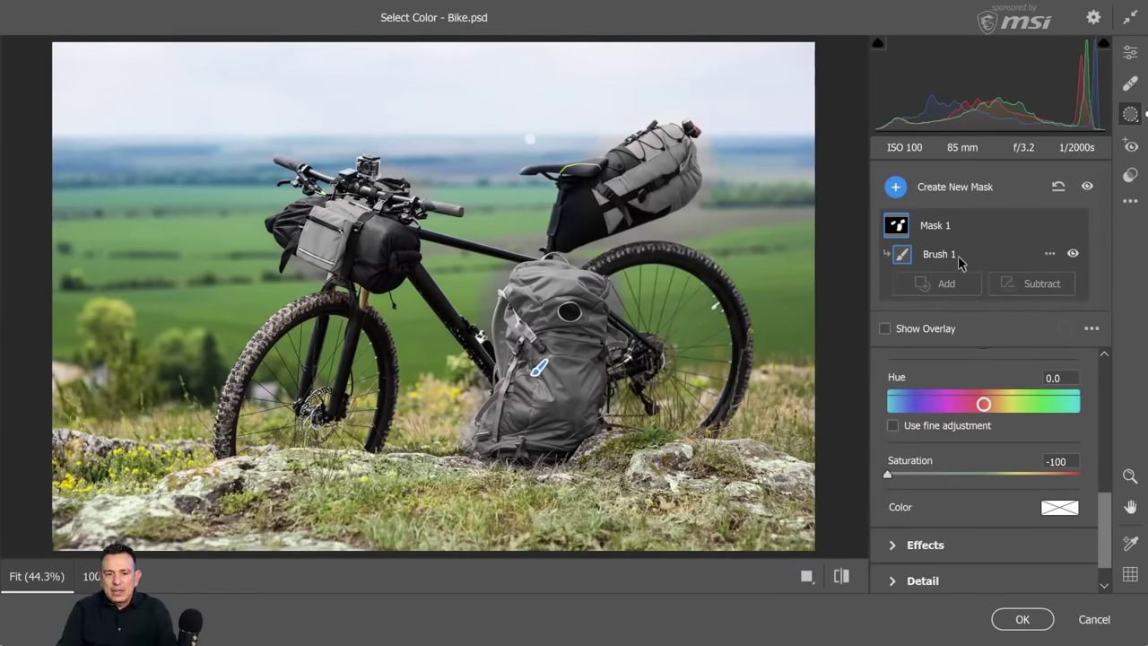
{"action": "left_click", "coordinate": [1049, 254]}
{"action": "left_click", "coordinate": [1035, 303]}
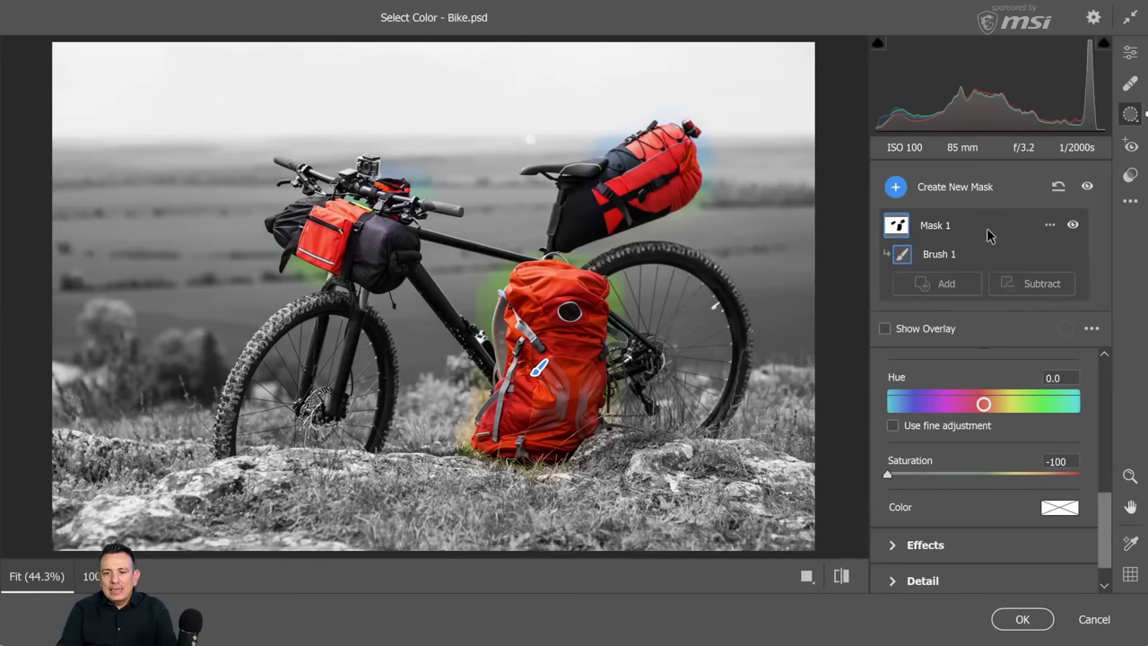
Add a Color Range to Mask 1, sampling the green, yellowish and blue halos around the bags, and apply the Camera Raw edits
{"action": "left_click", "coordinate": [954, 285]}
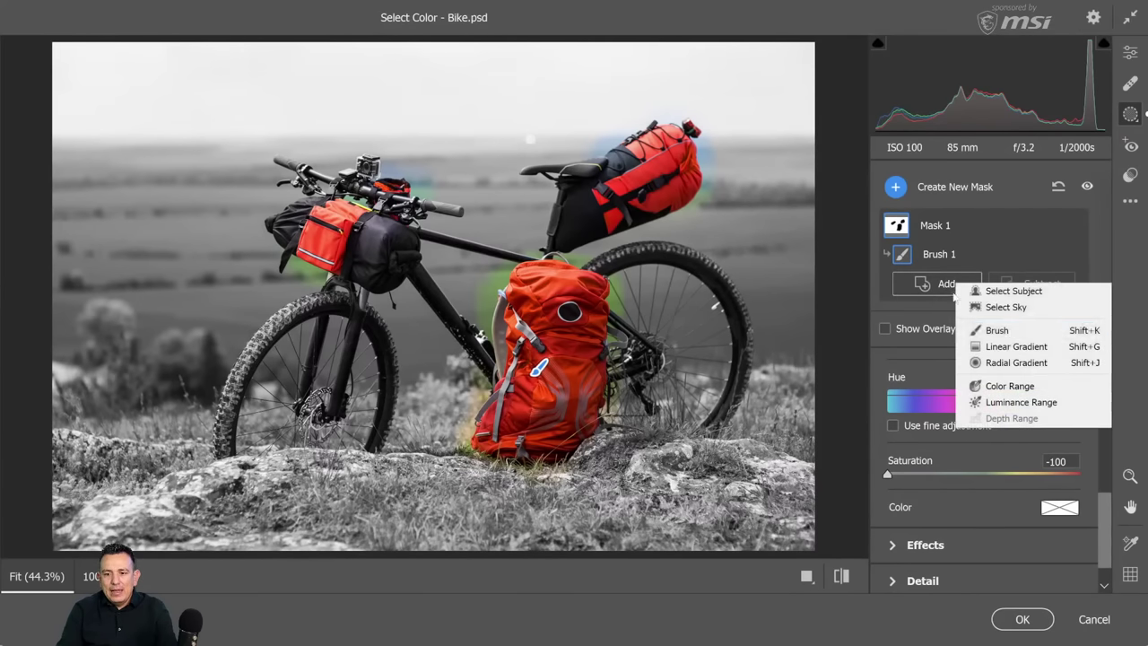
{"action": "left_click", "coordinate": [1022, 387]}
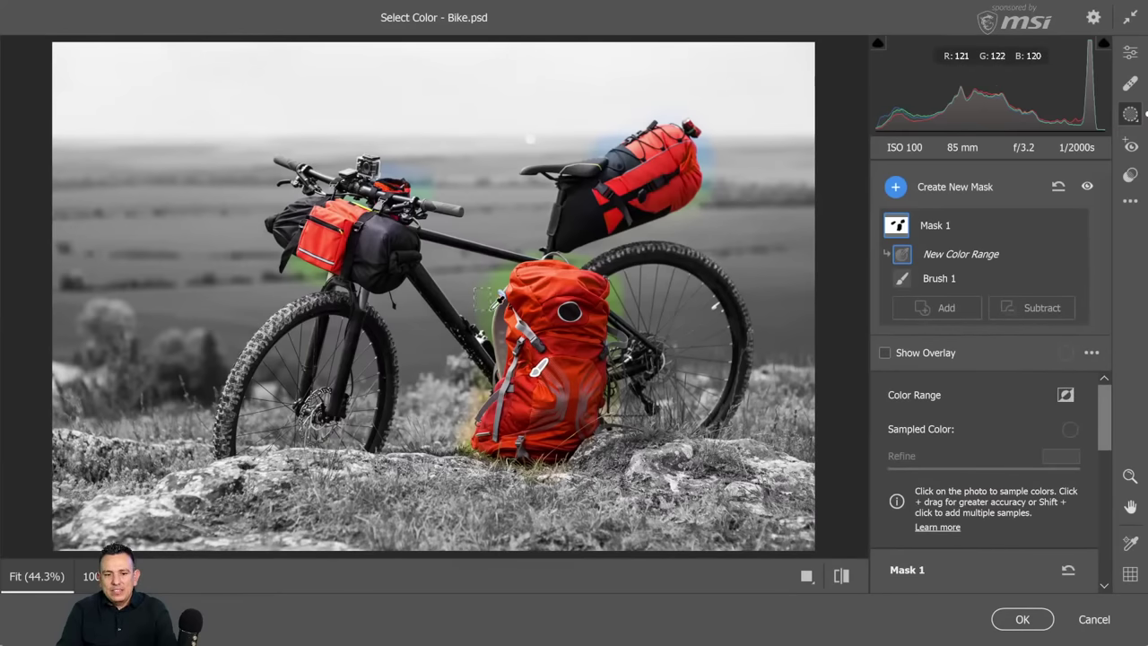
{"action": "left_click", "coordinate": [482, 297]}
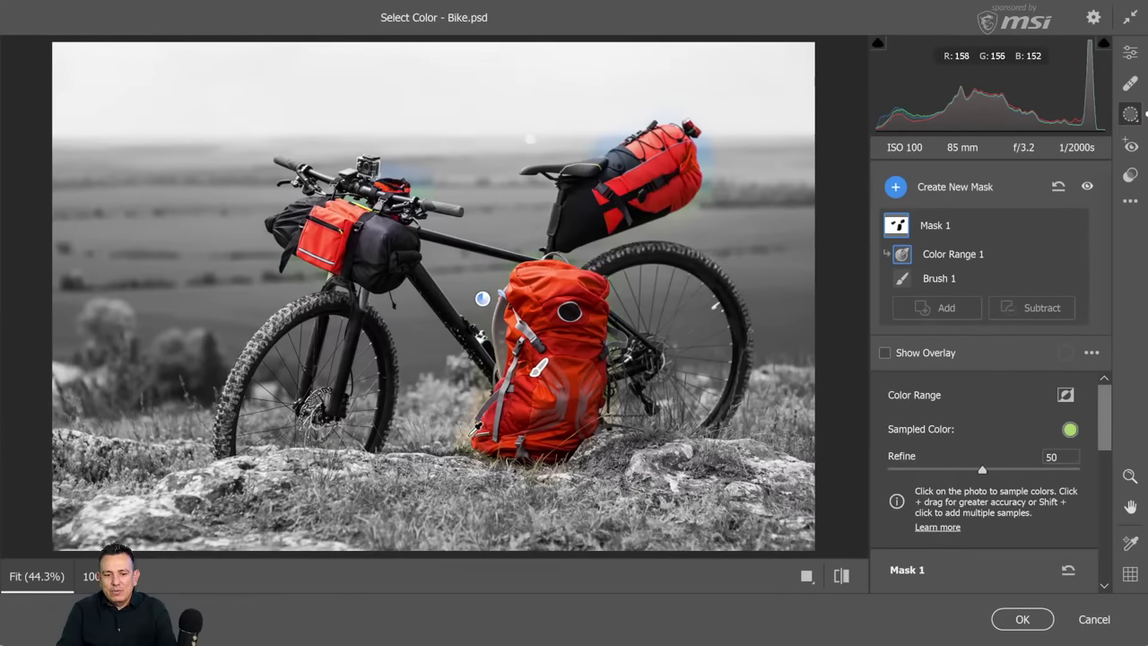
{"action": "left_click", "coordinate": [467, 432]}
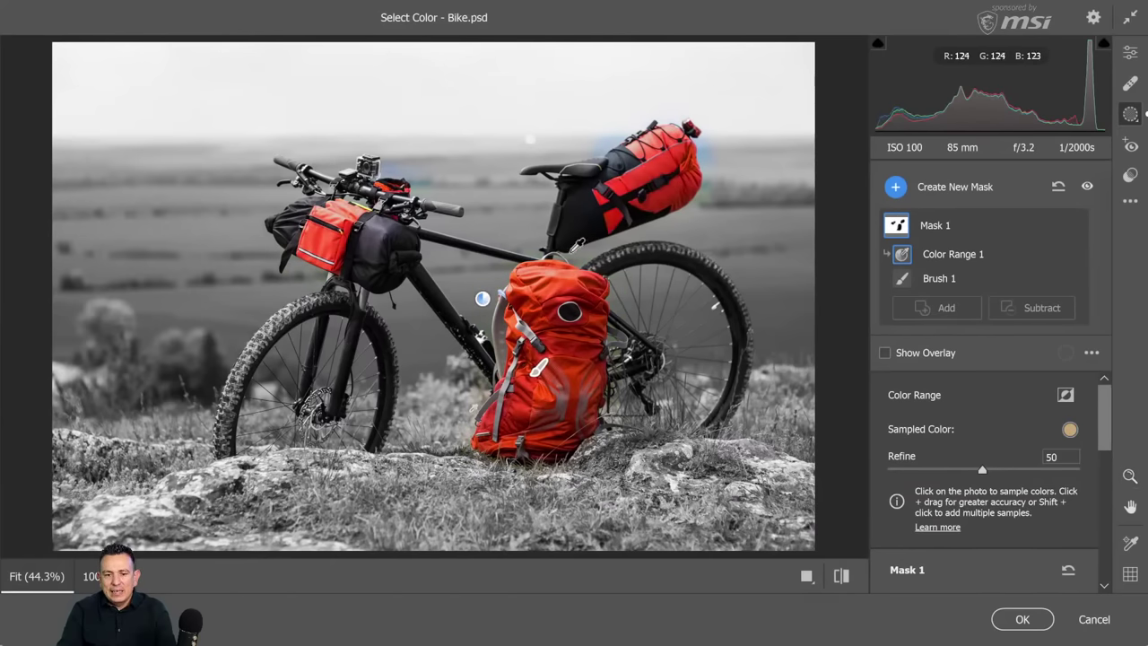
{"action": "key", "text": "alt"}
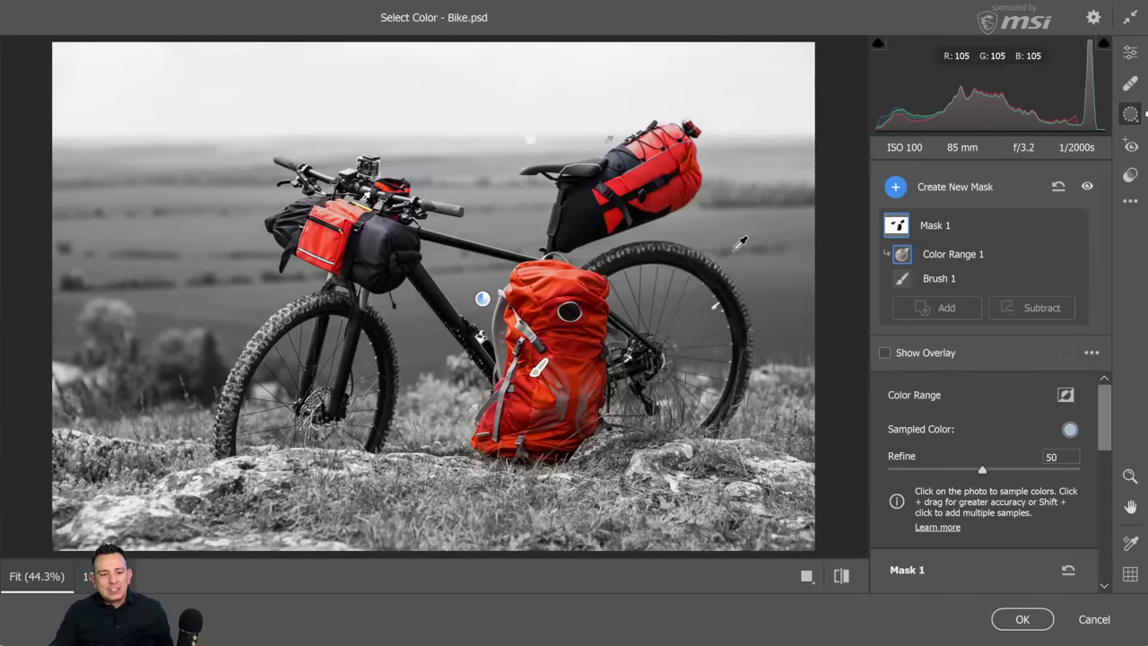
{"action": "left_click", "coordinate": [1027, 620]}
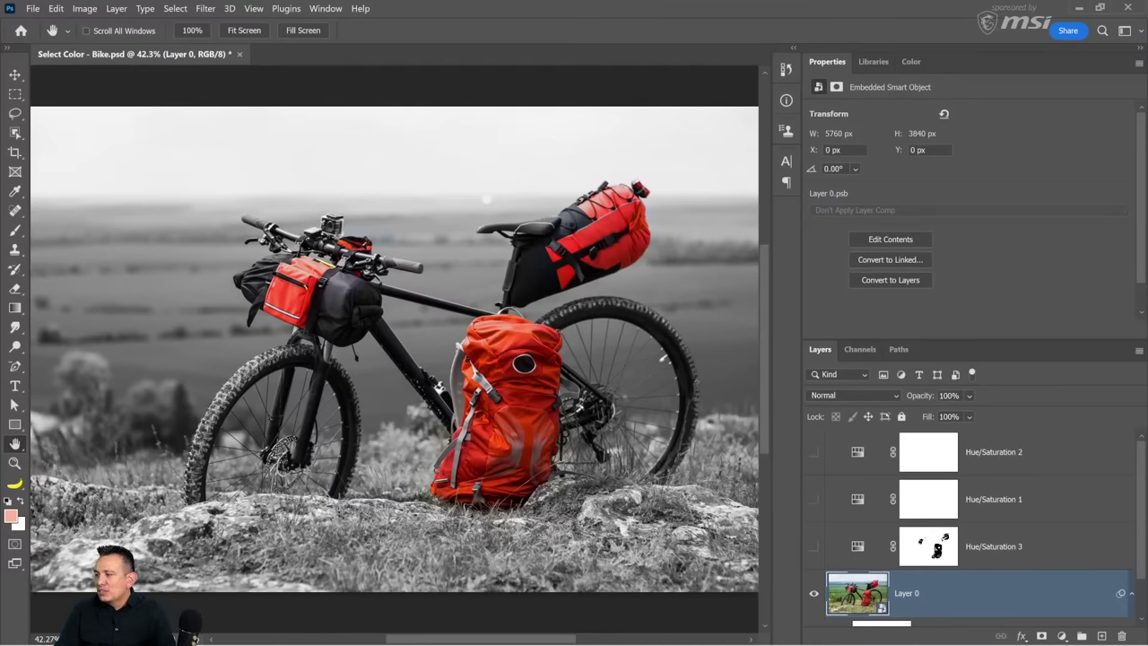
Show Hue/Saturation 3 and replace the mask of Hue/Saturation 1 with a copy of its mask and that of Hue/Saturation 2 with an inverted copy
{"action": "left_click", "coordinate": [926, 551]}
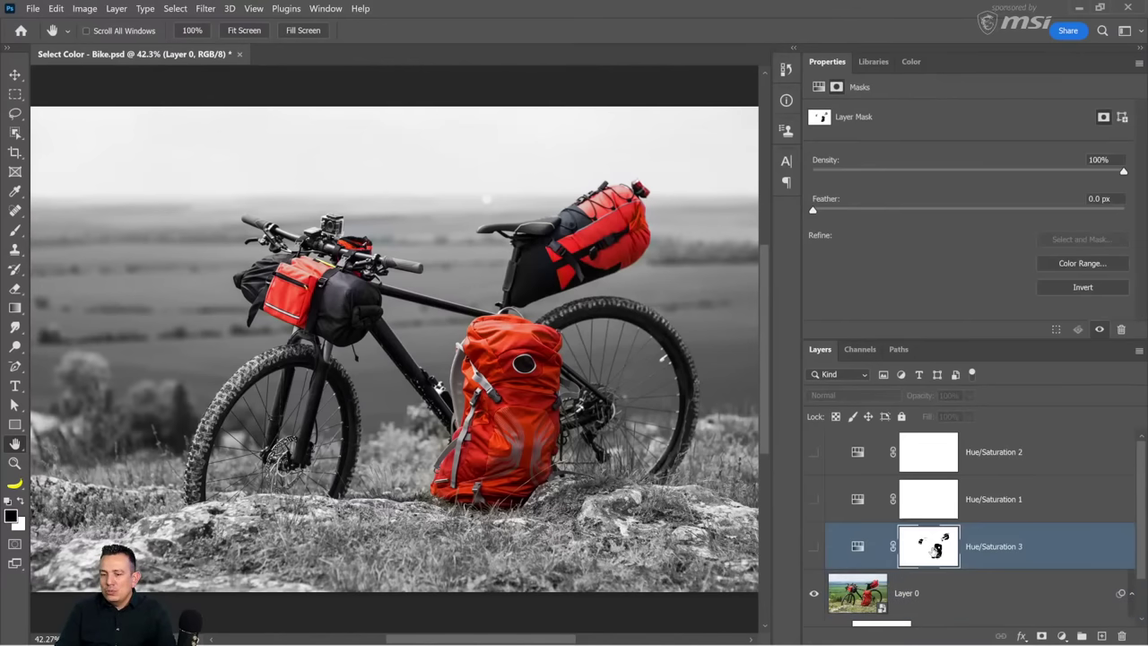
{"action": "left_click", "coordinate": [813, 556]}
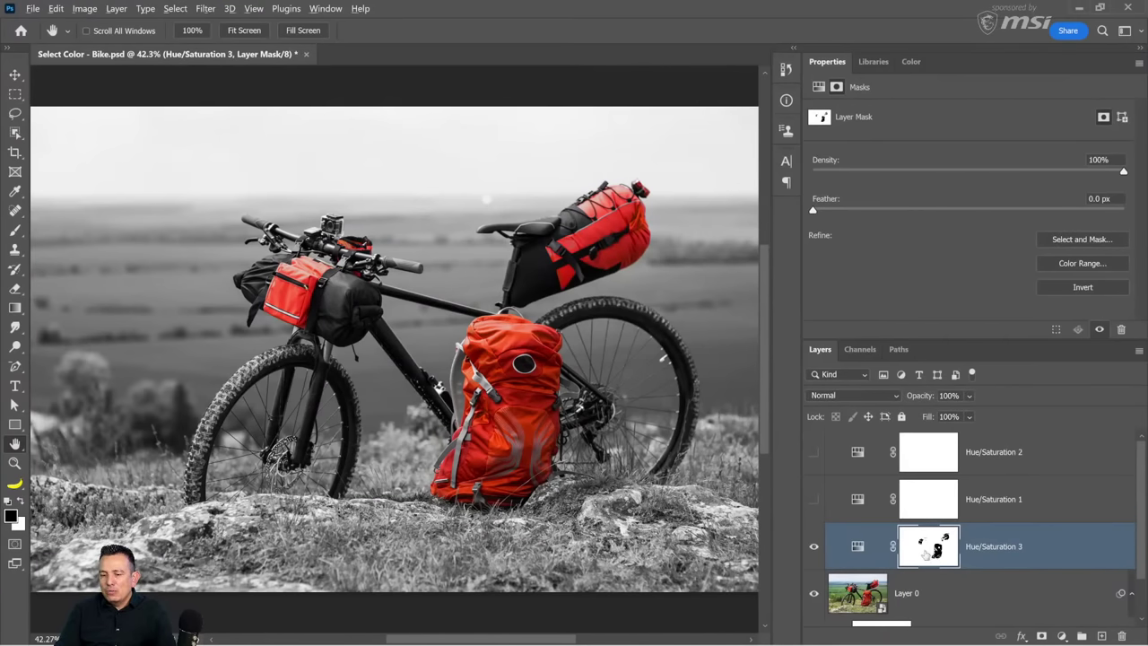
{"action": "left_click_drag", "start_coordinate": [926, 550], "coordinate": [928, 503]}
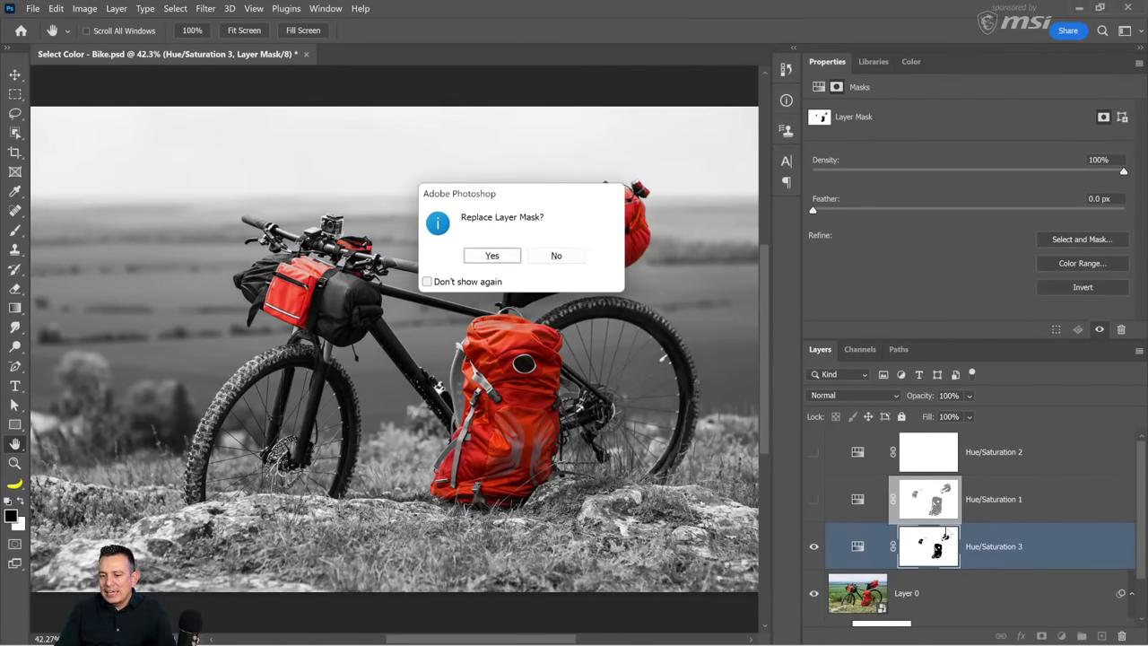
{"action": "left_click", "coordinate": [498, 260]}
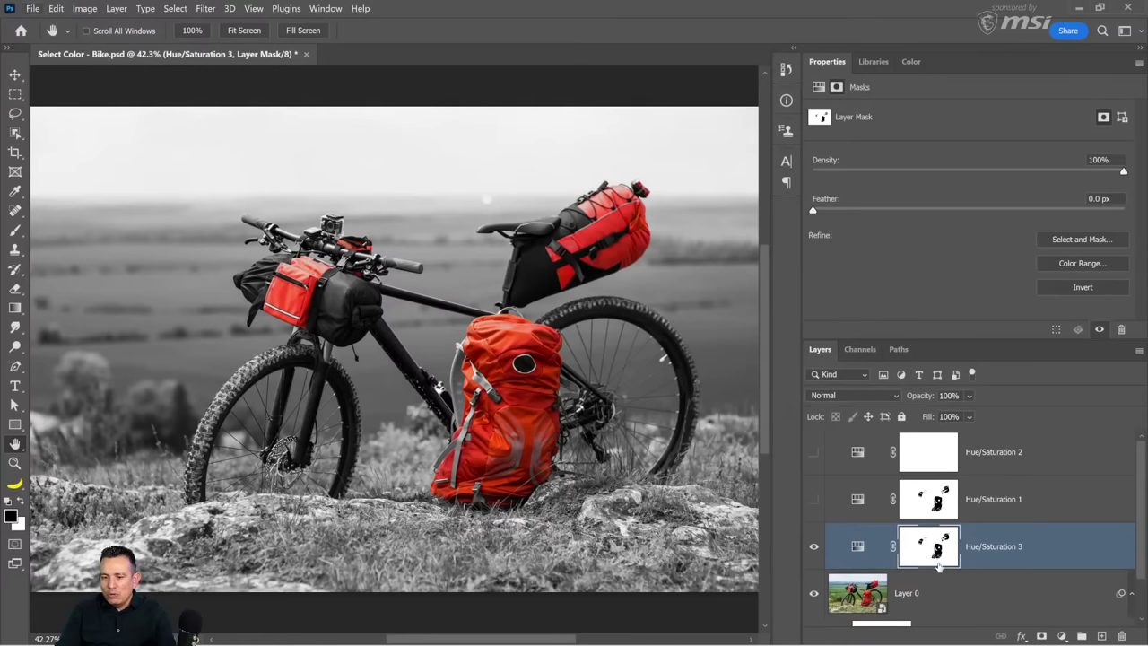
{"action": "left_click_drag", "start_coordinate": [939, 548], "coordinate": [939, 459]}
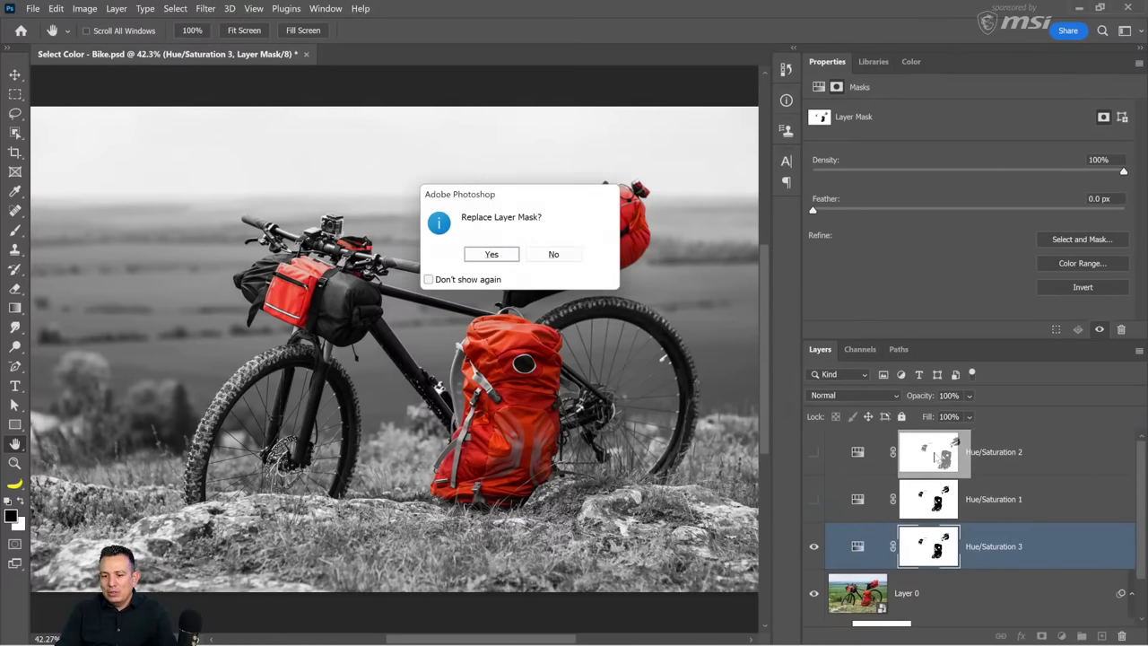
{"action": "left_click", "coordinate": [492, 256]}
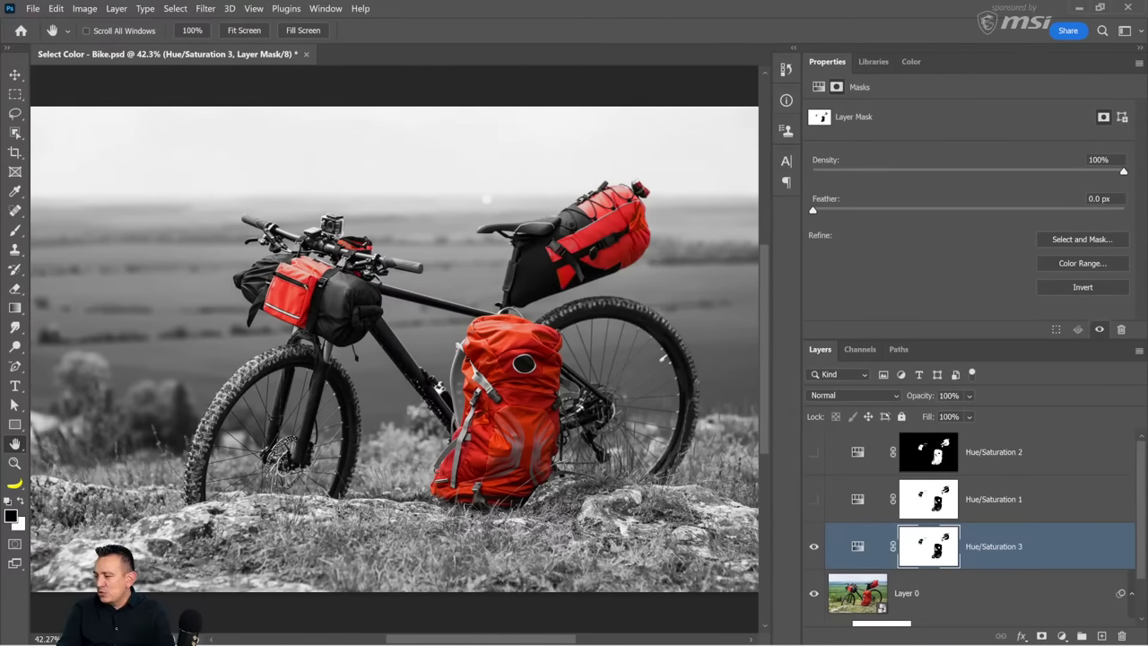
Switch to Chrome and read the MSI Creator Z16P overview from the performance section down to the Golden Ratio Display section
{"action": "mouse_move", "coordinate": [574, 642]}
{"action": "key", "text": "alt+Tab"}
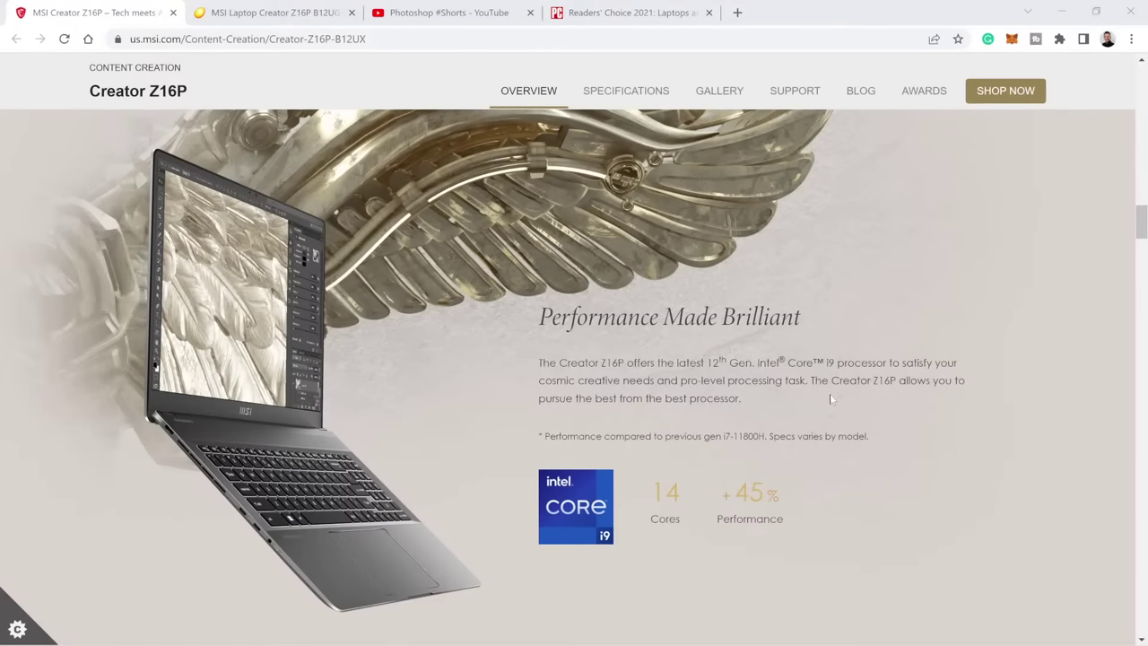
{"action": "scroll", "coordinate": [827, 410], "scroll_direction": "down", "scroll_amount": 1}
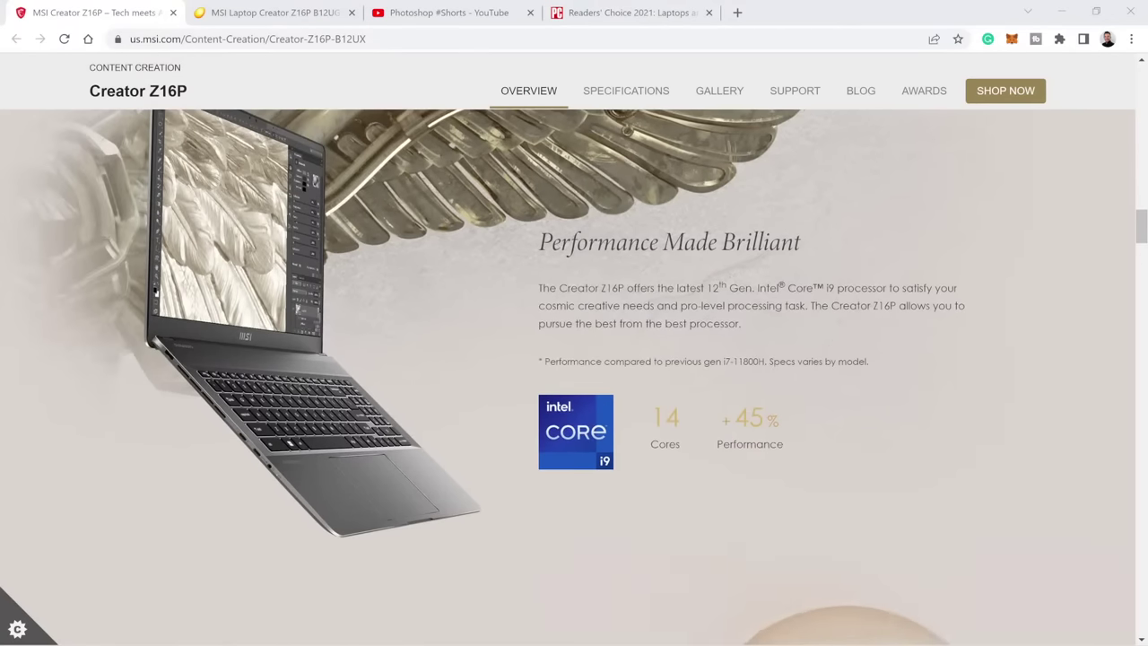
{"action": "scroll", "coordinate": [829, 411], "scroll_direction": "down", "scroll_amount": 1}
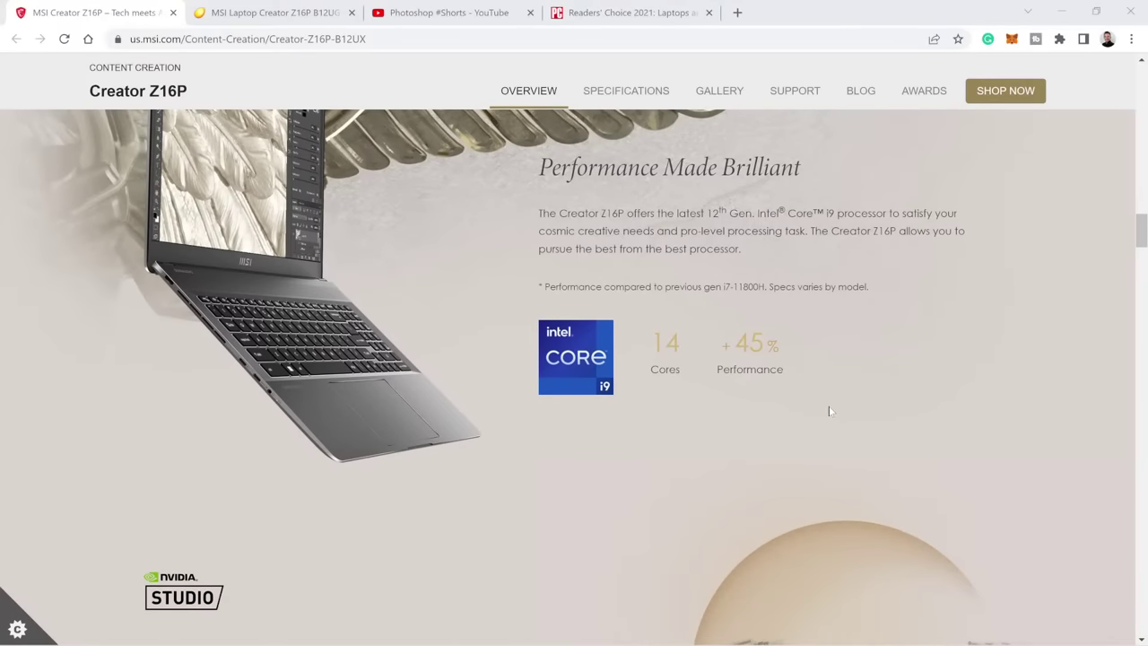
{"action": "scroll", "coordinate": [830, 412], "scroll_direction": "down", "scroll_amount": 1}
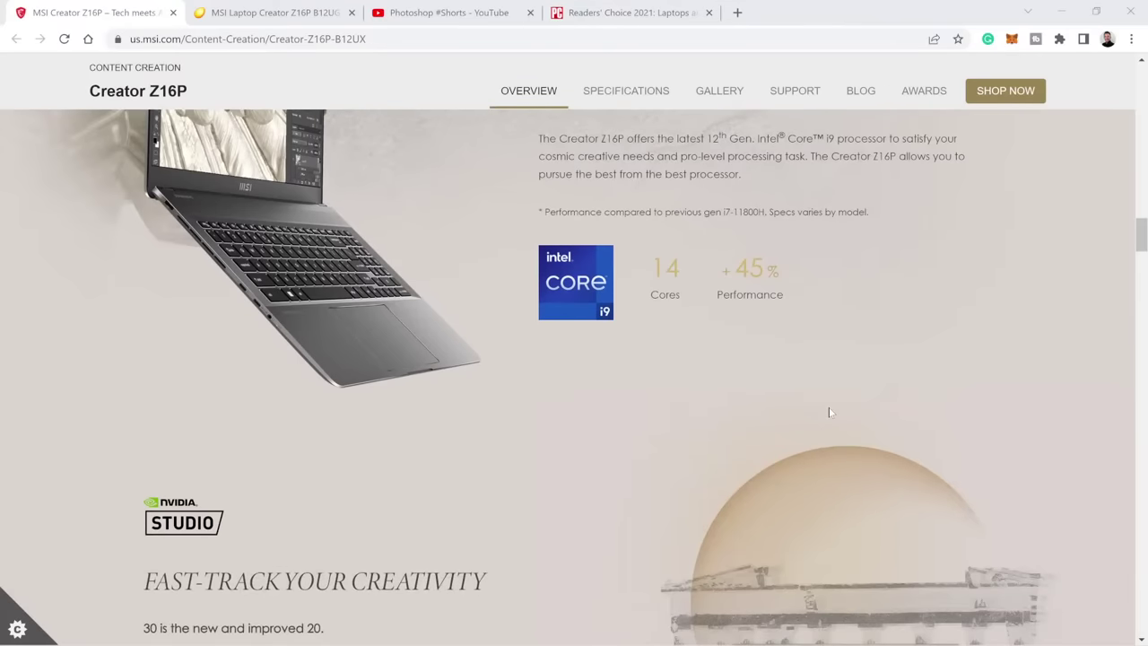
{"action": "scroll", "coordinate": [829, 412], "scroll_direction": "down", "scroll_amount": 5}
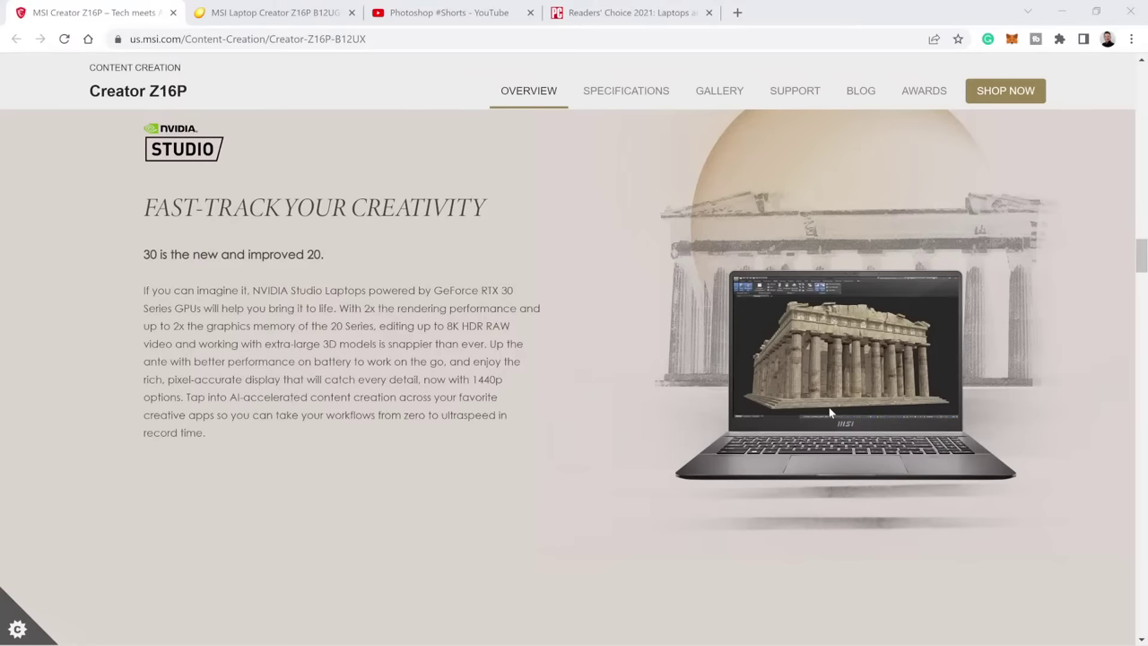
{"action": "scroll", "coordinate": [828, 406], "scroll_direction": "down", "scroll_amount": 1}
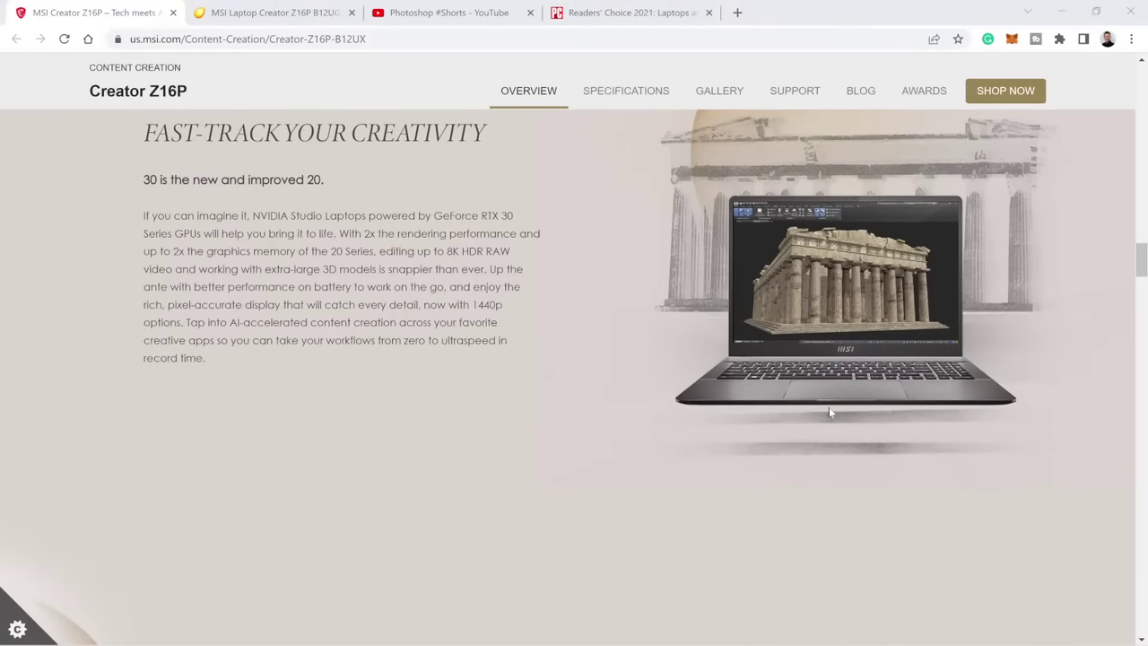
{"action": "scroll", "coordinate": [828, 409], "scroll_direction": "down", "scroll_amount": 6}
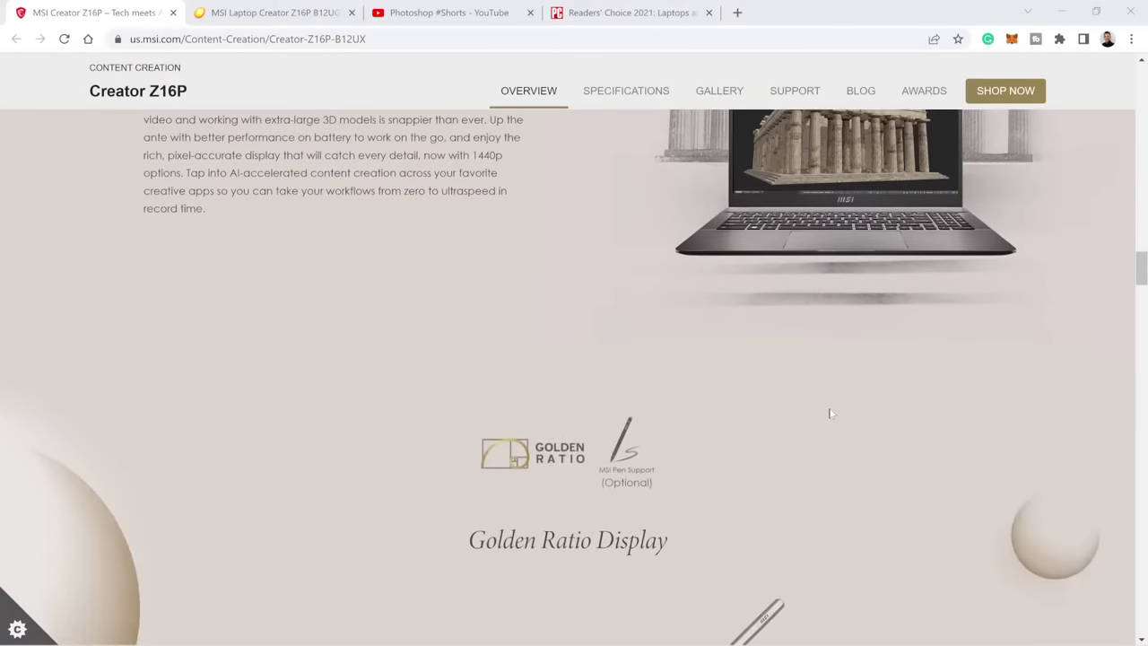
Examine the Golden Ratio Display, screen quality and Vapor Chamber Cooler sections of the MSI Creator Z16P overview
{"action": "scroll", "coordinate": [828, 413], "scroll_direction": "down", "scroll_amount": 1}
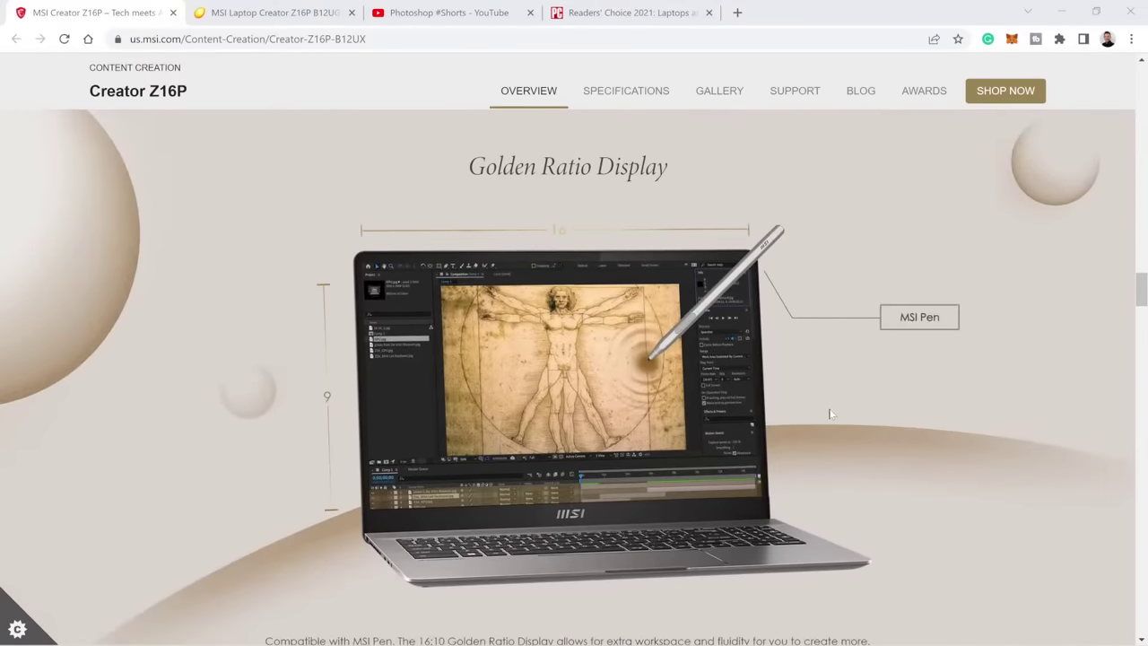
{"action": "scroll", "coordinate": [829, 413], "scroll_direction": "down", "scroll_amount": 1}
{"action": "scroll", "coordinate": [828, 413], "scroll_direction": "up", "scroll_amount": 1}
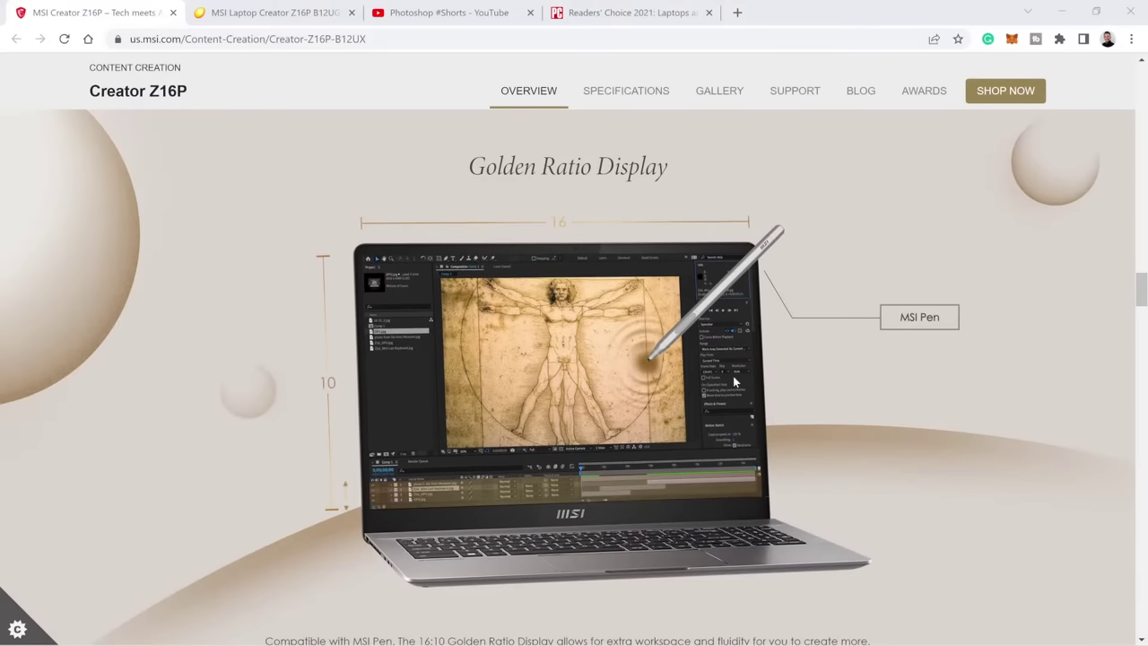
{"action": "scroll", "coordinate": [731, 390], "scroll_direction": "down", "scroll_amount": 2}
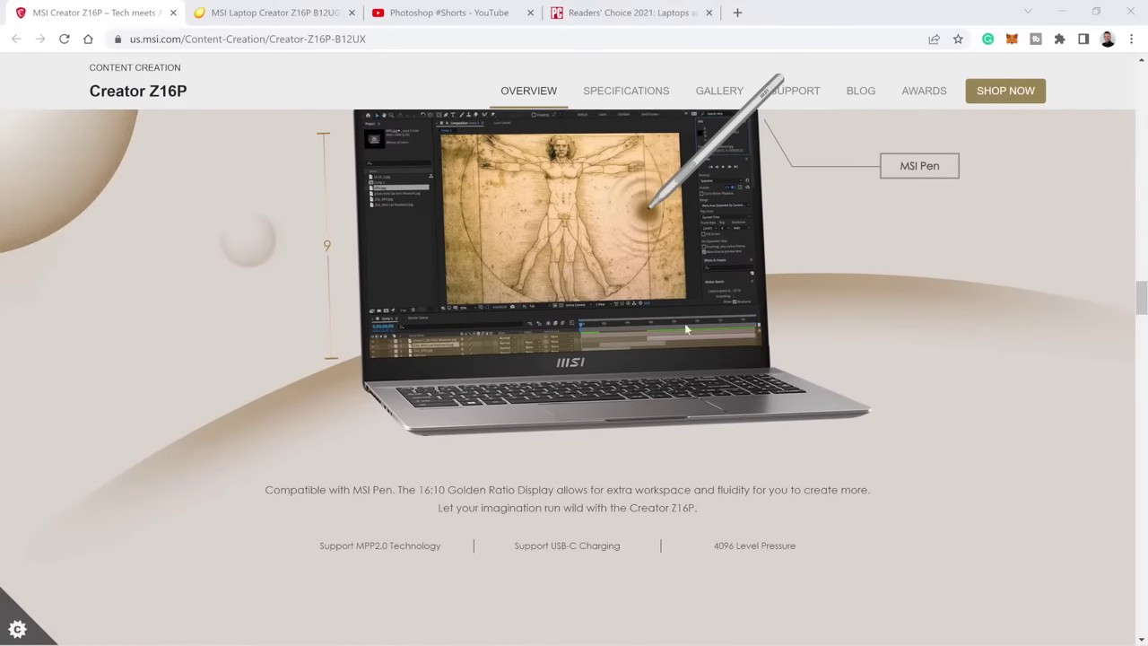
{"action": "scroll", "coordinate": [683, 339], "scroll_direction": "down", "scroll_amount": 8}
{"action": "scroll", "coordinate": [683, 339], "scroll_direction": "down", "scroll_amount": 5}
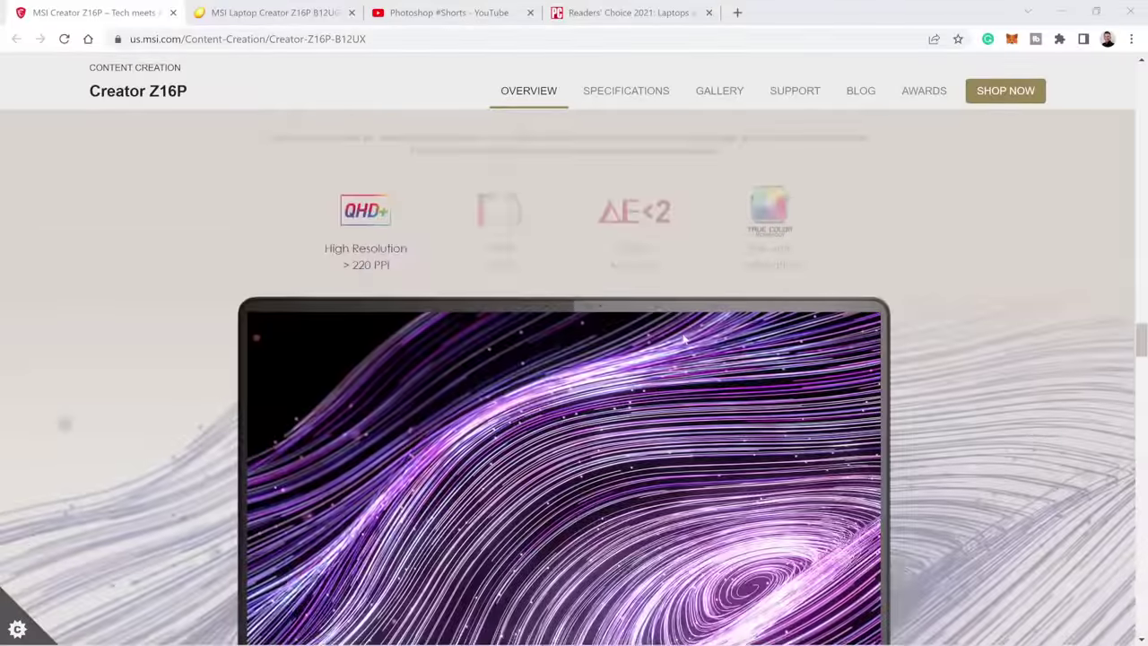
{"action": "scroll", "coordinate": [683, 339], "scroll_direction": "down", "scroll_amount": 6}
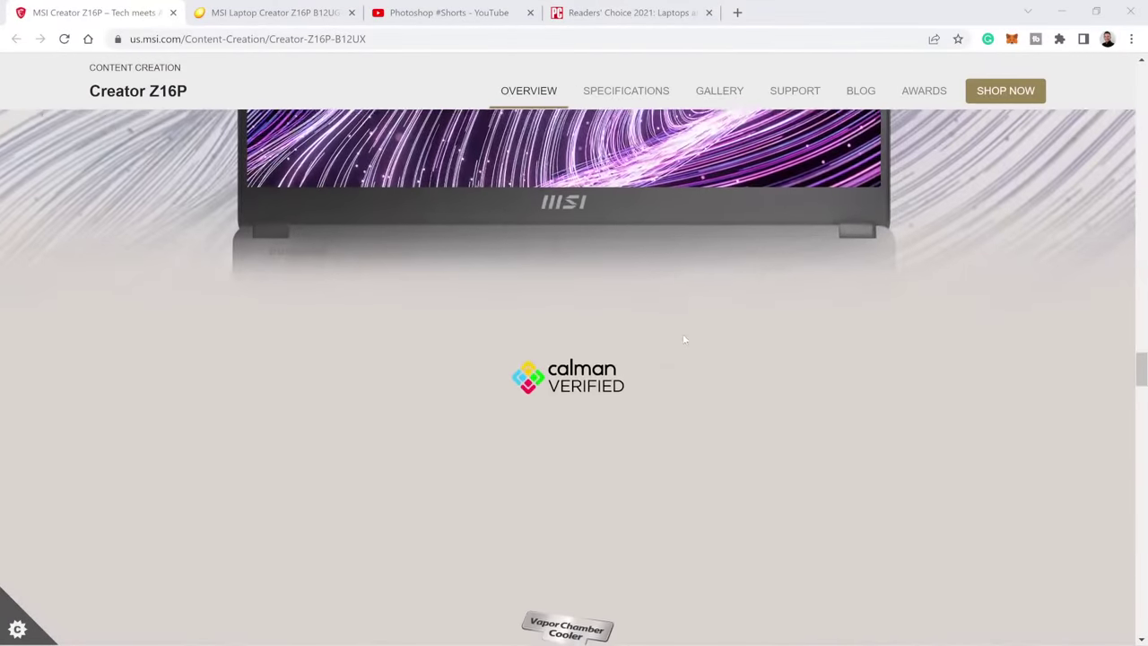
{"action": "scroll", "coordinate": [682, 336], "scroll_direction": "down", "scroll_amount": 7}
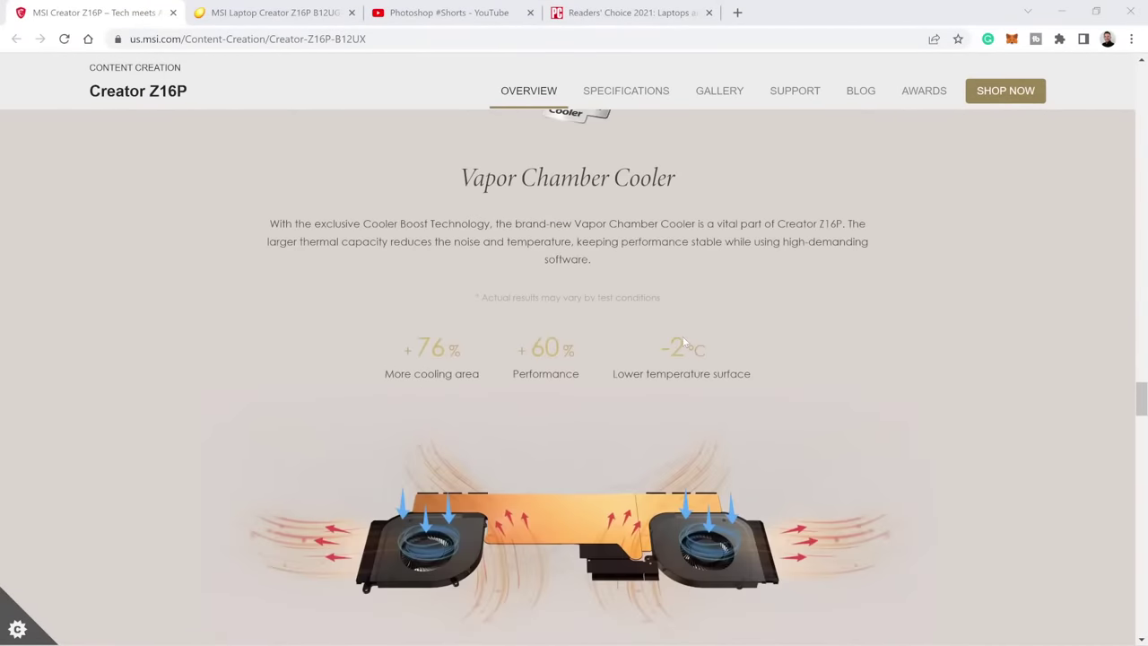
Read the battery, I/O ports and specification summary sections of the Creator Z16P overview, and return to the page's beginning
{"action": "scroll", "coordinate": [682, 336], "scroll_direction": "down", "scroll_amount": 3}
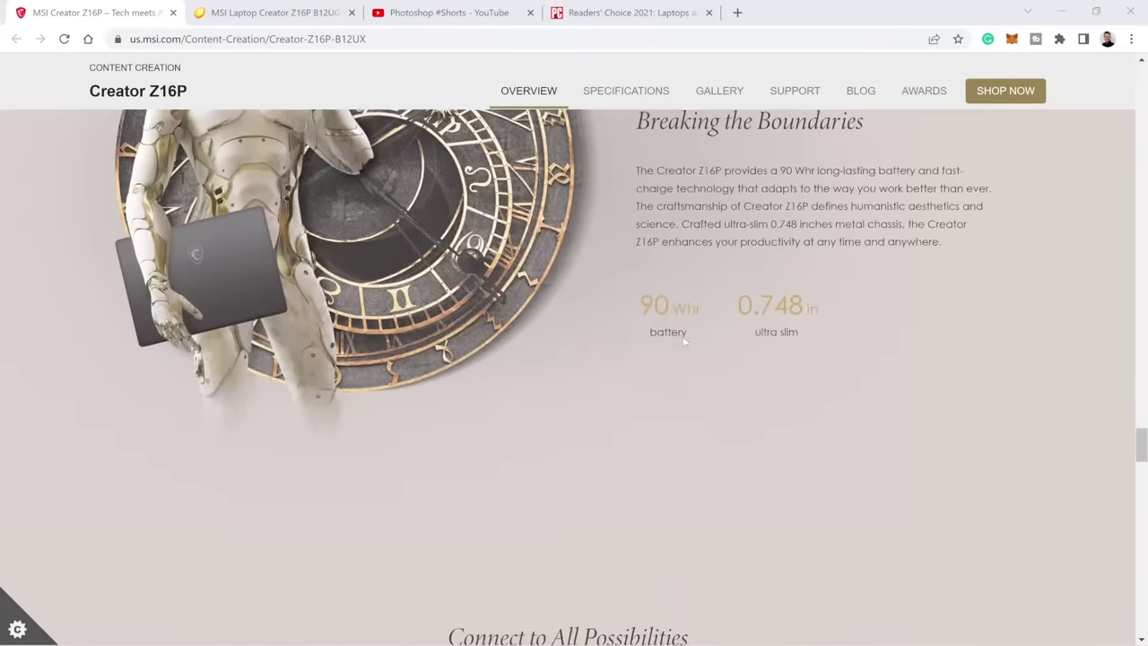
{"action": "scroll", "coordinate": [677, 370], "scroll_direction": "down", "scroll_amount": 5}
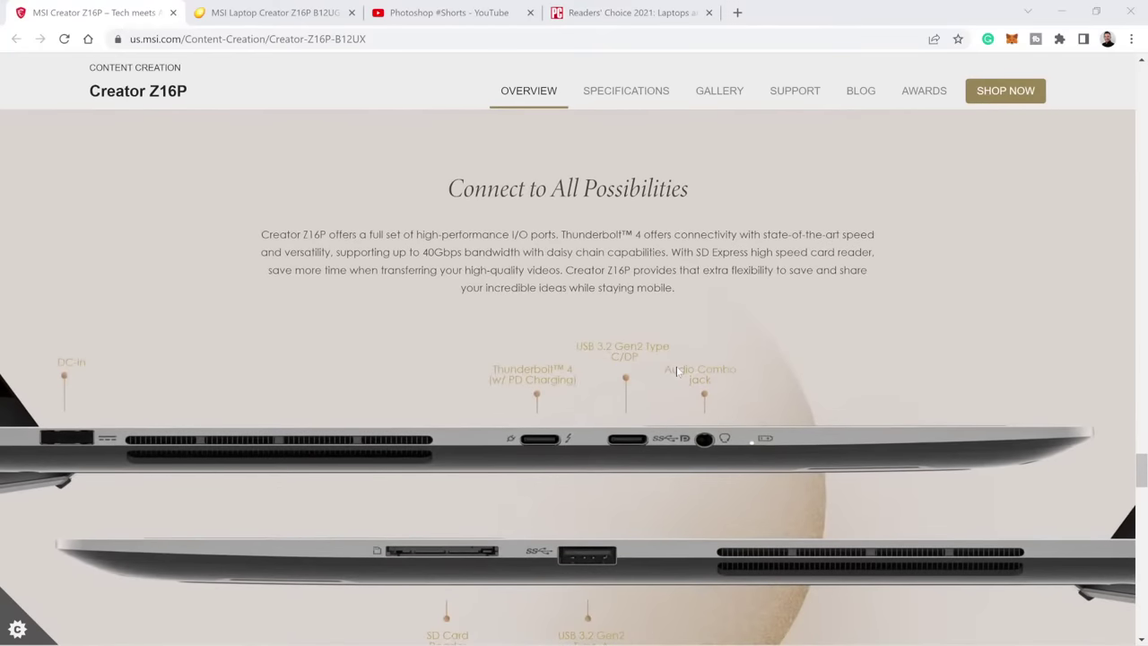
{"action": "scroll", "coordinate": [677, 370], "scroll_direction": "down", "scroll_amount": 1}
{"action": "scroll", "coordinate": [677, 367], "scroll_direction": "down", "scroll_amount": 2}
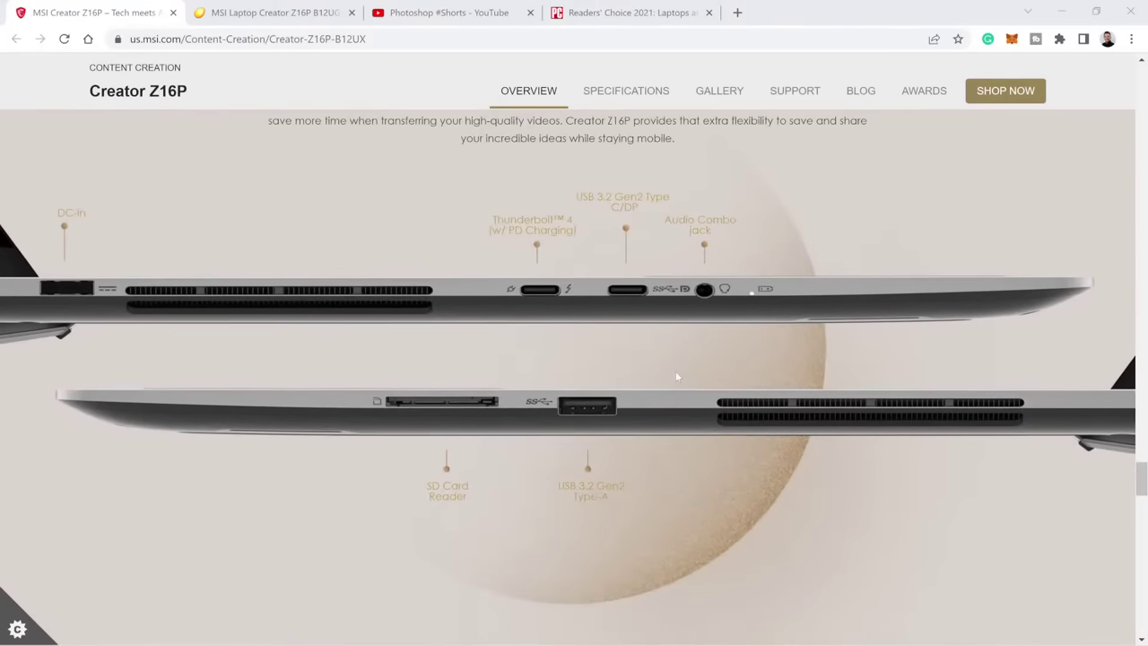
{"action": "scroll", "coordinate": [676, 376], "scroll_direction": "down", "scroll_amount": 6}
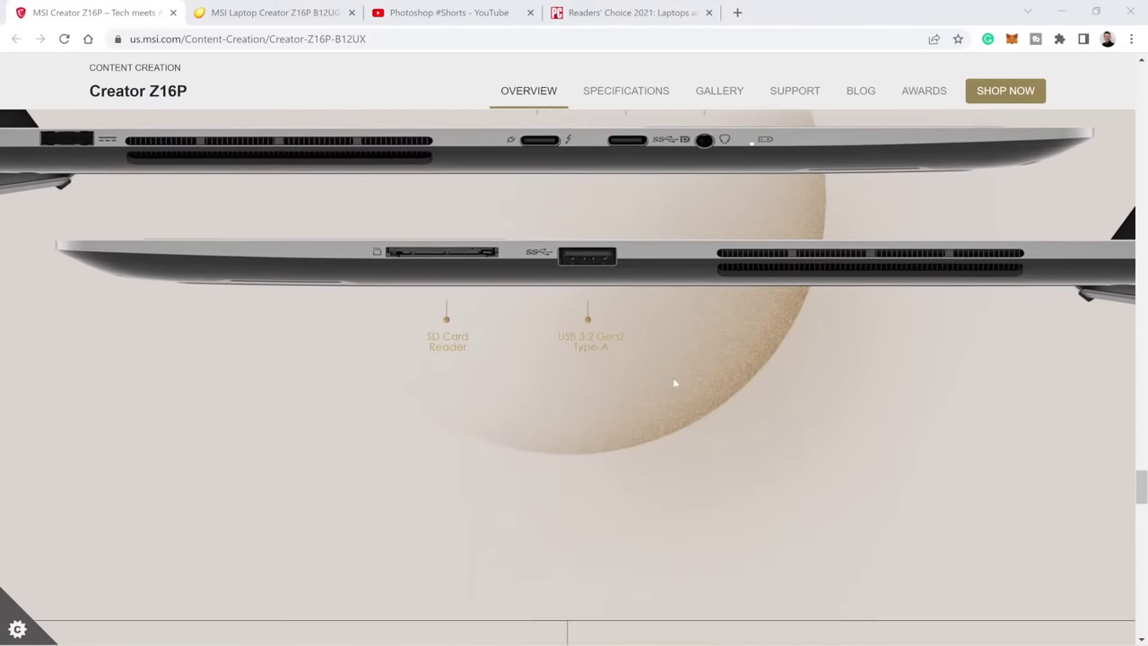
{"action": "scroll", "coordinate": [674, 383], "scroll_direction": "down", "scroll_amount": 8}
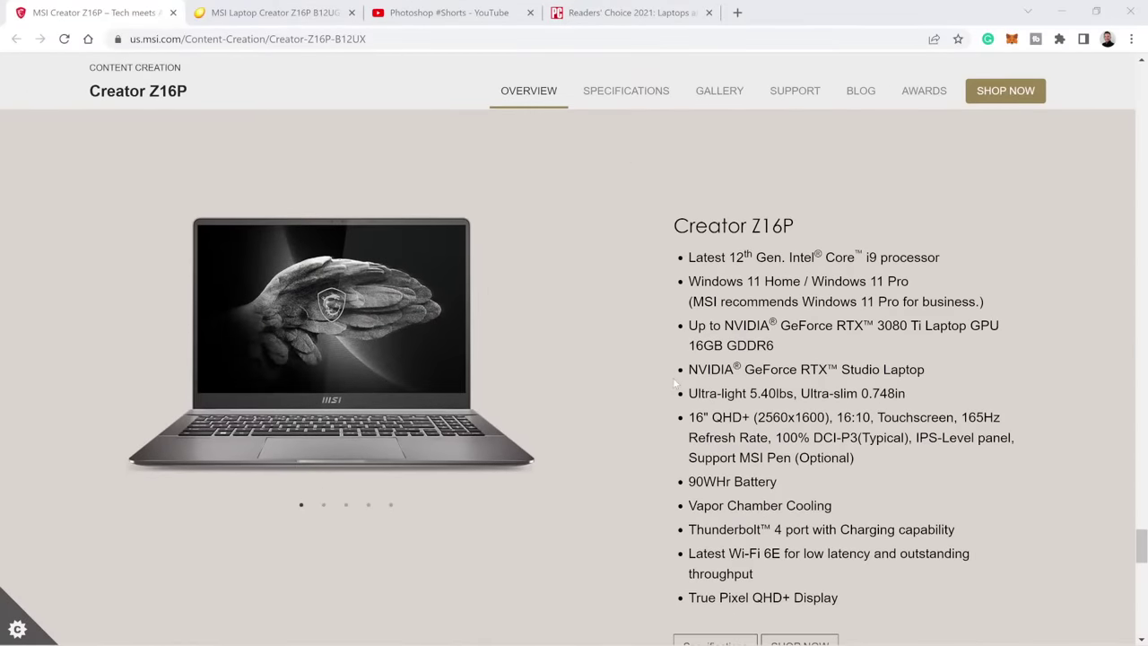
{"action": "scroll", "coordinate": [674, 383], "scroll_direction": "down", "scroll_amount": 1}
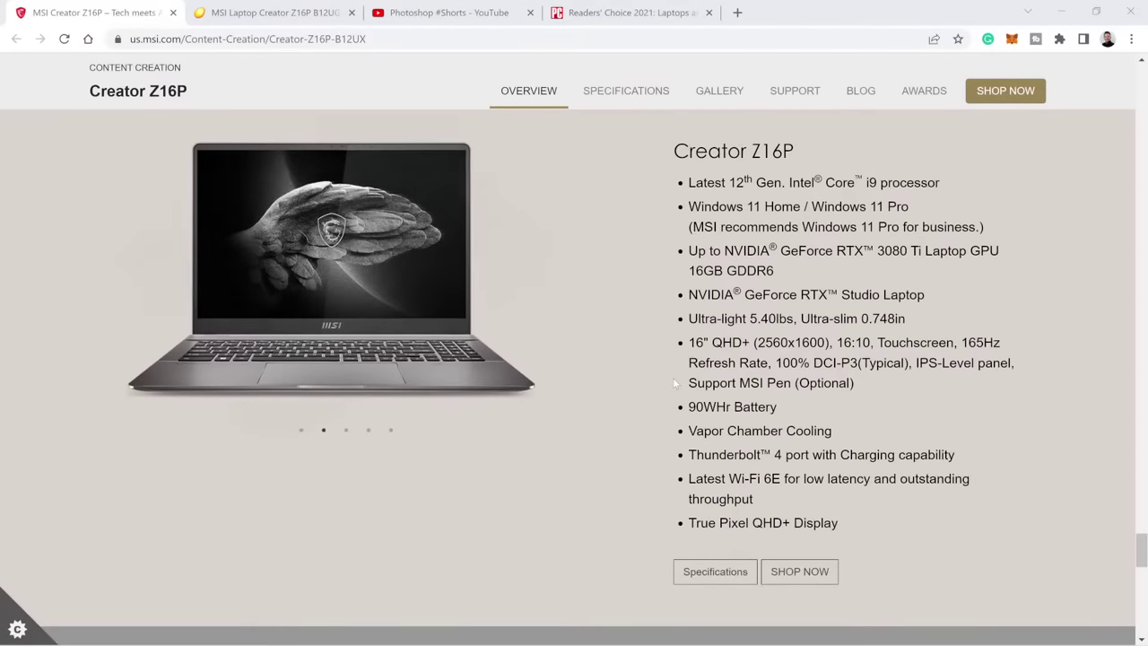
{"action": "scroll", "coordinate": [673, 381], "scroll_direction": "up", "scroll_amount": 9}
{"action": "scroll", "coordinate": [673, 390], "scroll_direction": "up", "scroll_amount": 15}
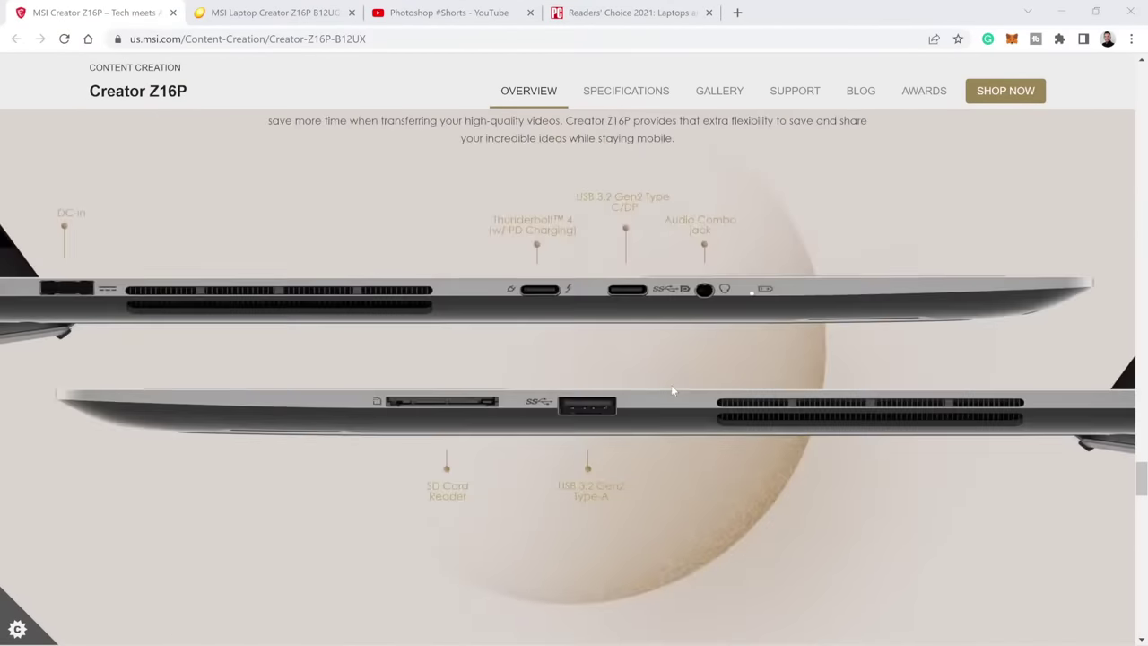
{"action": "scroll", "coordinate": [672, 396], "scroll_direction": "up", "scroll_amount": 15}
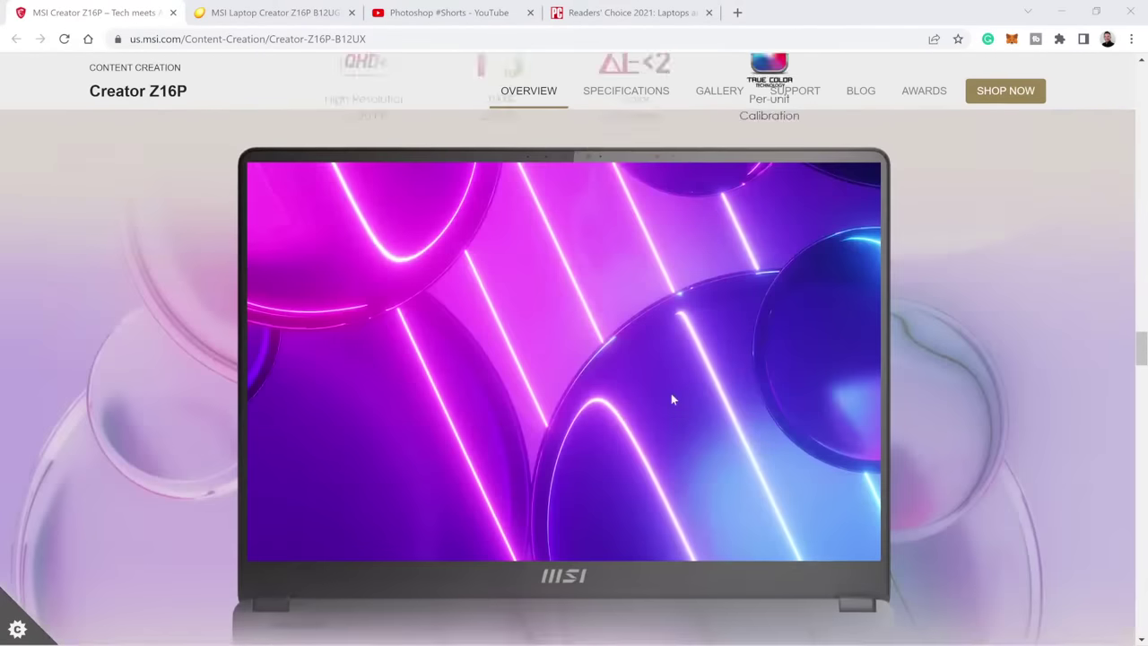
{"action": "scroll", "coordinate": [673, 402], "scroll_direction": "up", "scroll_amount": 15}
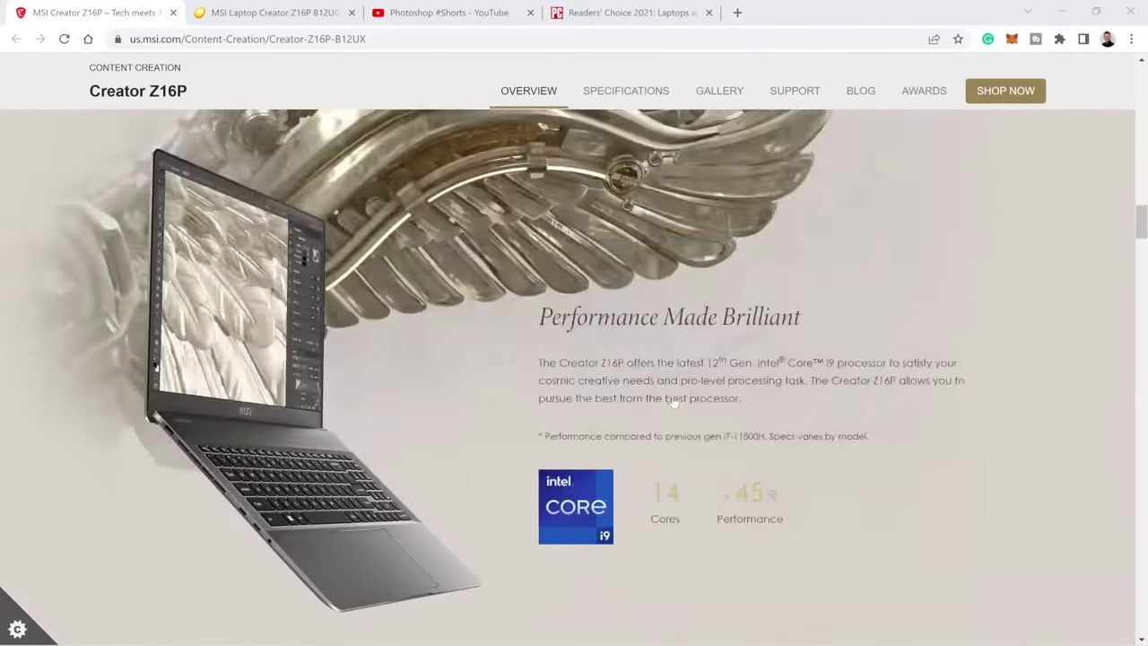
{"action": "scroll", "coordinate": [672, 396], "scroll_direction": "up", "scroll_amount": 10}
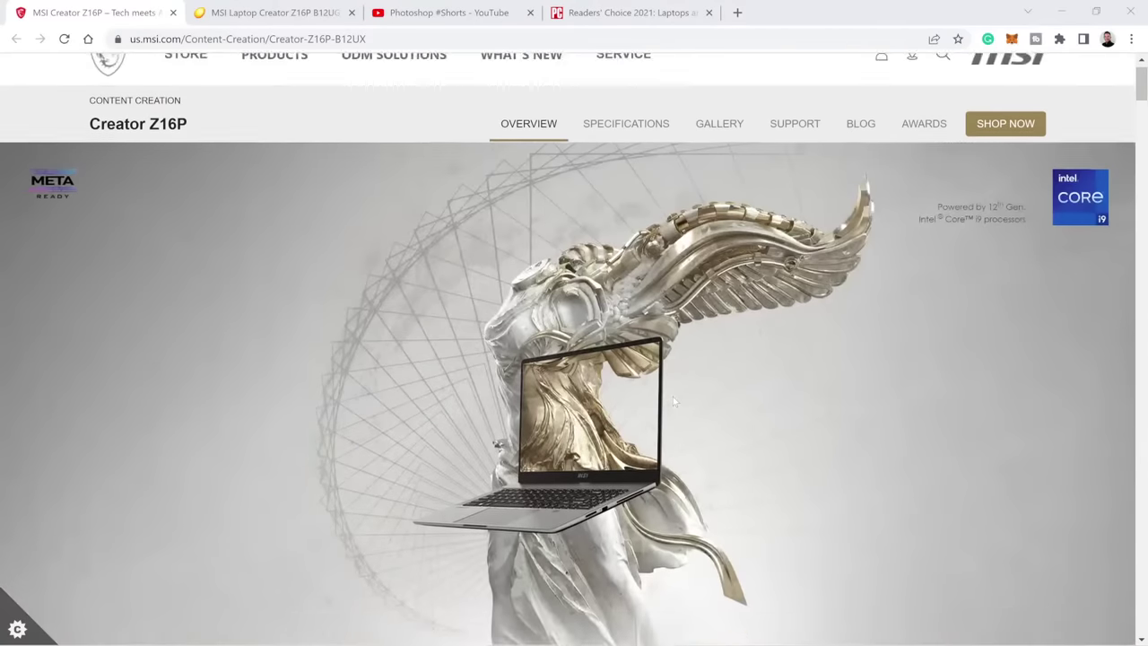
View the Overall Satisfaction chart in PCMag's Readers' Choice 2021 laptop article and dismiss the PC Magnifier pop-up
{"action": "left_click", "coordinate": [623, 15]}
{"action": "scroll", "coordinate": [574, 404], "scroll_direction": "down", "scroll_amount": 2}
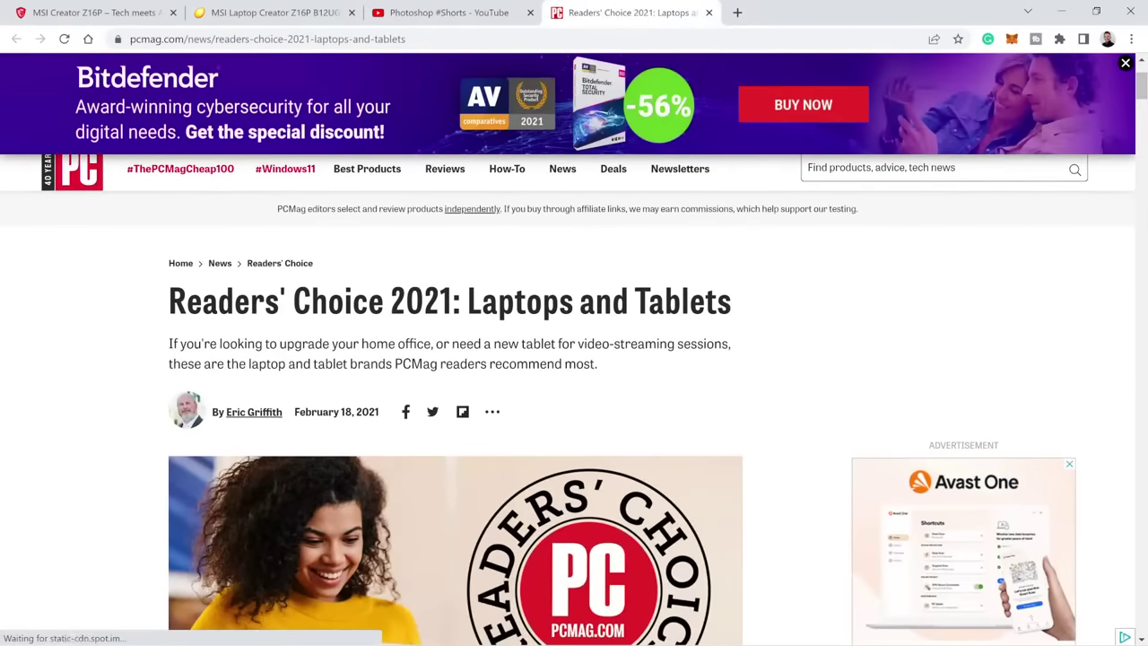
{"action": "scroll", "coordinate": [599, 356], "scroll_direction": "down", "scroll_amount": 10}
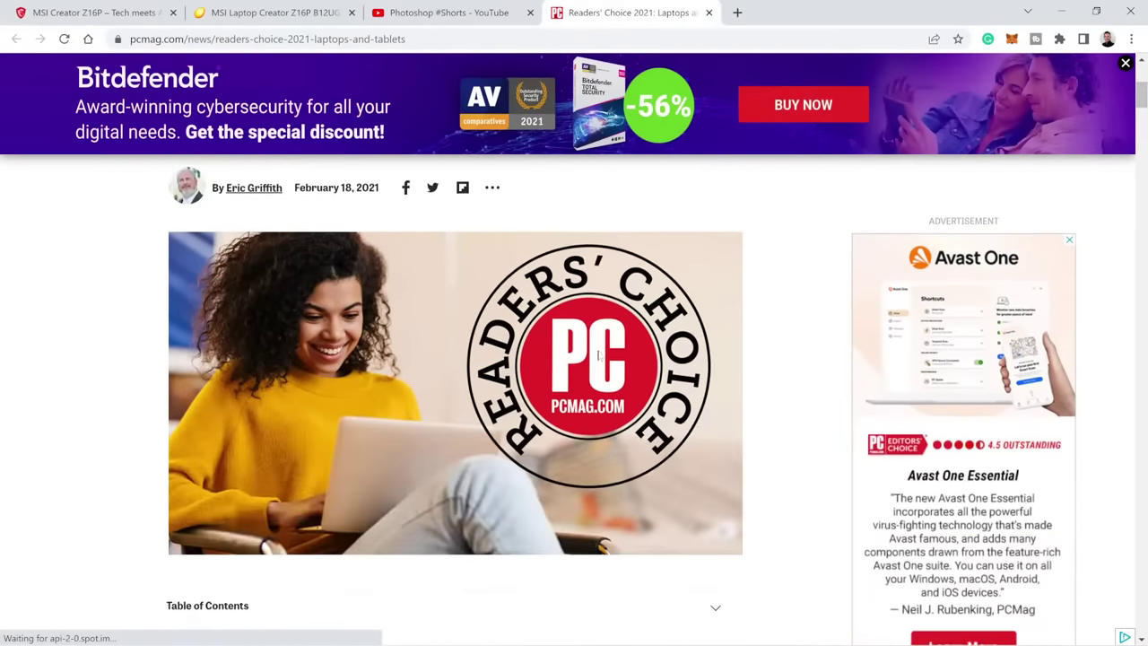
{"action": "scroll", "coordinate": [599, 356], "scroll_direction": "down", "scroll_amount": 6}
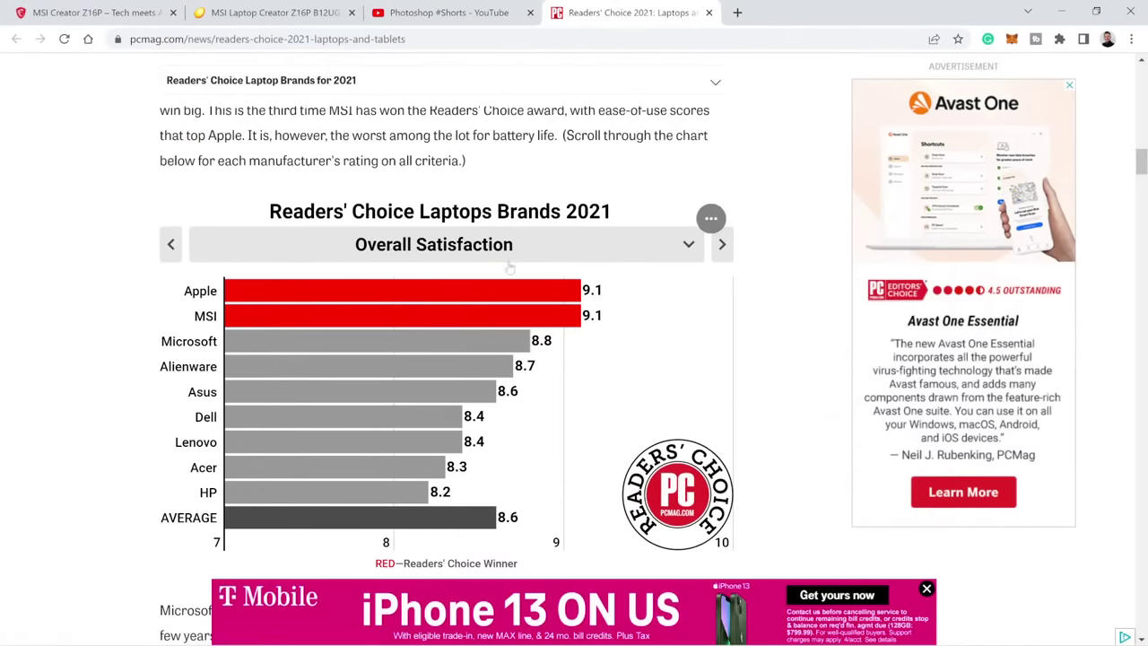
{"action": "scroll", "coordinate": [579, 424], "scroll_direction": "up", "scroll_amount": 1}
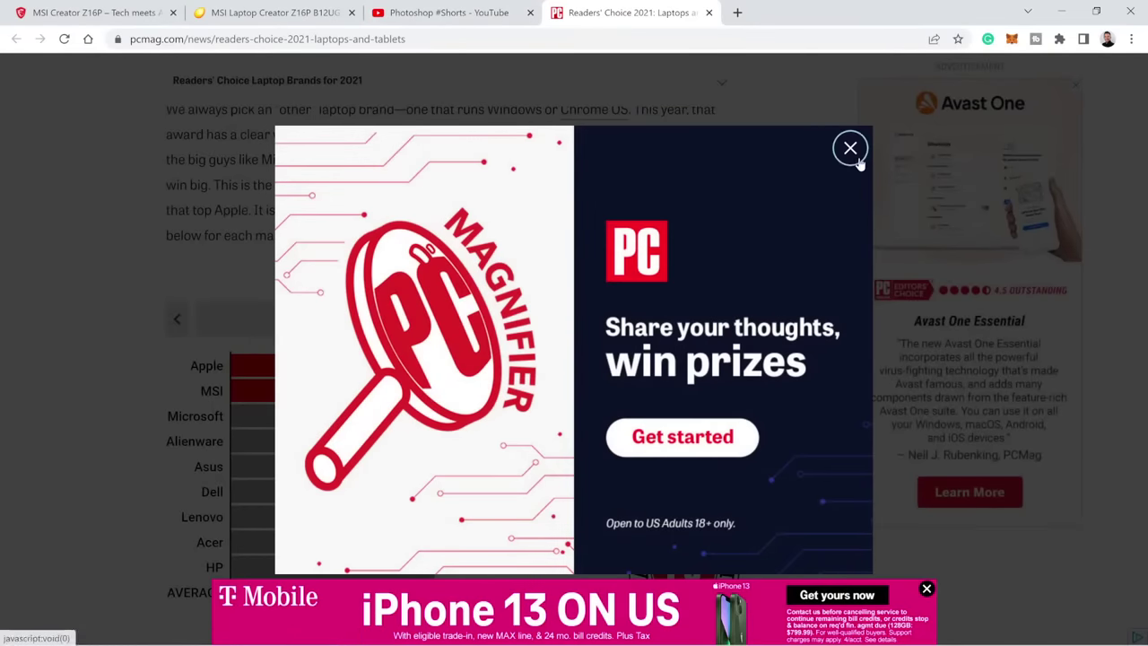
{"action": "left_click", "coordinate": [842, 148]}
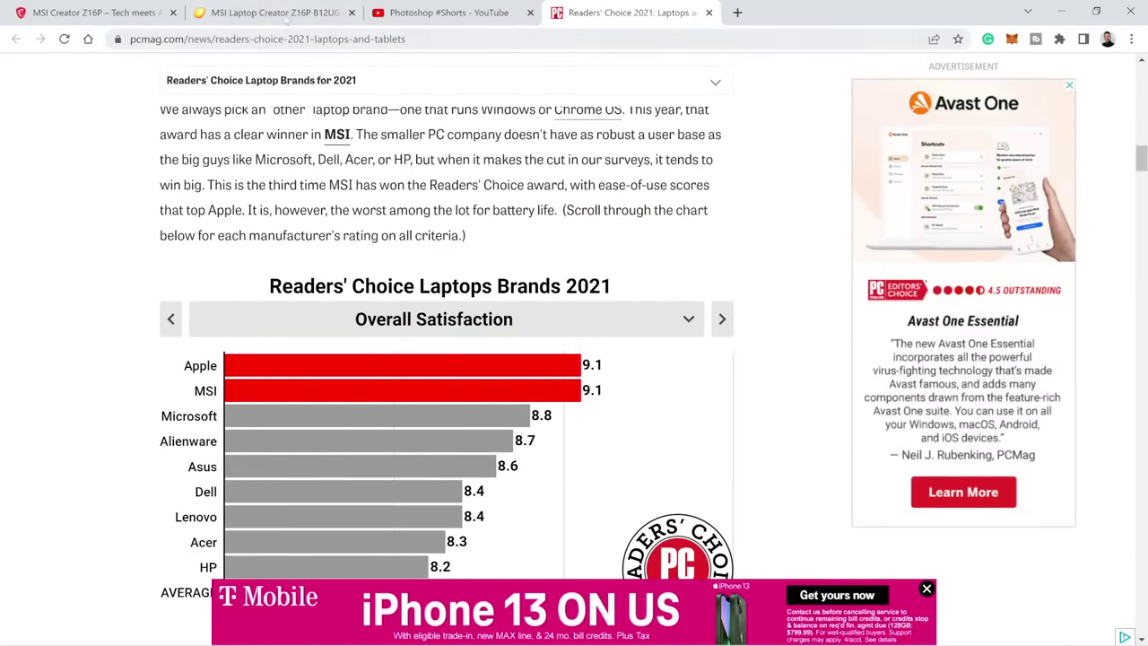
View the Newegg listing for the MSI Creator Z16P, go back to the MSI page and return to Photoshop
{"action": "left_click", "coordinate": [283, 18]}
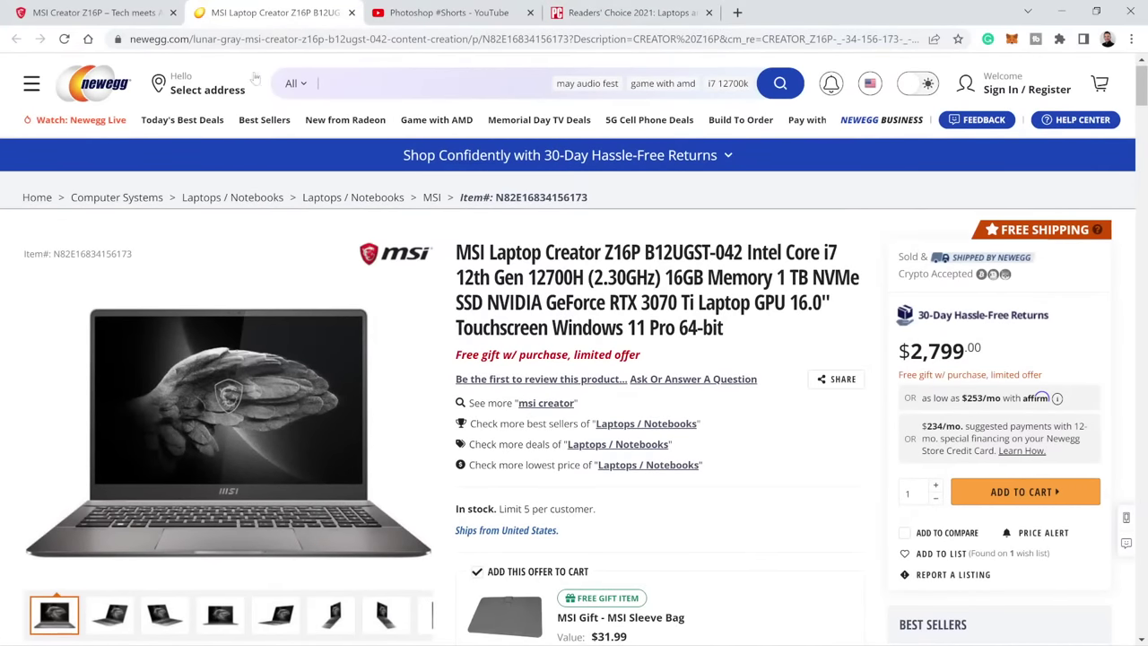
{"action": "left_click", "coordinate": [94, 12]}
{"action": "left_click", "coordinate": [1061, 12]}
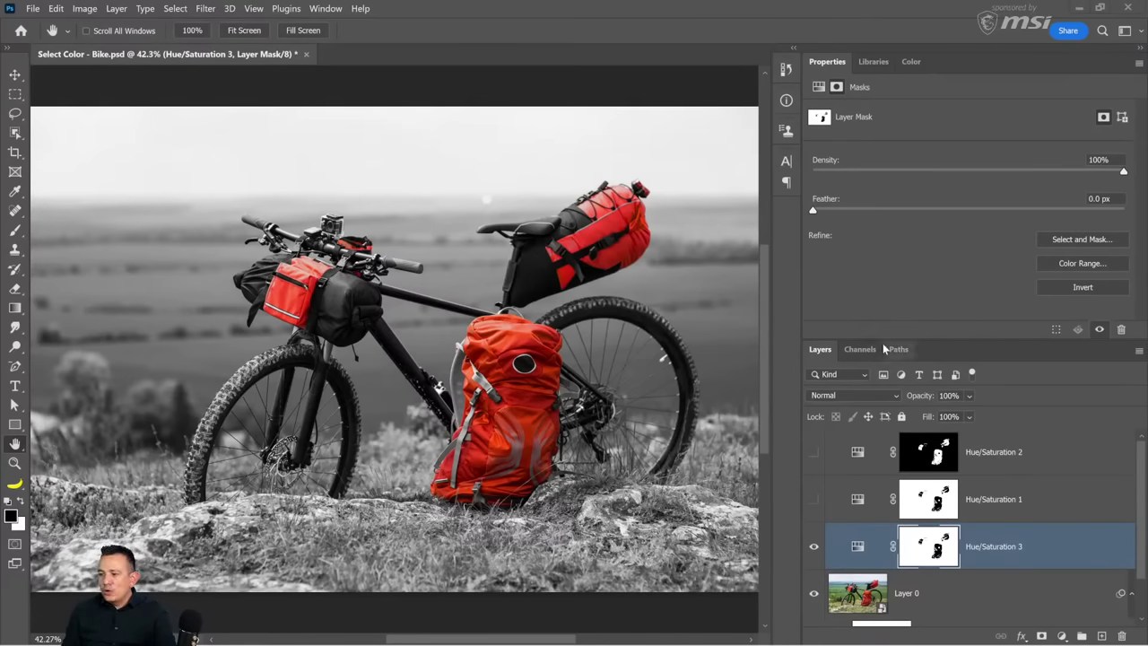
Hide the Hue/Saturation 3 layer and the smart filters of Layer 0 to restore the photo's full color
{"action": "left_click", "coordinate": [815, 547]}
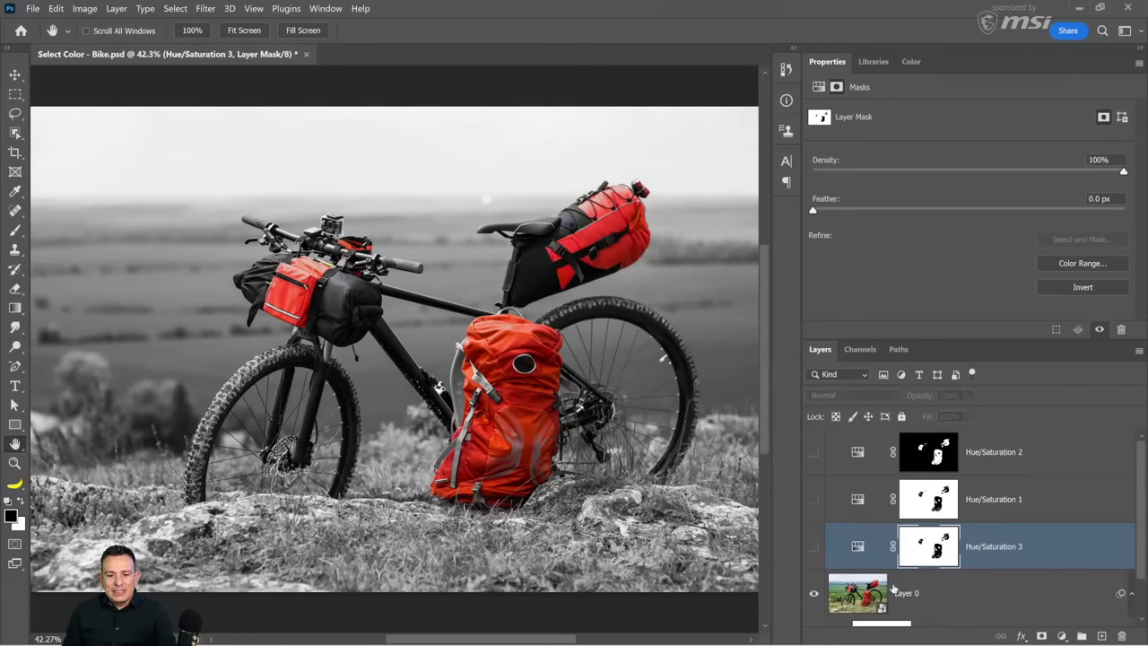
{"action": "left_click", "coordinate": [883, 607]}
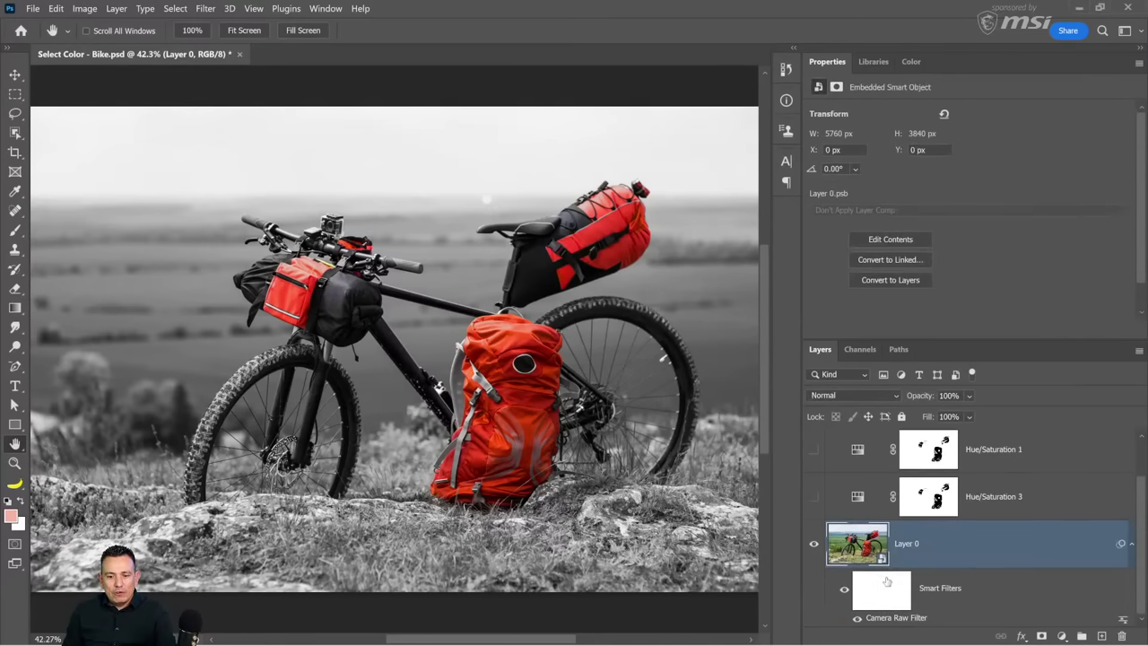
{"action": "left_click", "coordinate": [844, 591]}
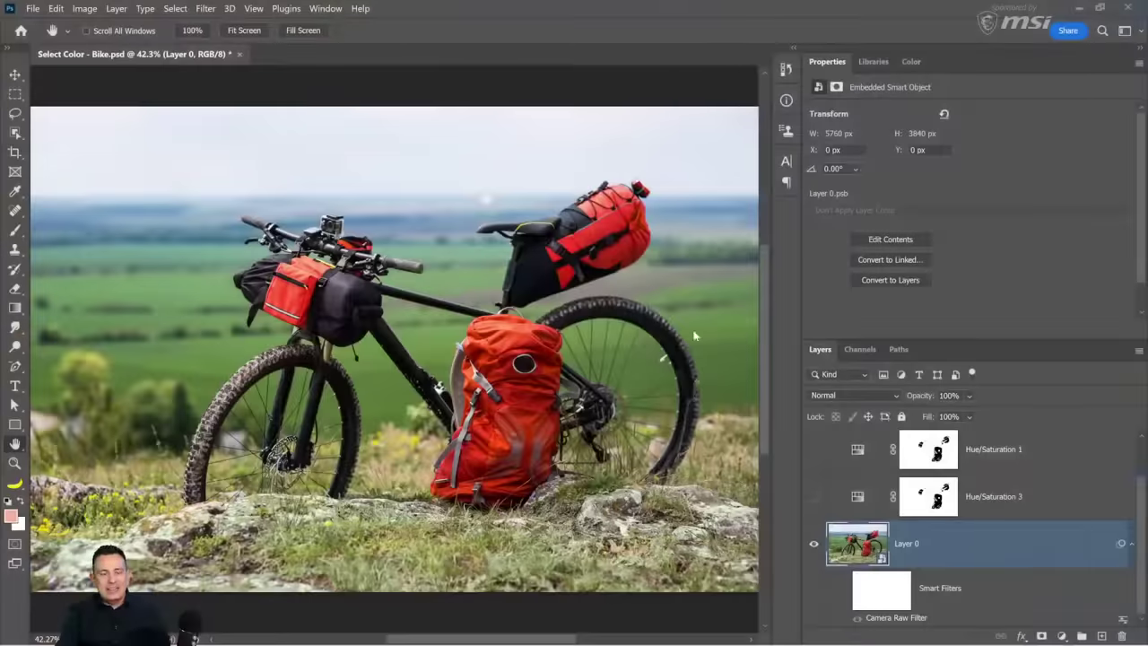
Activate the Magic Wand Tool, sample the upper part of the red backpack at tolerance 32 and clear the selection
{"action": "left_click", "coordinate": [13, 136]}
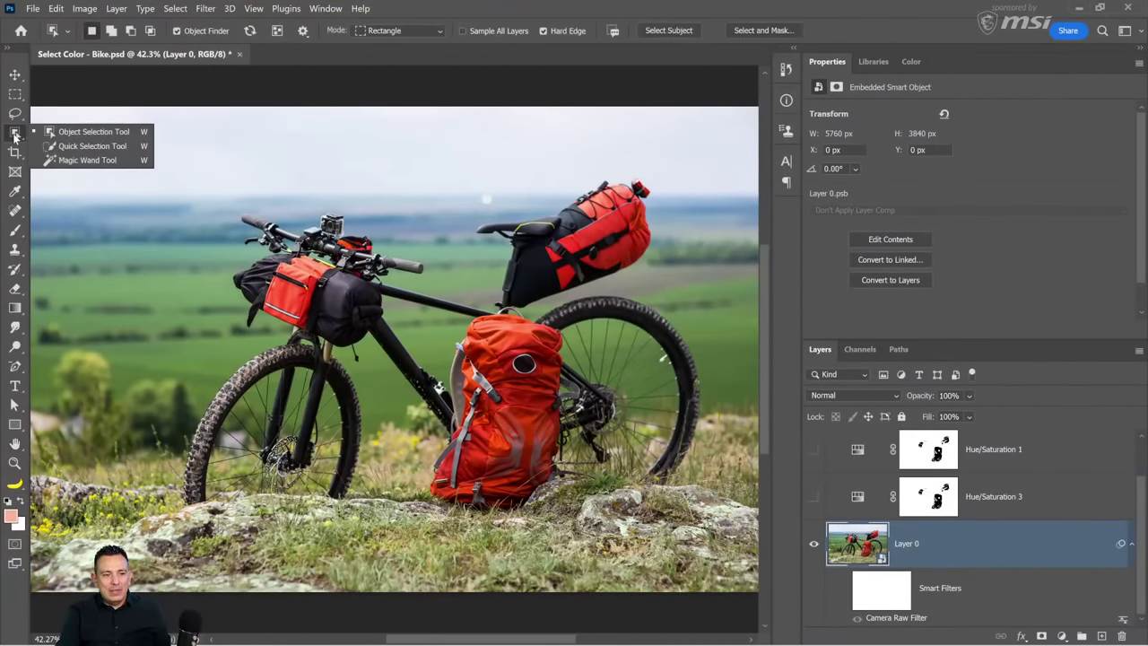
{"action": "left_click", "coordinate": [59, 162]}
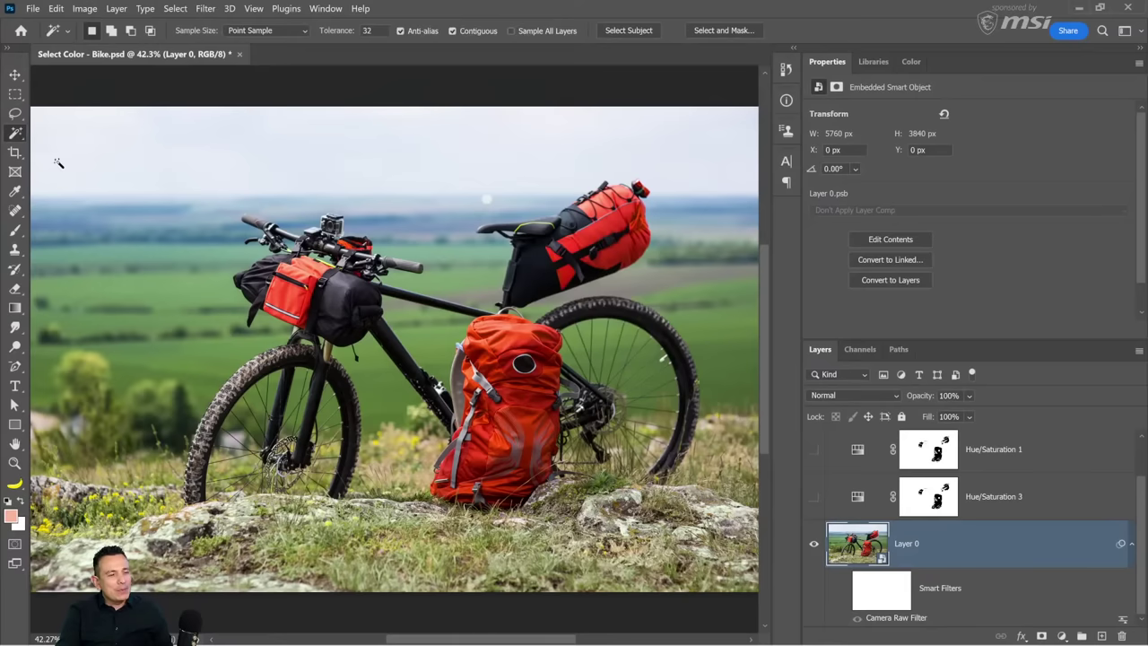
{"action": "left_click", "coordinate": [23, 144]}
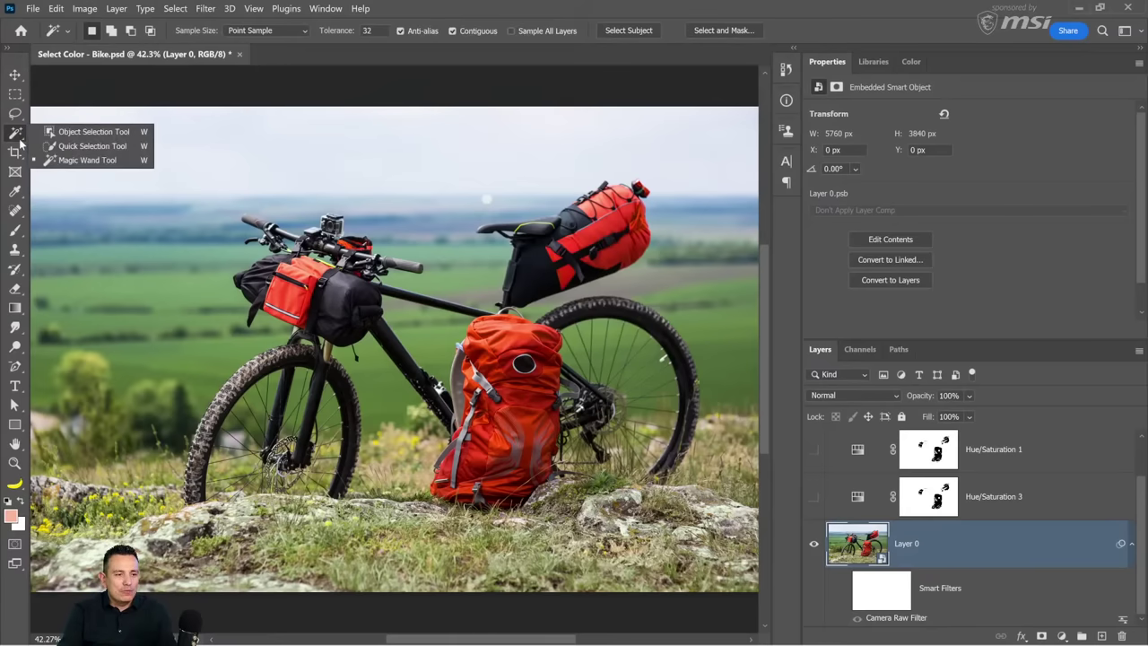
{"action": "left_click", "coordinate": [95, 162]}
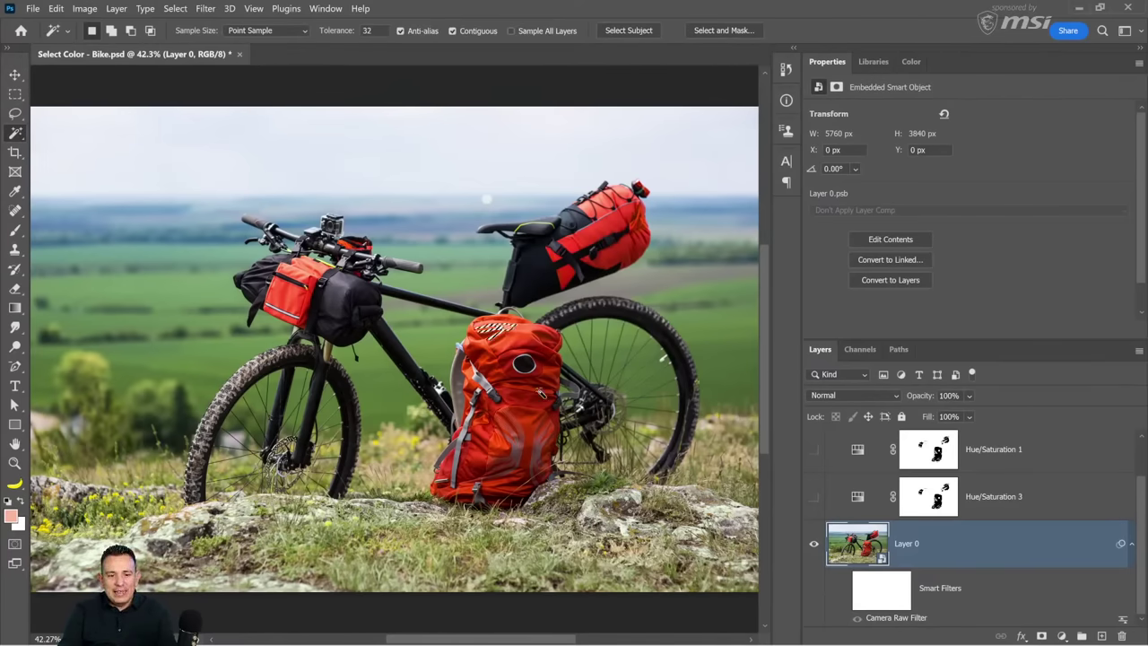
{"action": "left_click", "coordinate": [523, 347]}
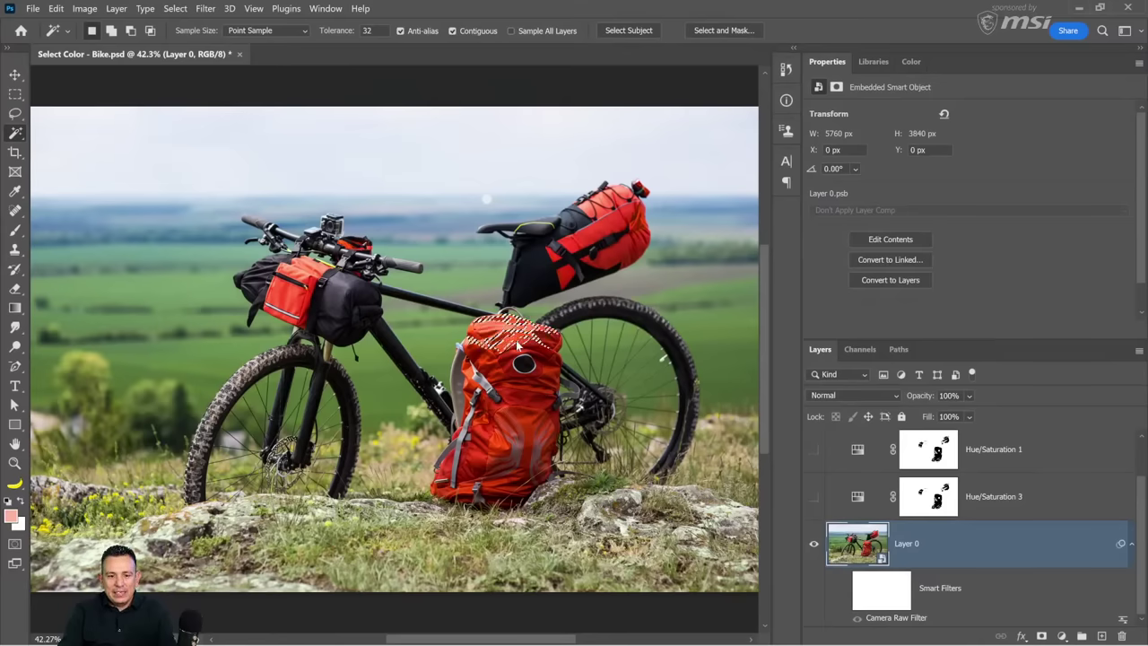
{"action": "key", "text": "ctrl+d"}
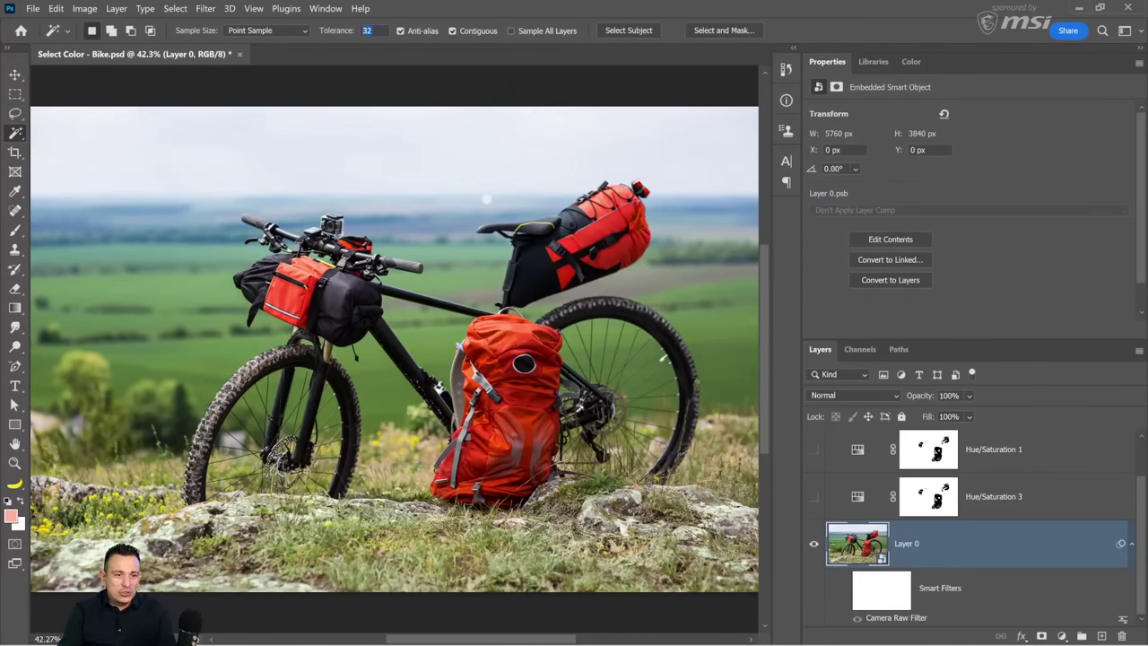
Set the Magic Wand tolerance to 1, raise it to 255 and make a selection by sampling the sky
{"action": "type", "text": "1"}
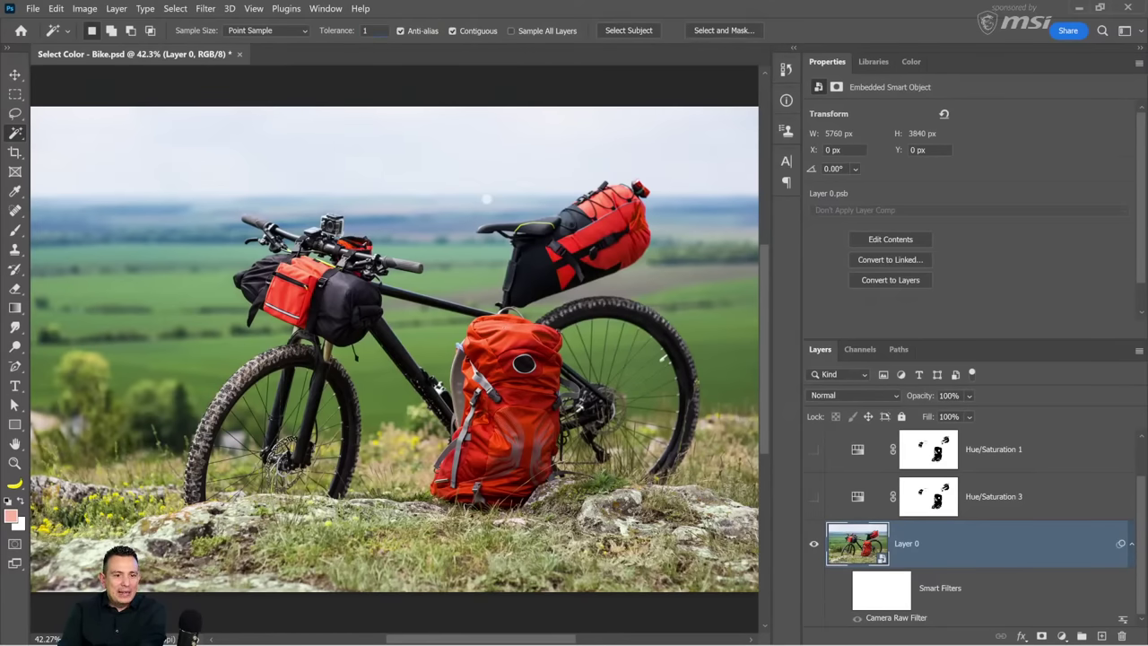
{"action": "left_click_drag", "start_coordinate": [340, 31], "coordinate": [590, 64]}
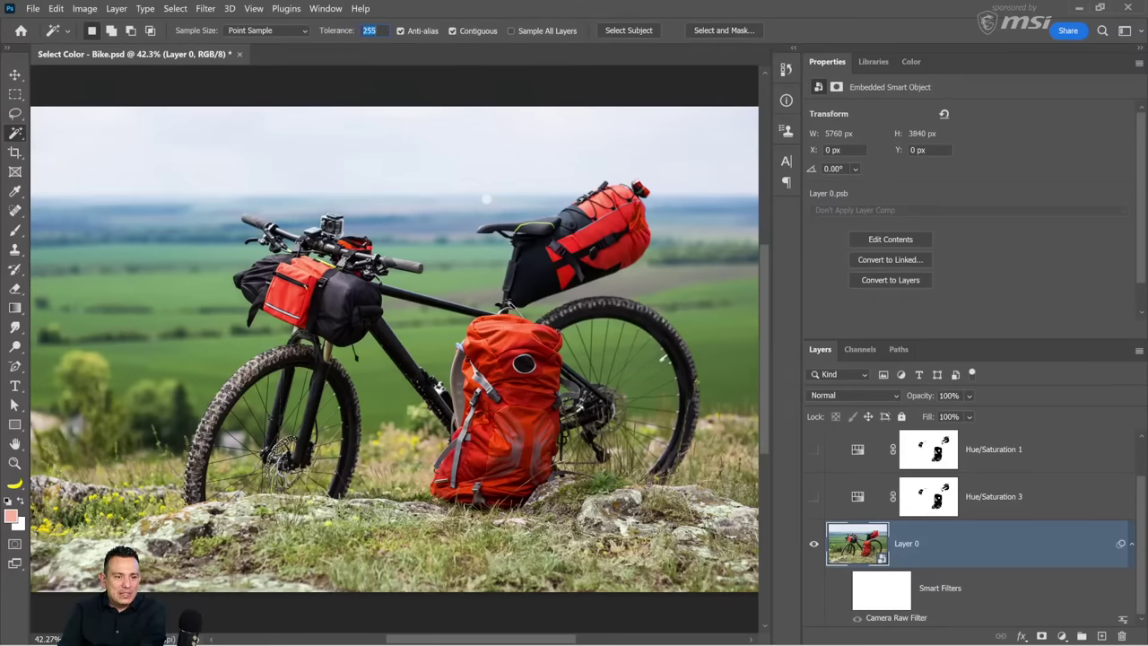
{"action": "left_click", "coordinate": [358, 170]}
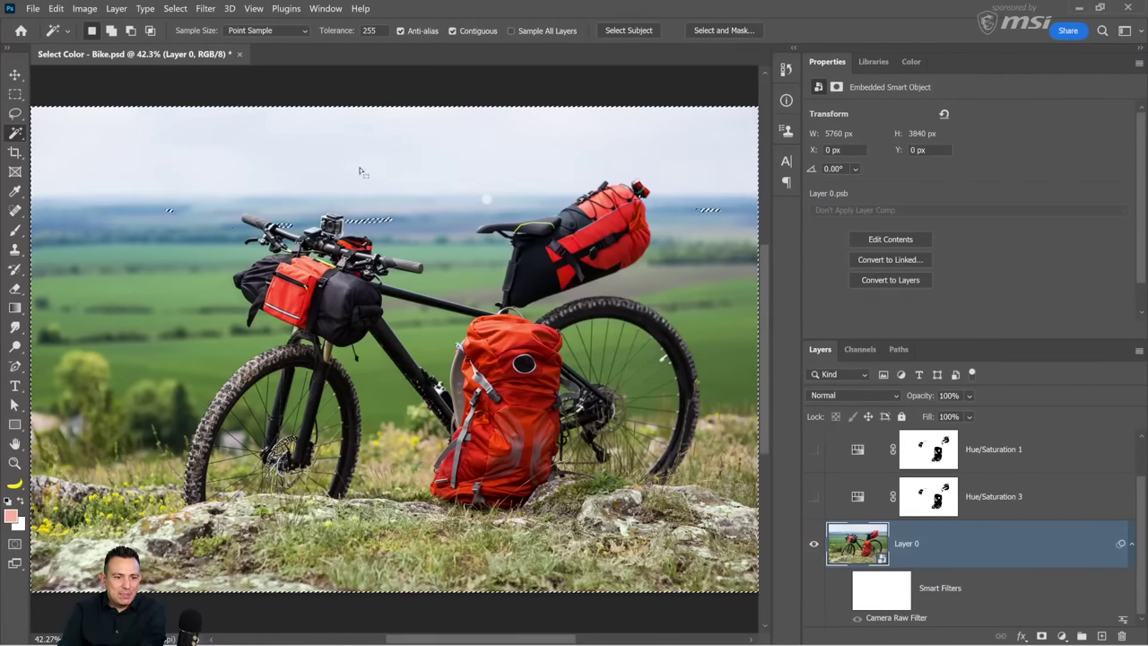
Set the Magic Wand tolerance to 32, clear the sky selection and sample the upper part of the red backpack
{"action": "left_click_drag", "start_coordinate": [321, 36], "coordinate": [367, 63]}
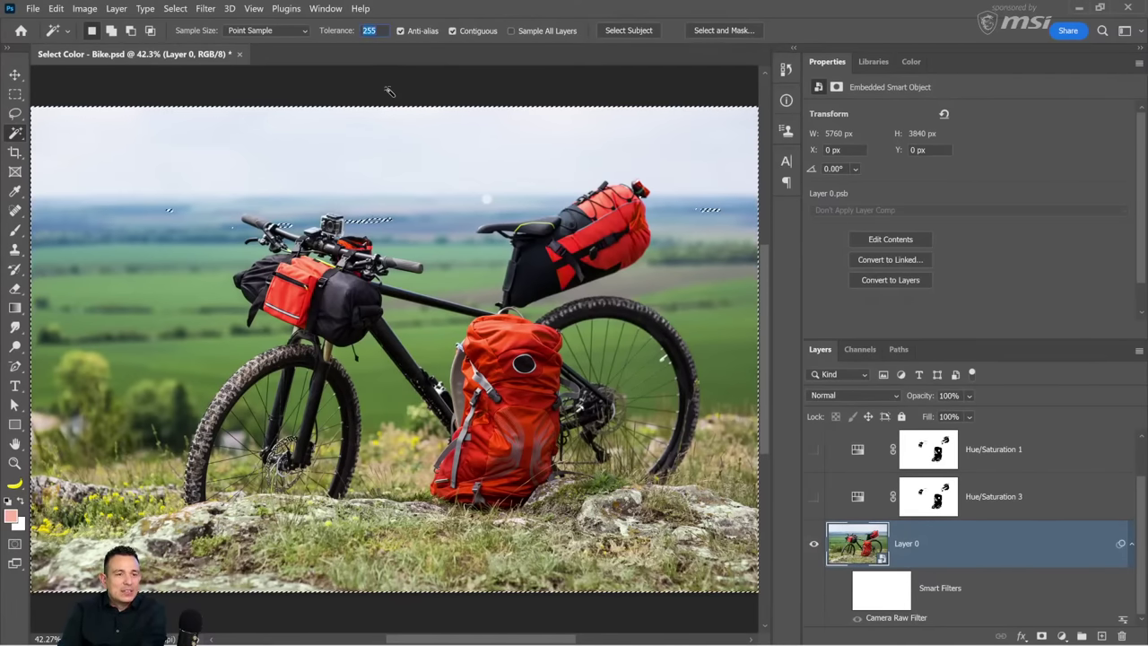
{"action": "type", "text": "32"}
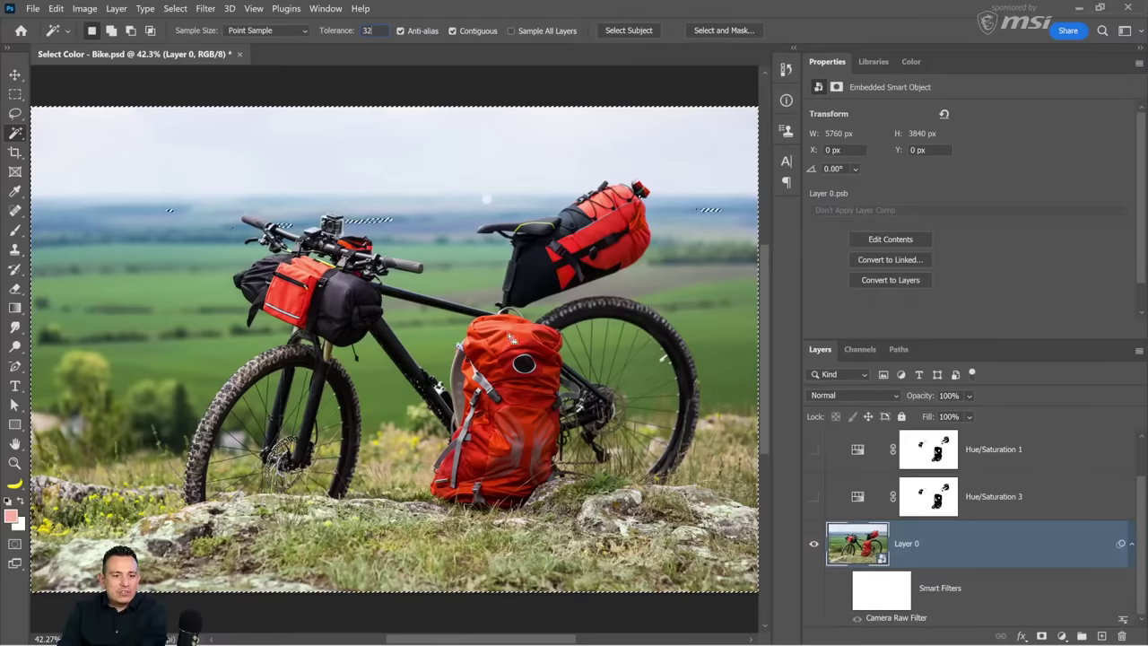
{"action": "key", "text": "ctrl+d"}
{"action": "left_click", "coordinate": [512, 340]}
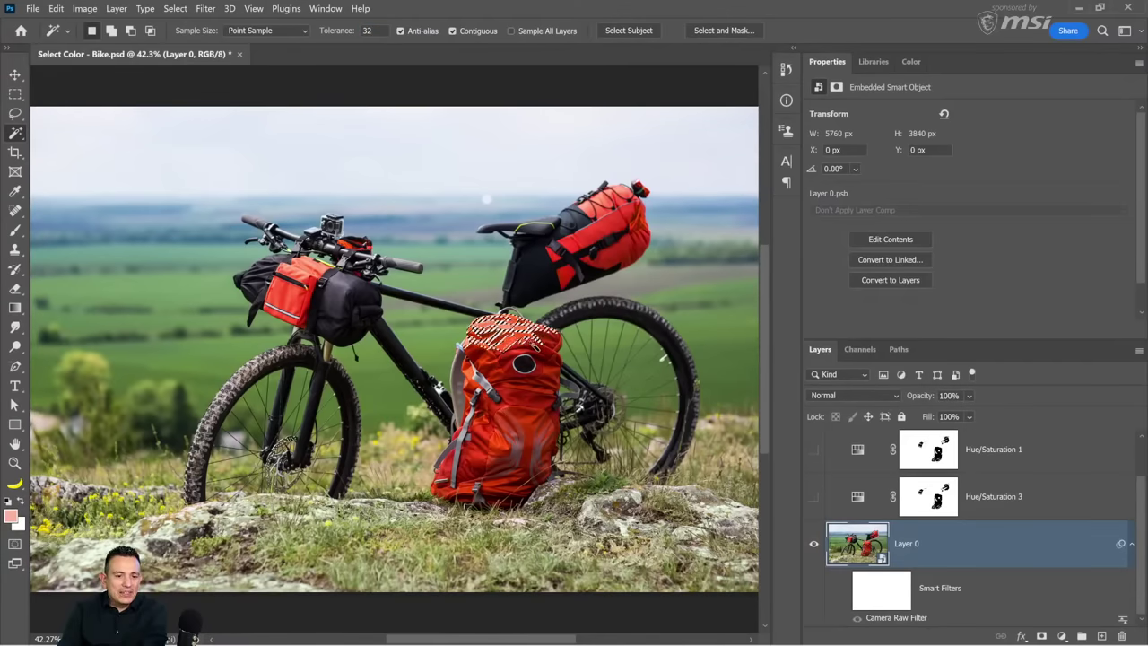
Raise the Magic Wand tolerance to 50, resample the upper part of the red backpack and clear the selection
{"action": "left_click", "coordinate": [369, 34]}
{"action": "type", "text": "50"}
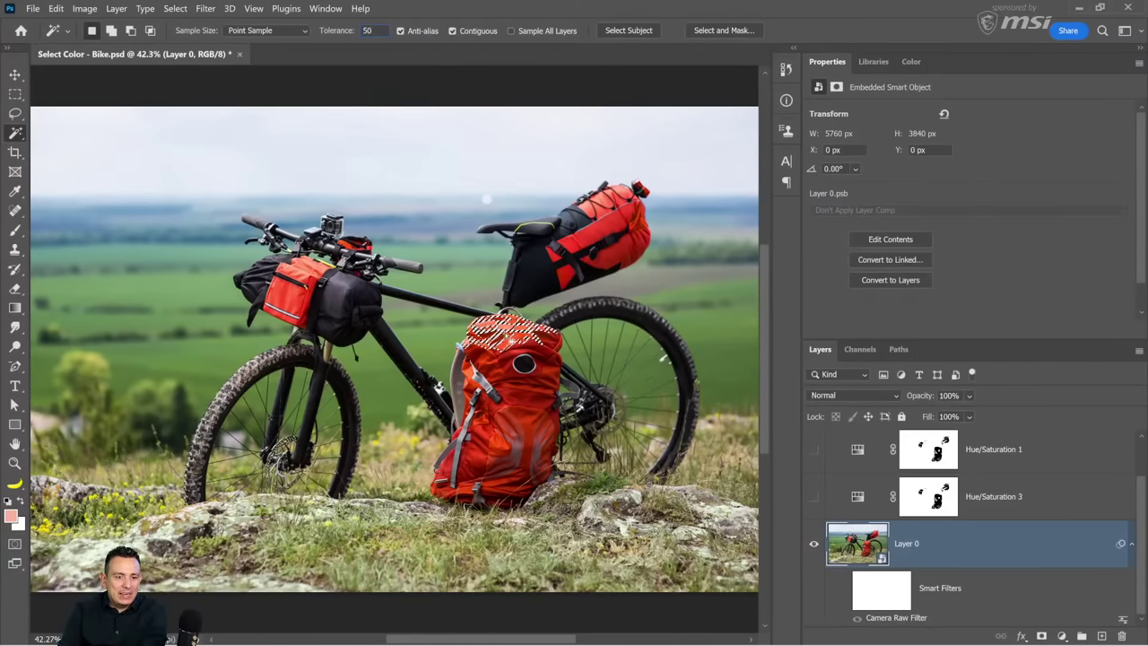
{"action": "left_click", "coordinate": [514, 338]}
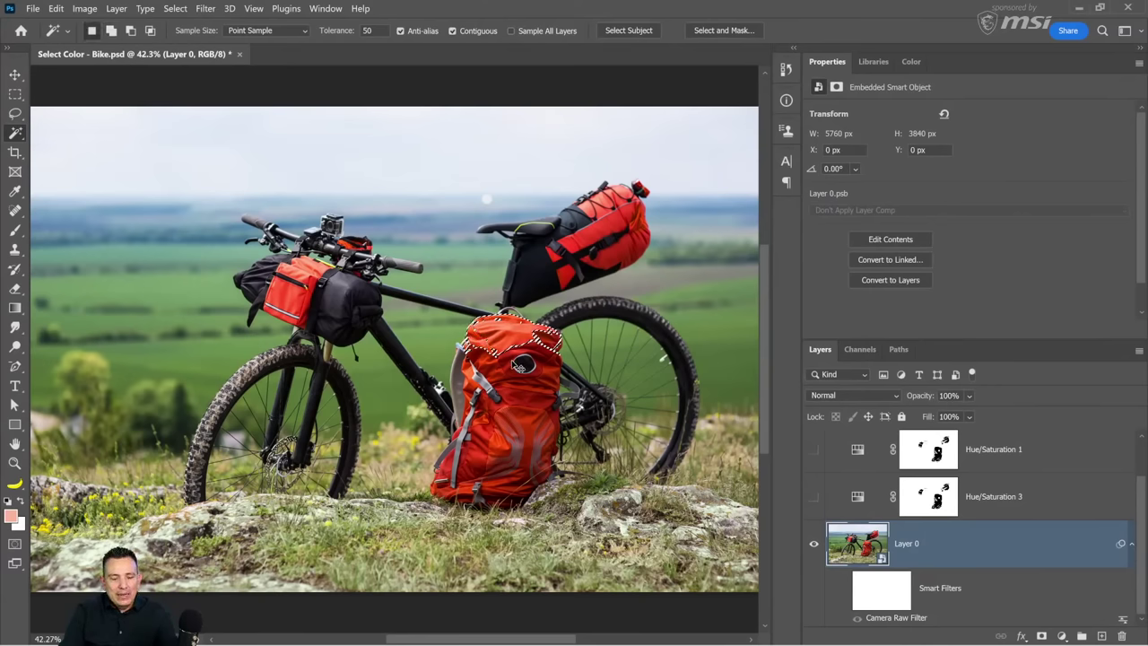
{"action": "key", "text": "ctrl+d"}
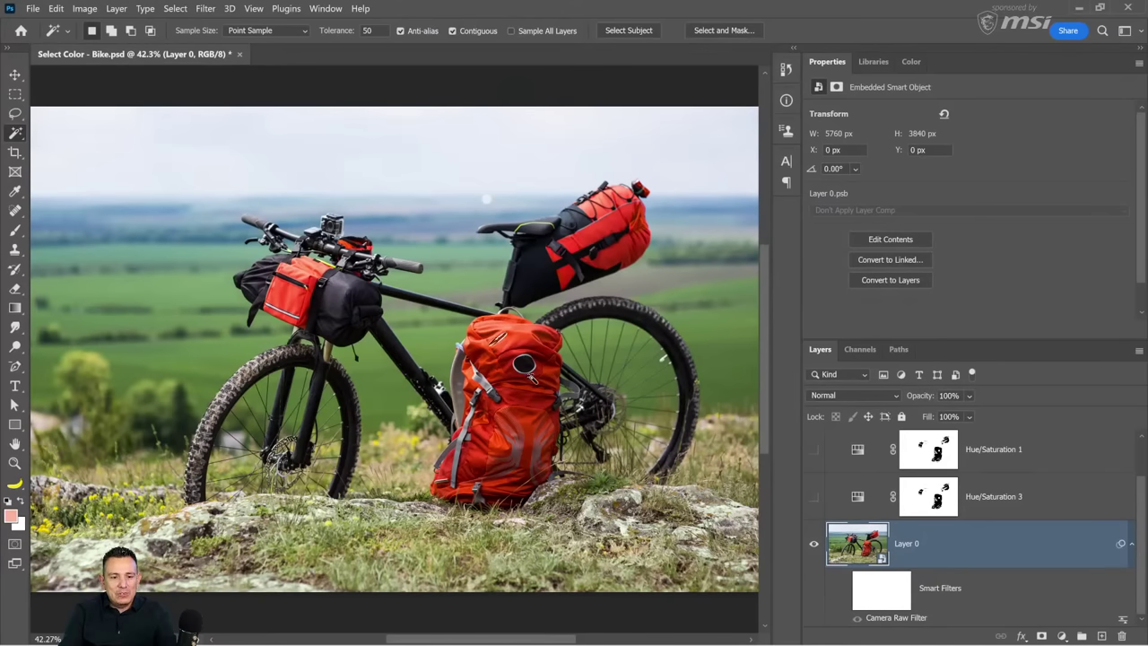
Zoom in to the individual pixels of the red backpack and set the Magic Wand sample size to 5 by 5 Average
{"action": "left_click", "coordinate": [15, 464]}
{"action": "left_click_drag", "start_coordinate": [496, 356], "coordinate": [517, 335]}
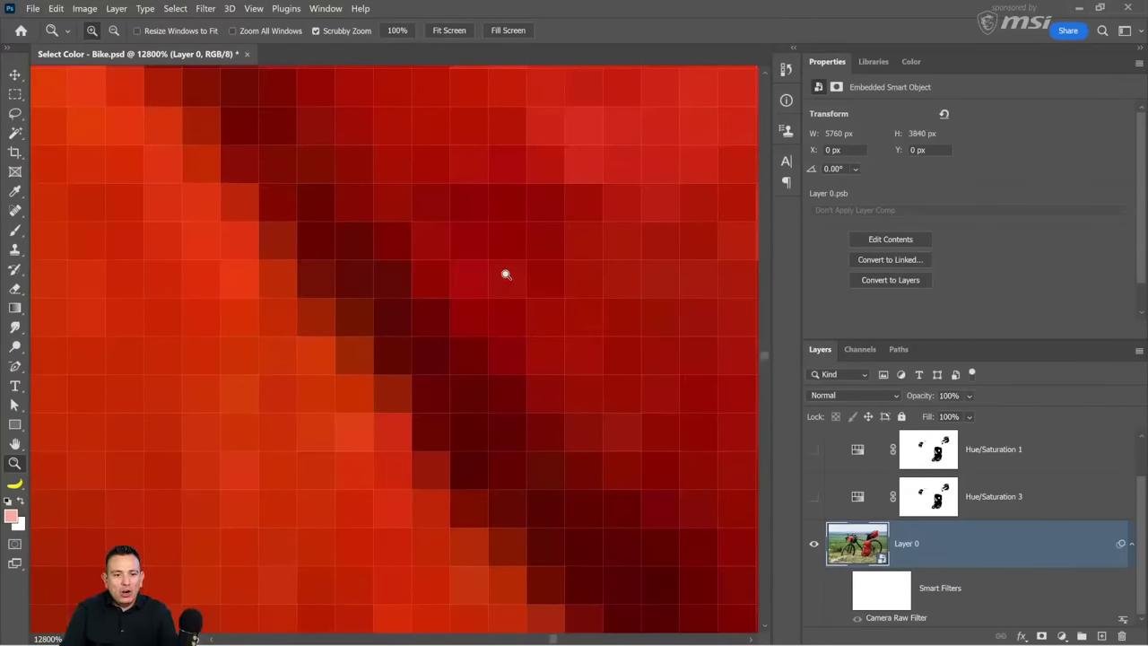
{"action": "left_click", "coordinate": [15, 134]}
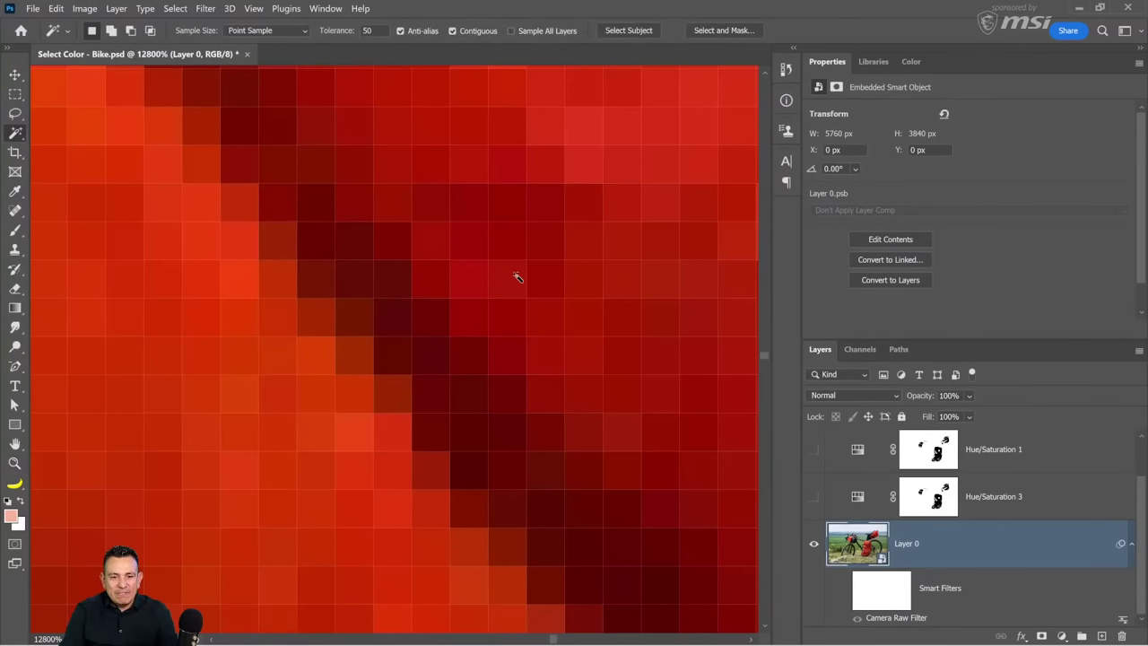
{"action": "left_click", "coordinate": [269, 32]}
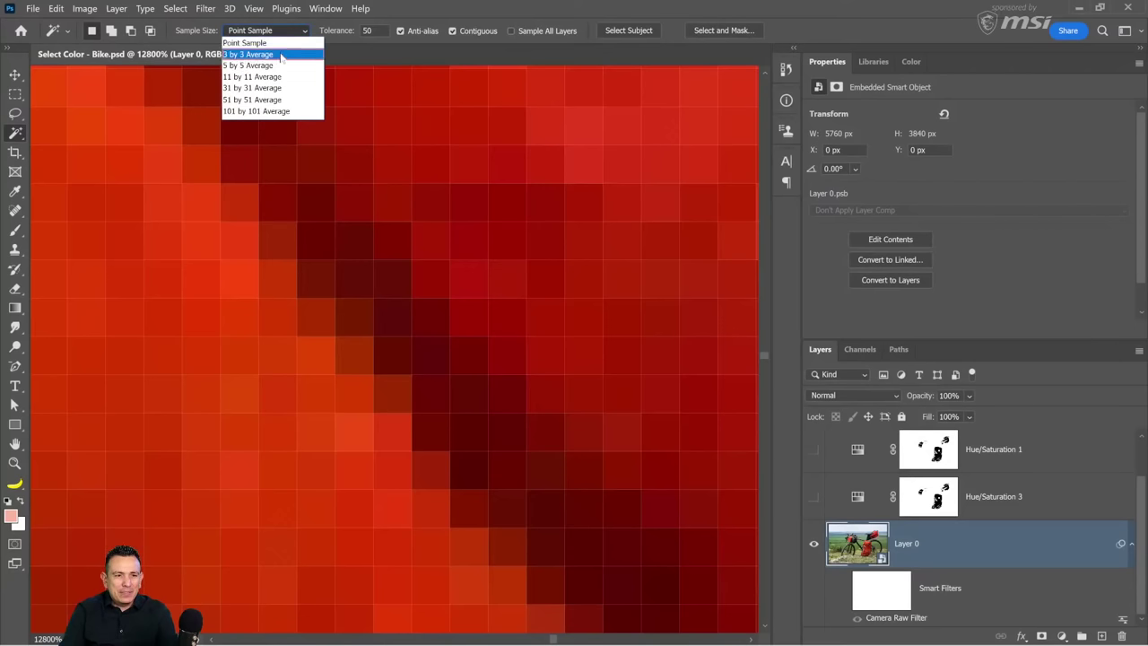
{"action": "left_click", "coordinate": [260, 65]}
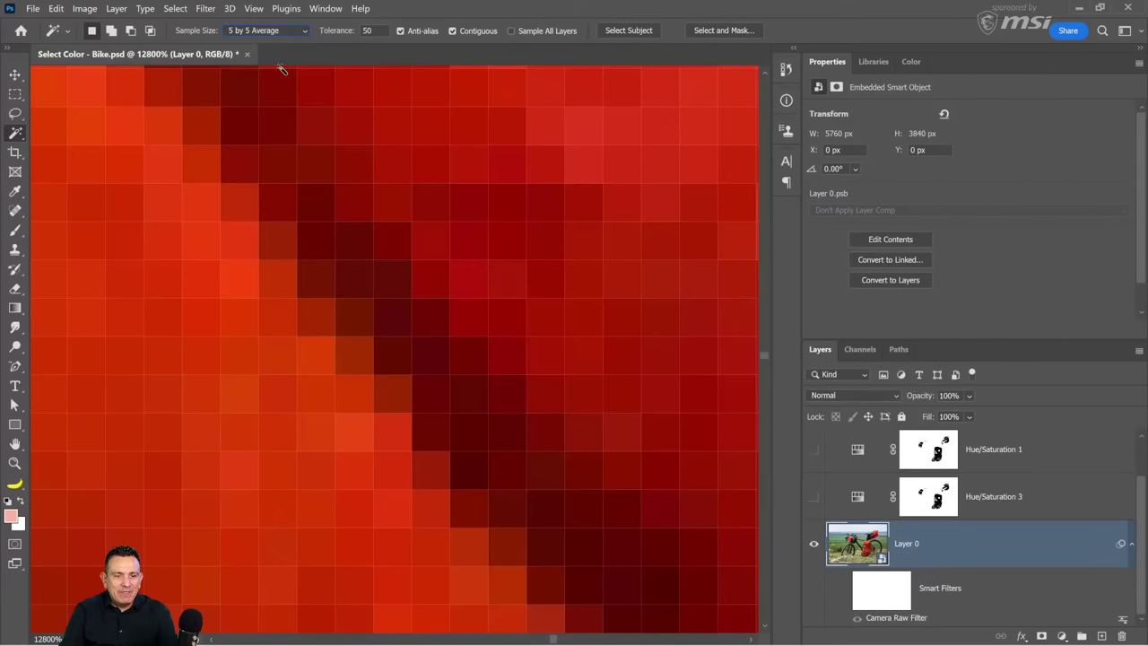
Sample a bright red pixel on the backpack with the 5 by 5 Average and view the selection at 66.7% zoom
{"action": "left_click_drag", "start_coordinate": [615, 269], "coordinate": [469, 276]}
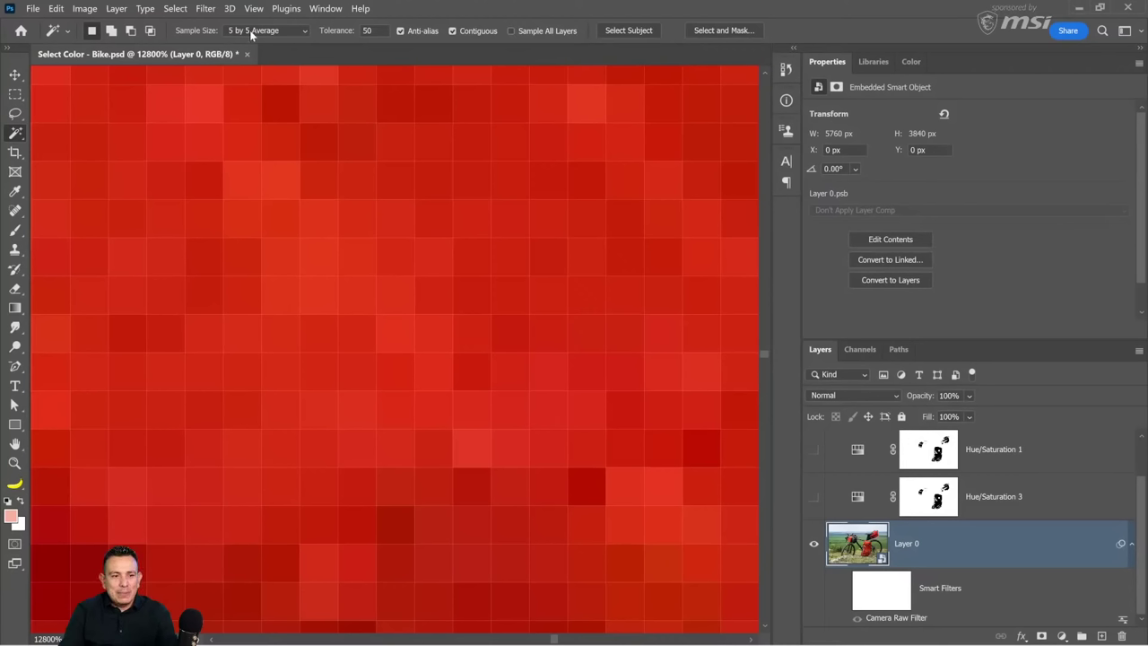
{"action": "right_click", "coordinate": [395, 290]}
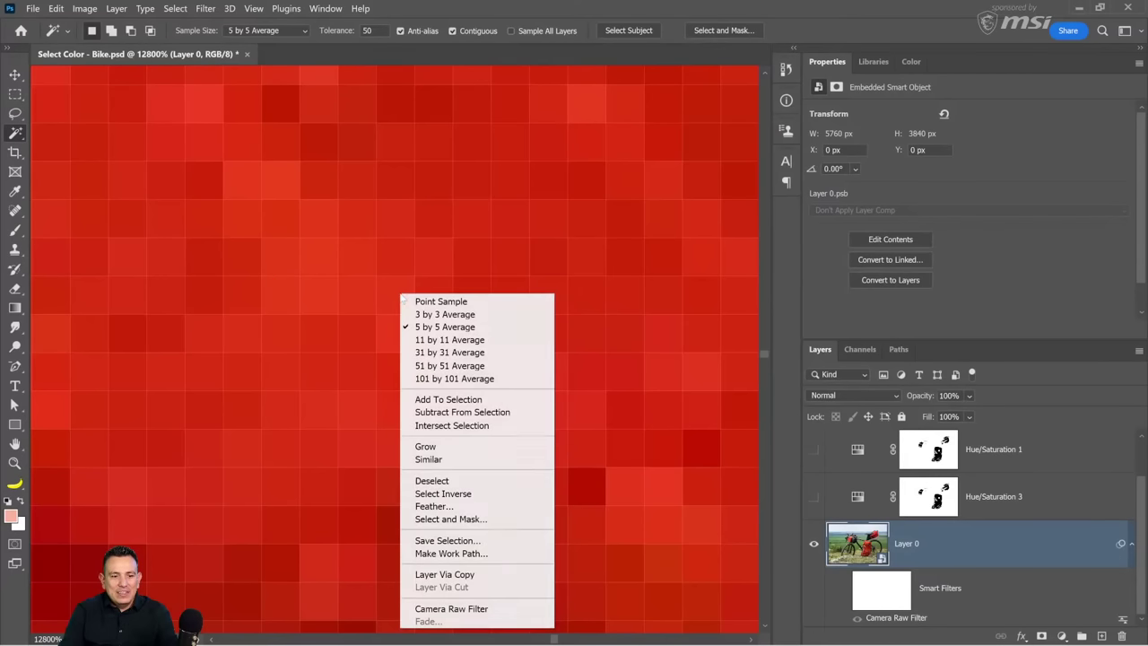
{"action": "left_click", "coordinate": [388, 290]}
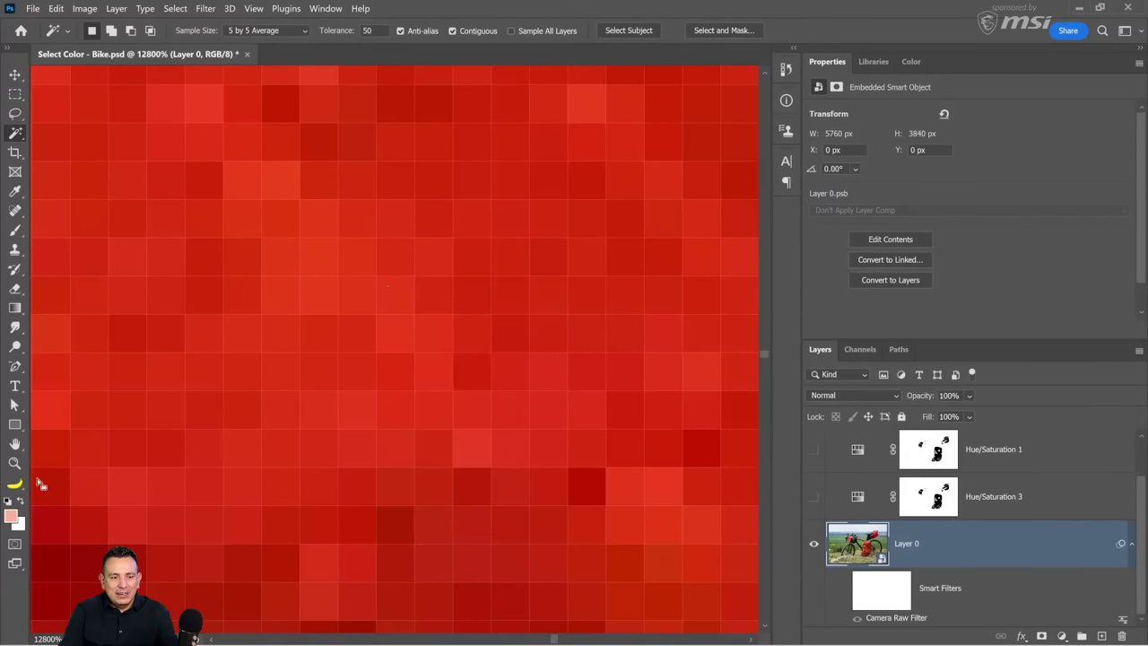
{"action": "double_click", "coordinate": [17, 443]}
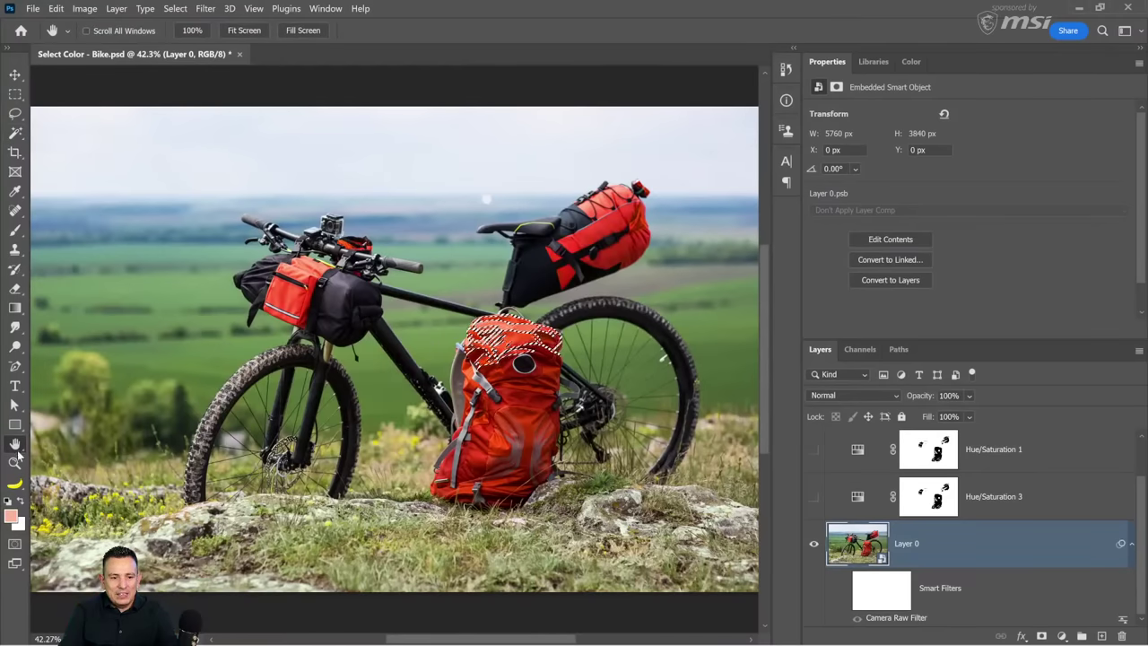
{"action": "key", "text": "z"}
{"action": "key", "text": "ctrl+plus"}
{"action": "key", "text": "ctrl+plus"}
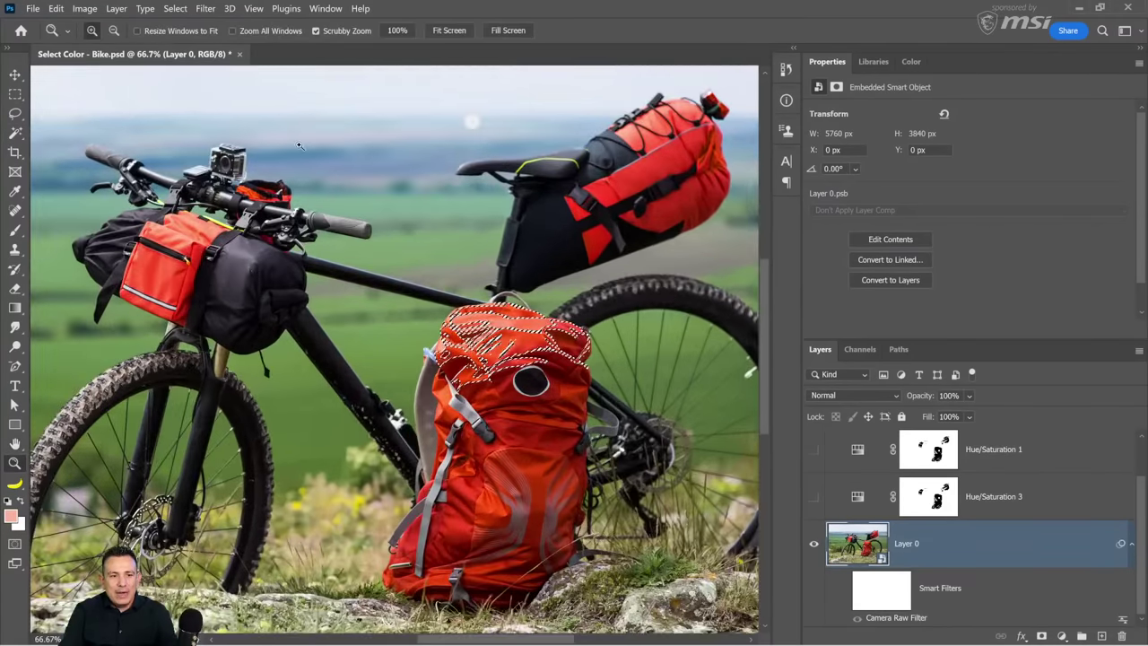
Select the backpack's upper part with the Magic Wand at tolerance 70, add more of its red areas and clear the selection
{"action": "left_click", "coordinate": [14, 132]}
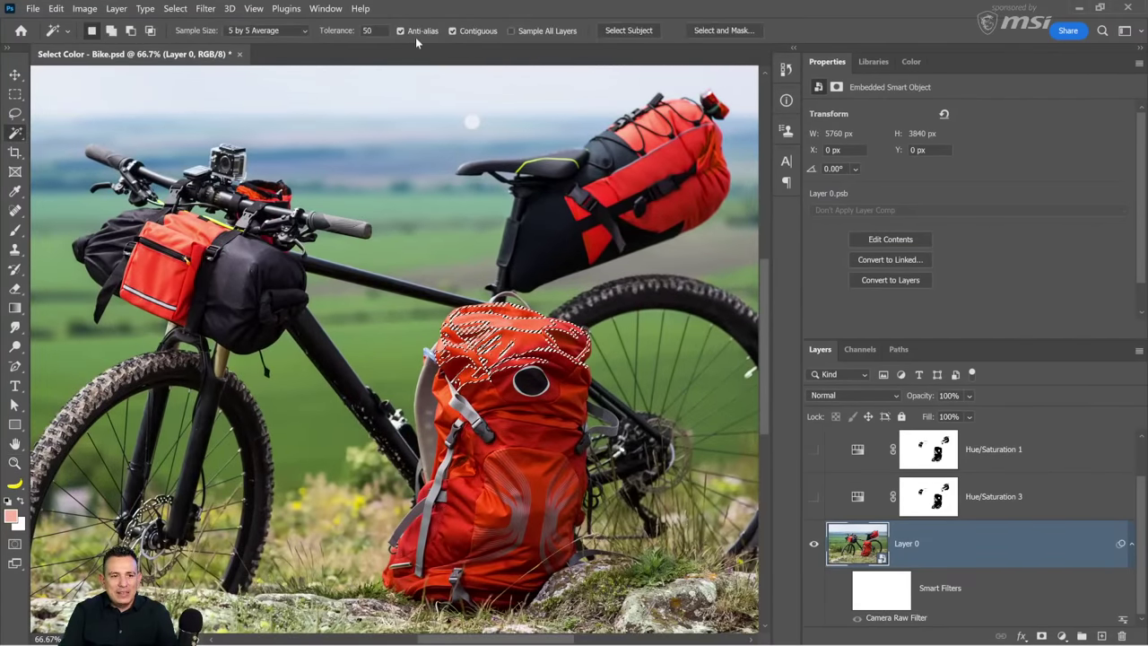
{"action": "left_click_drag", "start_coordinate": [320, 31], "coordinate": [338, 30]}
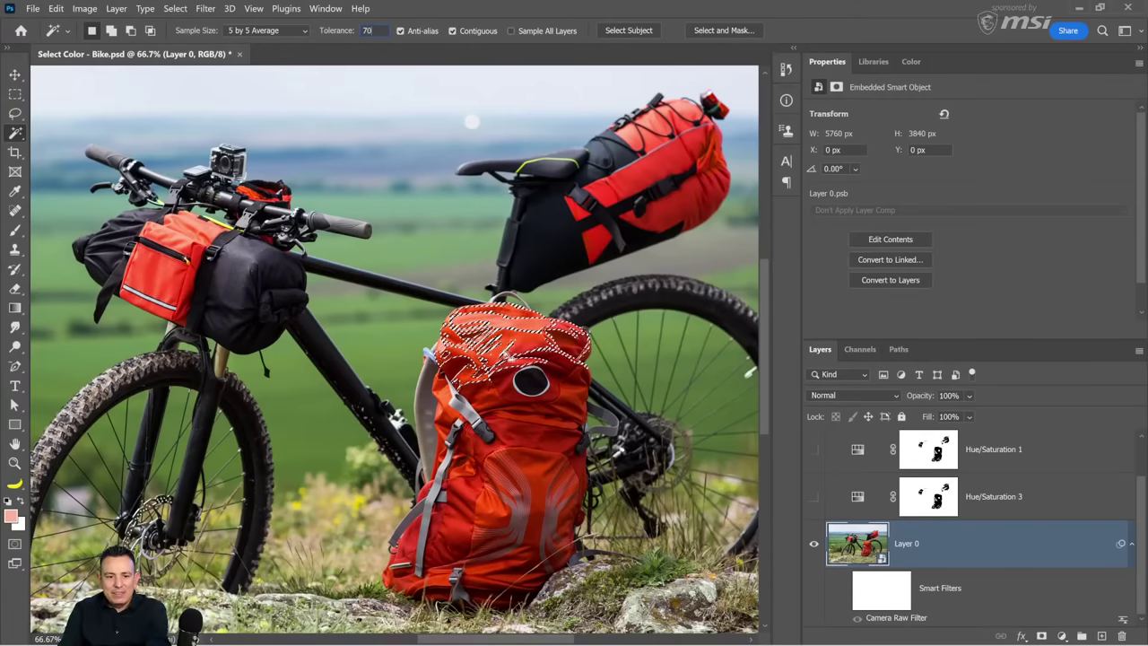
{"action": "left_click", "coordinate": [509, 355]}
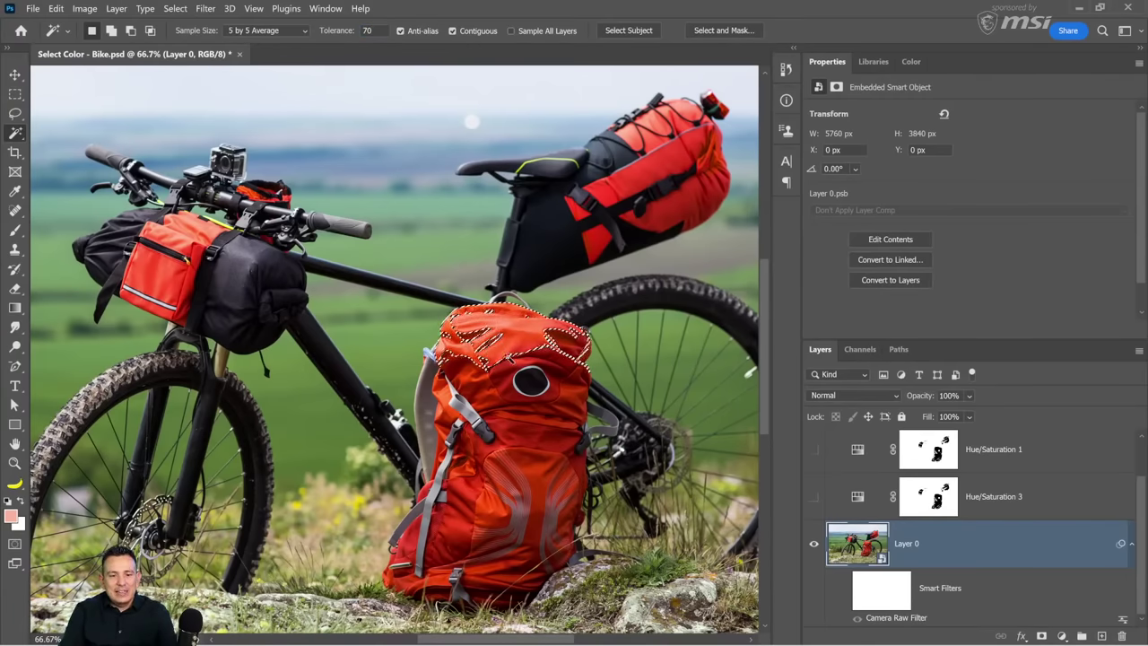
{"action": "key", "text": "shift"}
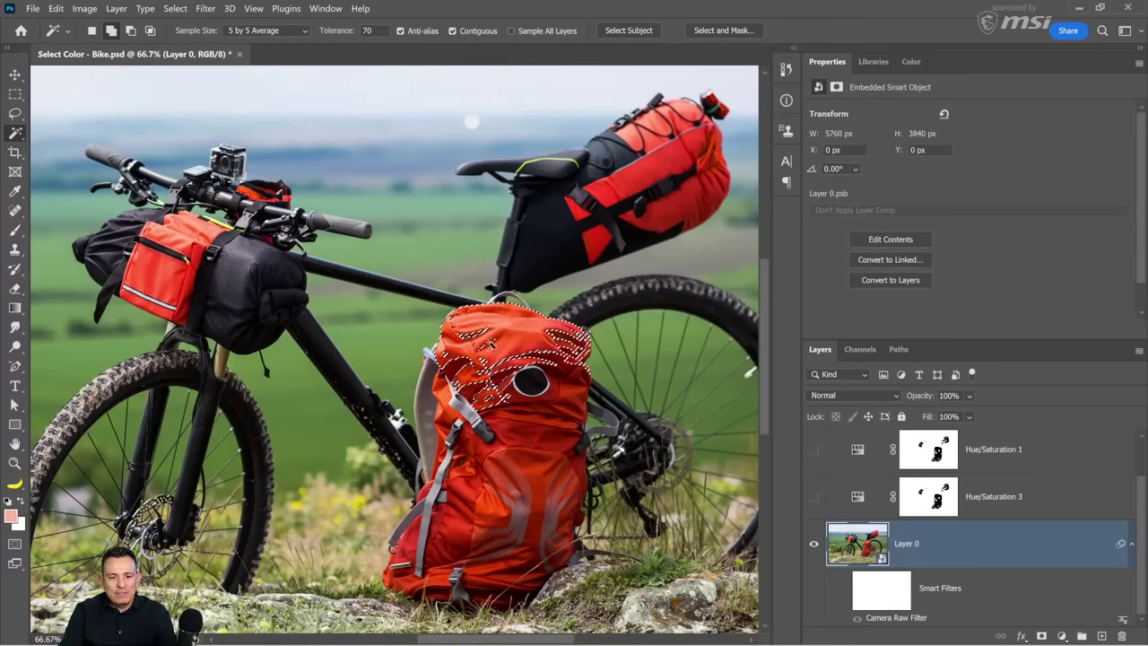
{"action": "left_click", "coordinate": [492, 345], "text": "shift"}
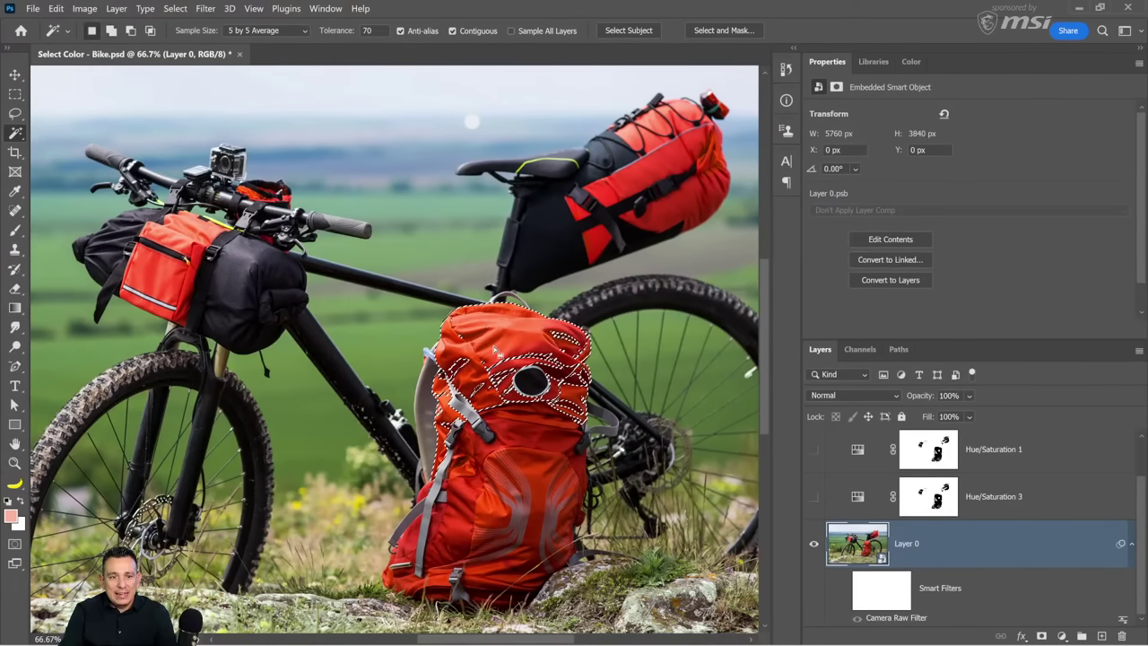
{"action": "key", "text": "ctrl+d"}
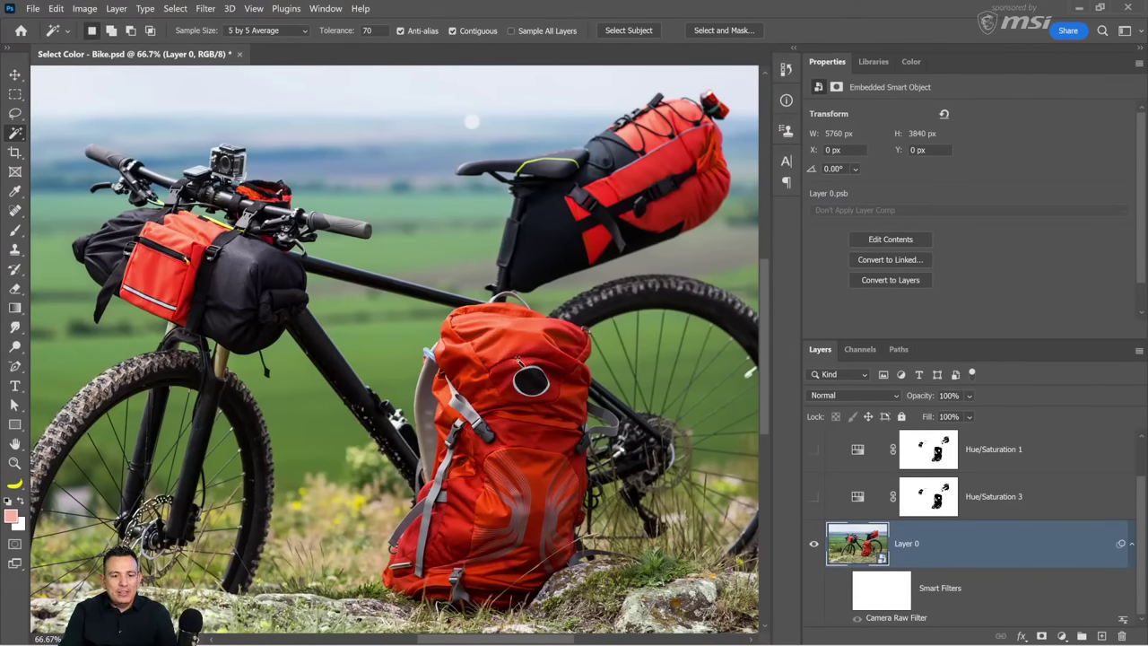
Turn off Contiguous, sample the red backpack at tolerance 70 and add two more of its red tones to the selection
{"action": "left_click_drag", "start_coordinate": [544, 350], "coordinate": [533, 342]}
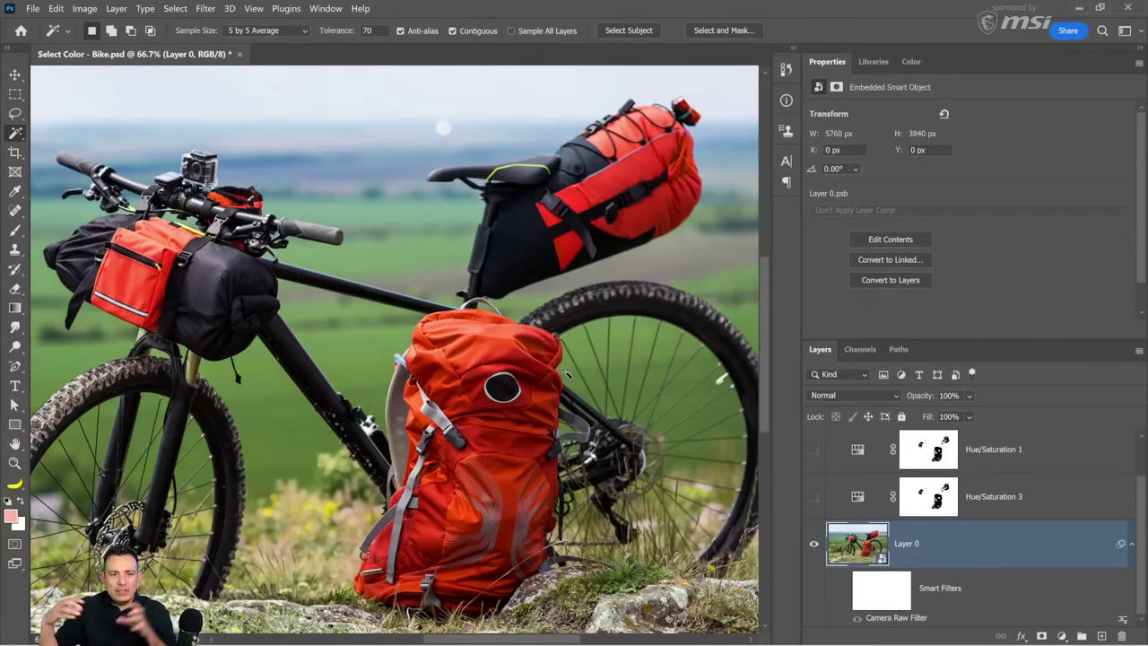
{"action": "left_click", "coordinate": [453, 31]}
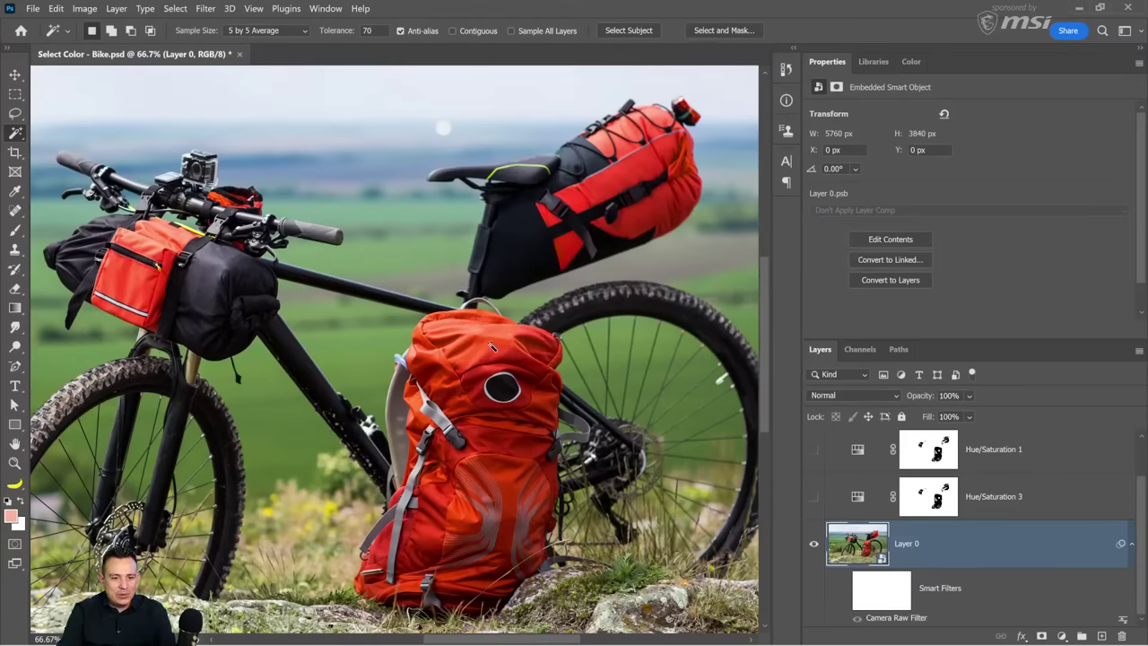
{"action": "left_click", "coordinate": [492, 347]}
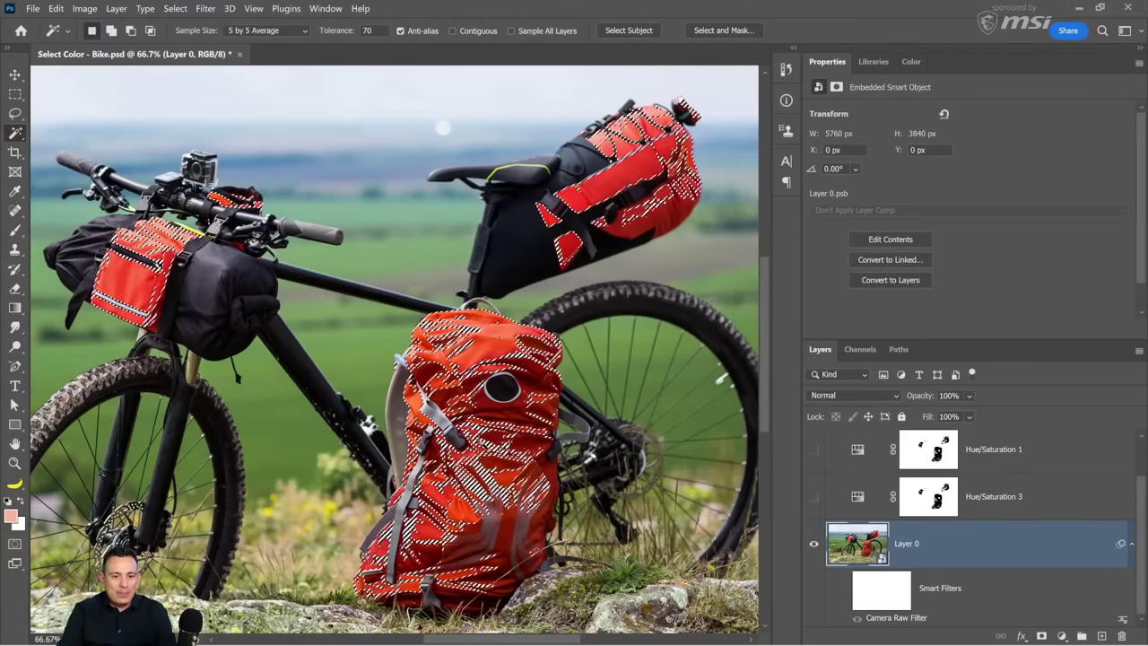
{"action": "left_click", "coordinate": [466, 333], "text": "shift"}
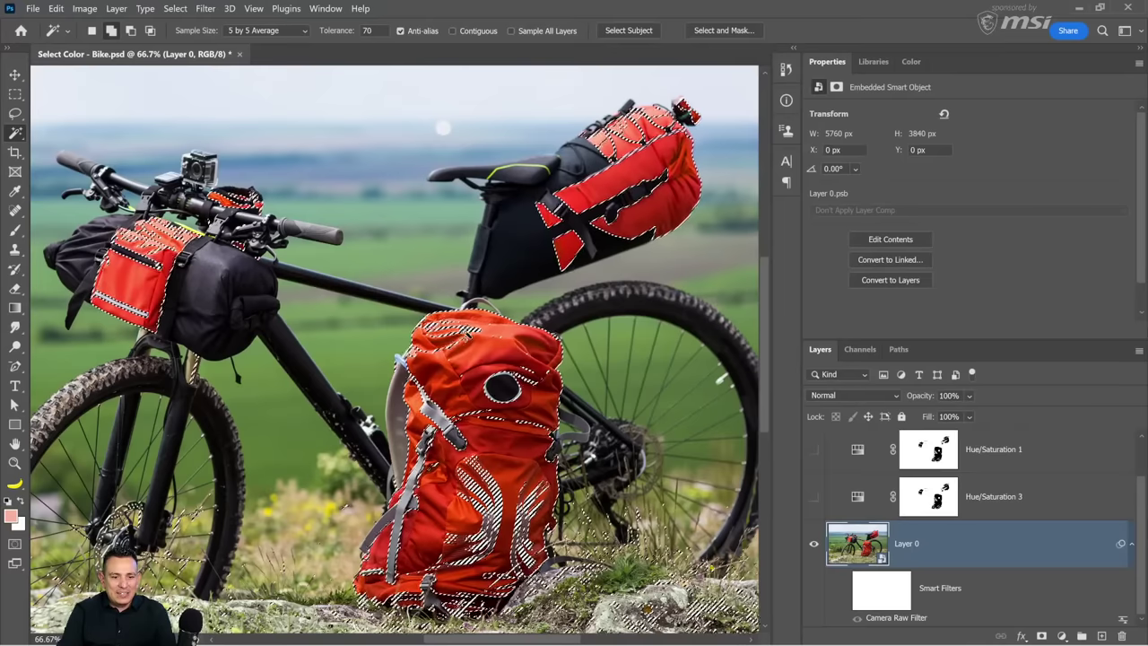
{"action": "left_click", "coordinate": [542, 408], "text": "shift"}
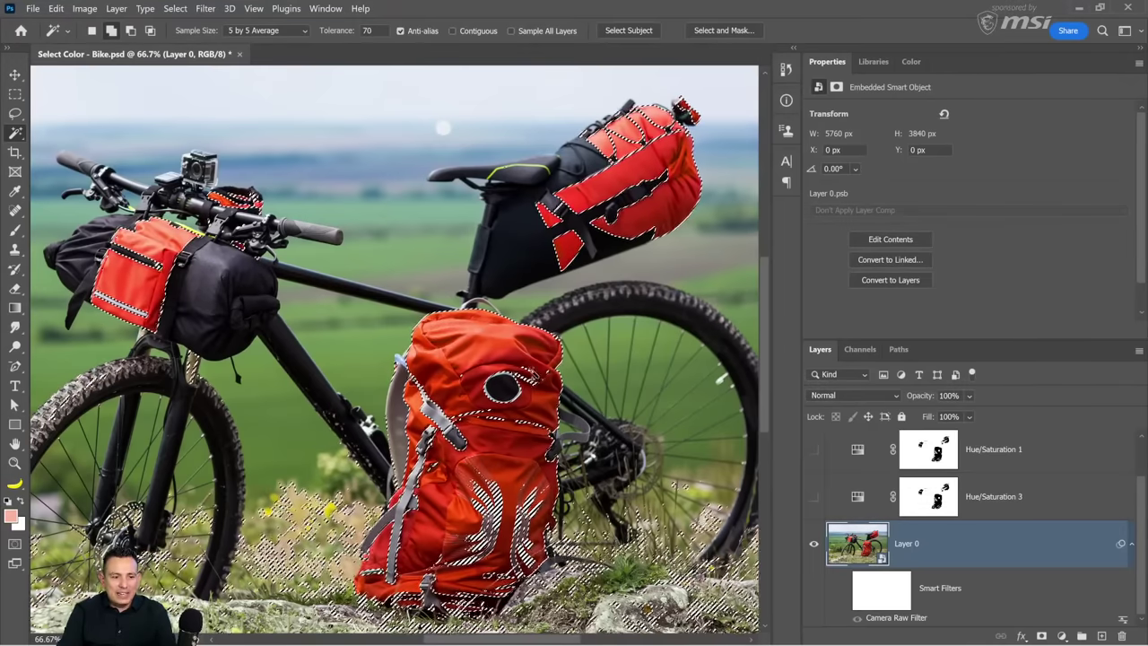
Inspect the selected ground below the bike, lower the Magic Wand tolerance to 40 and clear the selection
{"action": "scroll", "coordinate": [395, 350], "scroll_direction": "down", "scroll_amount": 5}
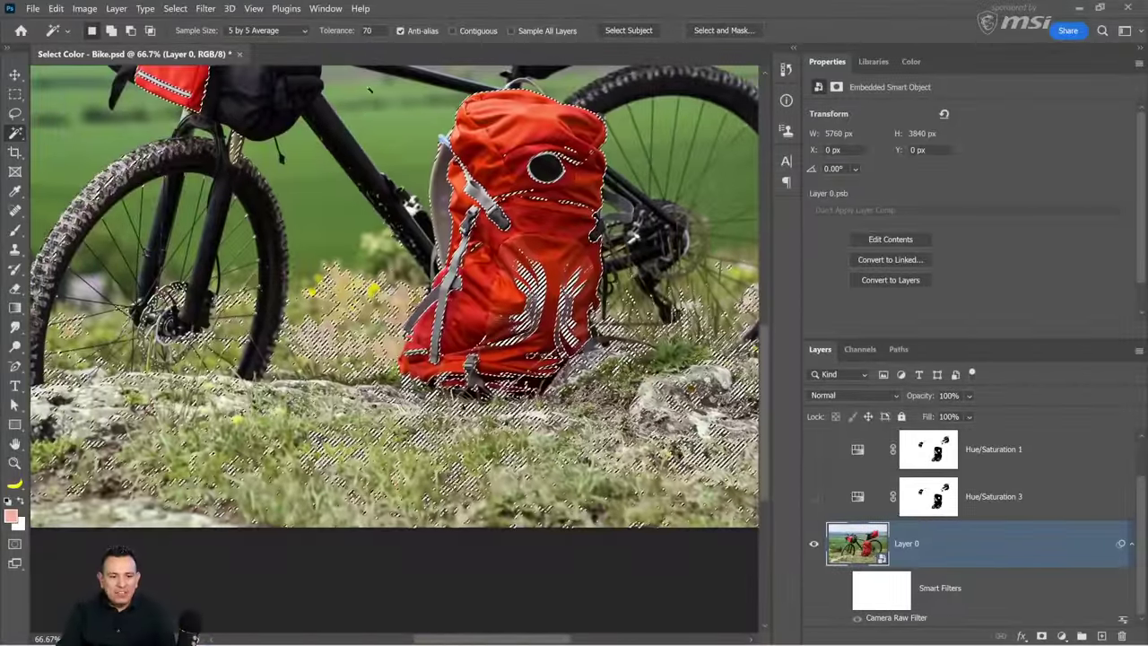
{"action": "key", "text": "Return"}
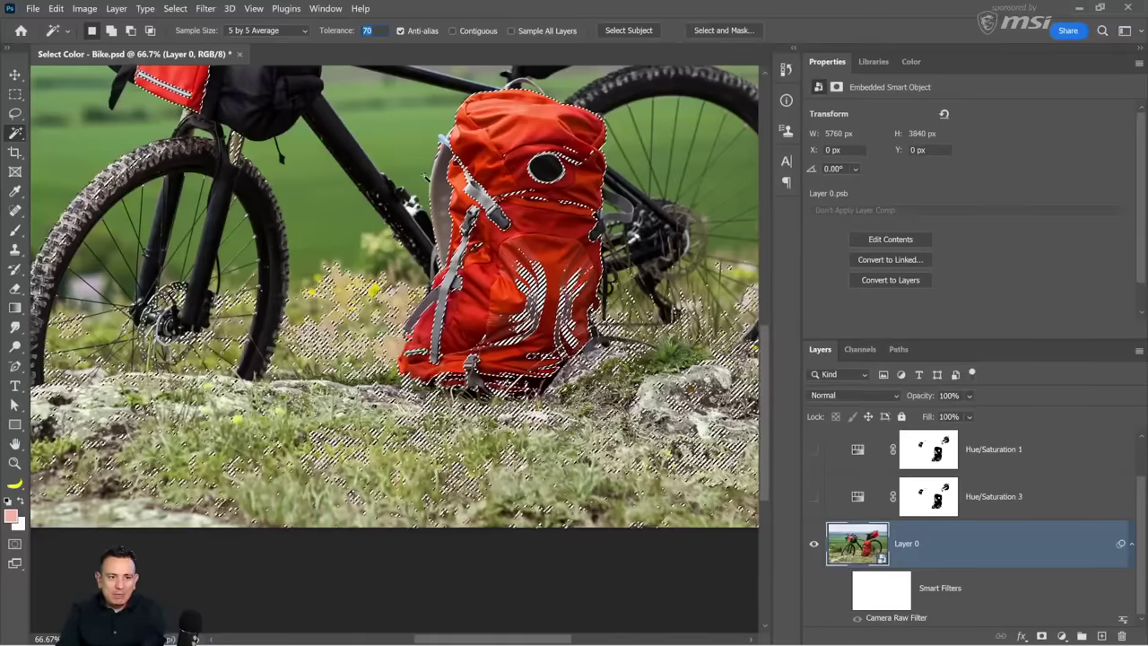
{"action": "type", "text": "40"}
{"action": "key", "text": "ctrl+d"}
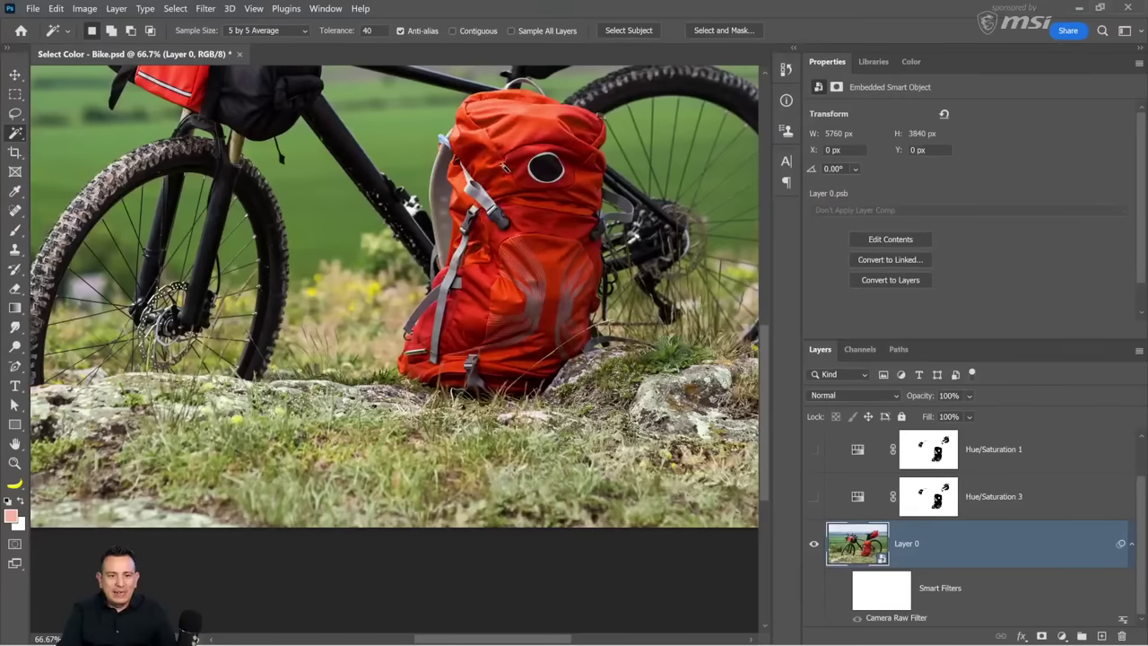
Select the red tones with two samples on the upper backpack and add a sample from the red handlebar bag
{"action": "left_click", "coordinate": [500, 168], "text": "shift"}
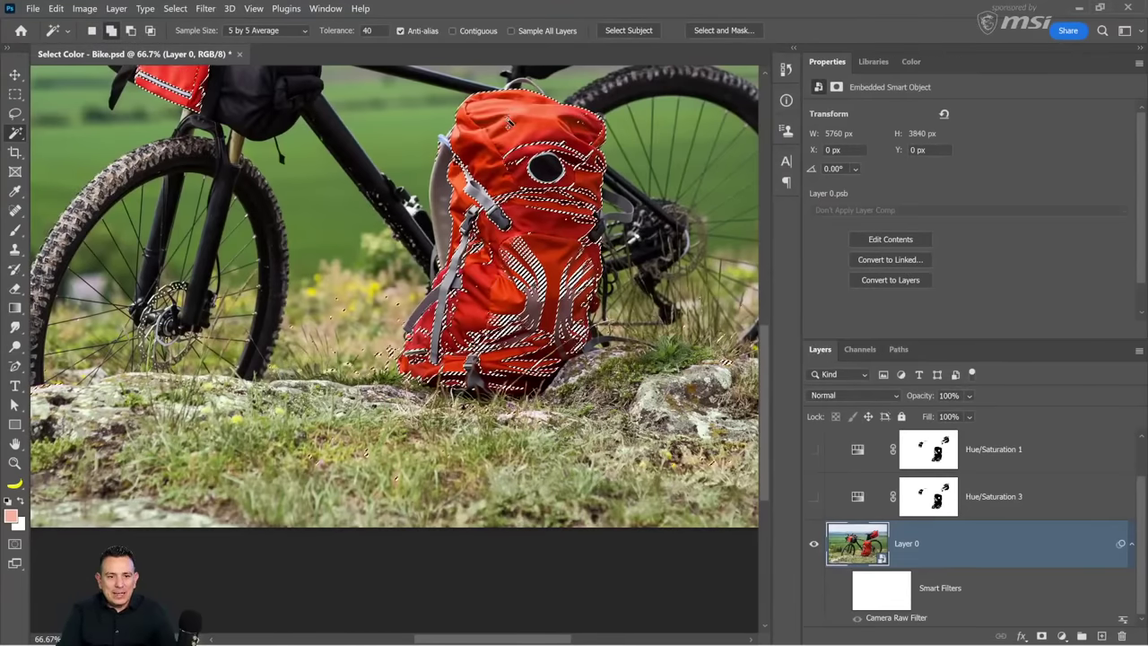
{"action": "left_click", "coordinate": [507, 123], "text": "shift"}
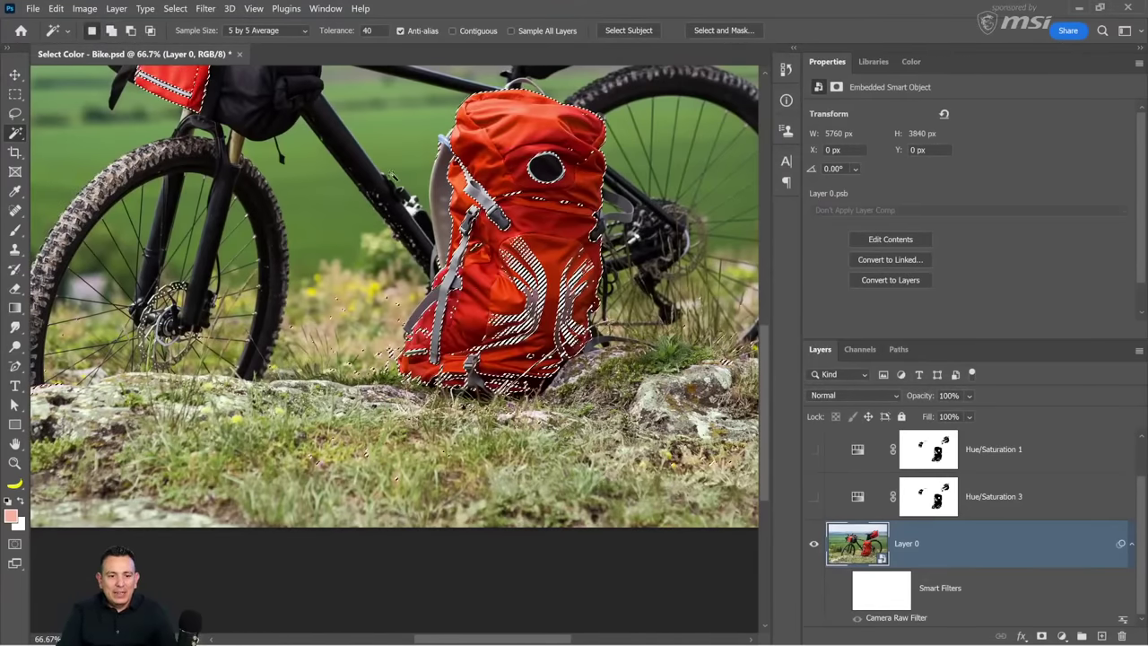
{"action": "scroll", "coordinate": [395, 341], "scroll_direction": "up", "scroll_amount": 5}
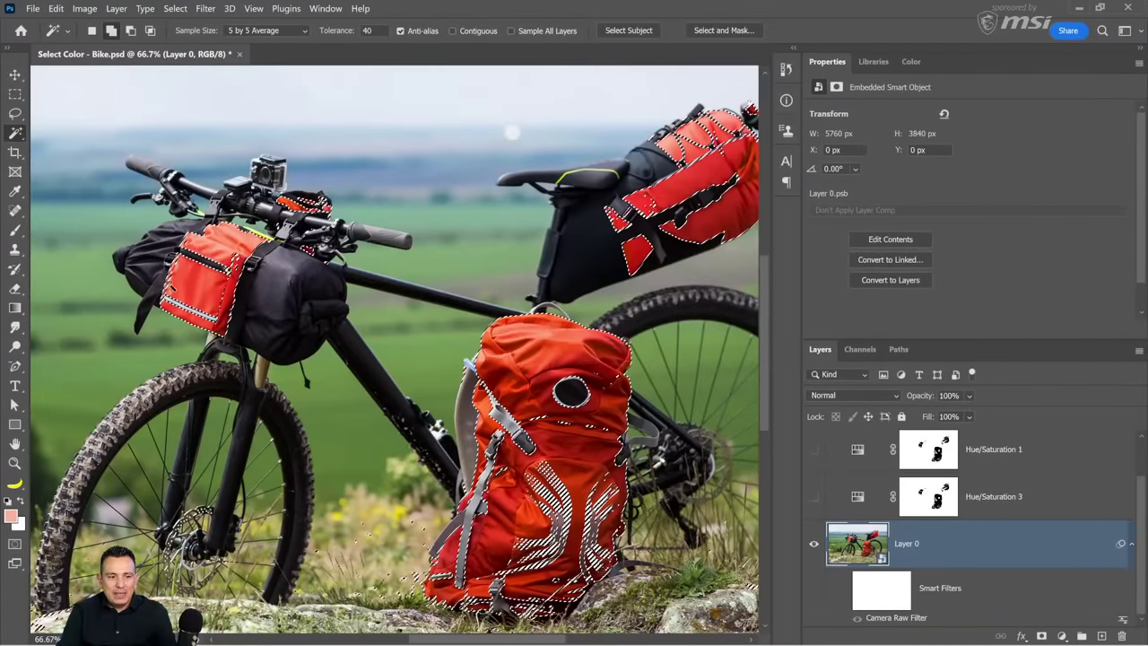
{"action": "left_click", "coordinate": [174, 285], "text": "shift"}
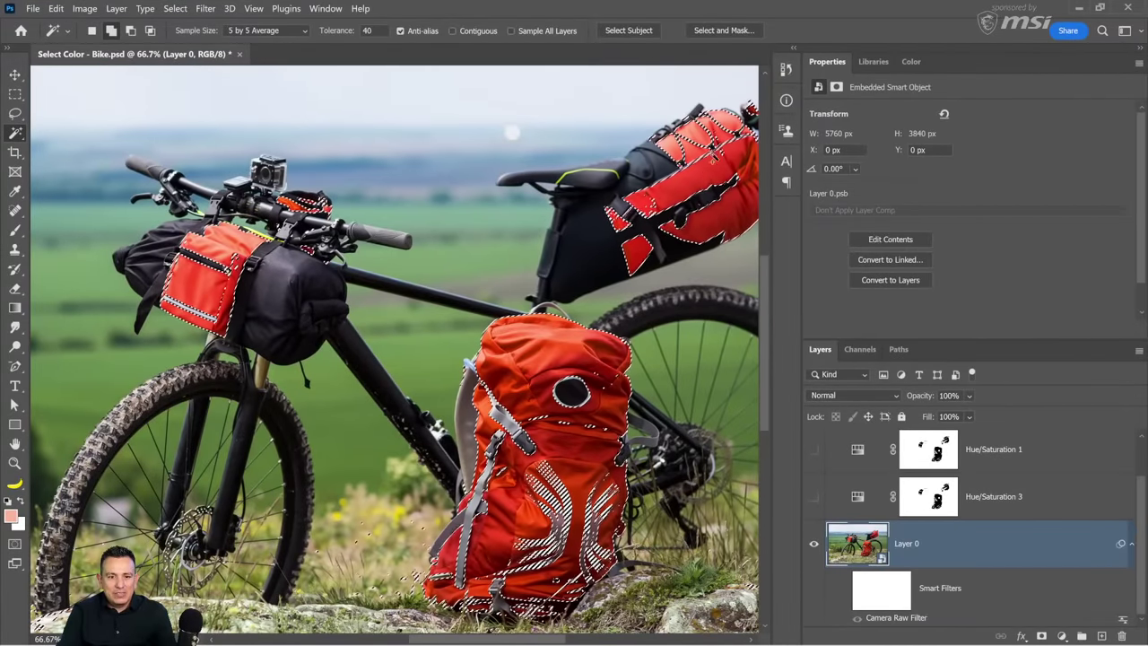
{"action": "left_click_drag", "start_coordinate": [697, 189], "coordinate": [591, 159]}
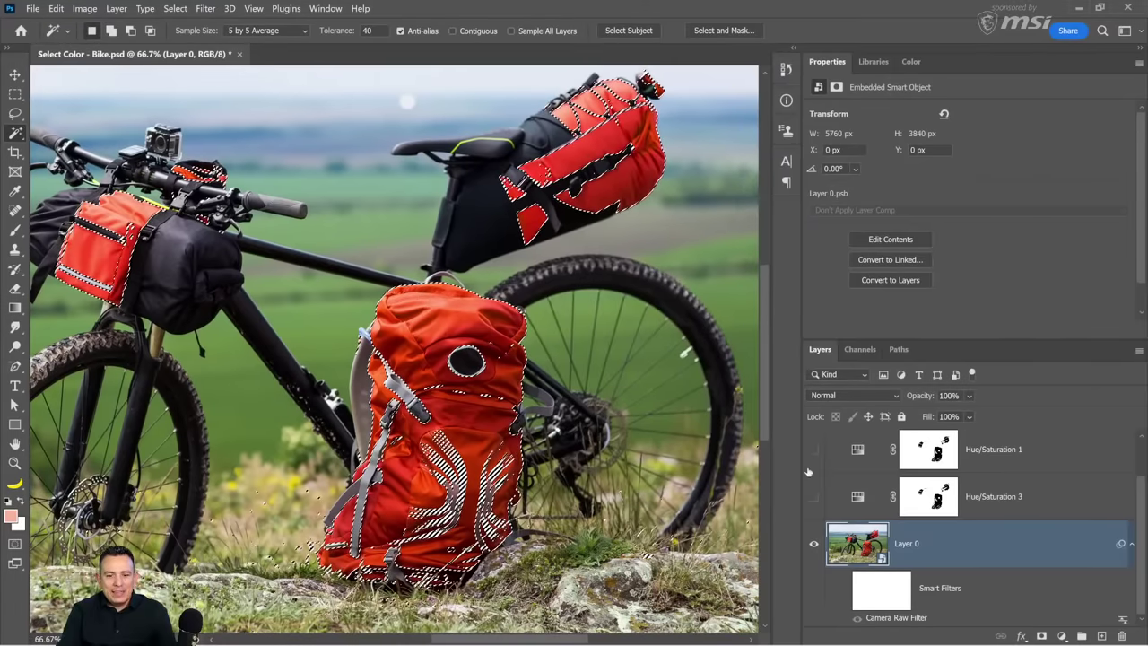
Add a Hue/Saturation adjustment layer from the red bag selection and invert its layer mask
{"action": "left_click", "coordinate": [1061, 635]}
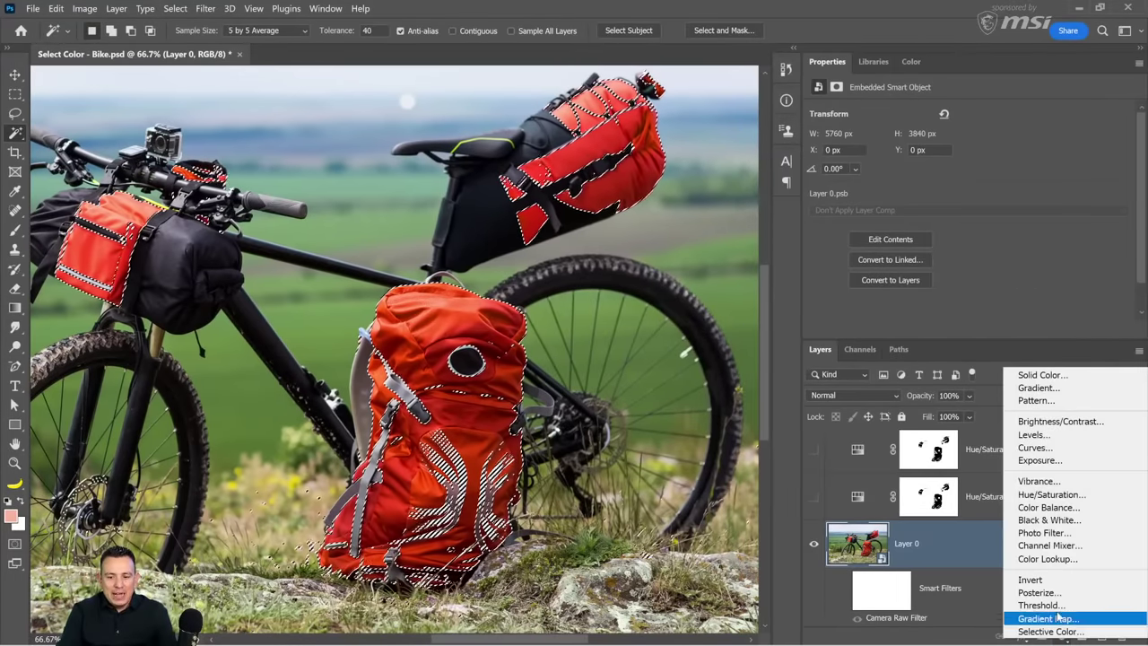
{"action": "left_click", "coordinate": [1049, 496]}
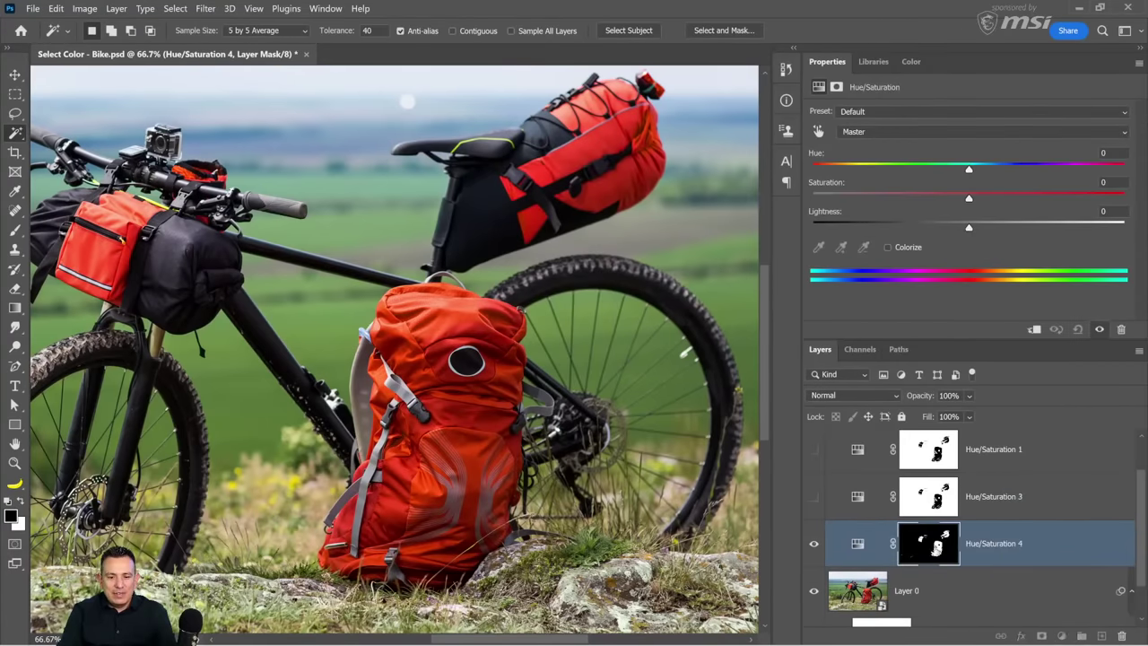
{"action": "left_click", "coordinate": [941, 556]}
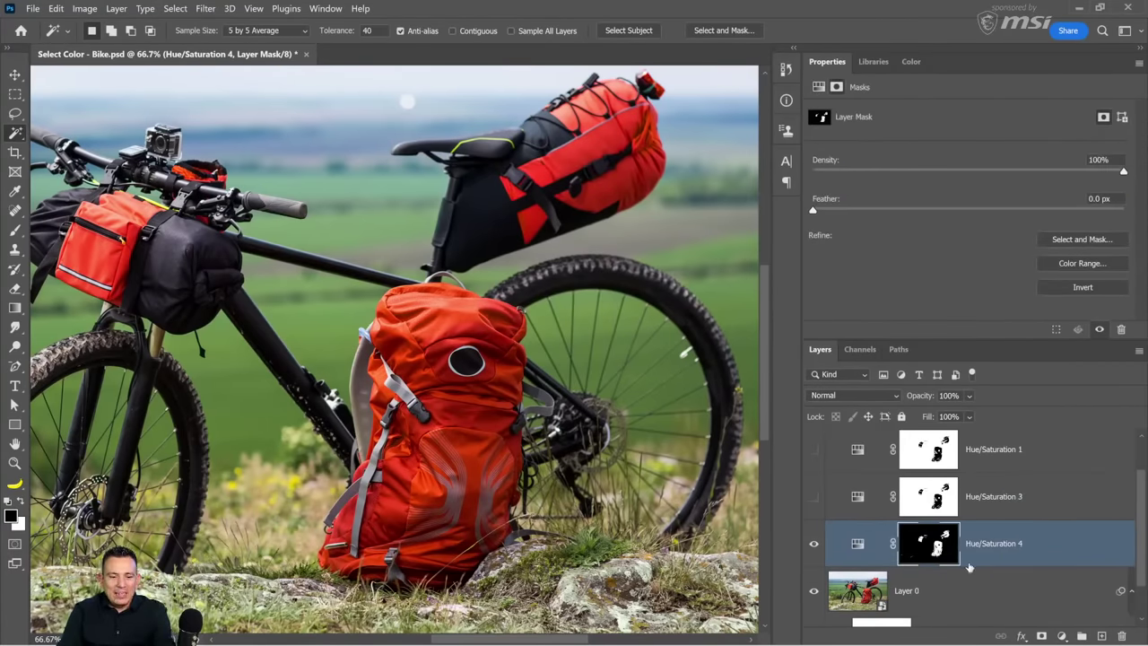
{"action": "key", "text": "ctrl+i"}
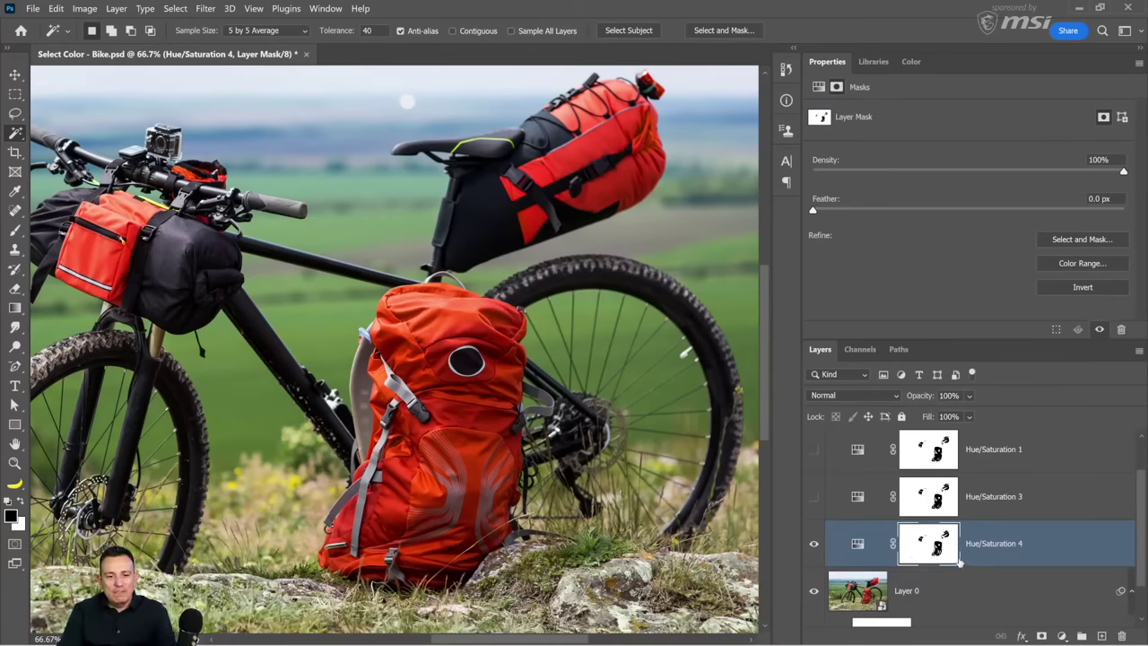
Set the new Hue/Saturation layer's Saturation to -100 and view the whole image
{"action": "left_click", "coordinate": [860, 547]}
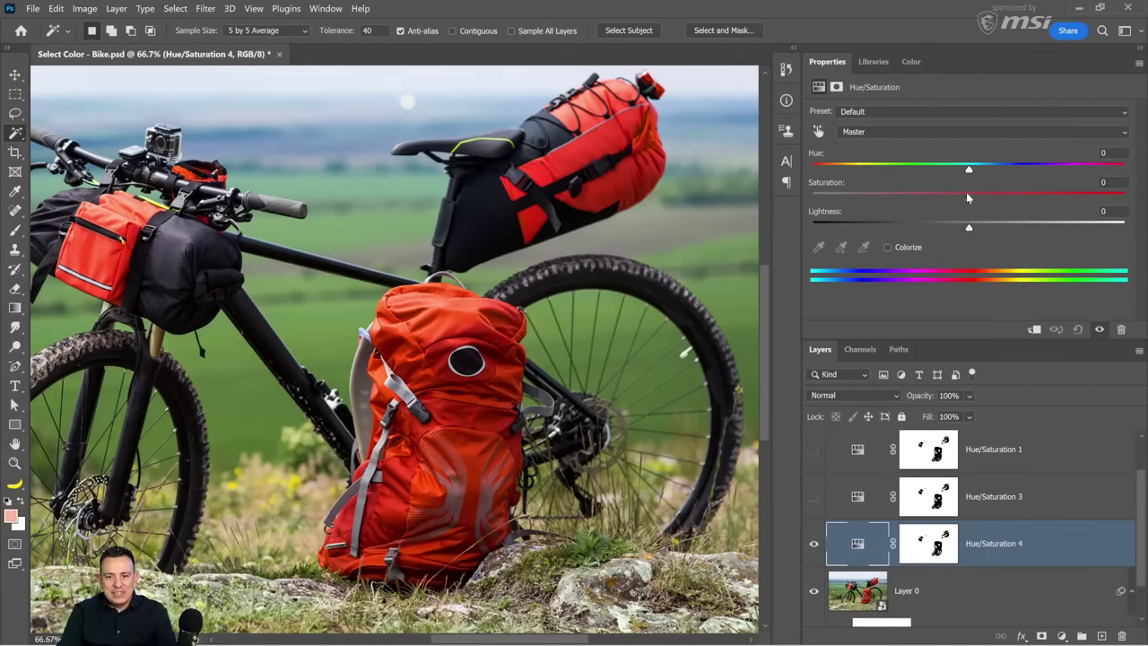
{"action": "left_click_drag", "start_coordinate": [969, 198], "coordinate": [767, 194]}
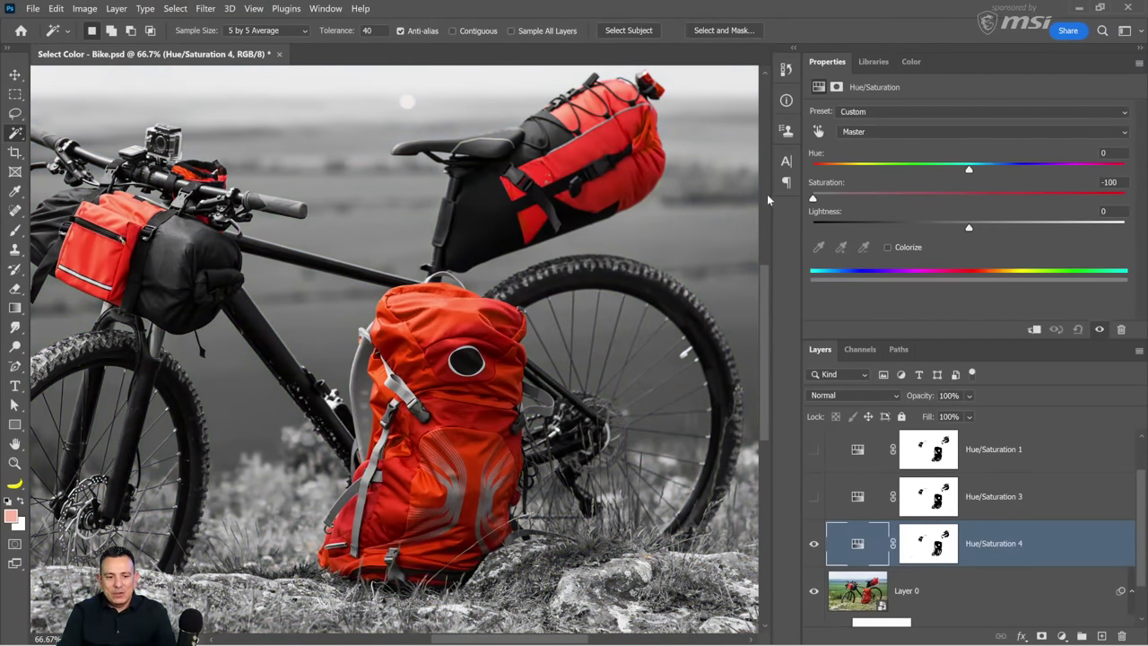
{"action": "double_click", "coordinate": [14, 443]}
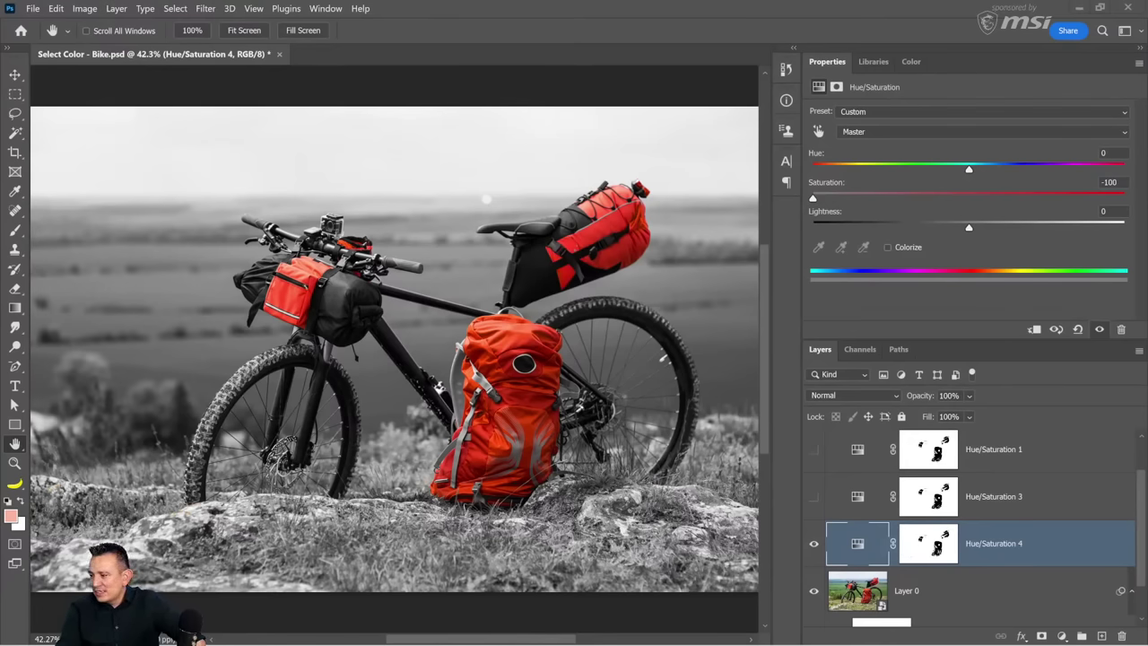
Hide the Hue/Saturation 4 layer and make Layer 0 the active layer
{"action": "left_click", "coordinate": [813, 543]}
{"action": "left_click", "coordinate": [926, 593]}
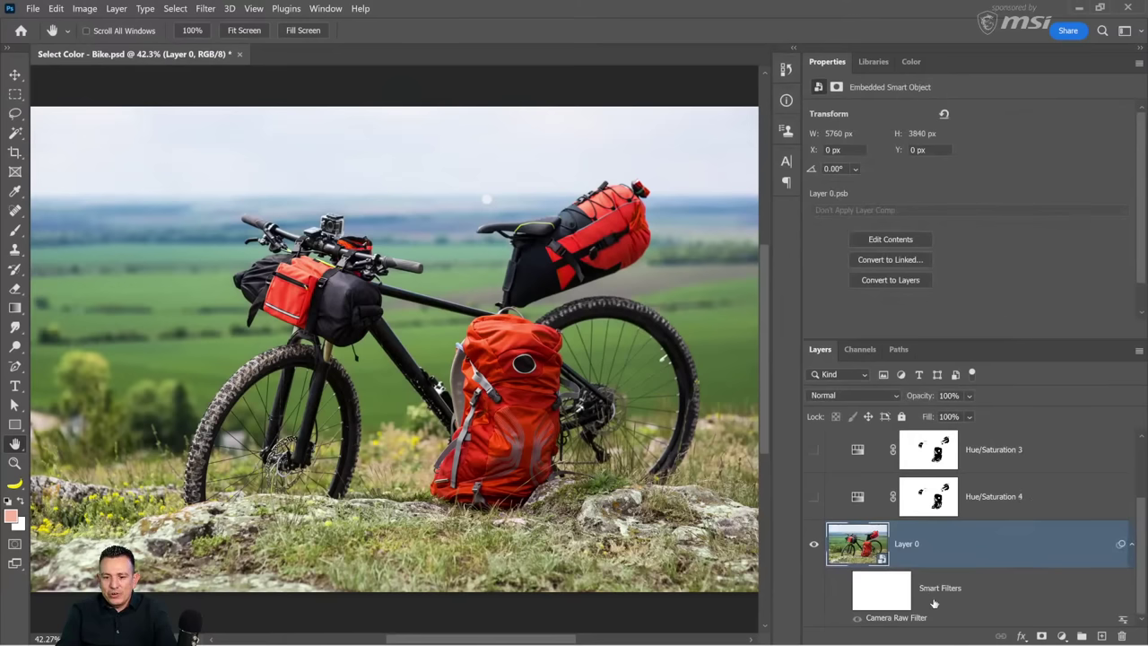
{"action": "scroll", "coordinate": [1121, 551], "scroll_direction": "up", "scroll_amount": 1}
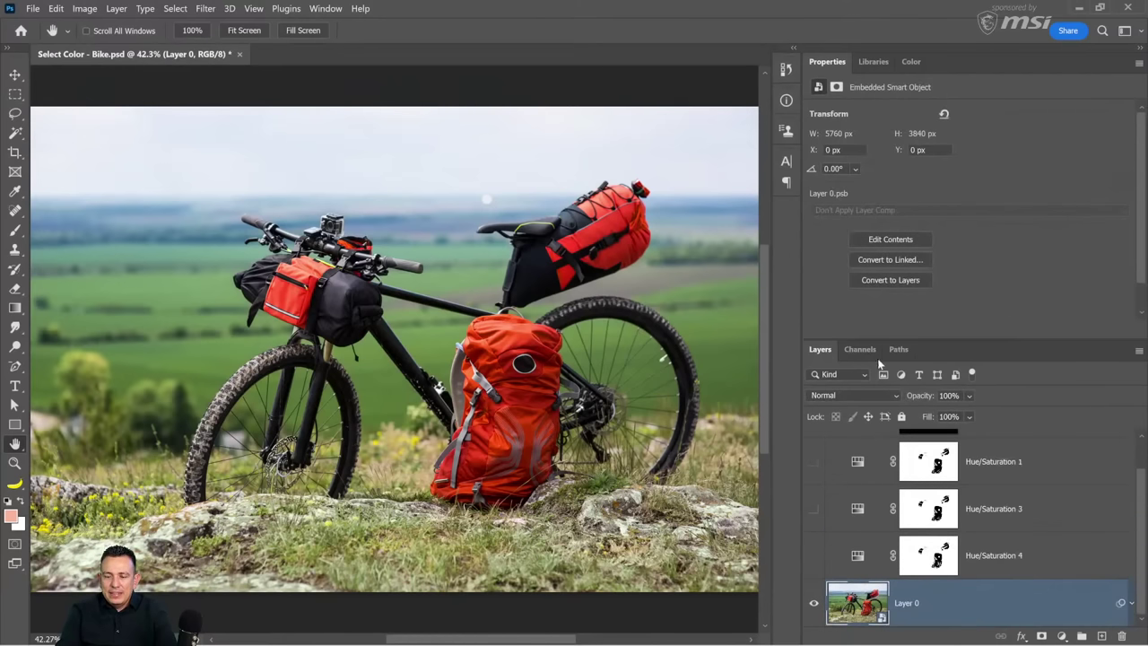
View the Red, Green and Blue channels and the Layer 0 filter mask one by one, and return to the RGB composite
{"action": "left_click", "coordinate": [857, 351]}
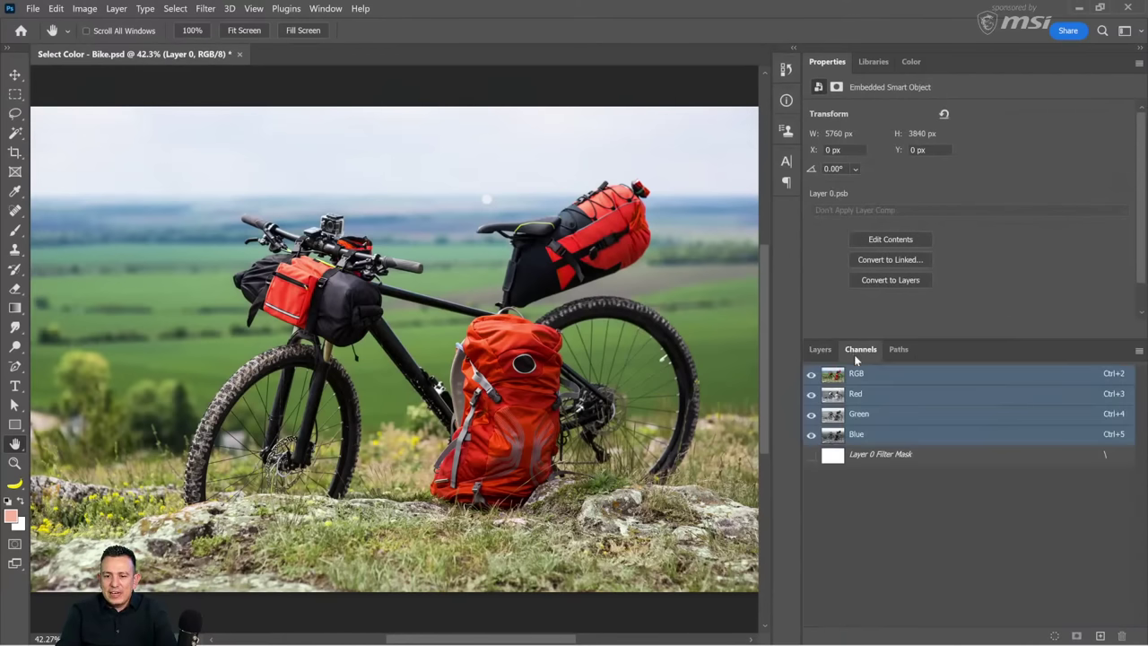
{"action": "left_click", "coordinate": [838, 399]}
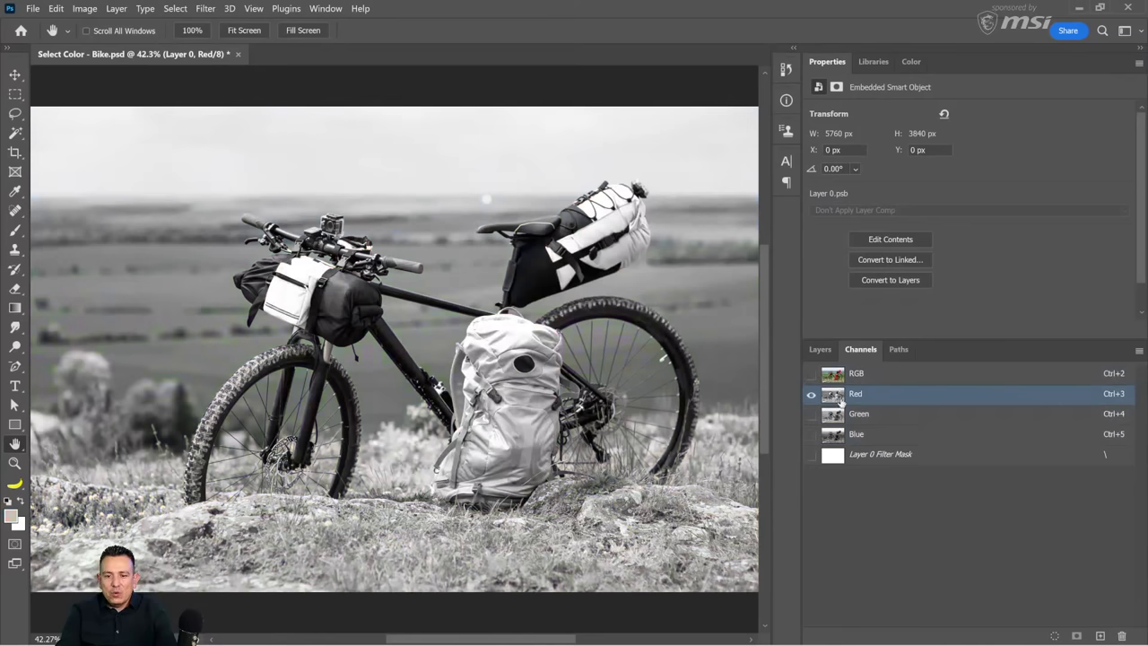
{"action": "left_click", "coordinate": [844, 414]}
{"action": "left_click", "coordinate": [844, 435]}
{"action": "left_click", "coordinate": [845, 455]}
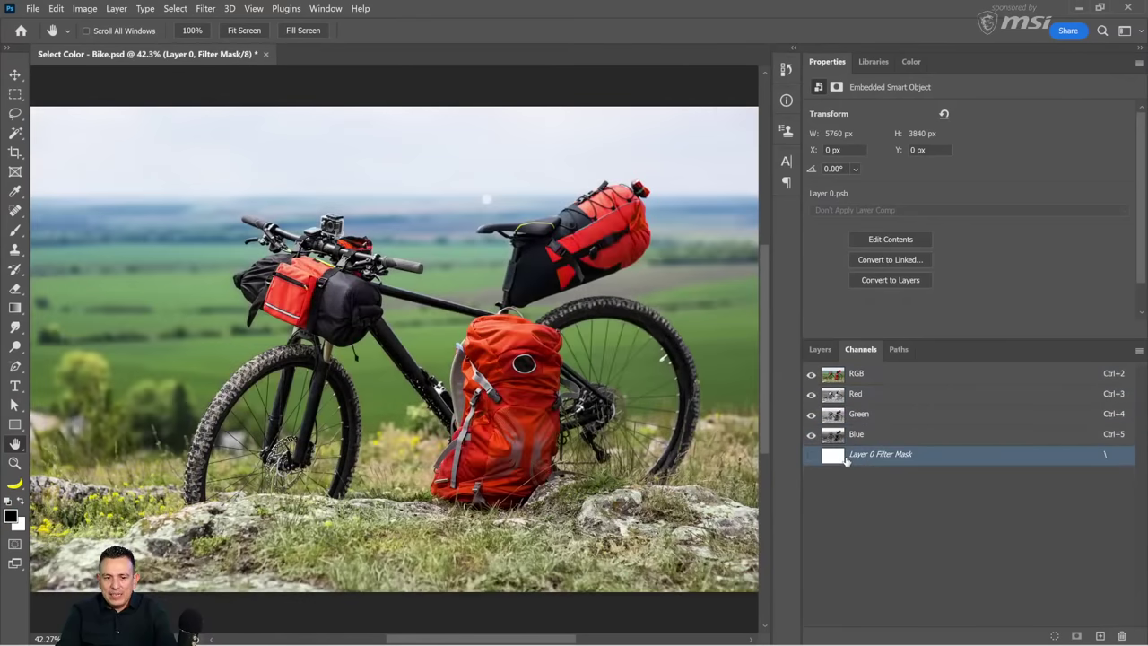
{"action": "left_click", "coordinate": [848, 435]}
{"action": "left_click", "coordinate": [844, 416]}
{"action": "left_click", "coordinate": [833, 395]}
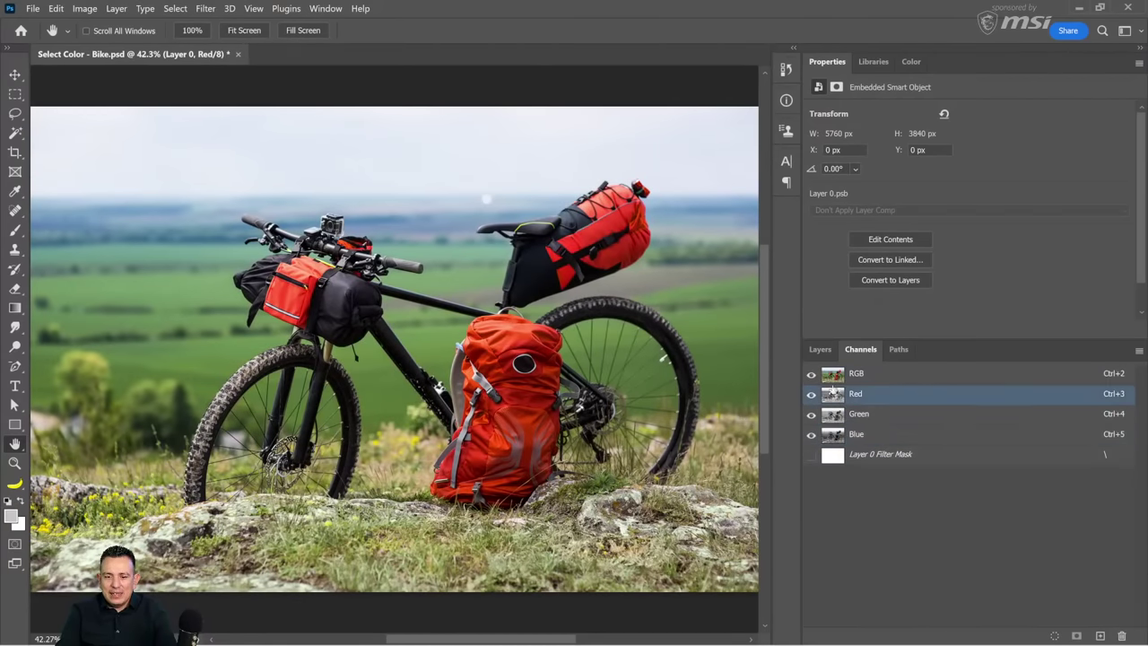
{"action": "left_click", "coordinate": [834, 377]}
Compare the brightness of the bags in the Red, Green and Blue channels and restore the RGB composite
{"action": "left_click", "coordinate": [836, 399]}
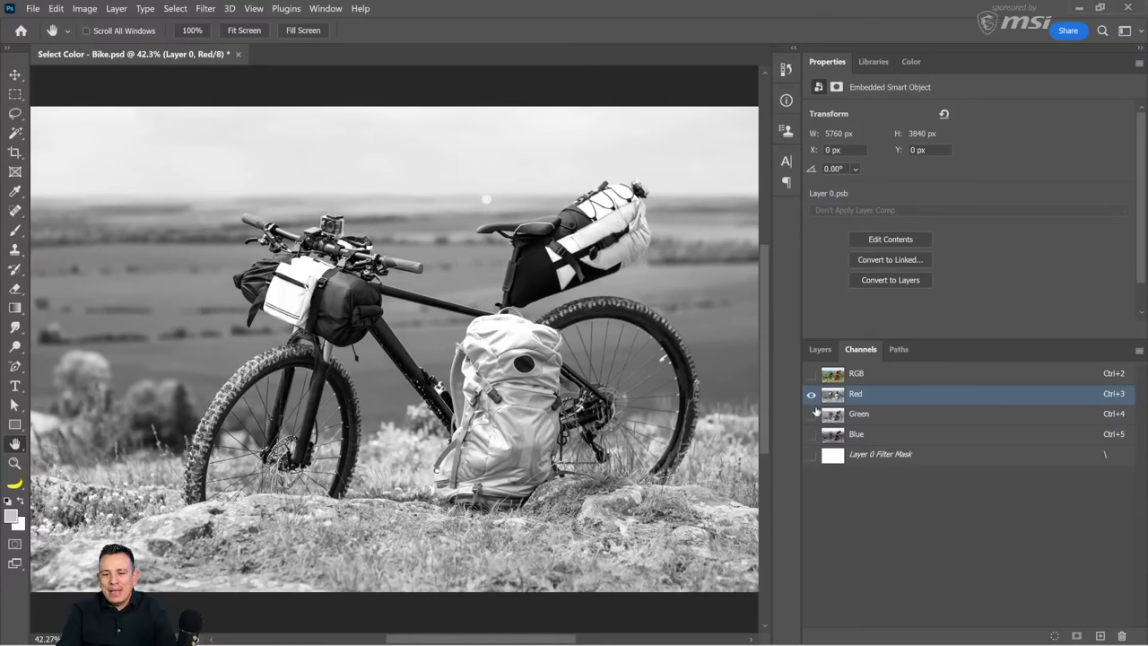
{"action": "left_click", "coordinate": [844, 420]}
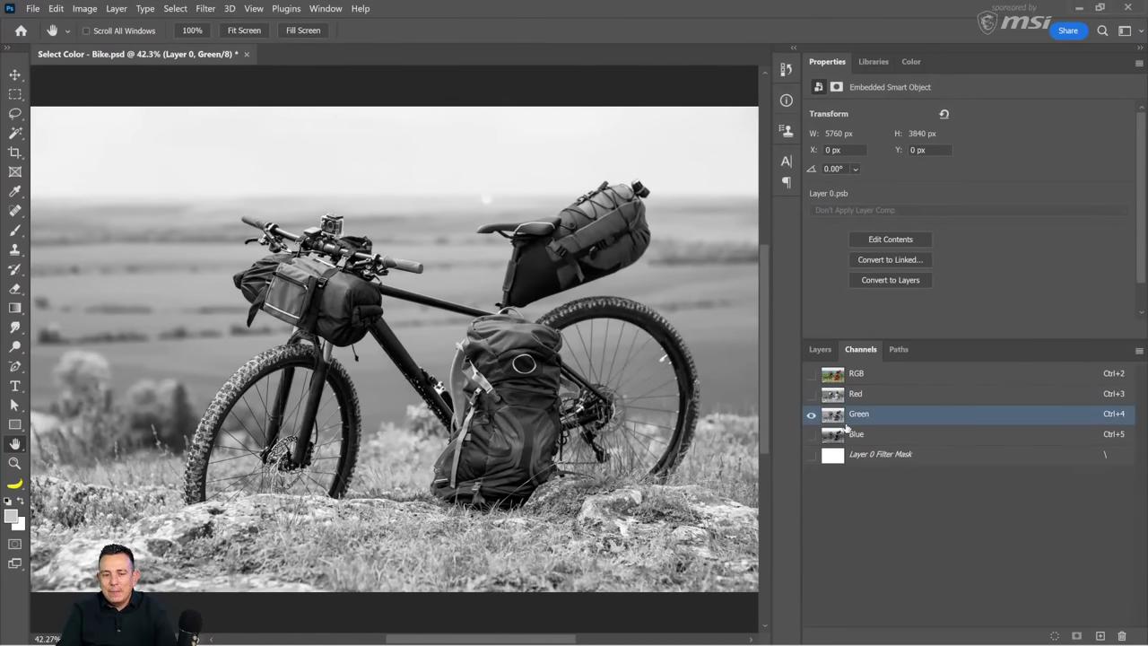
{"action": "left_click", "coordinate": [845, 433]}
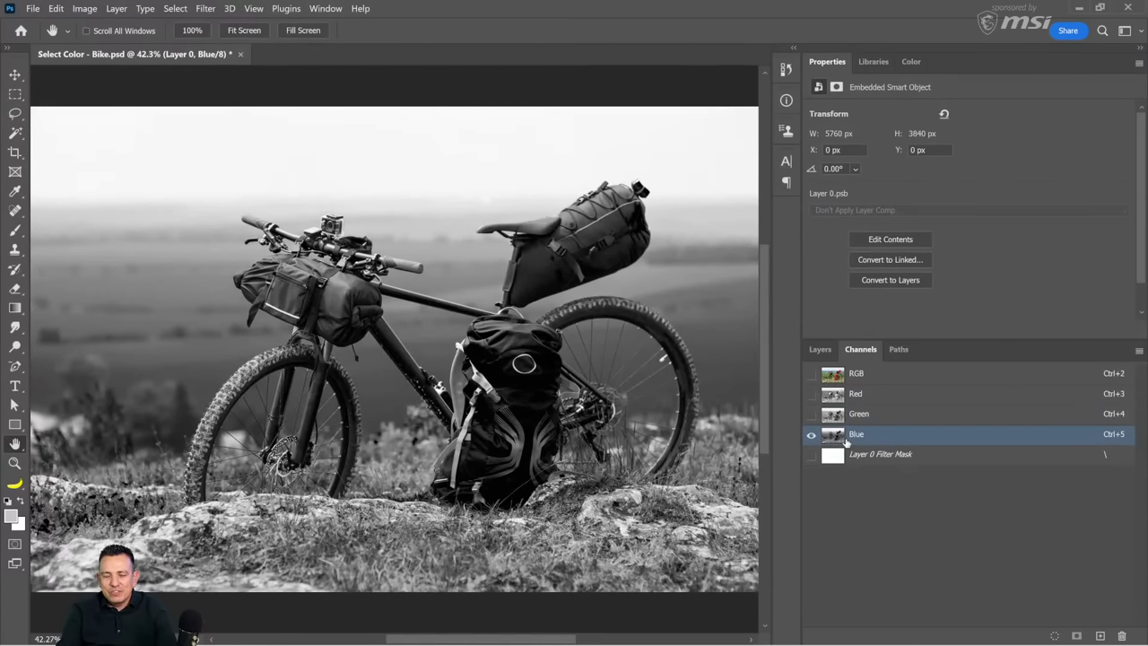
{"action": "left_click", "coordinate": [847, 414]}
{"action": "left_click", "coordinate": [846, 393]}
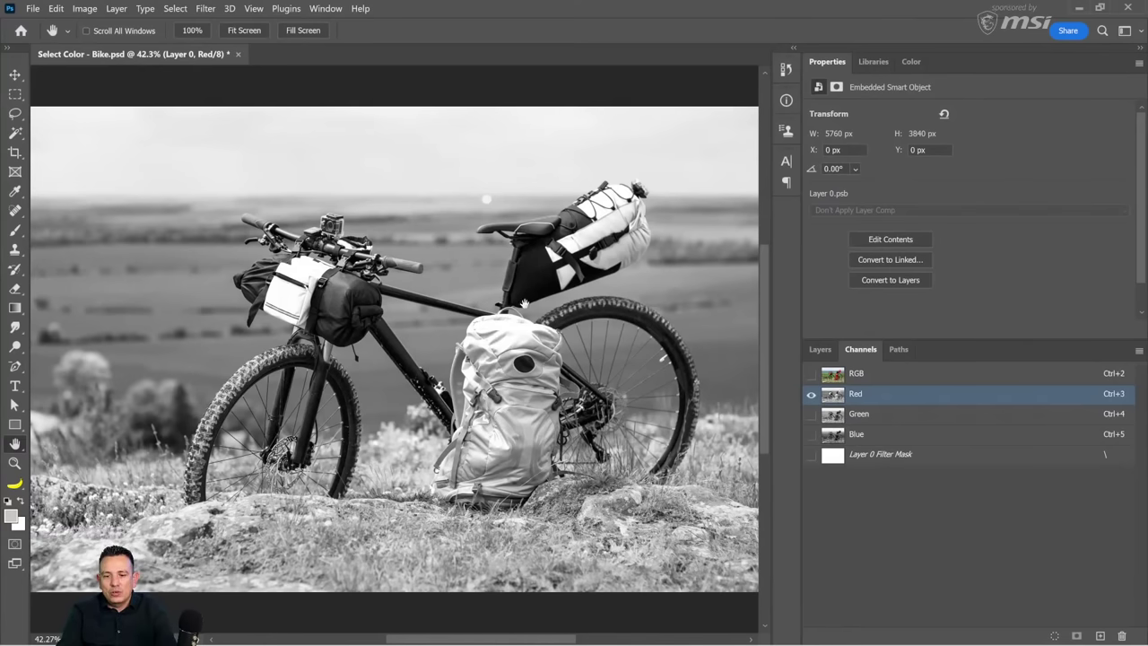
{"action": "left_click", "coordinate": [841, 378]}
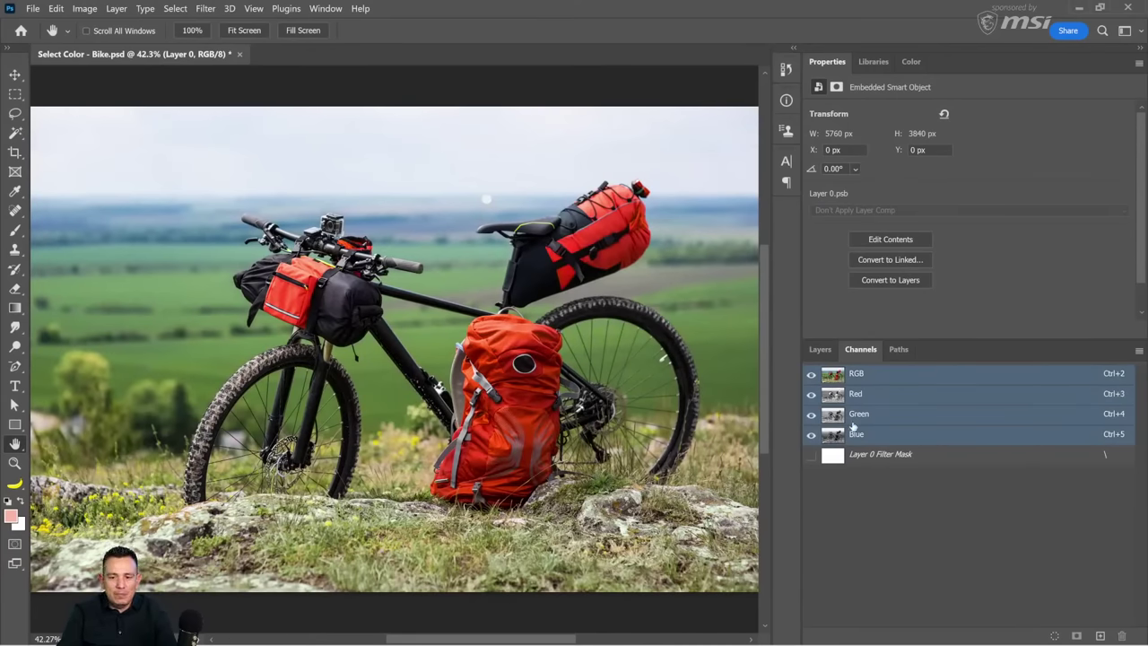
Check the Blue and Green channels once more and duplicate the Red channel
{"action": "left_click", "coordinate": [856, 434]}
{"action": "left_click", "coordinate": [847, 417]}
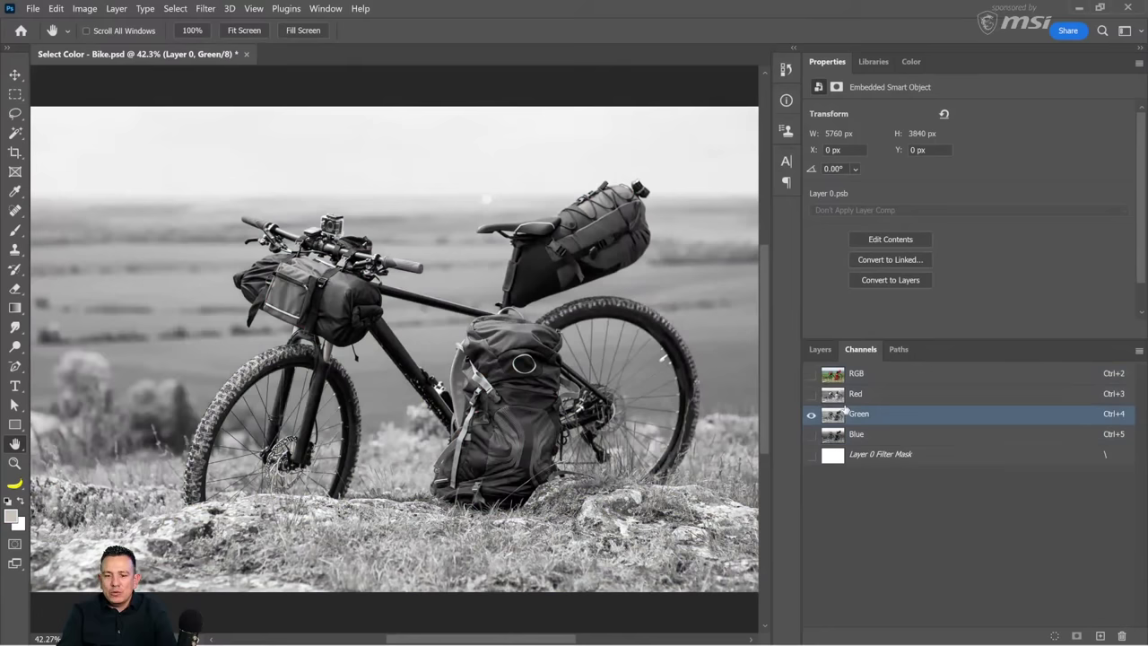
{"action": "left_click", "coordinate": [846, 399]}
{"action": "left_click_drag", "start_coordinate": [845, 401], "coordinate": [1099, 635]}
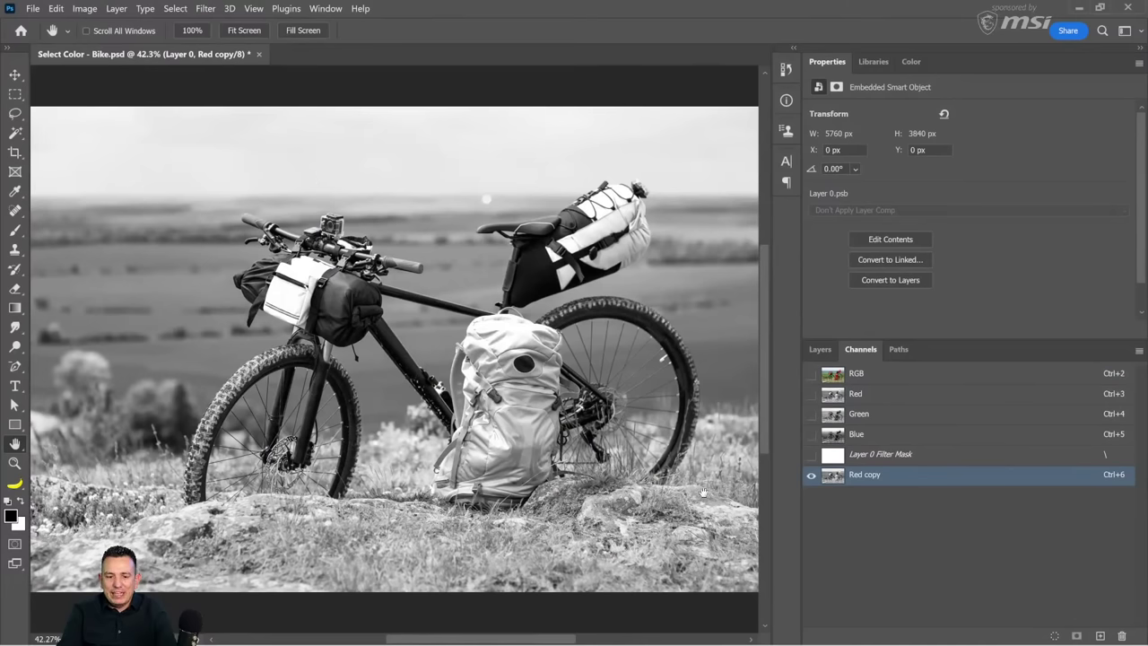
Draw a loose freehand Lasso selection around the handlebar bag in the Red copy channel
{"action": "left_click", "coordinate": [14, 113]}
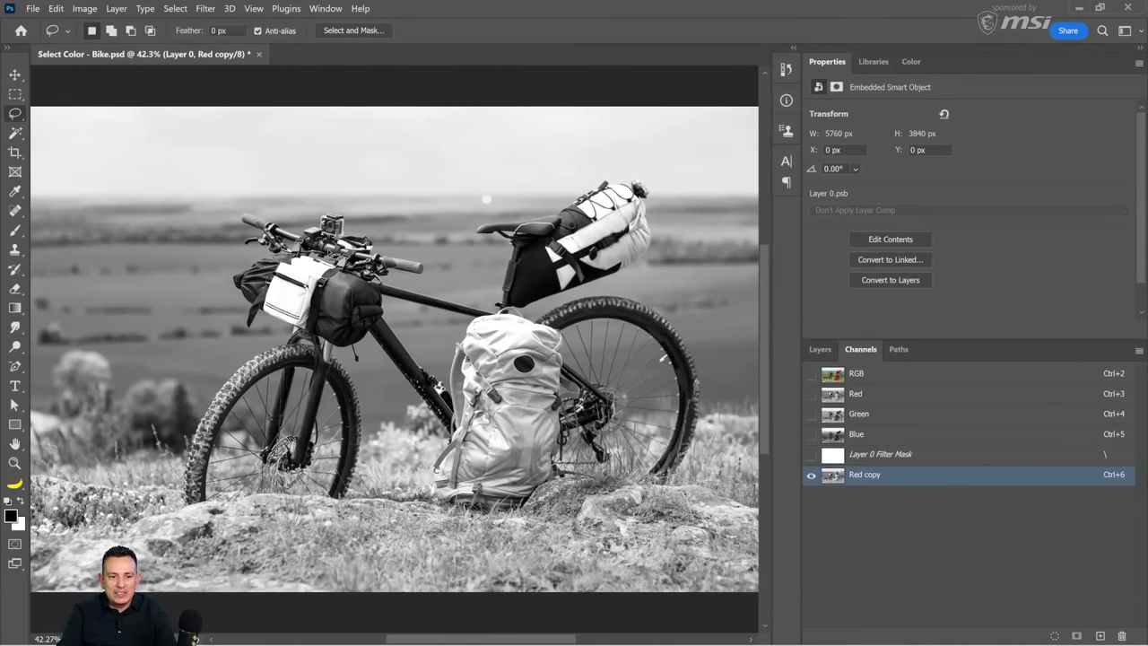
{"action": "mouse_move", "coordinate": [293, 251]}
{"action": "left_mouse_down"}
{"action": "mouse_move", "coordinate": [351, 271]}
{"action": "mouse_move", "coordinate": [316, 346]}
{"action": "mouse_move", "coordinate": [258, 323]}
{"action": "mouse_move", "coordinate": [267, 278]}
{"action": "mouse_move", "coordinate": [292, 251]}
{"action": "left_mouse_up"}
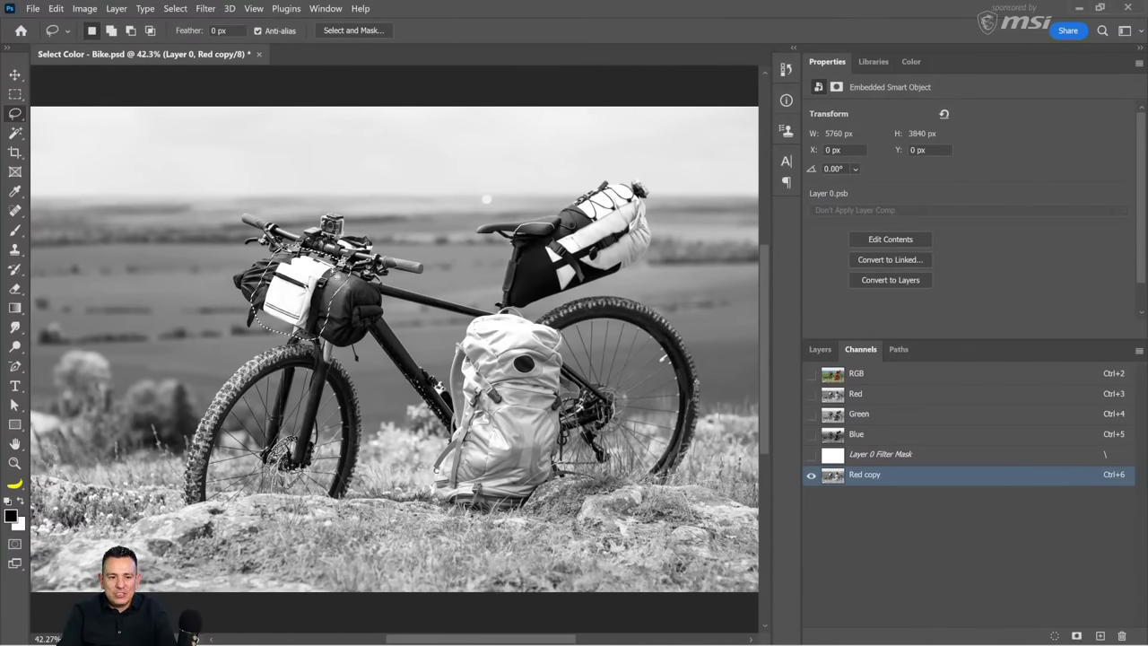
{"action": "right_click", "coordinate": [14, 113]}
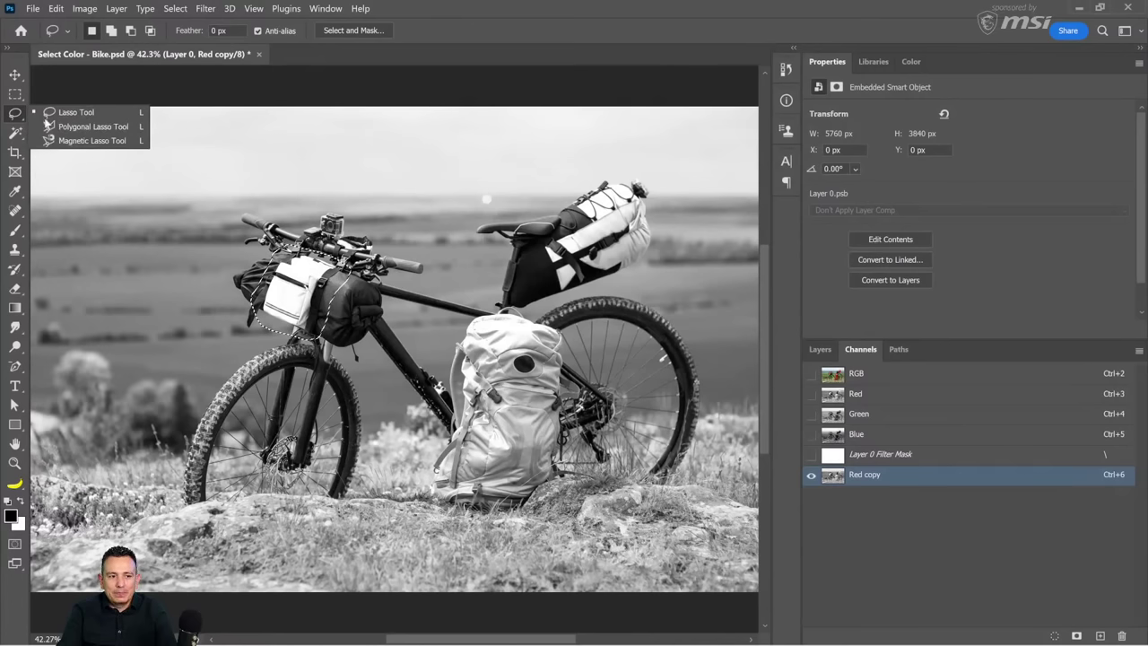
{"action": "left_click", "coordinate": [94, 112]}
Invert the Lasso selection, fill the area outside the handlebar bag with black and clear the selection
{"action": "right_click", "coordinate": [303, 280]}
{"action": "left_click", "coordinate": [341, 302]}
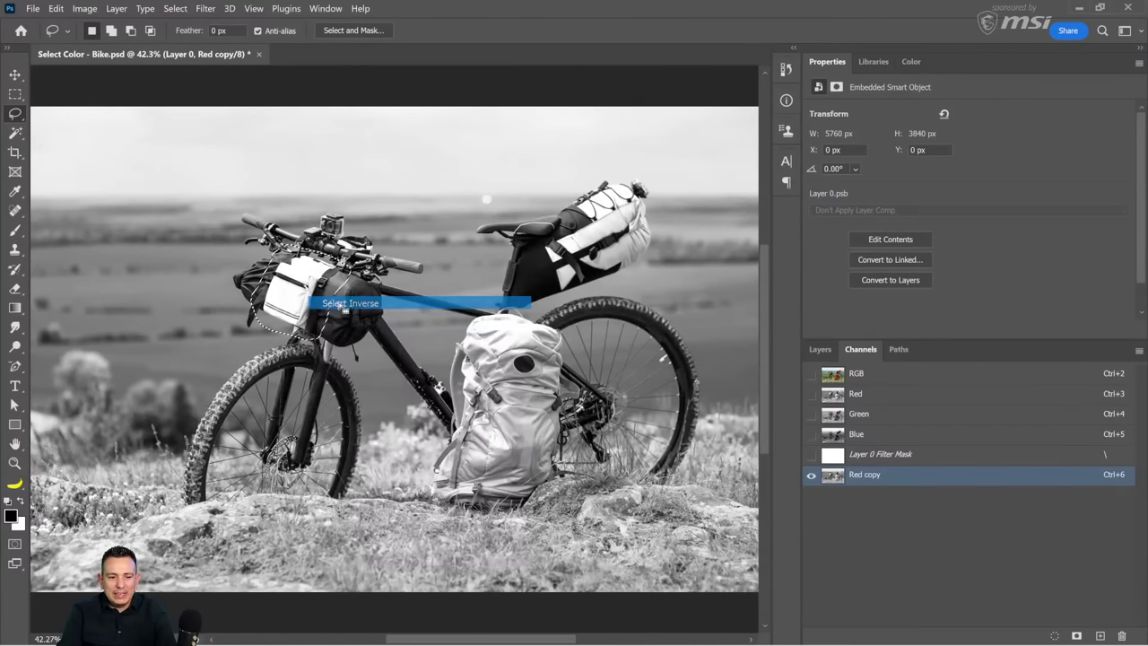
{"action": "key", "text": "alt+BackSpace"}
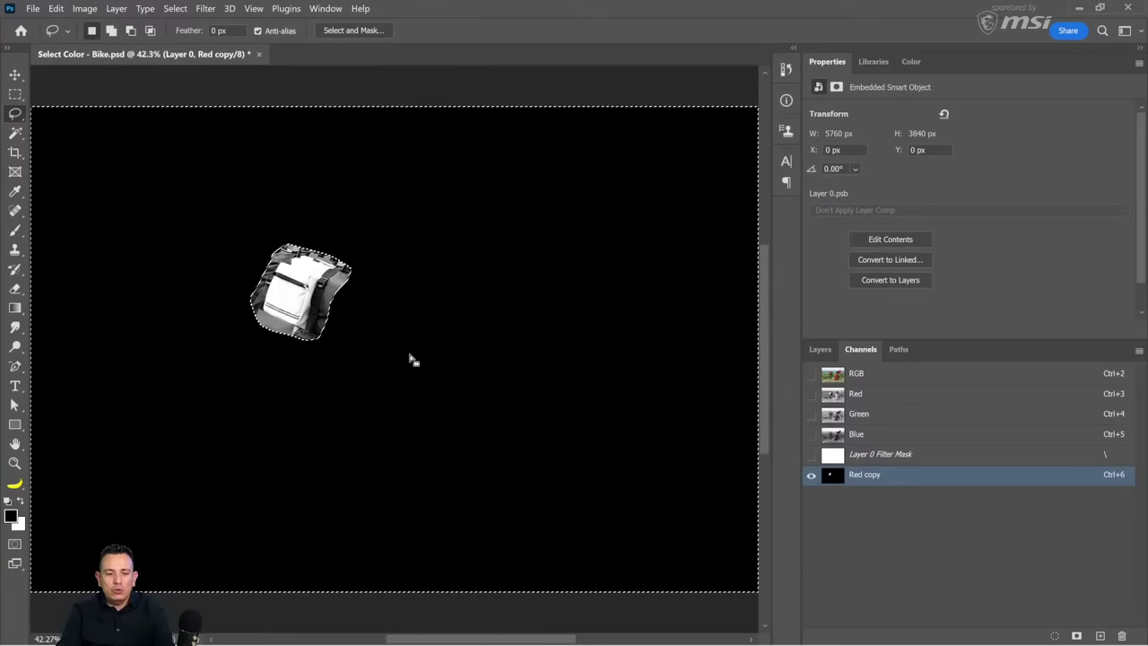
{"action": "key", "text": "ctrl+d"}
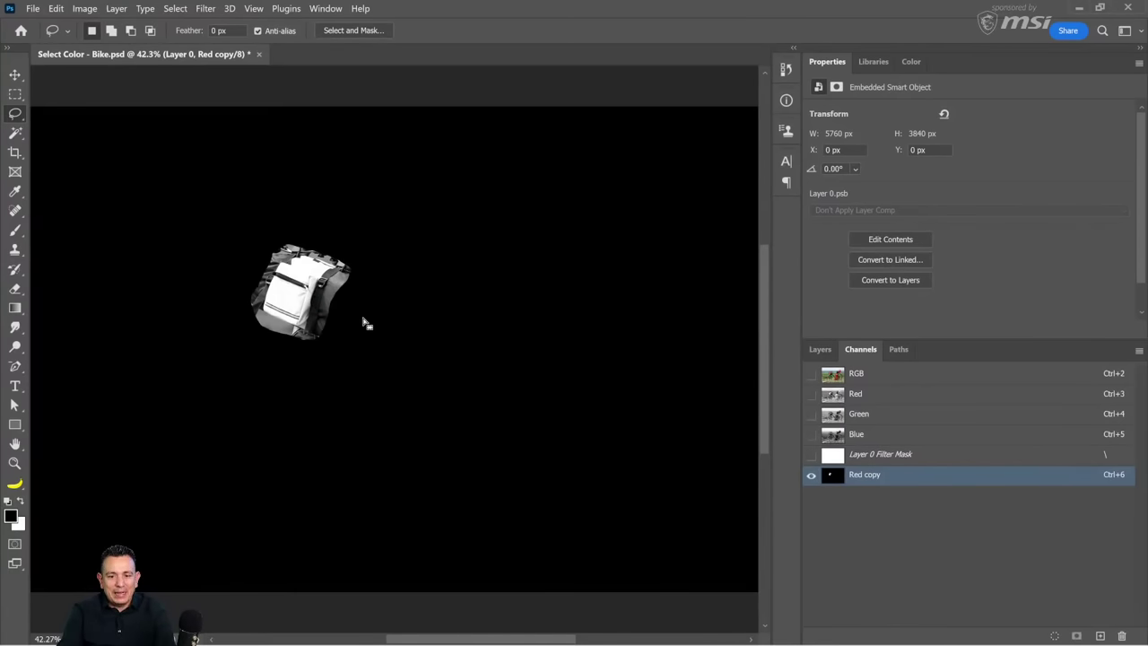
Darken the surroundings of the handlebar bag by applying the Red copy channel to itself with Apply Image, Multiply blending at 100% opacity
{"action": "left_click", "coordinate": [14, 463]}
{"action": "left_click_drag", "start_coordinate": [281, 281], "coordinate": [282, 282]}
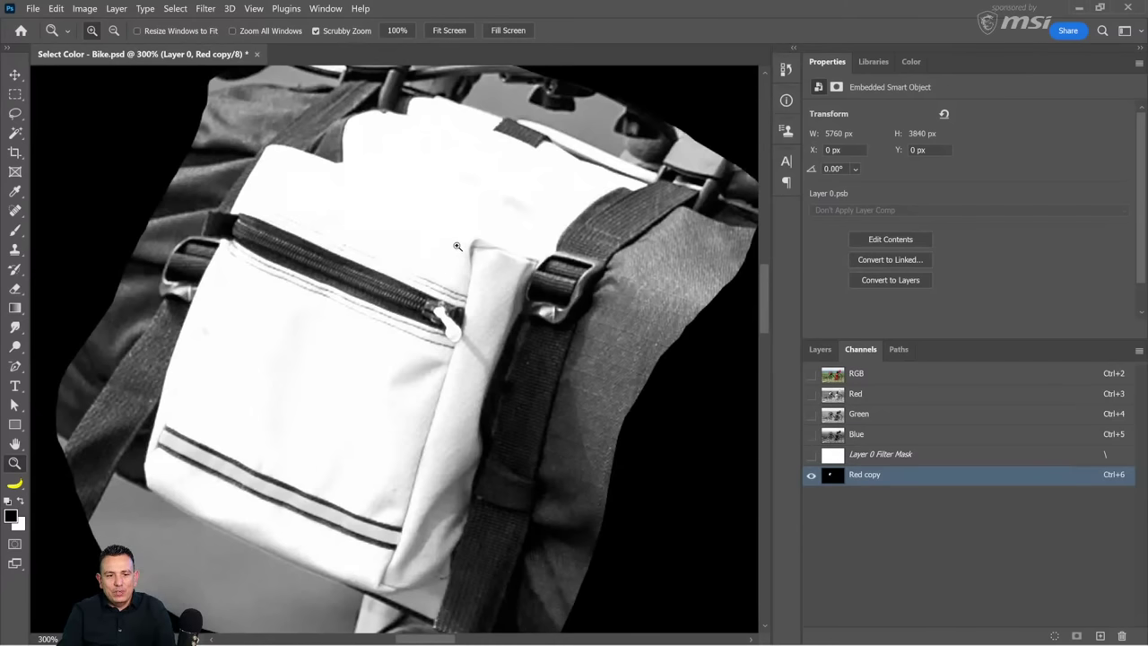
{"action": "left_click_drag", "start_coordinate": [457, 247], "coordinate": [372, 287]}
{"action": "left_click", "coordinate": [85, 8]}
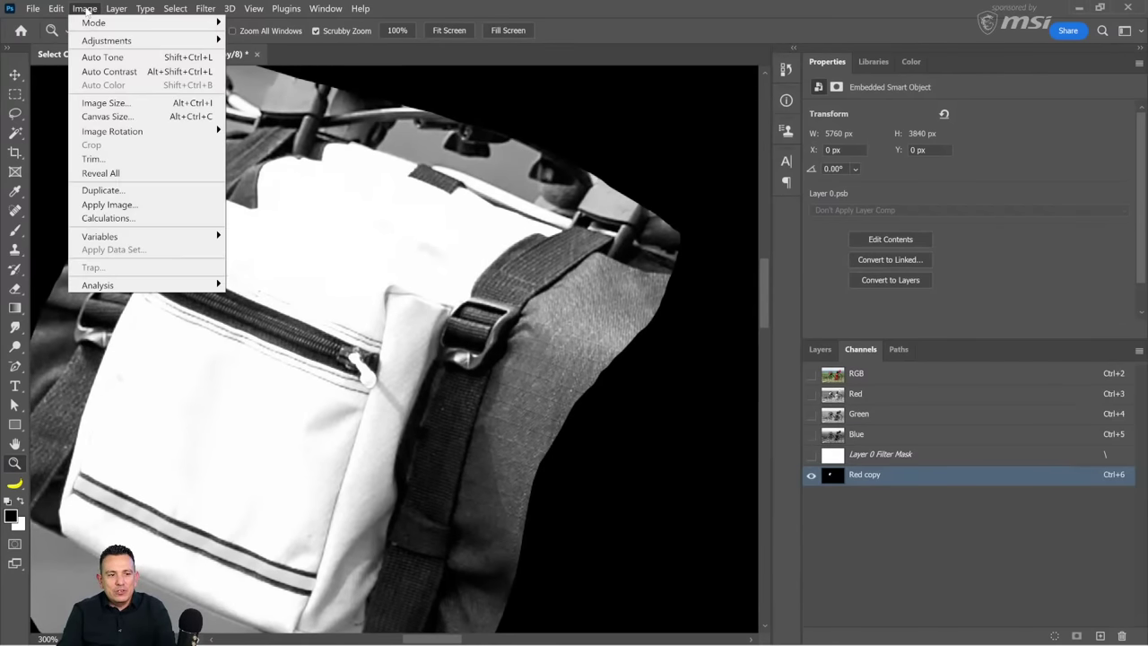
{"action": "left_click", "coordinate": [109, 204]}
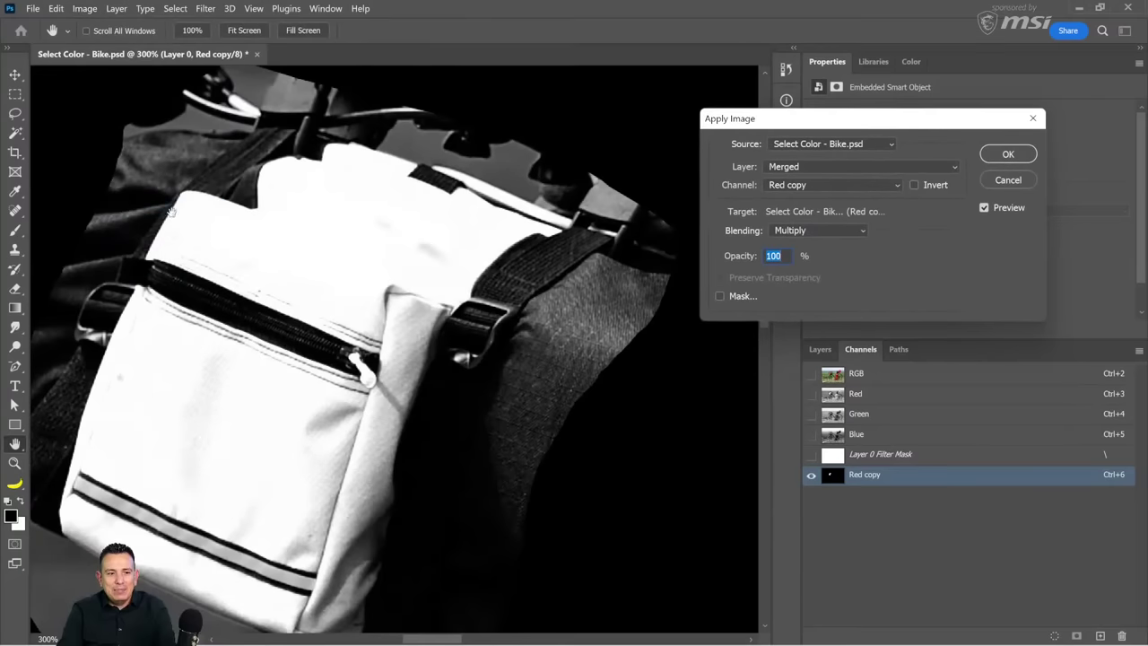
{"action": "left_click", "coordinate": [779, 231]}
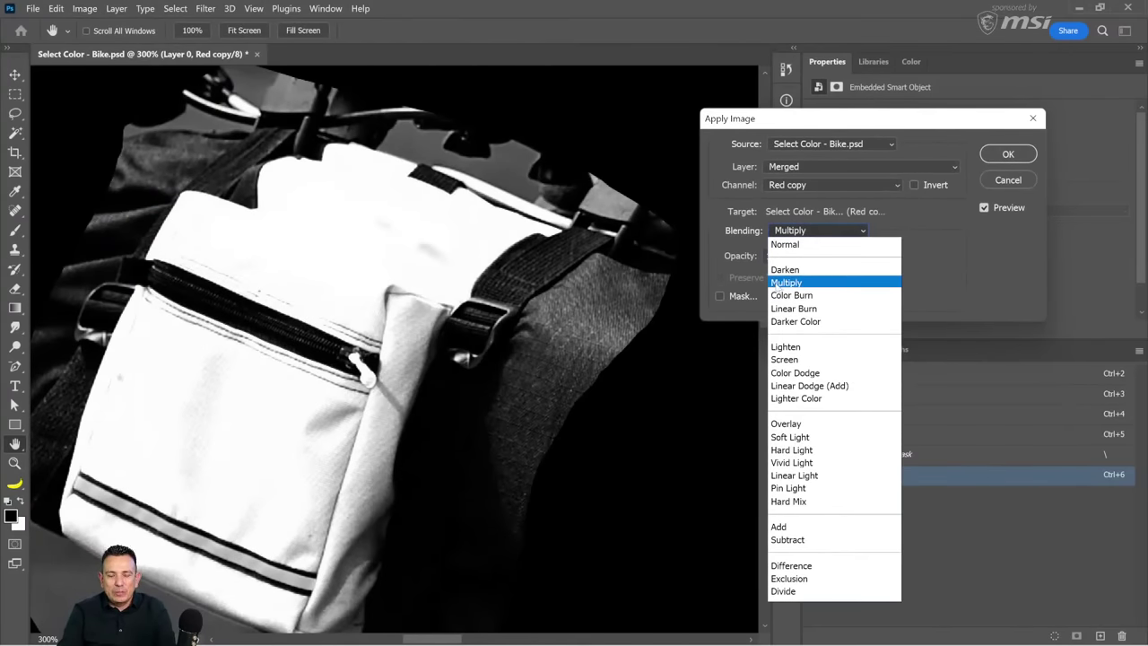
{"action": "left_click", "coordinate": [664, 228]}
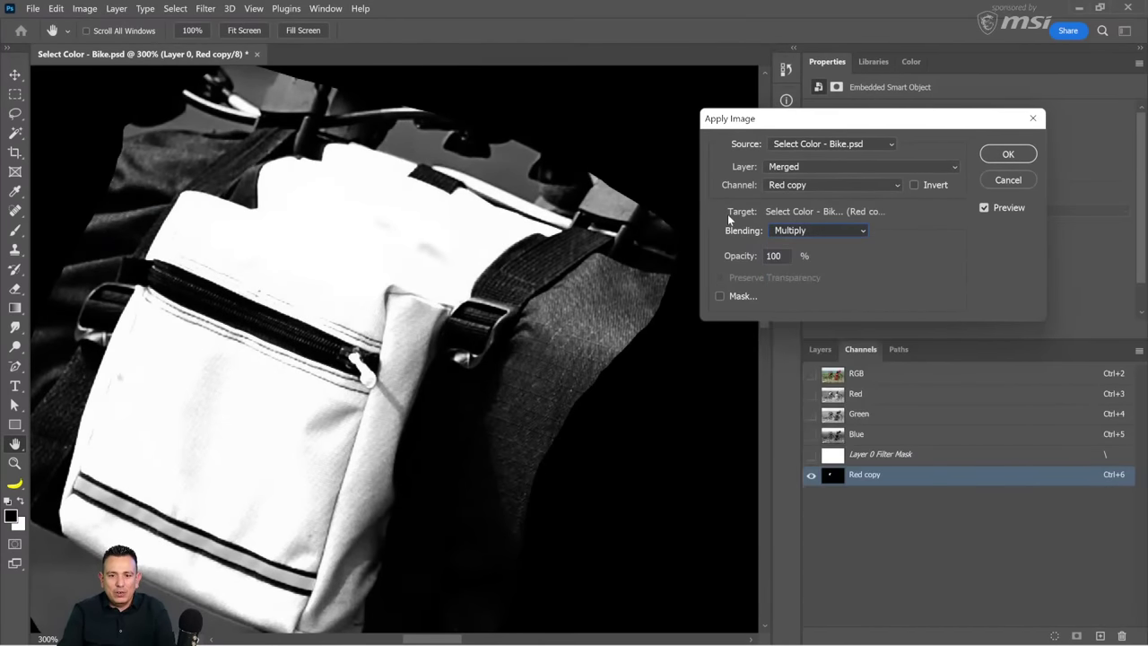
{"action": "left_click_drag", "start_coordinate": [758, 262], "coordinate": [213, 267]}
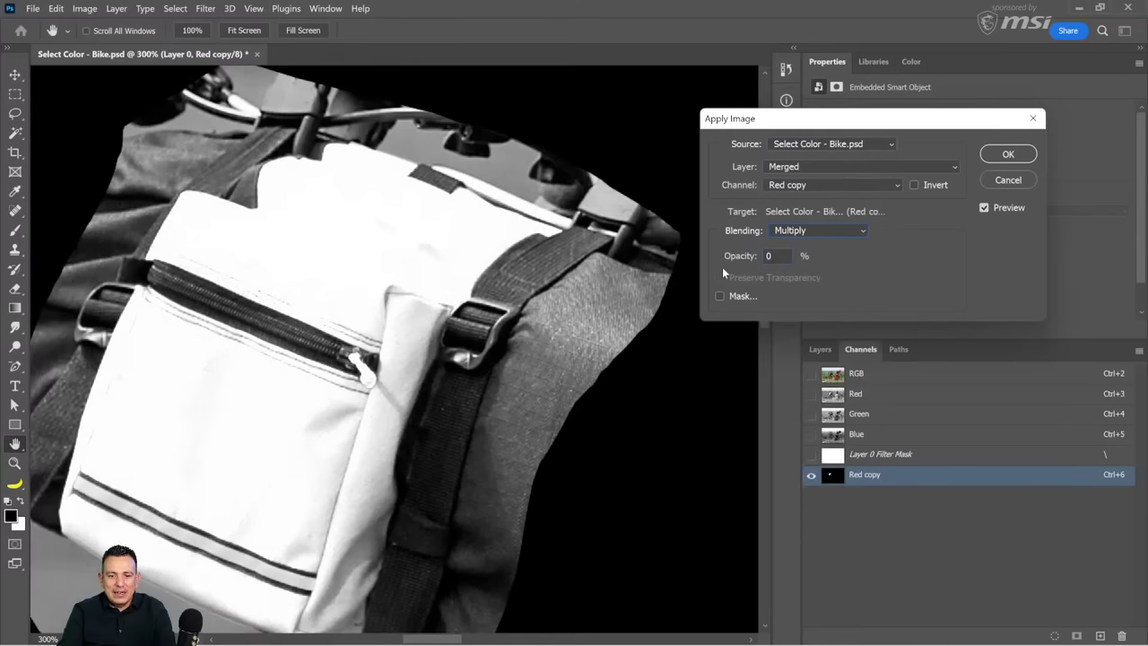
{"action": "left_click_drag", "start_coordinate": [733, 259], "coordinate": [981, 275]}
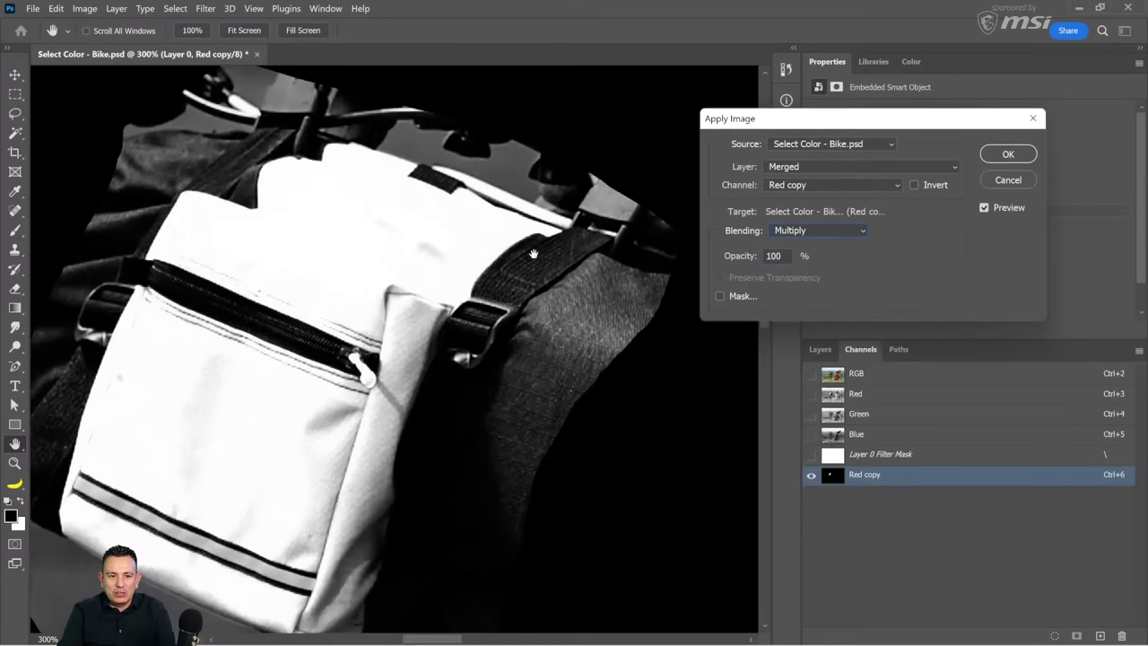
{"action": "key", "text": "z"}
{"action": "left_click", "coordinate": [1007, 154]}
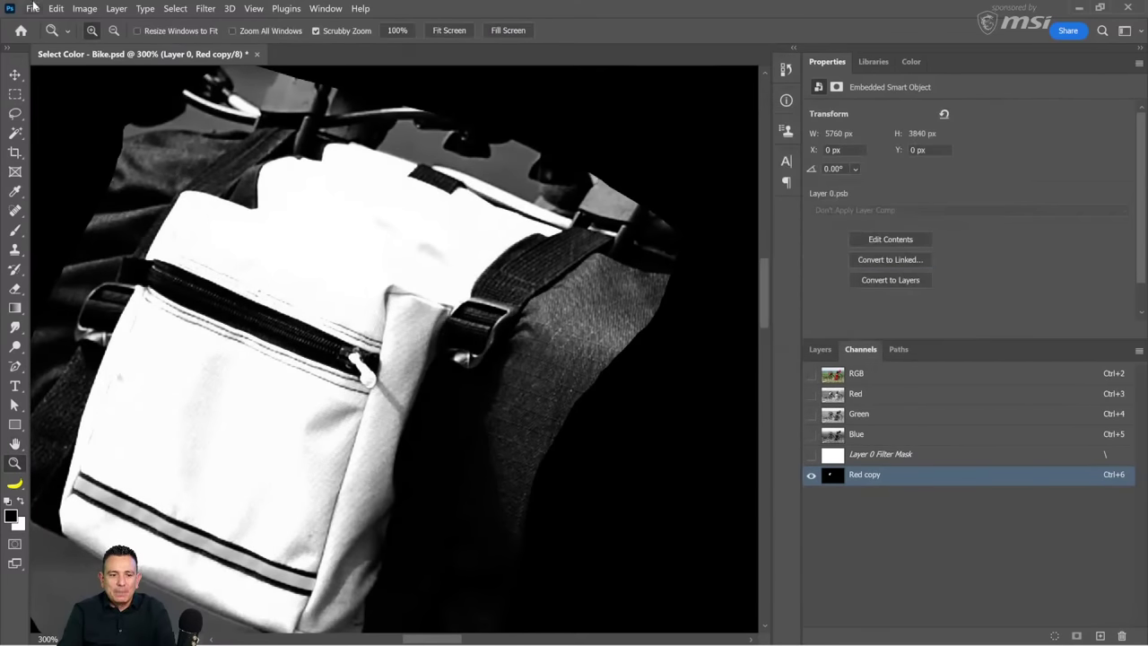
Darken the grey surroundings of the handlebar bag further by applying the Red copy channel to itself again with Multiply blending at 100% opacity
{"action": "left_click", "coordinate": [85, 9]}
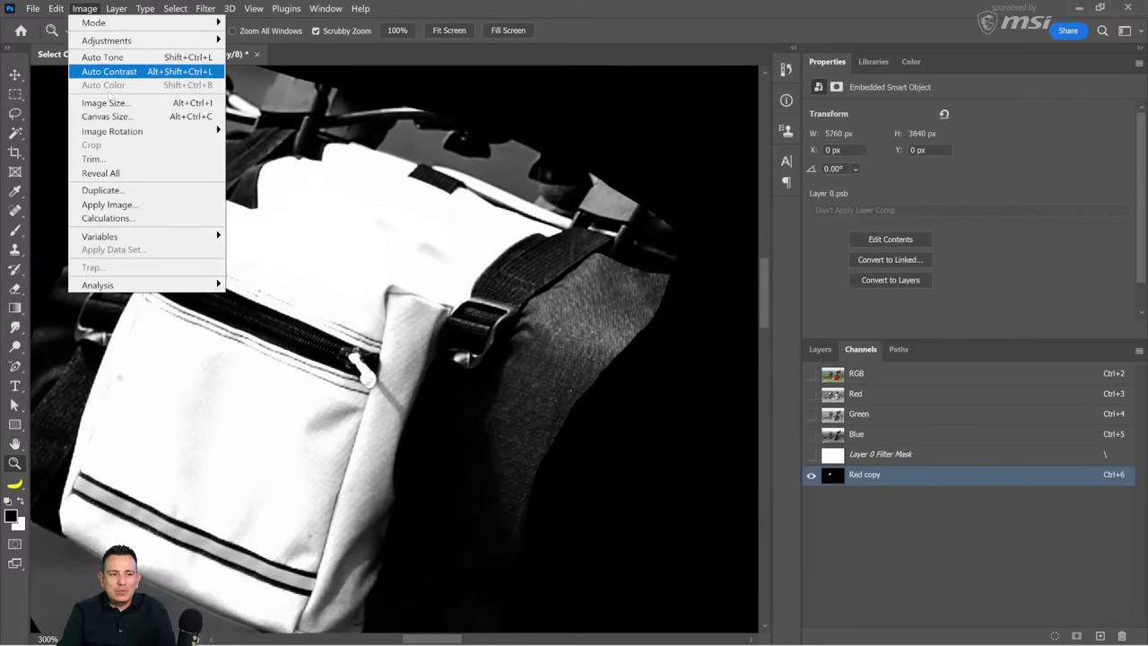
{"action": "left_click", "coordinate": [108, 204]}
{"action": "key", "text": "z"}
{"action": "left_click", "coordinate": [1006, 157]}
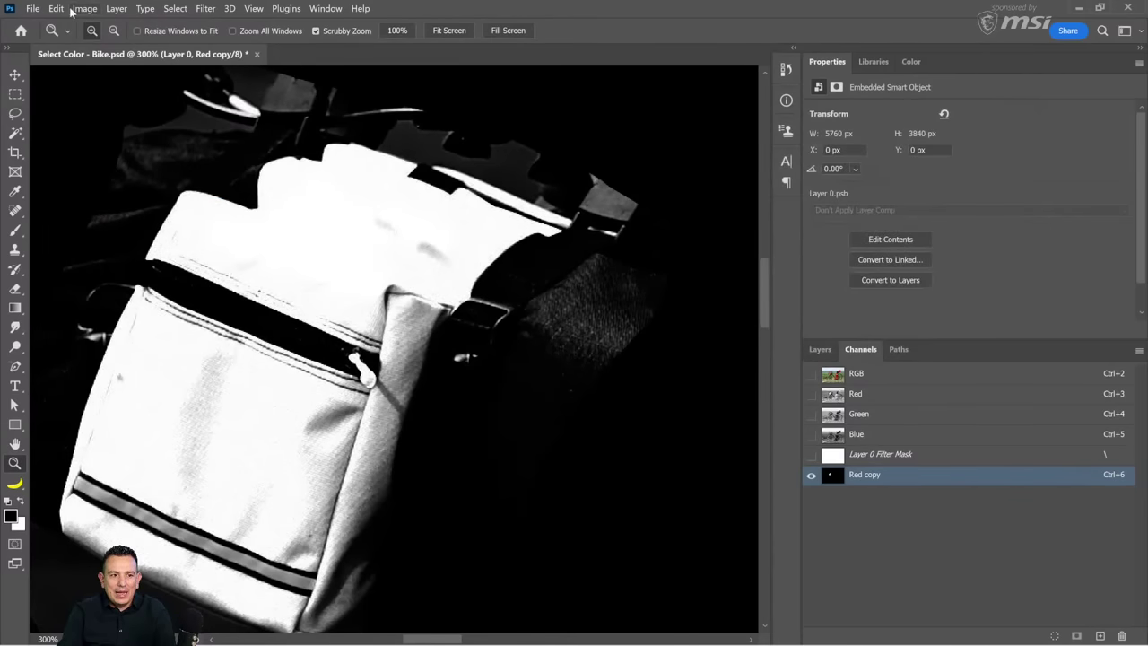
{"action": "left_click", "coordinate": [73, 9]}
{"action": "left_click", "coordinate": [108, 205]}
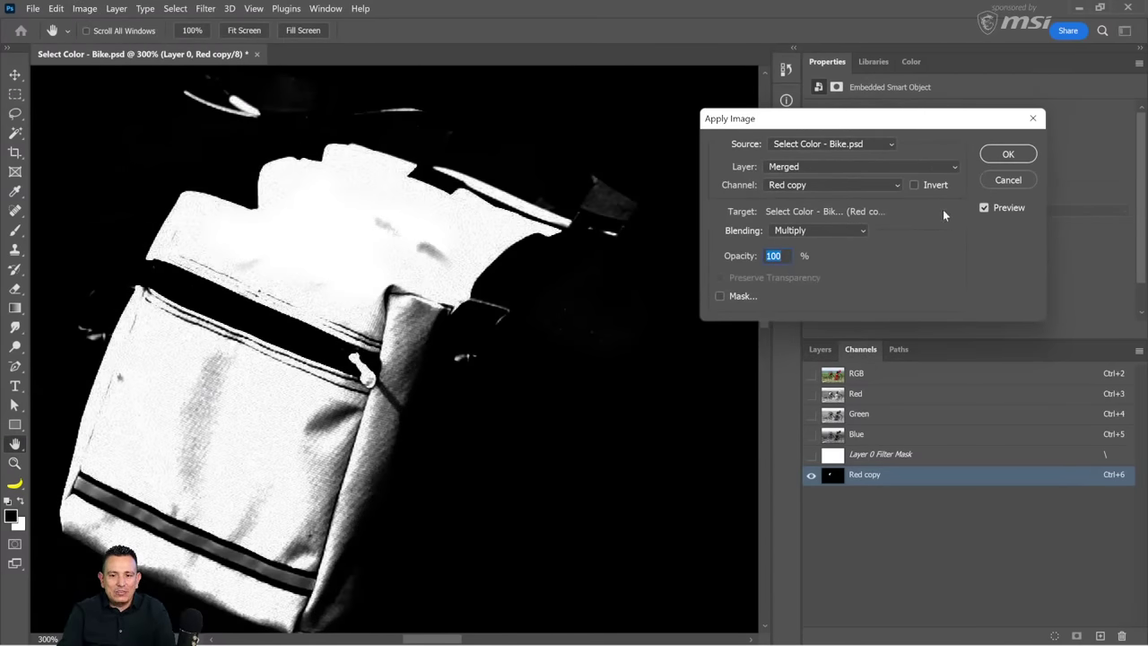
{"action": "left_click", "coordinate": [1010, 180]}
{"action": "key", "text": "z"}
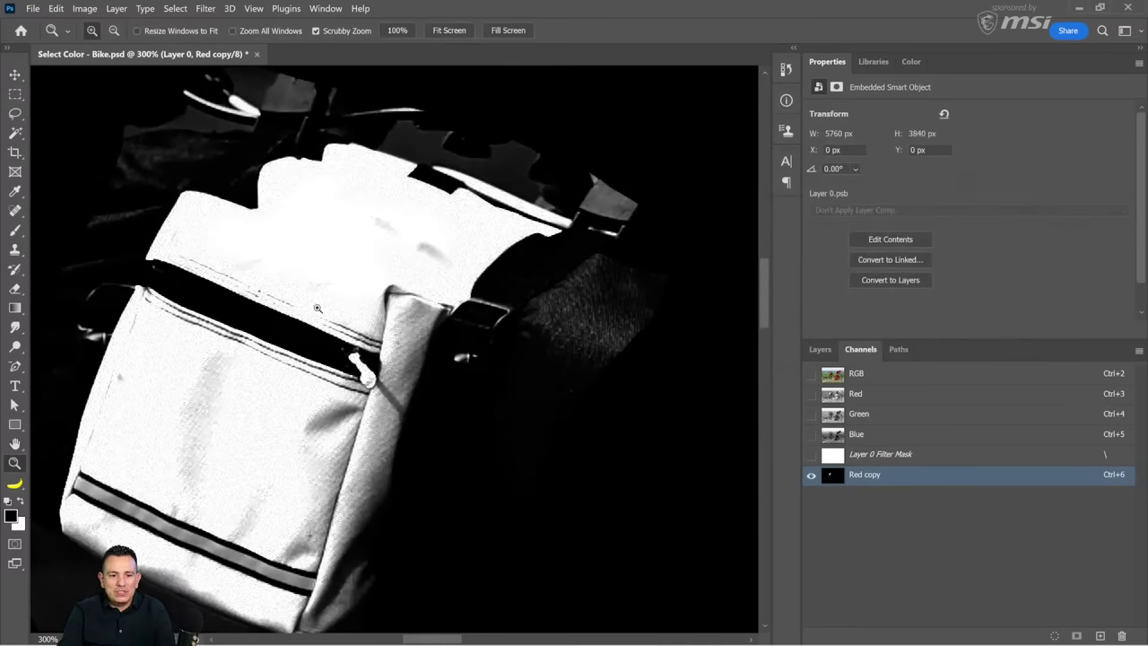
Dodge the grey areas on the front and upper part of the handlebar bag, using the Highlights range and 50% exposure
{"action": "left_click_drag", "start_coordinate": [427, 332], "coordinate": [383, 387]}
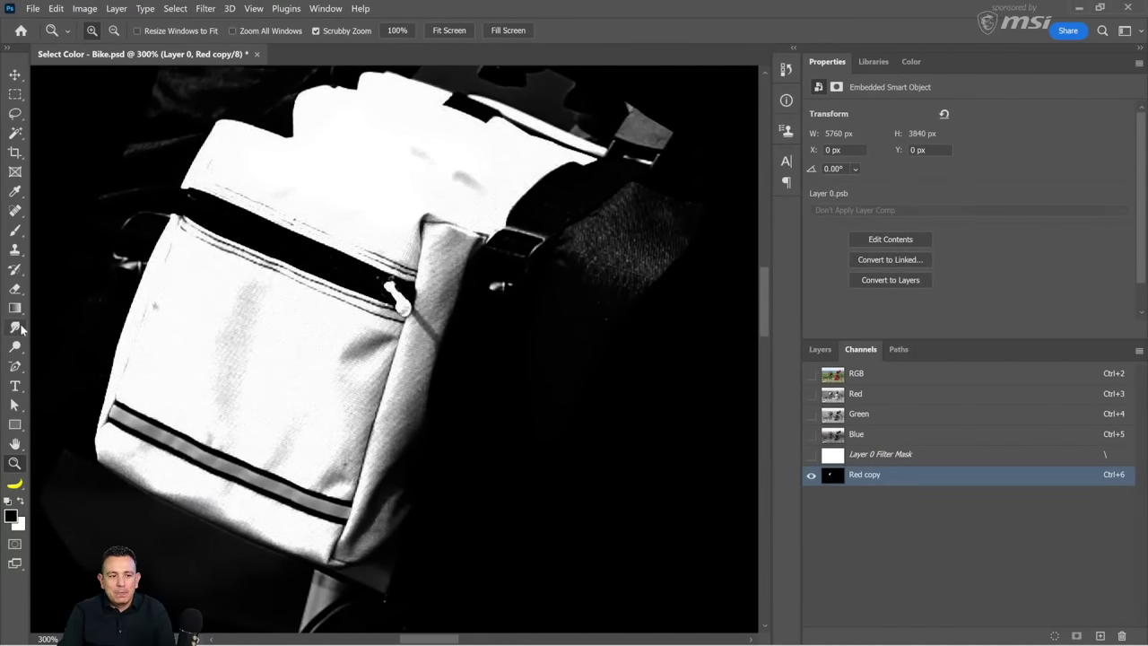
{"action": "left_click_drag", "start_coordinate": [20, 351], "coordinate": [63, 345]}
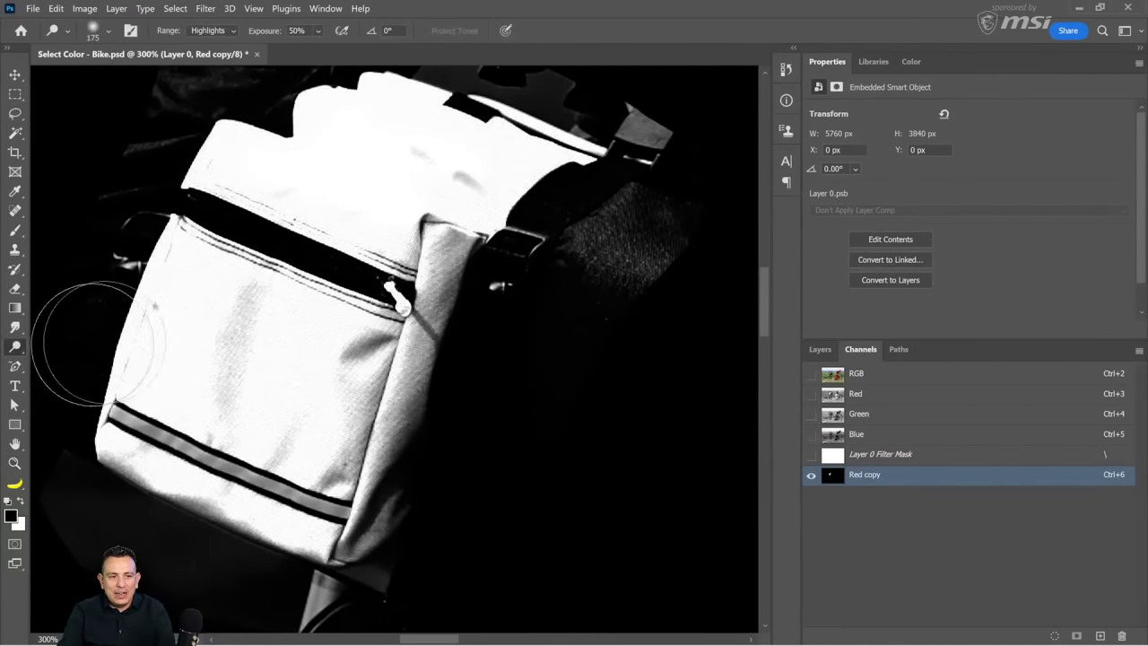
{"action": "mouse_move", "coordinate": [235, 345]}
{"action": "left_mouse_down"}
{"action": "mouse_move", "coordinate": [351, 398]}
{"action": "mouse_move", "coordinate": [421, 336]}
{"action": "mouse_move", "coordinate": [410, 298]}
{"action": "mouse_move", "coordinate": [399, 422]}
{"action": "mouse_move", "coordinate": [424, 267]}
{"action": "mouse_move", "coordinate": [359, 354]}
{"action": "mouse_move", "coordinate": [406, 206]}
{"action": "mouse_move", "coordinate": [258, 178]}
{"action": "mouse_move", "coordinate": [61, 381]}
{"action": "mouse_move", "coordinate": [242, 527]}
{"action": "mouse_move", "coordinate": [345, 518]}
{"action": "mouse_move", "coordinate": [403, 480]}
{"action": "mouse_move", "coordinate": [388, 369]}
{"action": "mouse_move", "coordinate": [436, 461]}
{"action": "left_mouse_up"}
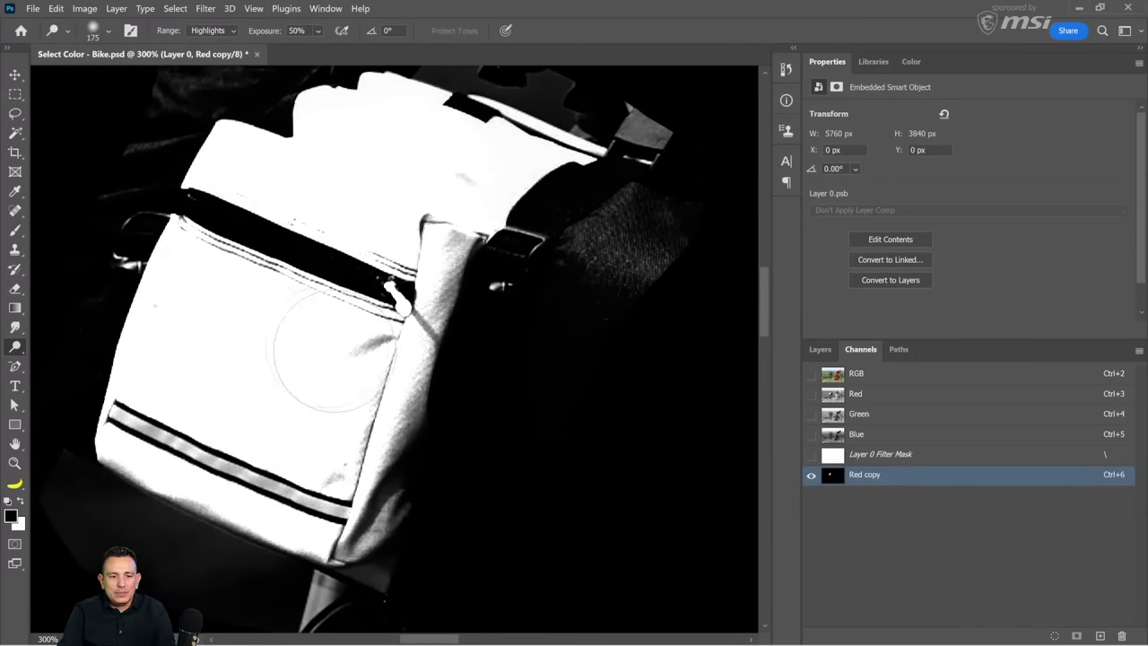
Paint white along the outer edge of the bag's shaded side panel with a size 20 brush at 100% opacity
{"action": "left_click", "coordinate": [14, 229]}
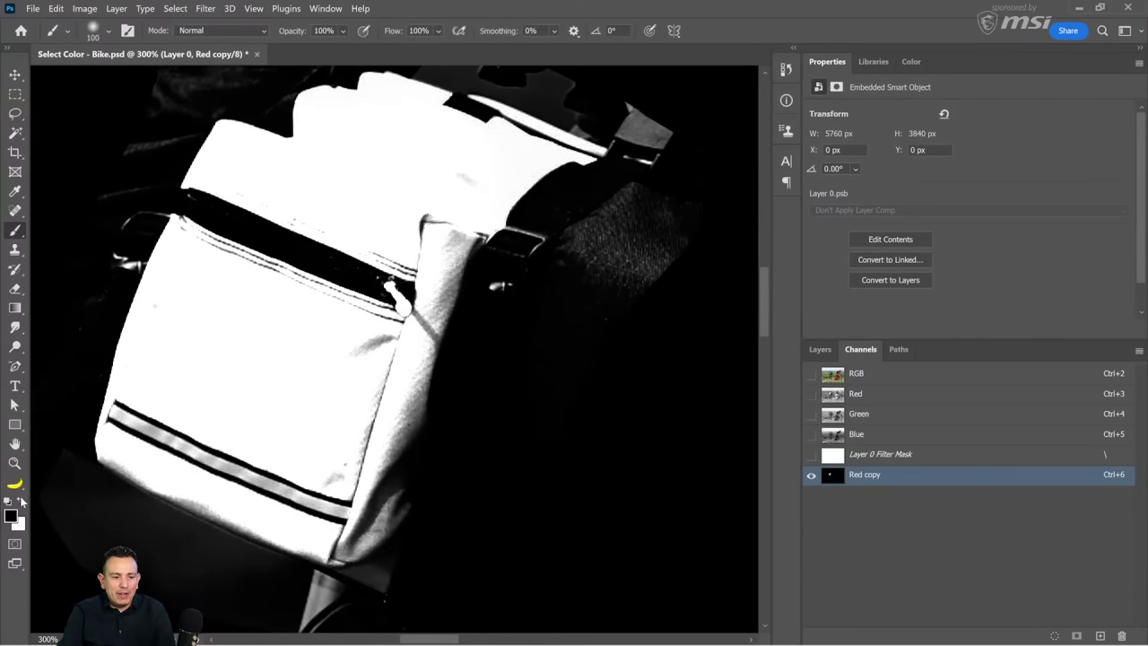
{"action": "left_click", "coordinate": [23, 502]}
{"action": "key", "text": "bracketleft"}
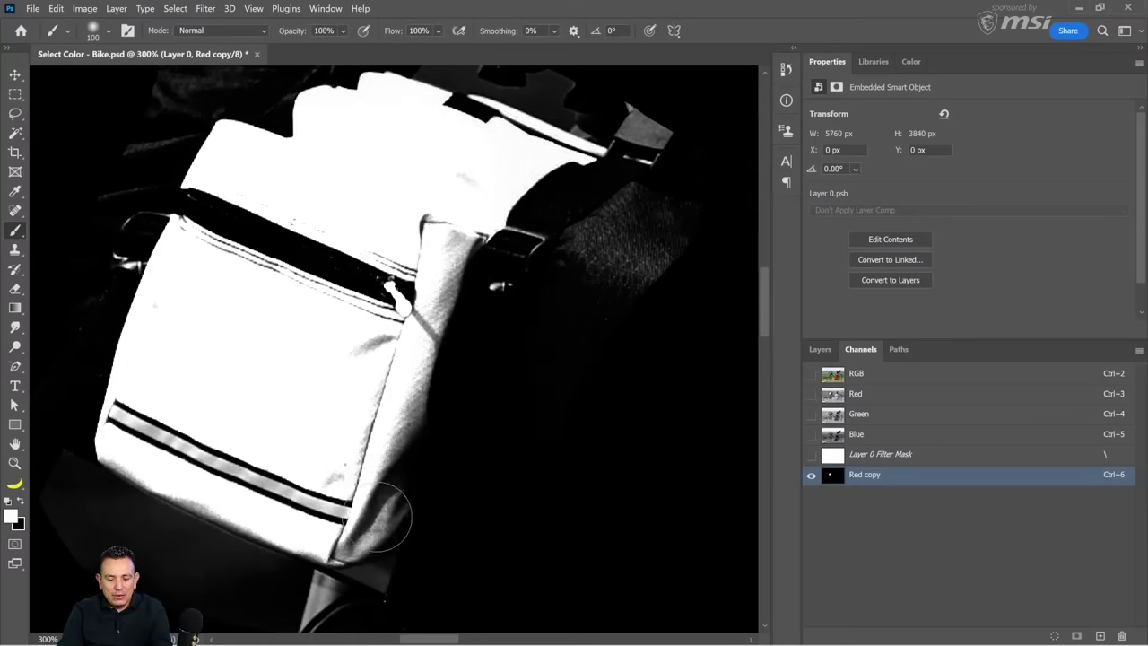
{"action": "key", "text": "bracketleft"}
{"action": "key", "text": "bracketleft"}
{"action": "key", "text": "bracketleft"}
{"action": "key", "text": "bracketleft"}
{"action": "key", "text": "bracketleft"}
{"action": "key", "text": "bracketleft"}
{"action": "key", "text": "bracketleft"}
{"action": "mouse_move", "coordinate": [359, 549]}
{"action": "left_mouse_down"}
{"action": "mouse_move", "coordinate": [408, 507]}
{"action": "mouse_move", "coordinate": [427, 367]}
{"action": "mouse_move", "coordinate": [468, 235]}
{"action": "mouse_move", "coordinate": [450, 258]}
{"action": "mouse_move", "coordinate": [467, 180]}
{"action": "left_mouse_up"}
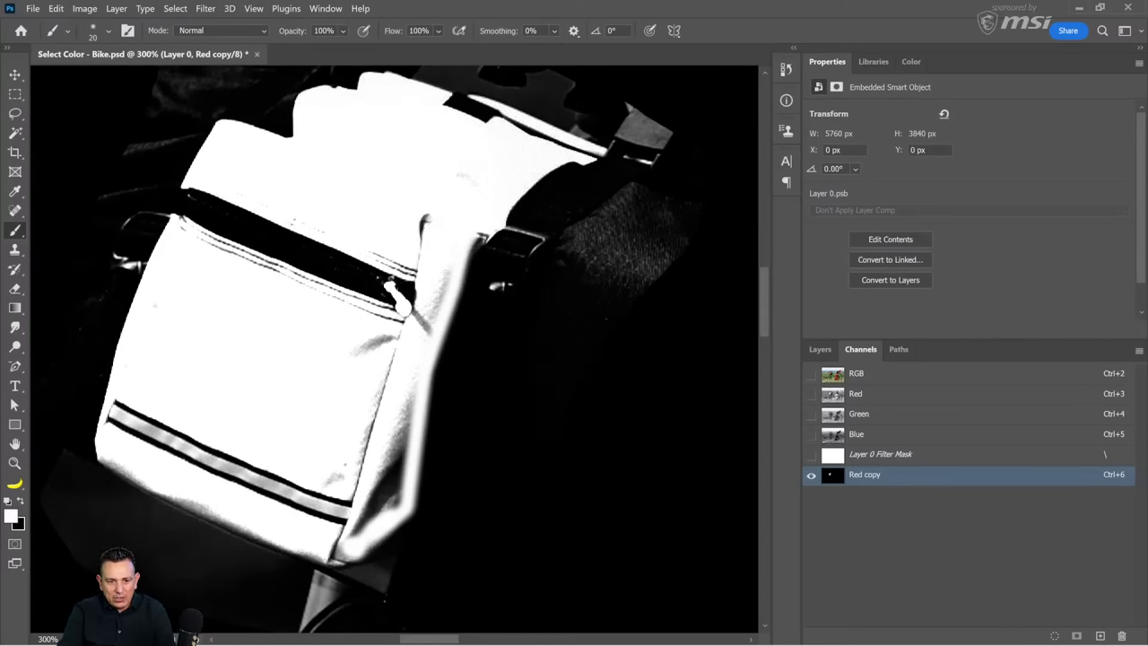
Paint the remaining grey areas of the bag's side panel, front crease and lower edge white
{"action": "left_click_drag", "start_coordinate": [448, 269], "coordinate": [418, 322]}
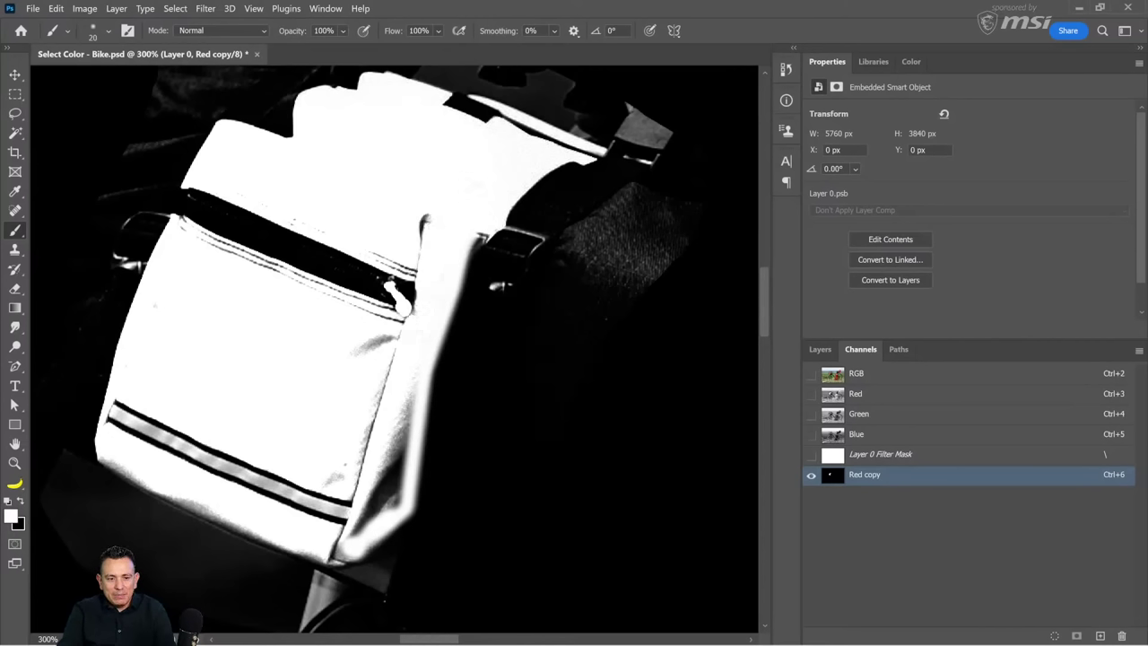
{"action": "mouse_move", "coordinate": [405, 382]}
{"action": "left_mouse_down"}
{"action": "mouse_move", "coordinate": [396, 504]}
{"action": "mouse_move", "coordinate": [375, 541]}
{"action": "mouse_move", "coordinate": [331, 560]}
{"action": "mouse_move", "coordinate": [389, 486]}
{"action": "mouse_move", "coordinate": [401, 441]}
{"action": "mouse_move", "coordinate": [391, 493]}
{"action": "mouse_move", "coordinate": [336, 477]}
{"action": "mouse_move", "coordinate": [362, 448]}
{"action": "mouse_move", "coordinate": [376, 384]}
{"action": "left_mouse_up"}
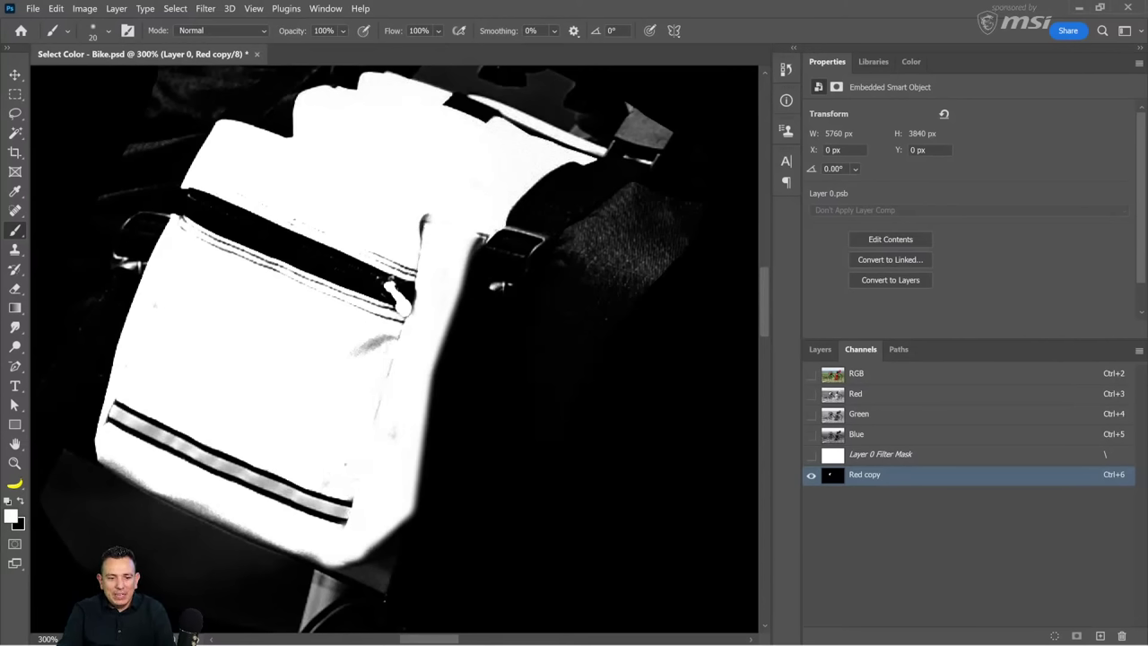
{"action": "mouse_move", "coordinate": [376, 344]}
{"action": "left_mouse_down"}
{"action": "mouse_move", "coordinate": [396, 335]}
{"action": "mouse_move", "coordinate": [358, 353]}
{"action": "left_mouse_up"}
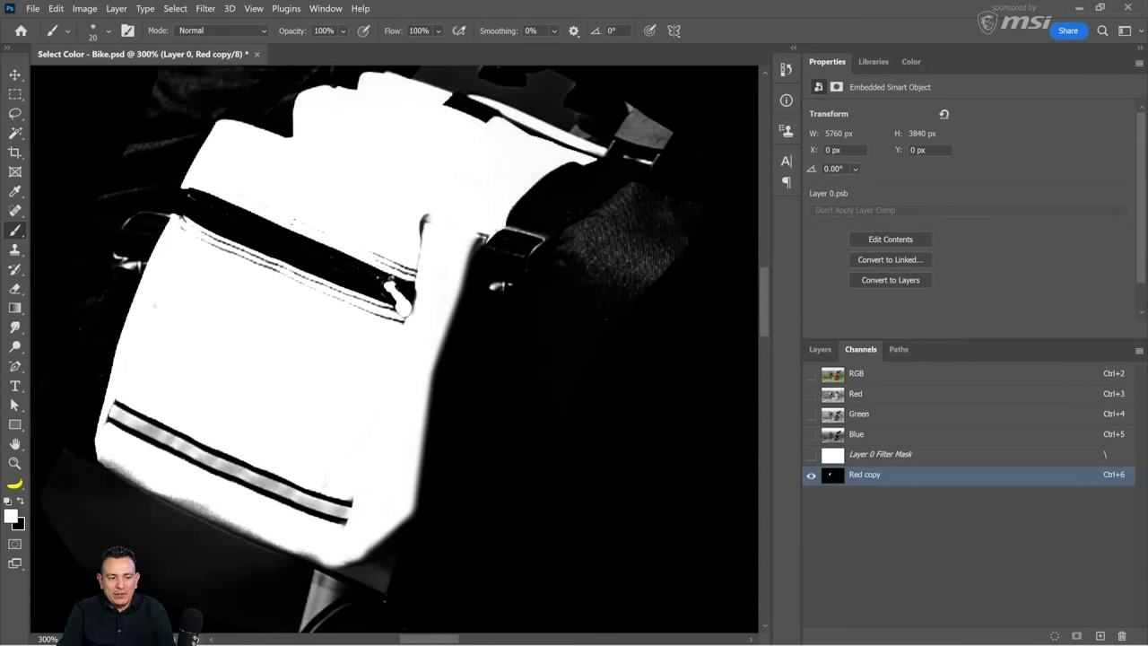
{"action": "left_click_drag", "start_coordinate": [260, 534], "coordinate": [179, 507]}
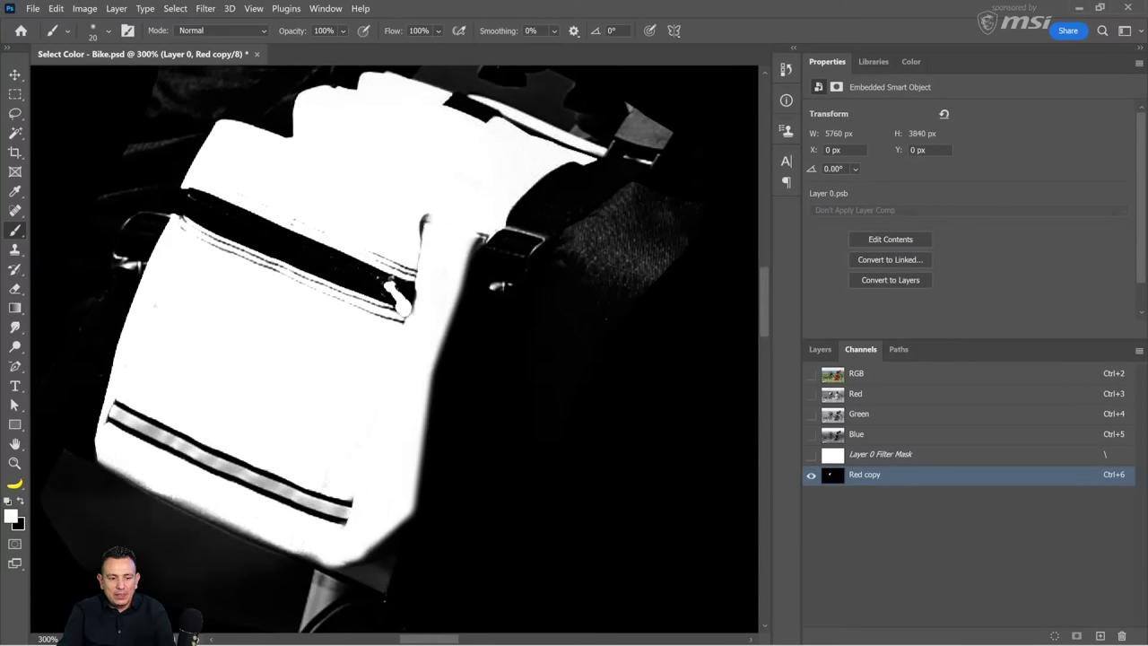
Paint black over the grey residue below the bag and the bright buckle and handlebar spots beside and above it
{"action": "left_click", "coordinate": [21, 503]}
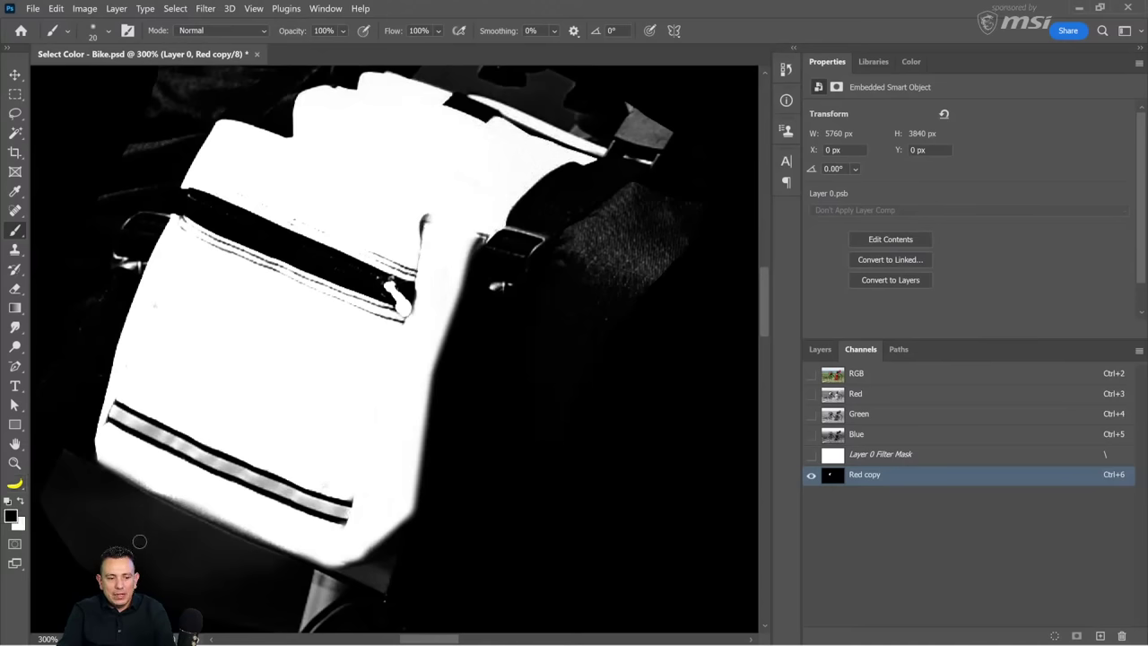
{"action": "left_click_drag", "start_coordinate": [140, 541], "coordinate": [289, 620]}
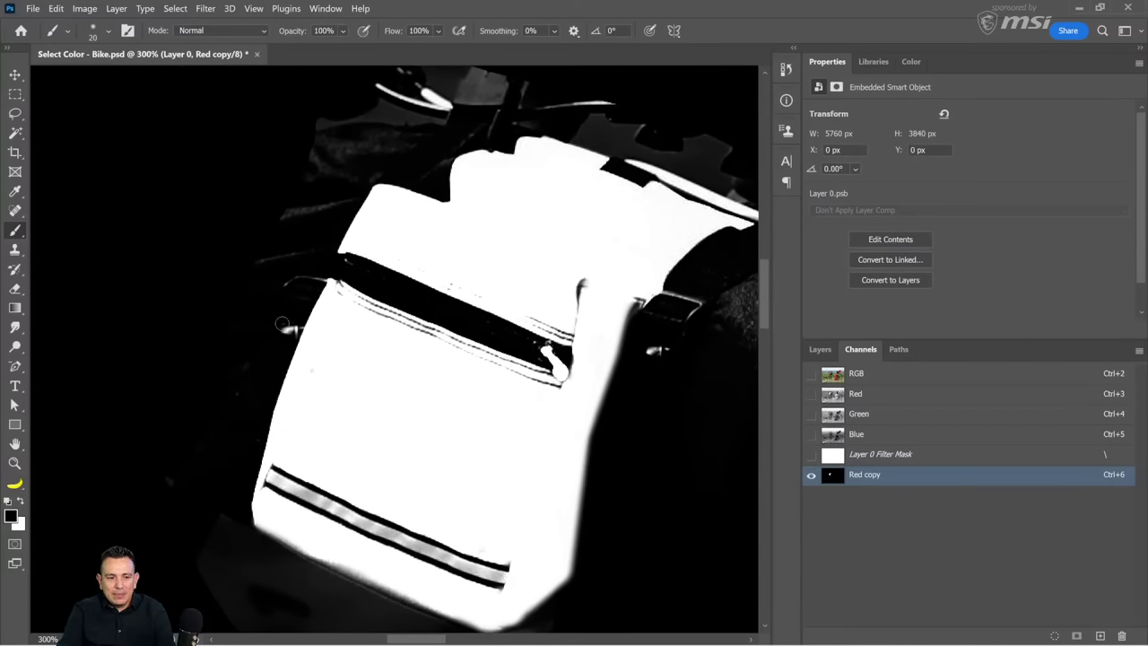
{"action": "mouse_move", "coordinate": [281, 324]}
{"action": "left_mouse_down"}
{"action": "mouse_move", "coordinate": [331, 229]}
{"action": "mouse_move", "coordinate": [327, 157]}
{"action": "mouse_move", "coordinate": [466, 89]}
{"action": "left_mouse_up"}
{"action": "left_click_drag", "start_coordinate": [466, 89], "coordinate": [359, 96]}
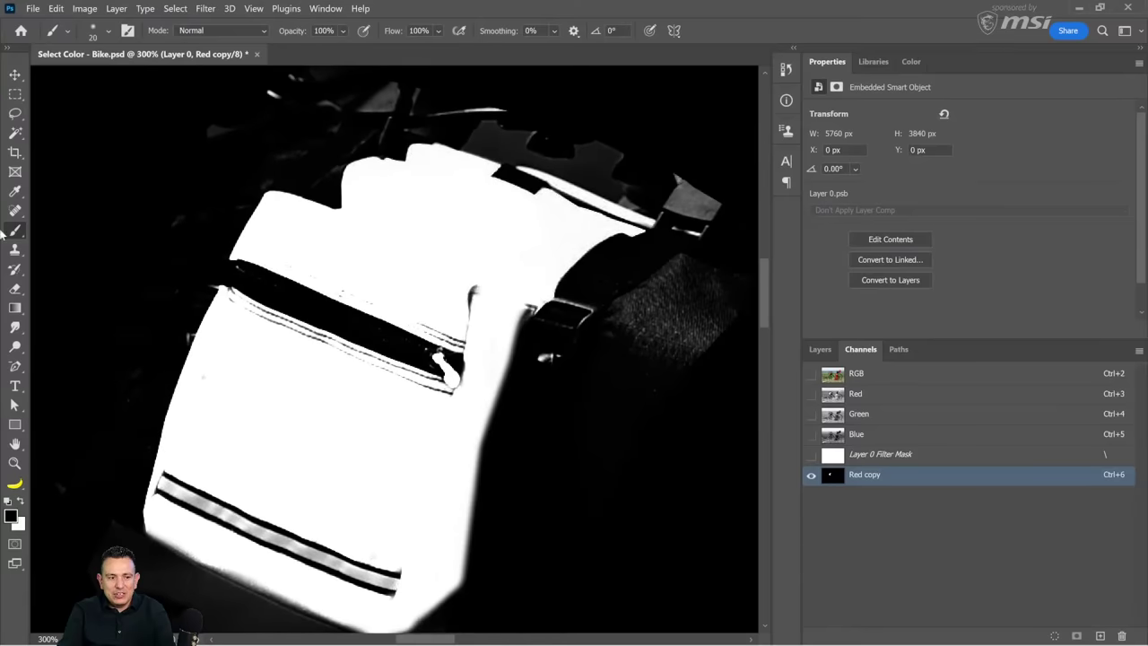
Harden the contrast of the Red copy channel with Levels, setting the white input to 158 and raising the black input
{"action": "left_click", "coordinate": [84, 8]}
{"action": "mouse_move", "coordinate": [103, 41]}
{"action": "left_click", "coordinate": [318, 54]}
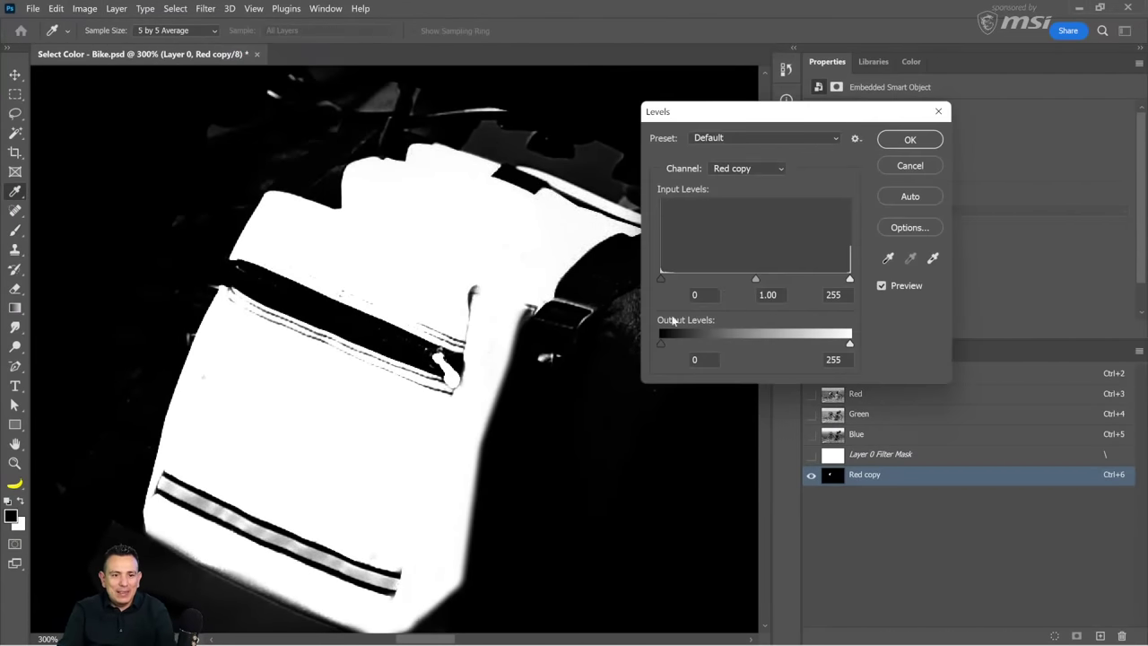
{"action": "left_click_drag", "start_coordinate": [848, 279], "coordinate": [777, 285]}
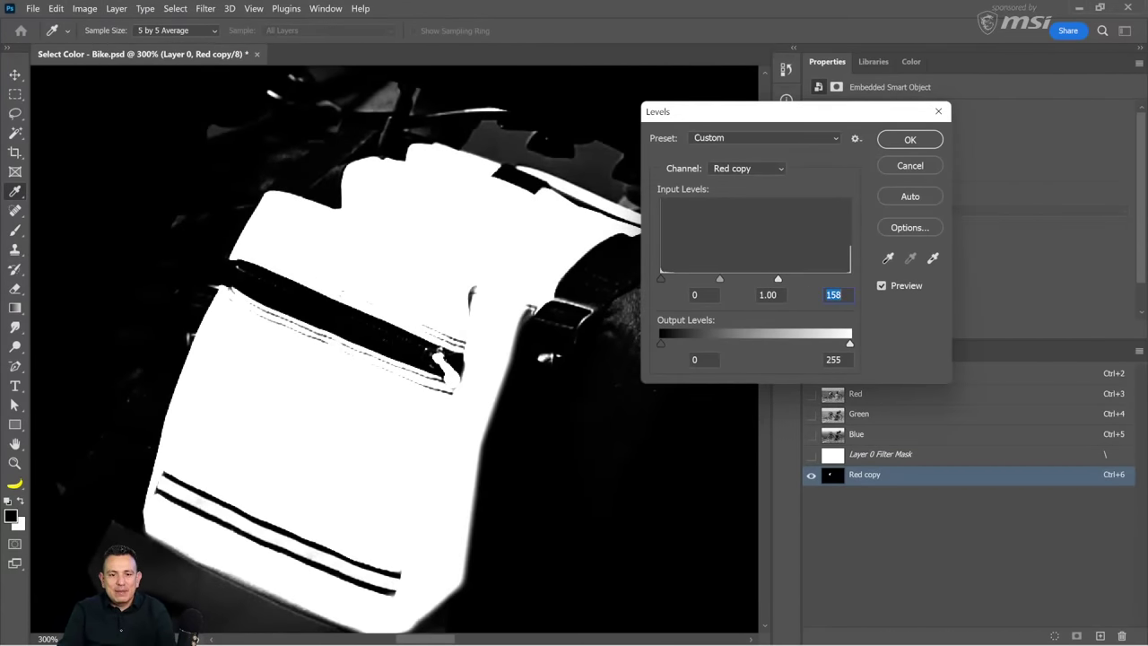
{"action": "left_click_drag", "start_coordinate": [664, 277], "coordinate": [723, 279]}
{"action": "left_click", "coordinate": [899, 146]}
Paint black over the stray white specks and buckle highlights above and beside the handlebar bag
{"action": "key", "text": "b"}
{"action": "left_click_drag", "start_coordinate": [645, 290], "coordinate": [587, 371]}
{"action": "left_click", "coordinate": [219, 171]}
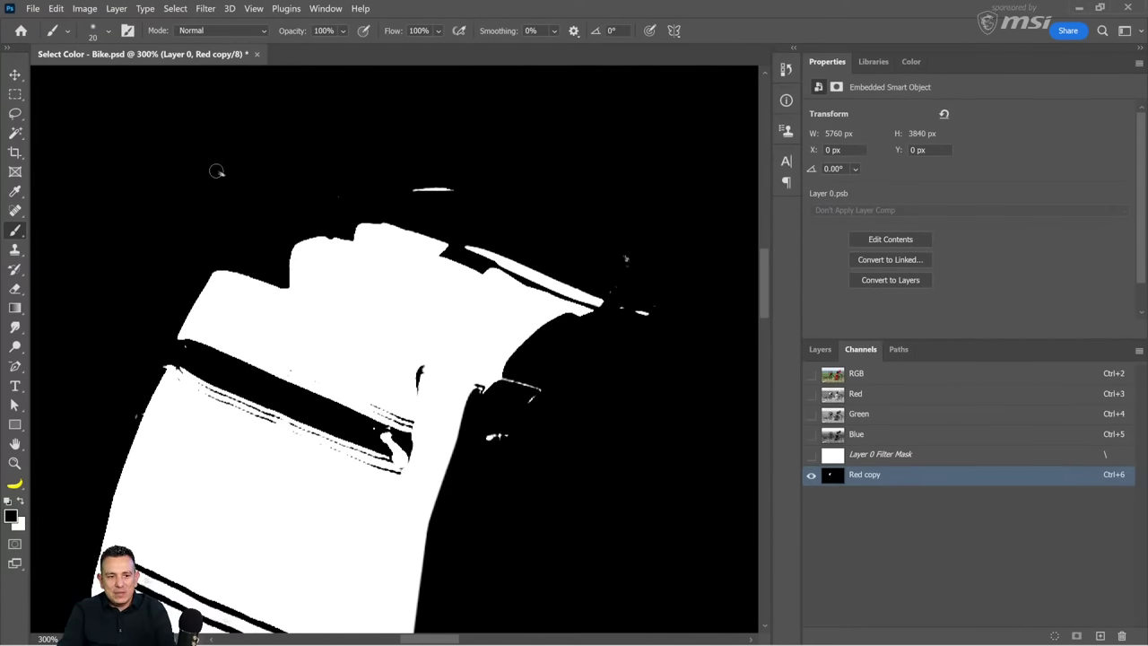
{"action": "left_click_drag", "start_coordinate": [446, 188], "coordinate": [446, 192]}
{"action": "left_click", "coordinate": [625, 259]}
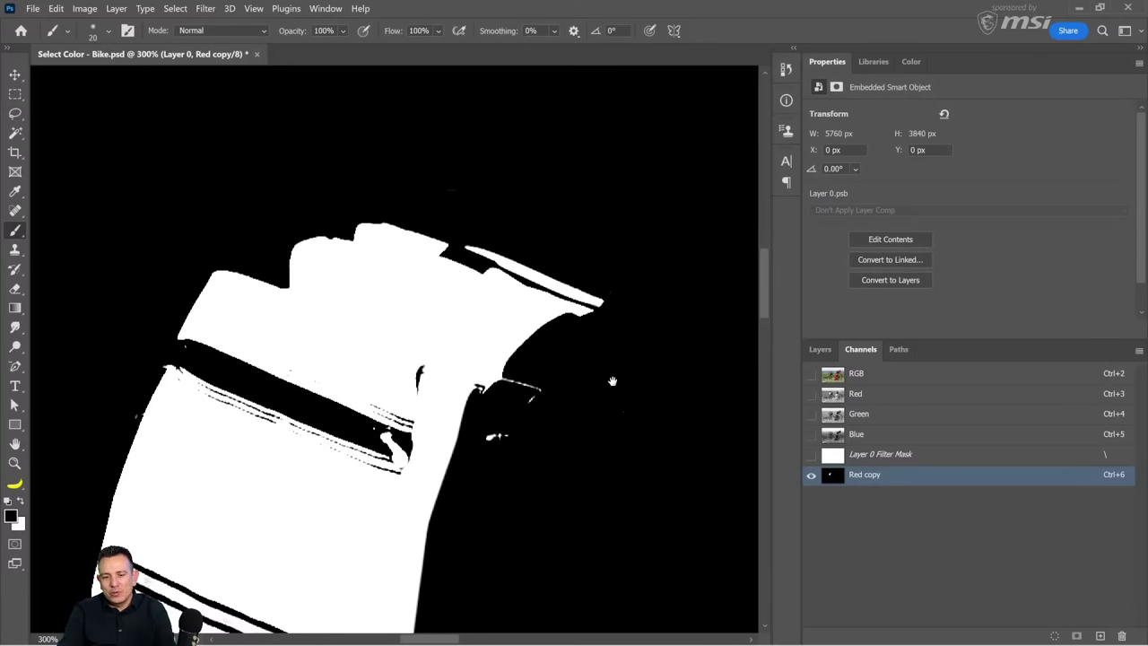
{"action": "left_click_drag", "start_coordinate": [589, 412], "coordinate": [609, 322]}
{"action": "left_click", "coordinate": [515, 350]}
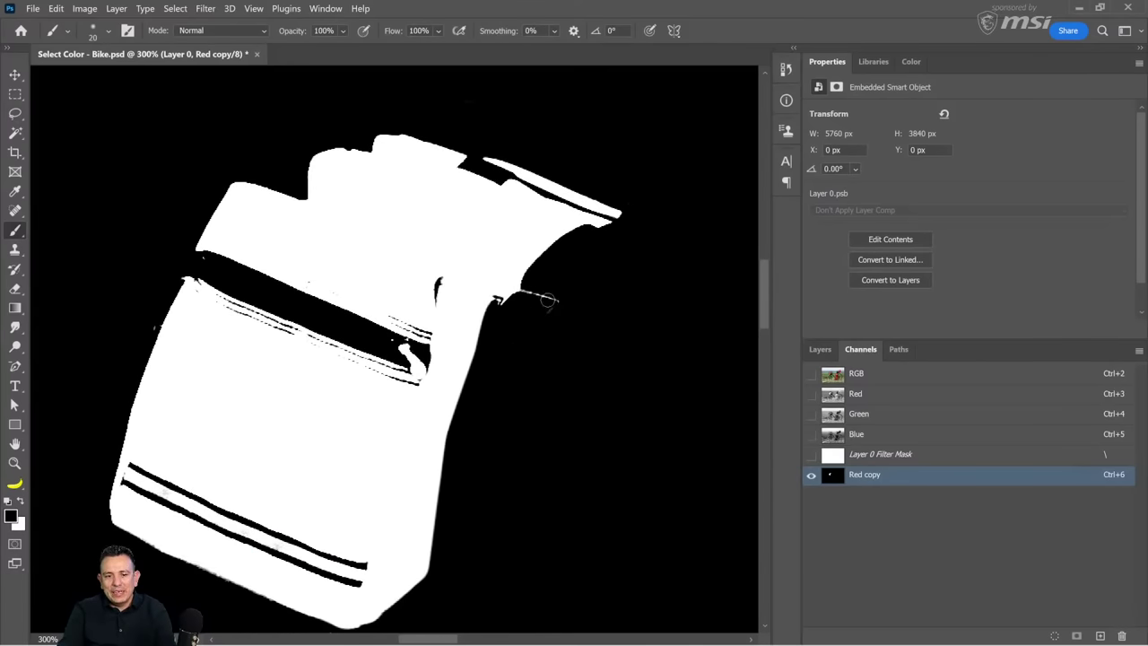
{"action": "left_click", "coordinate": [559, 305]}
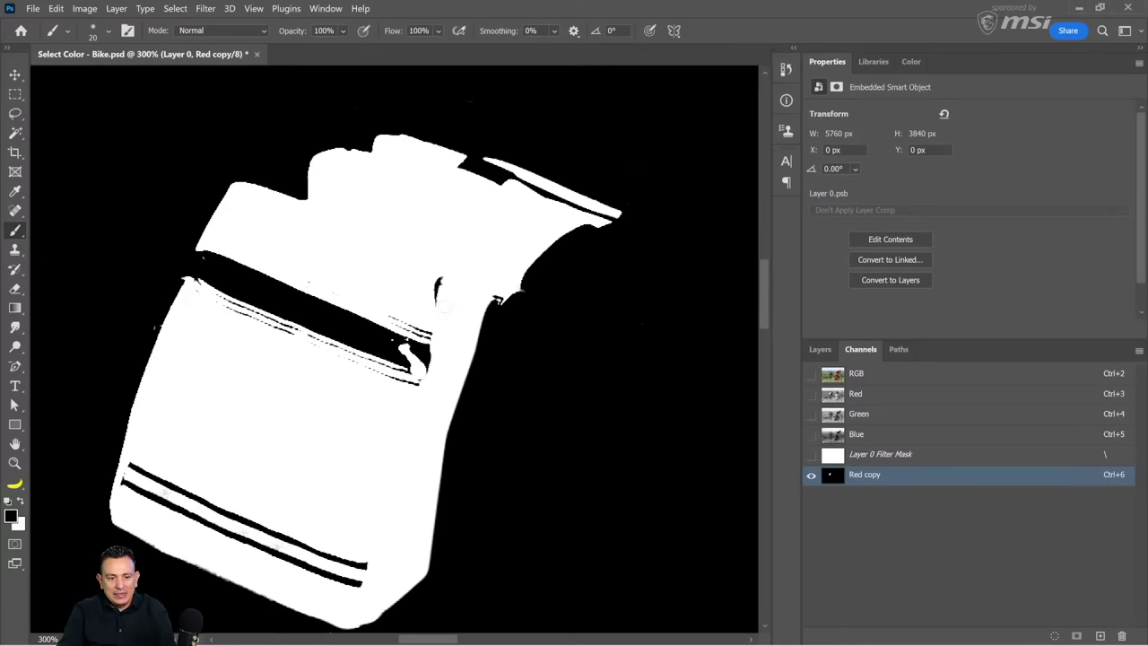
View the mask at 100% zoom, load the Red copy channel as a selection and clear the selection
{"action": "double_click", "coordinate": [15, 463]}
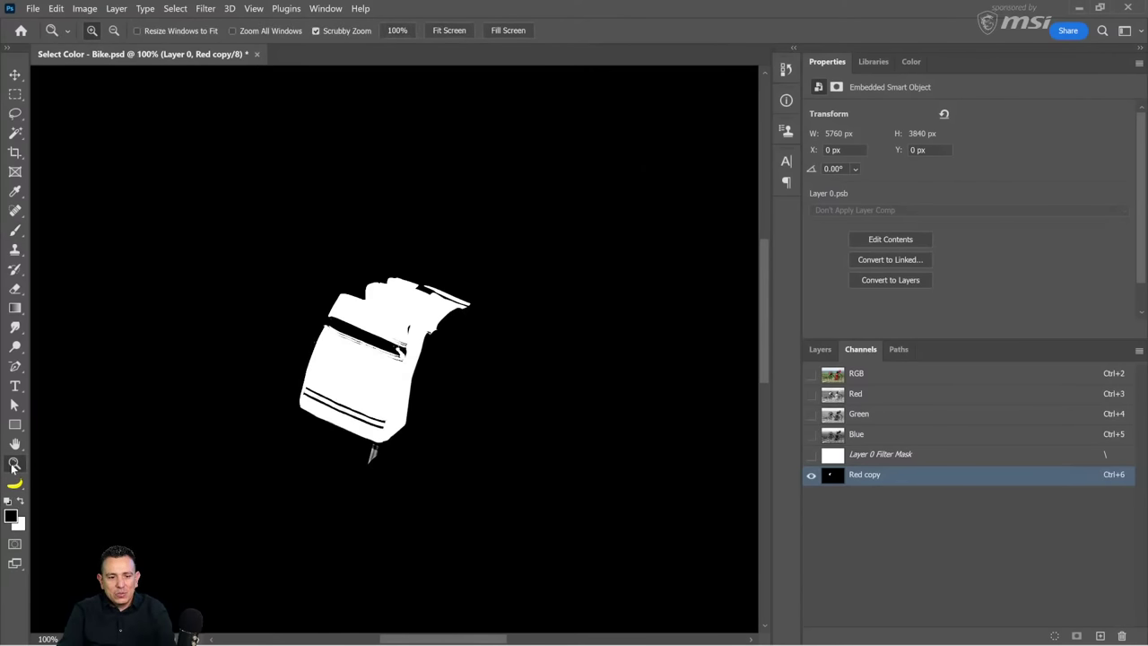
{"action": "left_click", "coordinate": [833, 479], "text": "ctrl"}
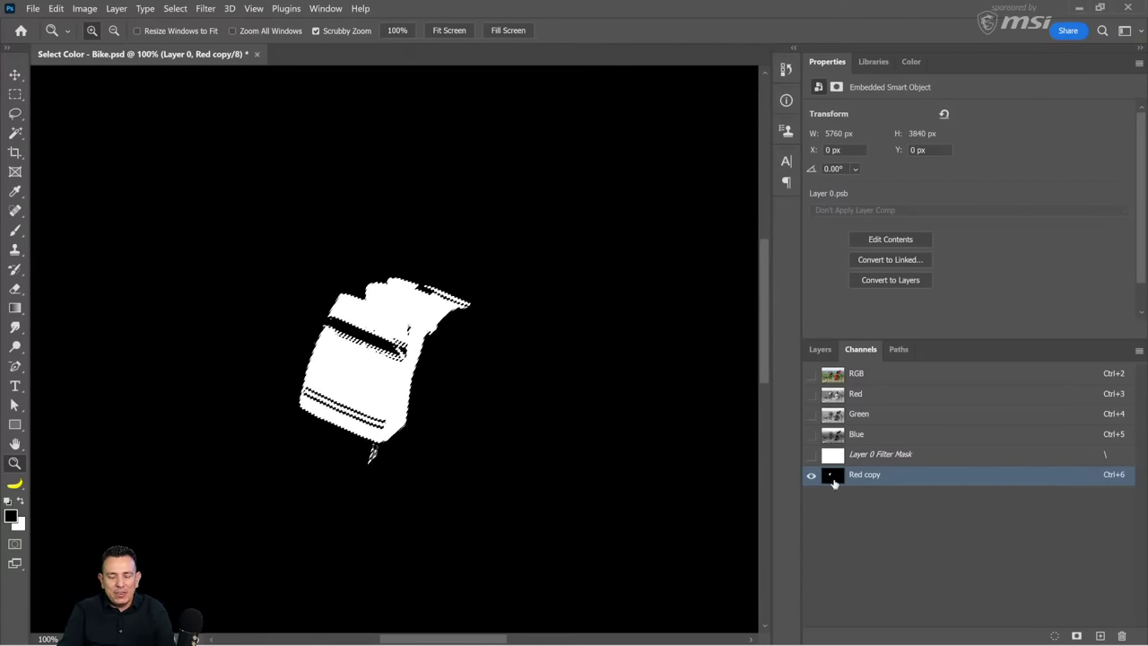
{"action": "key", "text": "ctrl+d"}
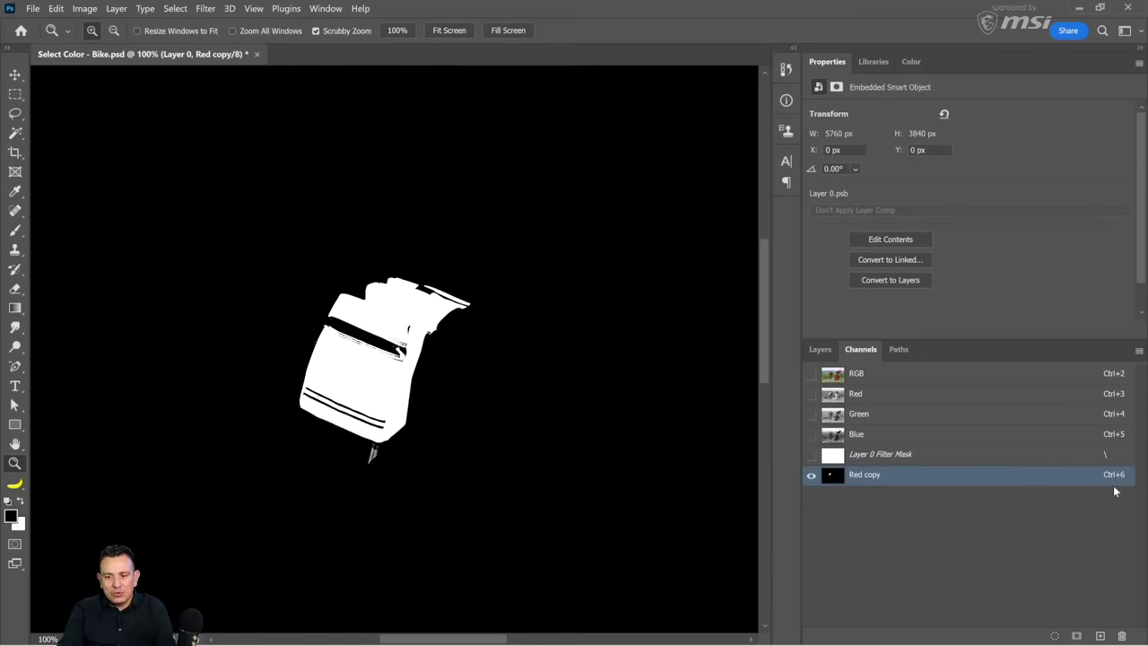
Load the Red copy channel as a selection over the Blue channel, and try the RGB composite's luminosity as a selection on Red copy
{"action": "left_click", "coordinate": [986, 435]}
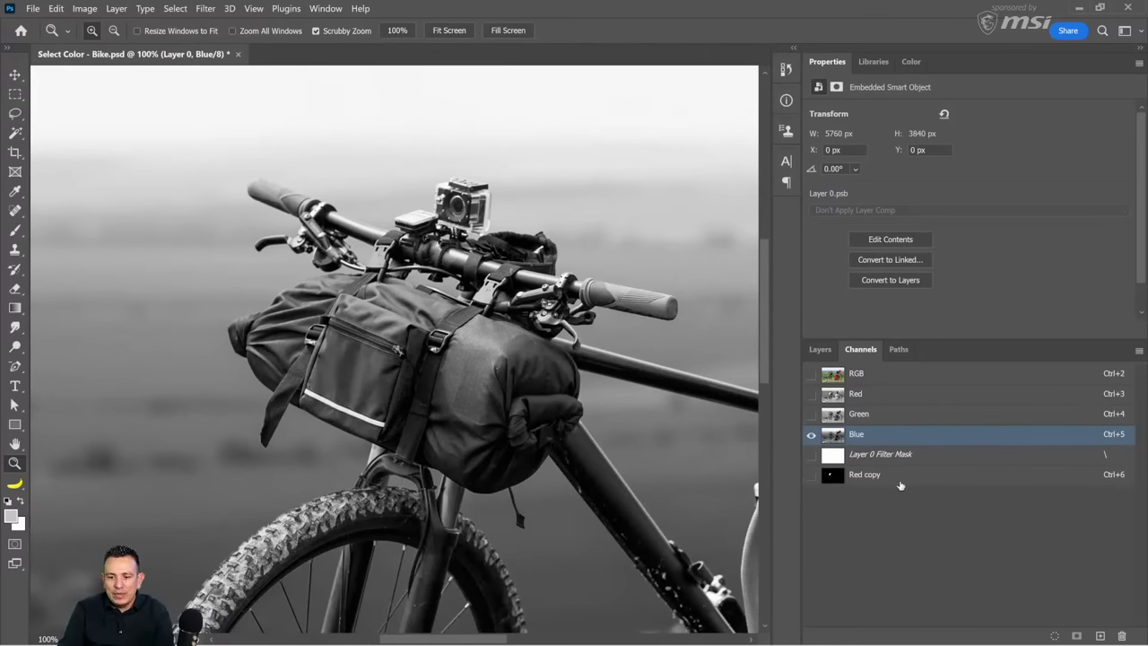
{"action": "left_click", "coordinate": [1083, 480], "text": "ctrl"}
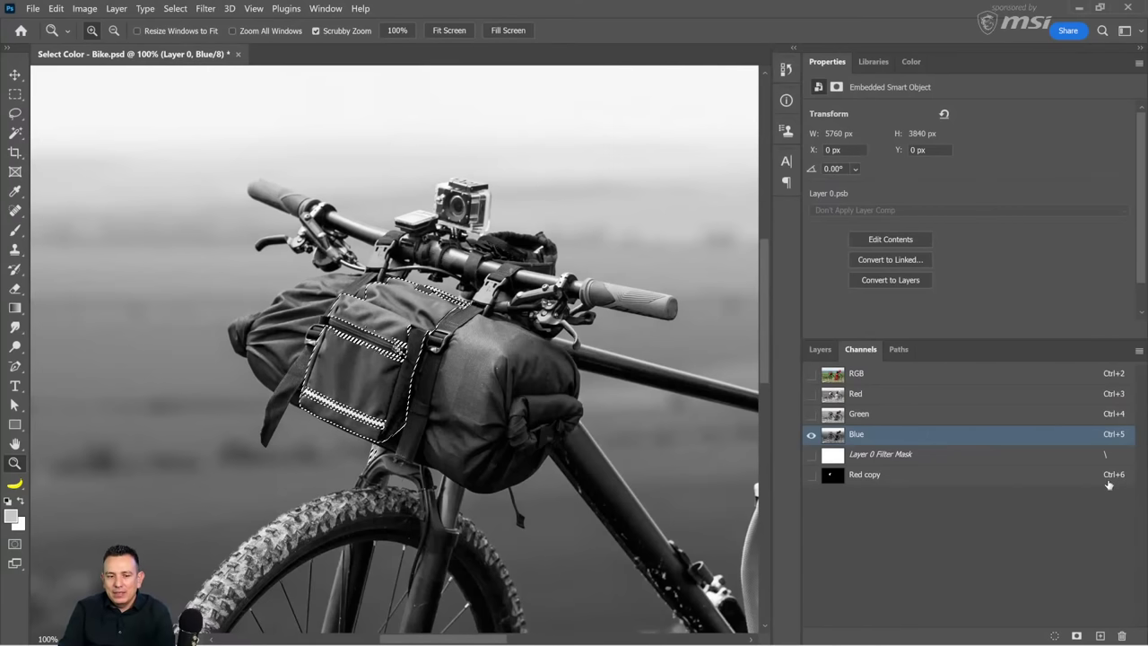
{"action": "left_click", "coordinate": [1097, 483]}
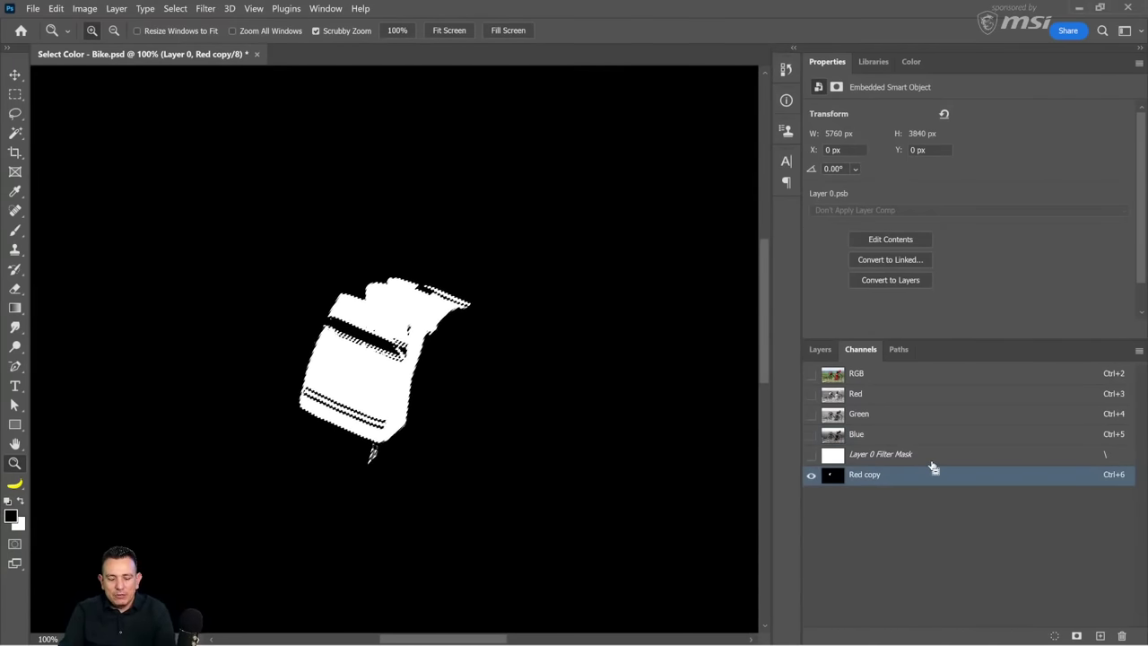
{"action": "key", "text": "ctrl+alt+2"}
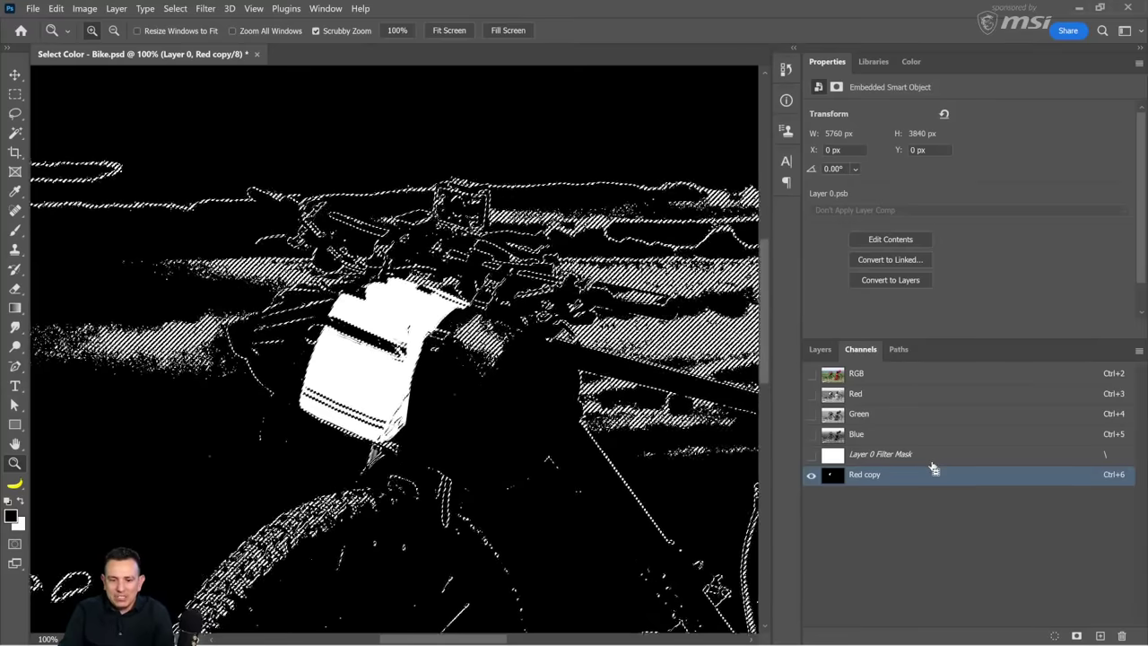
Load the Red copy channel as a selection, return to the RGB composite and add a Hue/Saturation adjustment layer above Layer 0
{"action": "key", "text": "ctrl+d"}
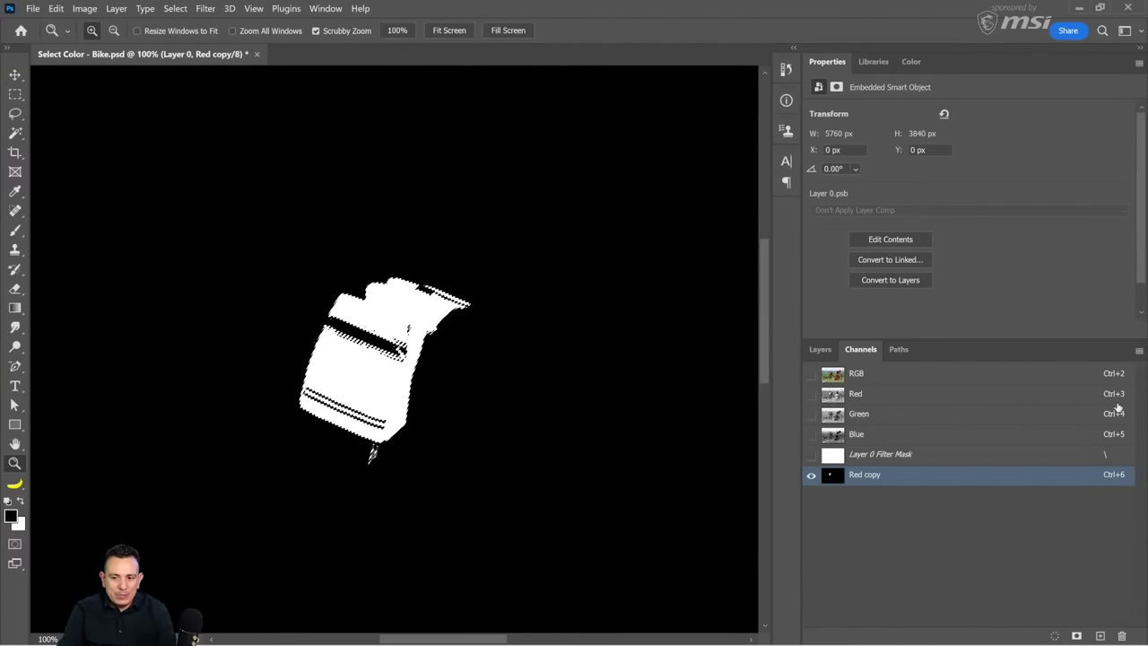
{"action": "left_click", "coordinate": [858, 375]}
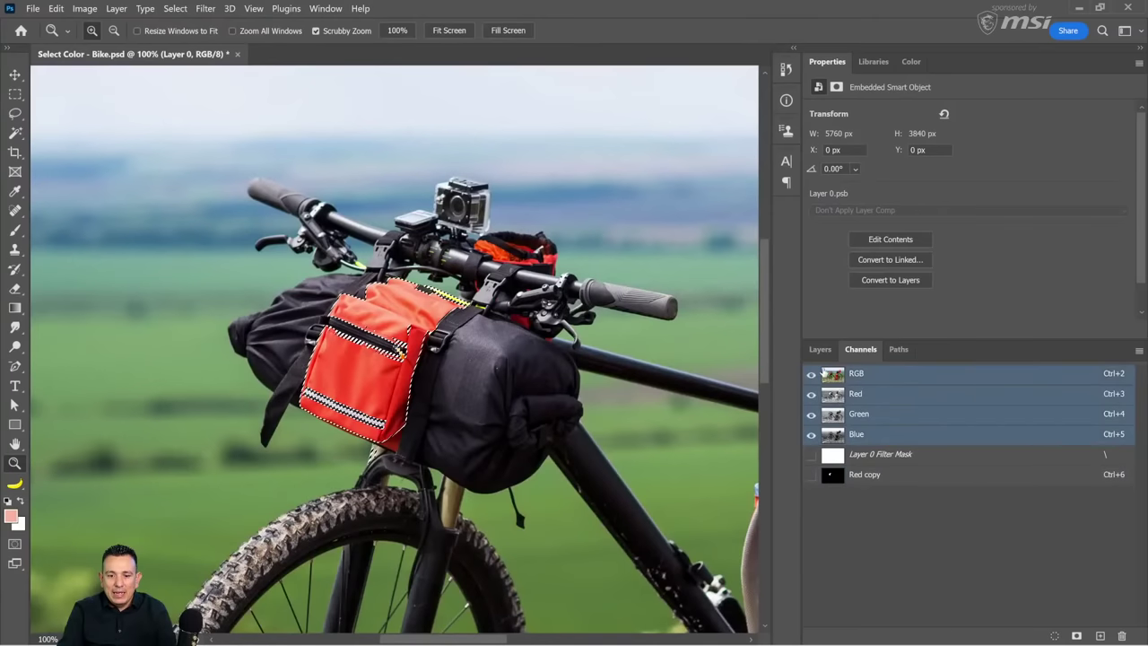
{"action": "left_click", "coordinate": [819, 350]}
{"action": "left_click", "coordinate": [1061, 635]}
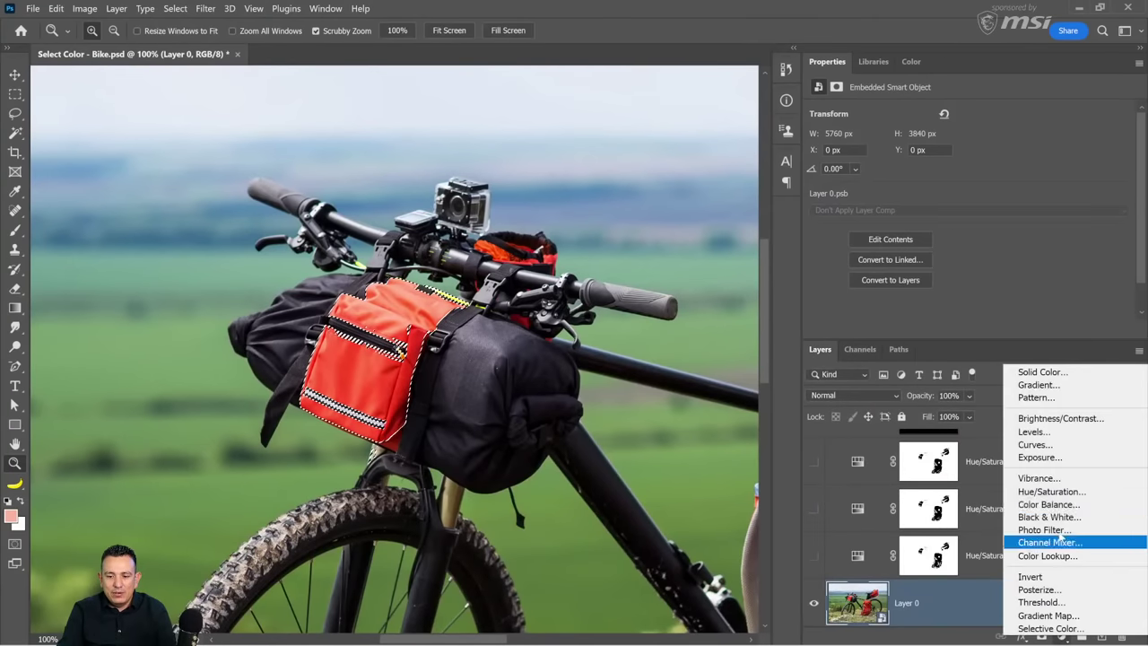
{"action": "left_click", "coordinate": [1058, 493]}
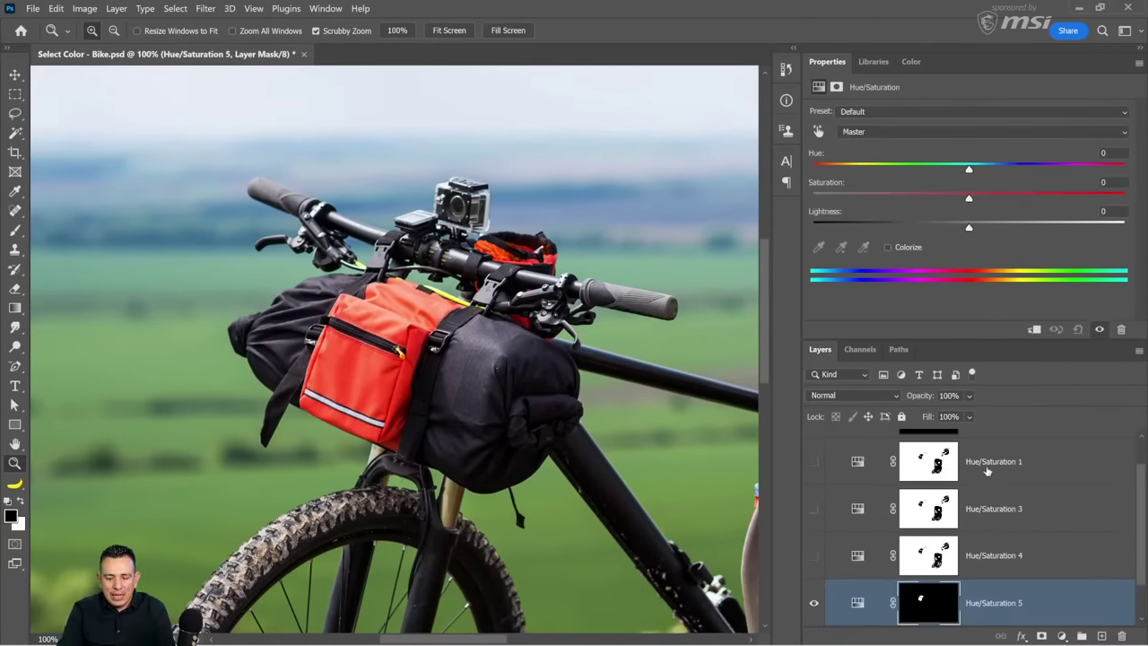
Invert the new Hue/Saturation layer's mask and lower its saturation to desaturate everything except the handlebar bag
{"action": "key", "text": "ctrl+i"}
{"action": "left_click_drag", "start_coordinate": [967, 203], "coordinate": [814, 205]}
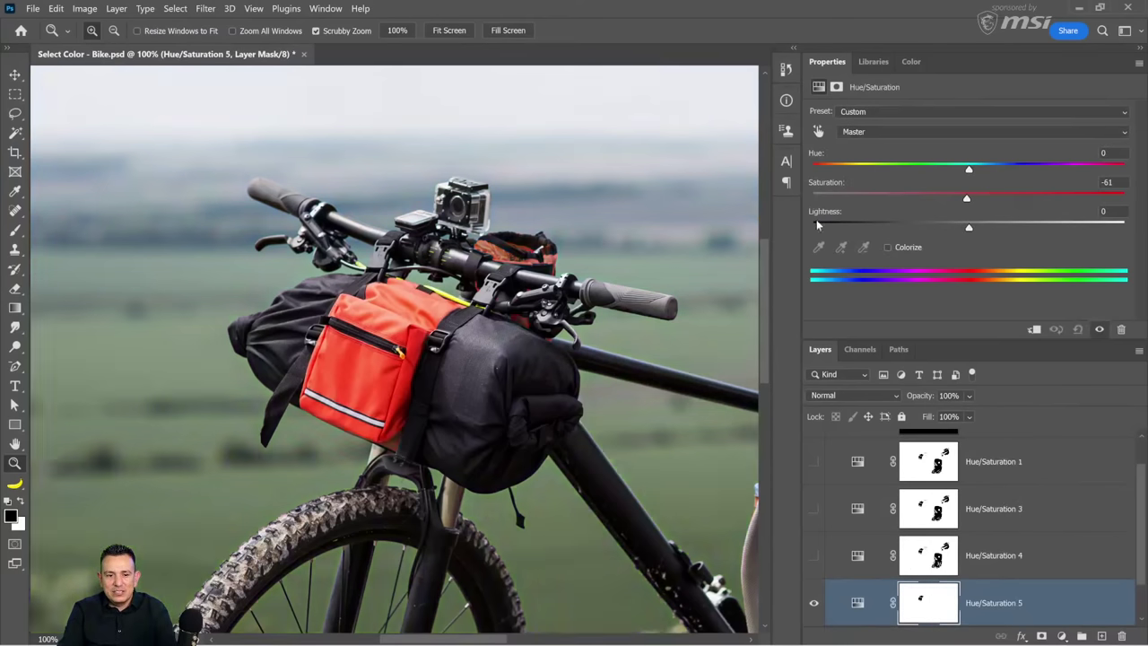
Fit the whole bike photo in the window to examine the selective desaturation around the handlebar bag
{"action": "double_click", "coordinate": [14, 443]}
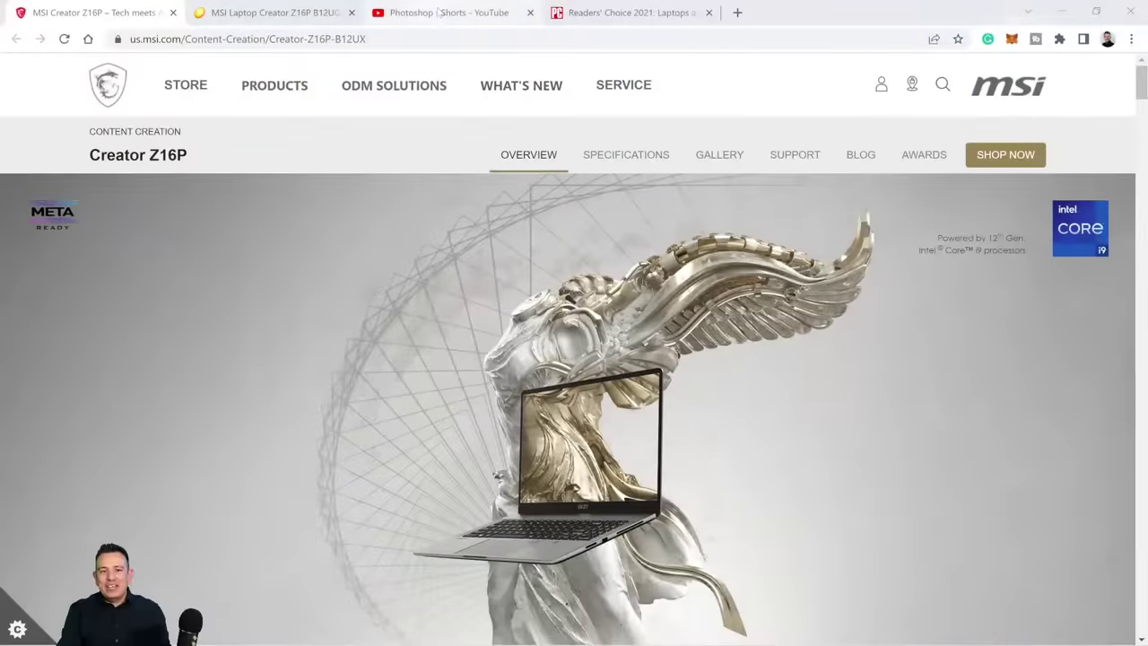
Switch to the YouTube page in Chrome, look through the Photoshop #Shorts playlist's videos and clear the page address
{"action": "left_click", "coordinate": [440, 13]}
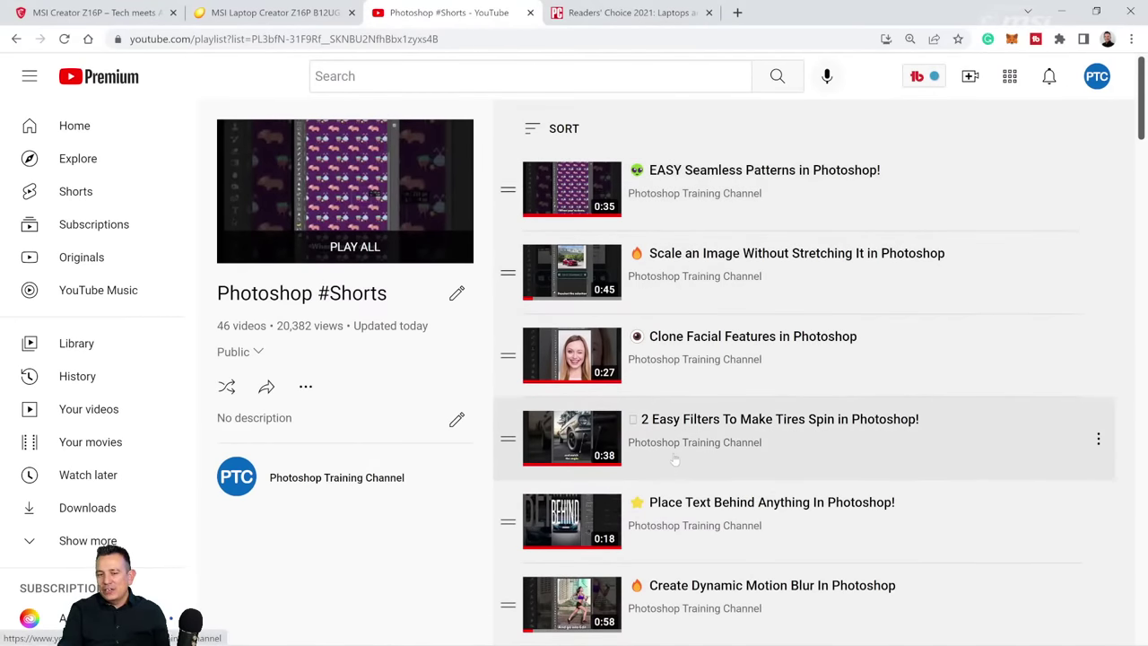
{"action": "scroll", "coordinate": [674, 461], "scroll_direction": "down", "scroll_amount": 5}
{"action": "scroll", "coordinate": [673, 475], "scroll_direction": "up", "scroll_amount": 4}
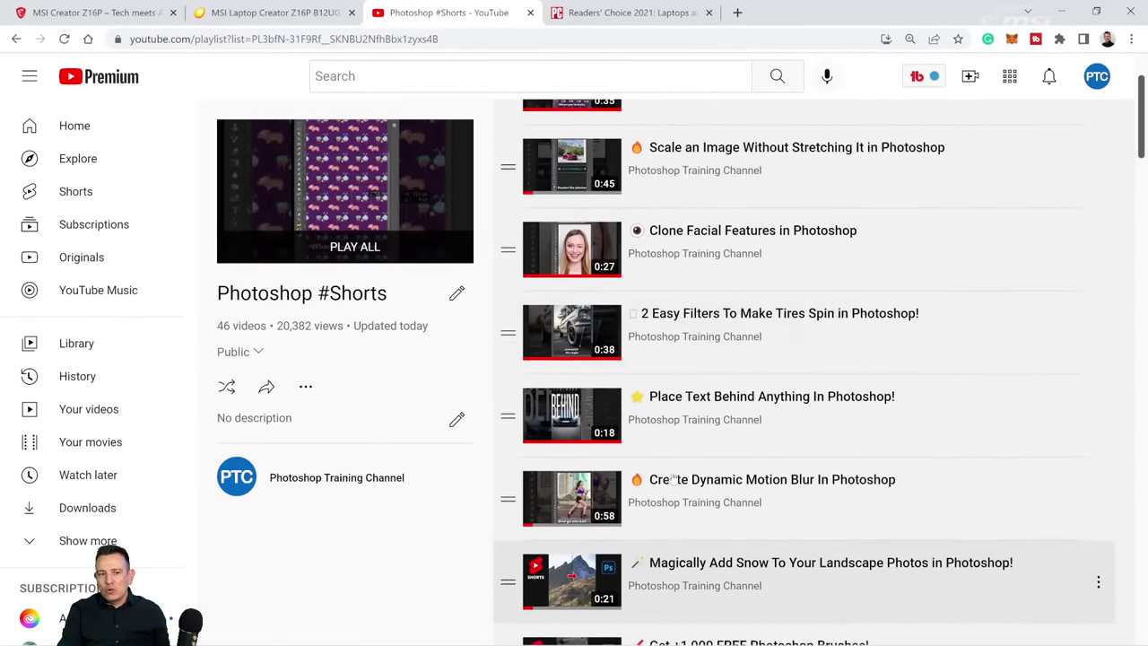
{"action": "scroll", "coordinate": [673, 479], "scroll_direction": "up", "scroll_amount": 2}
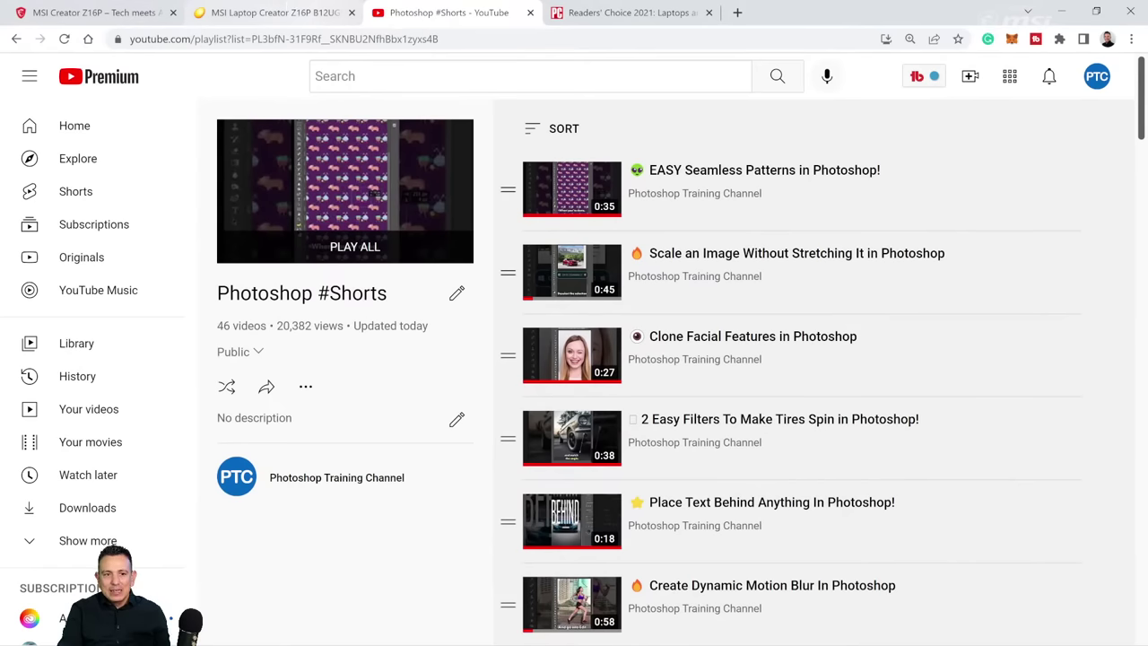
{"action": "left_click", "coordinate": [283, 39]}
{"action": "key", "text": "BackSpace"}
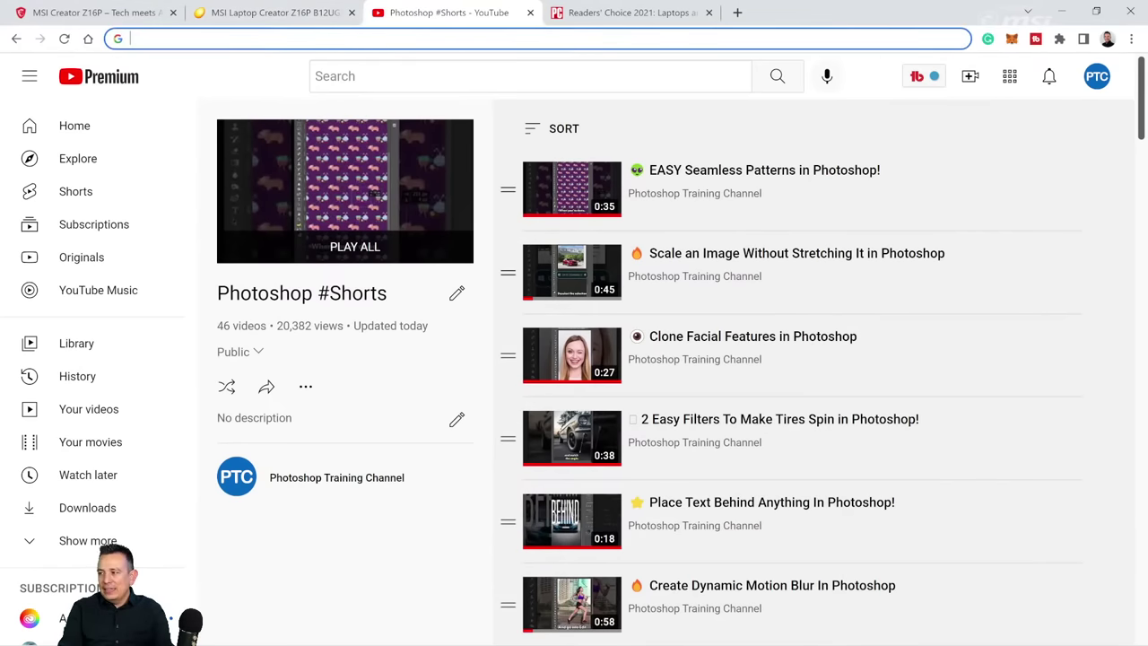
{"action": "key", "text": "alt+Tab"}
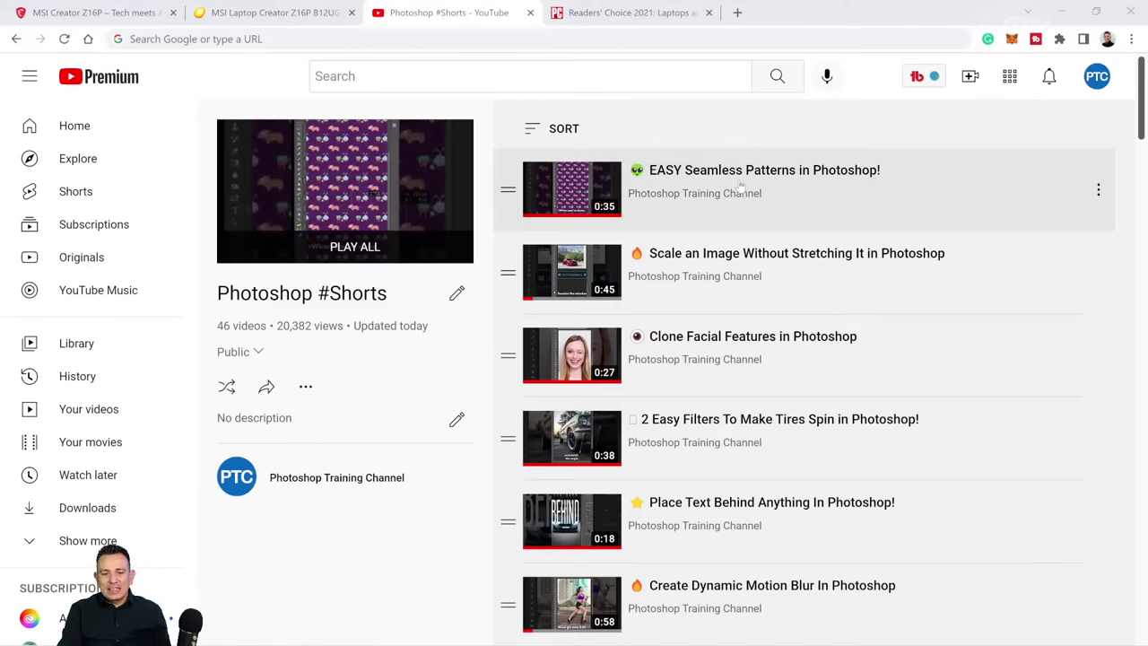
{"action": "scroll", "coordinate": [740, 184], "scroll_direction": "down", "scroll_amount": 5}
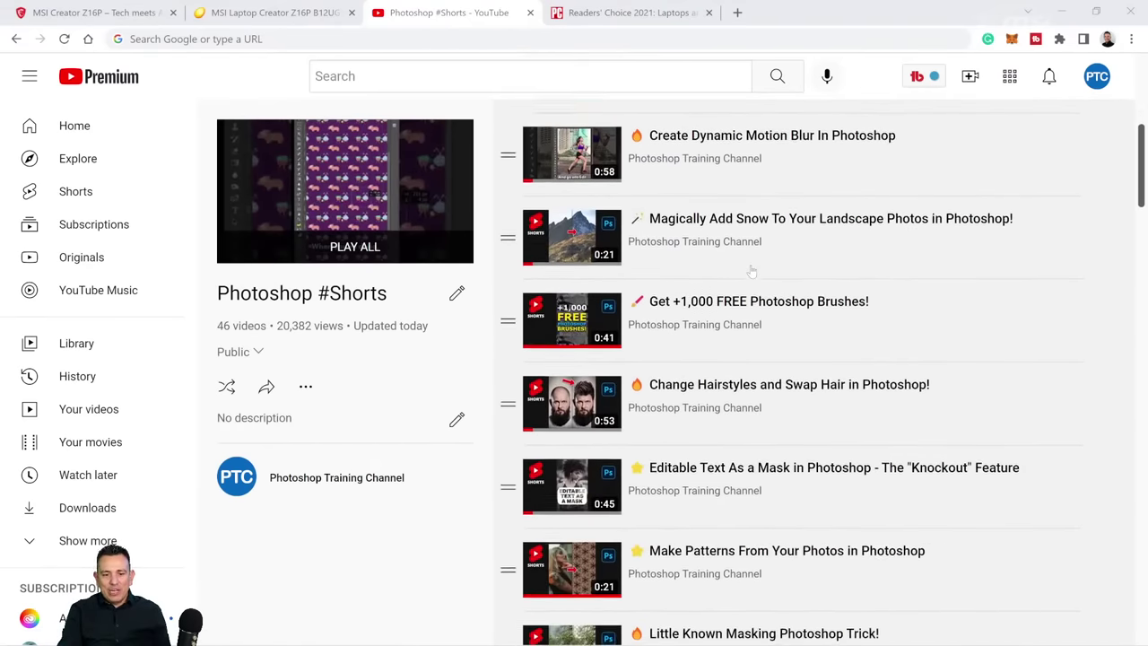
{"action": "scroll", "coordinate": [751, 271], "scroll_direction": "up", "scroll_amount": 6}
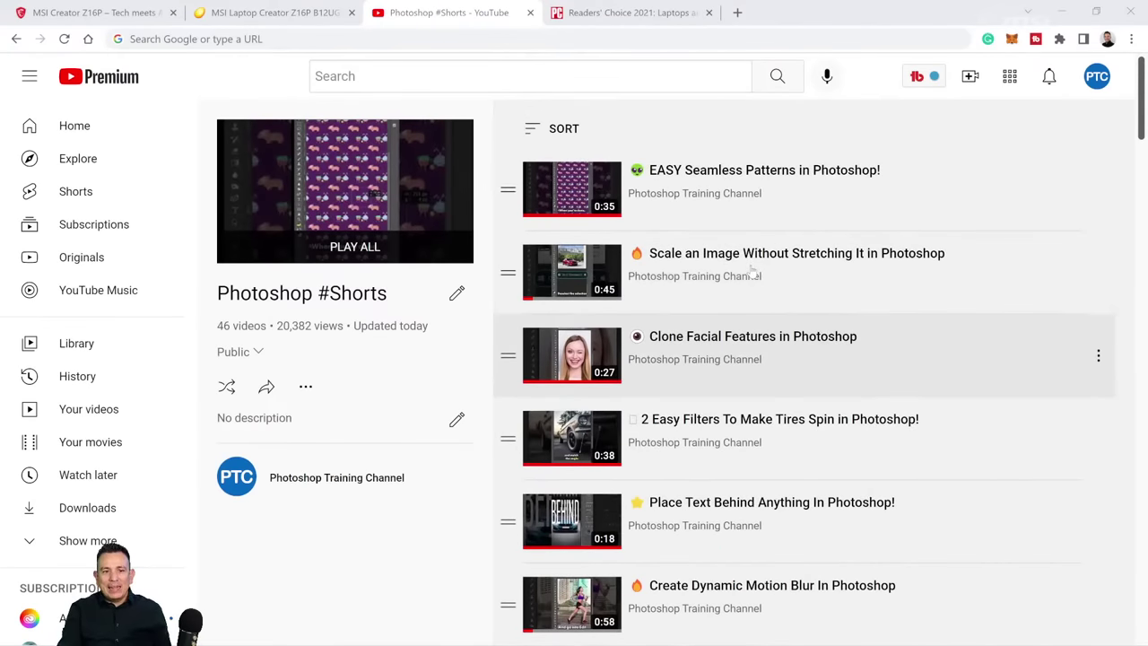